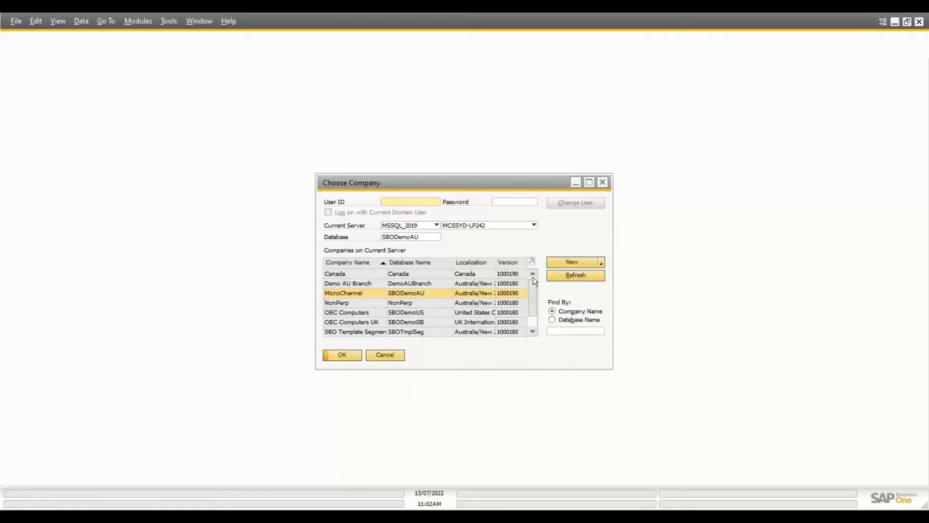
Step: Log into the MicroChannel company by entering the user ID and the account password
{"action": "left_click", "coordinate": [420, 284]}
{"action": "left_click", "coordinate": [422, 293]}
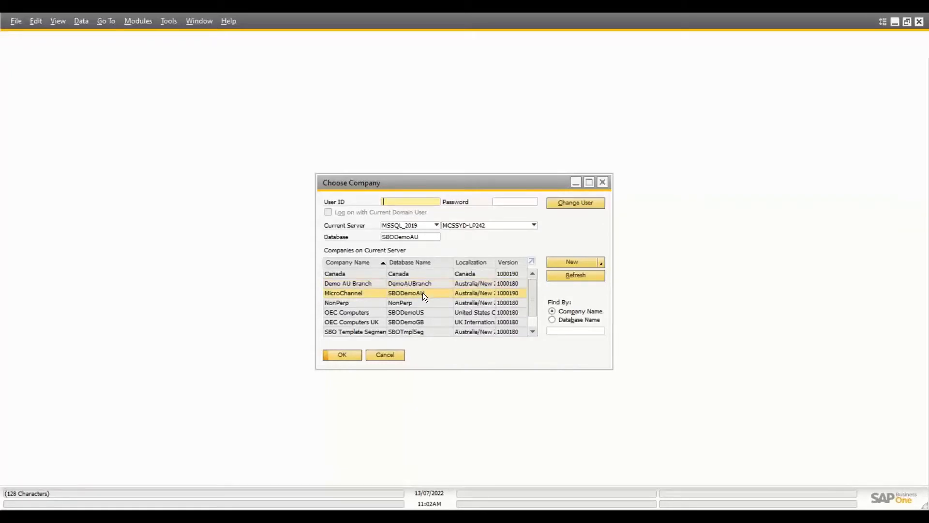
{"action": "type", "text": "Alex"}
{"action": "key", "text": "Tab"}
{"action": "type", "text": "1234"}
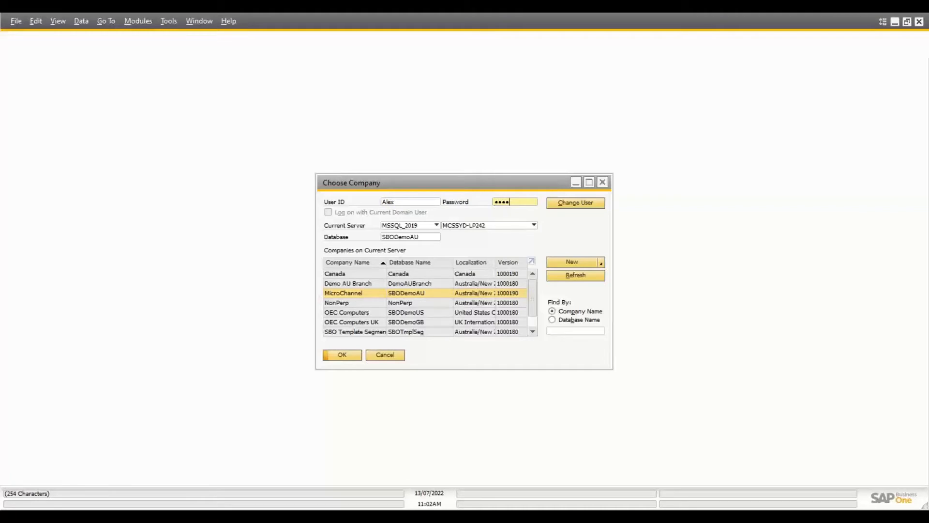
{"action": "left_click", "coordinate": [339, 213]}
{"action": "left_click", "coordinate": [340, 356]}
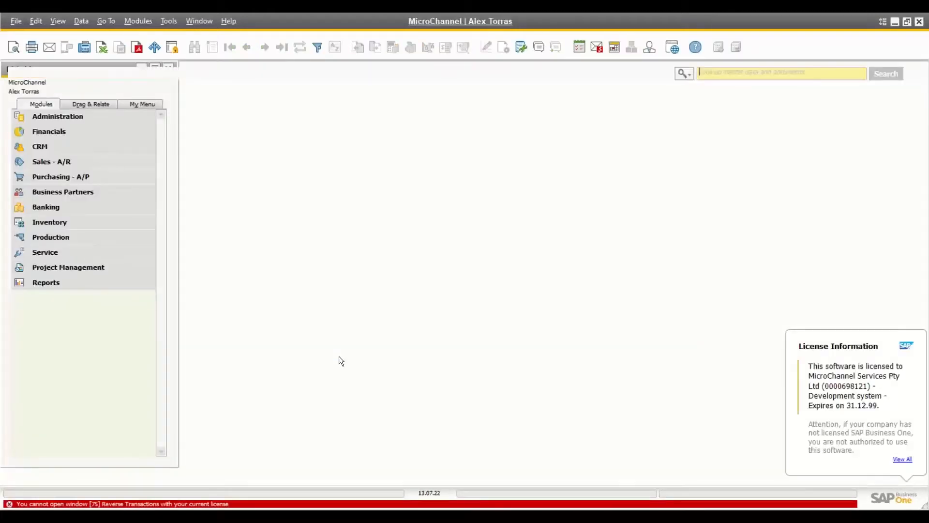
Step: Switch to the other MicroChannel SAP Business One session
{"action": "key", "text": "alt+Tab"}
{"action": "key", "text": "alt+Tab"}
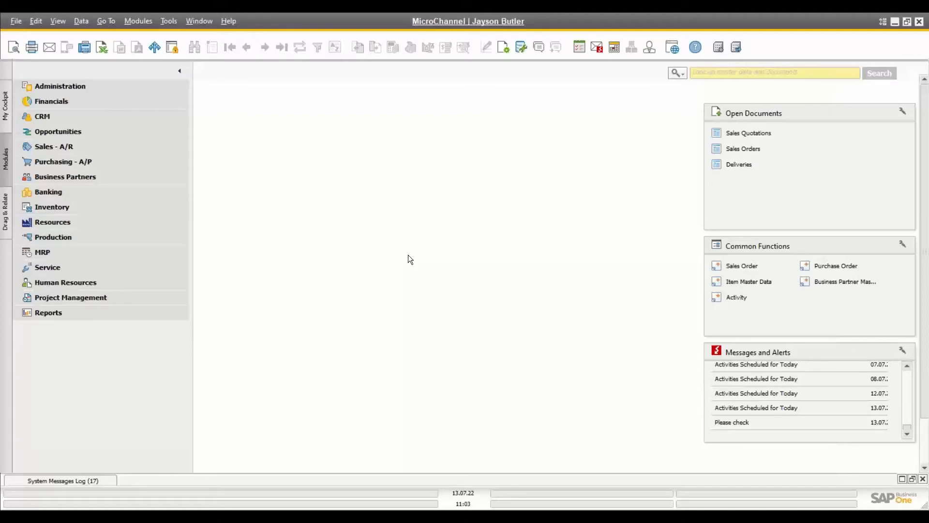
Step: Close the first session's Welcome screen, then show My Cockpit in the second session
{"action": "key", "text": "alt+Tab"}
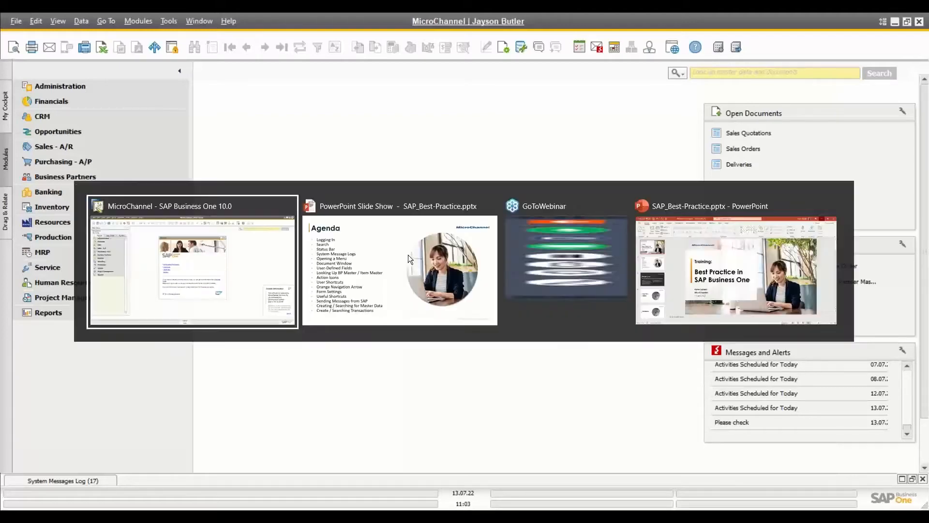
{"action": "key", "text": "alt+Tab"}
{"action": "key", "text": "alt+Tab"}
{"action": "key", "text": "alt+Tab"}
{"action": "key", "text": "alt+Tab"}
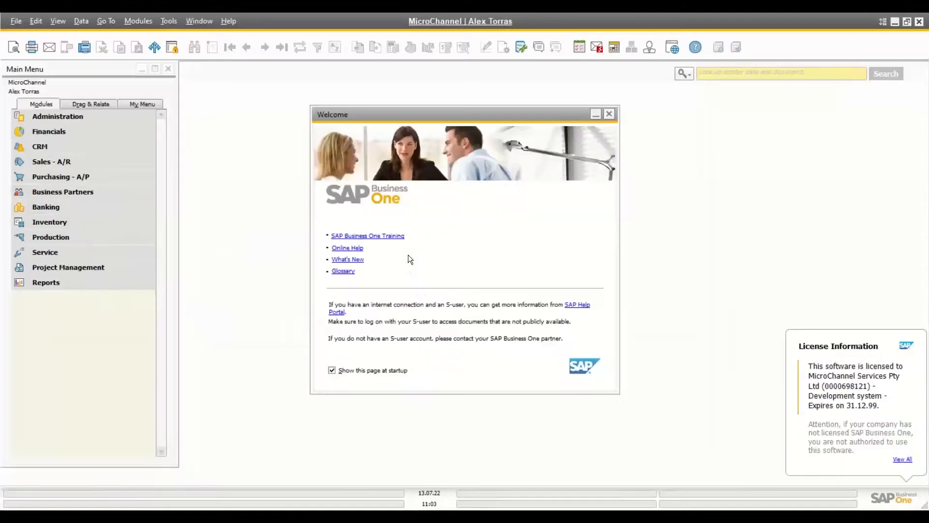
{"action": "mouse_move", "coordinate": [476, 507]}
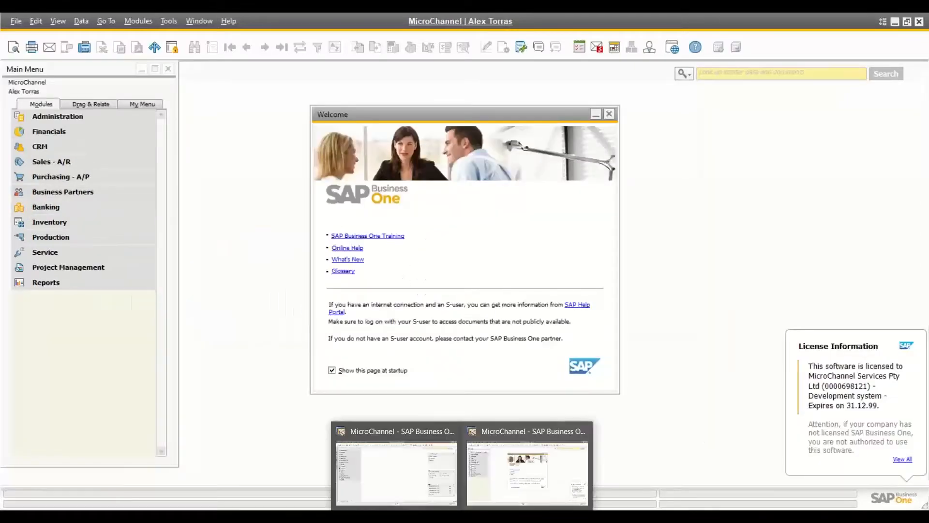
{"action": "left_click", "coordinate": [610, 115]}
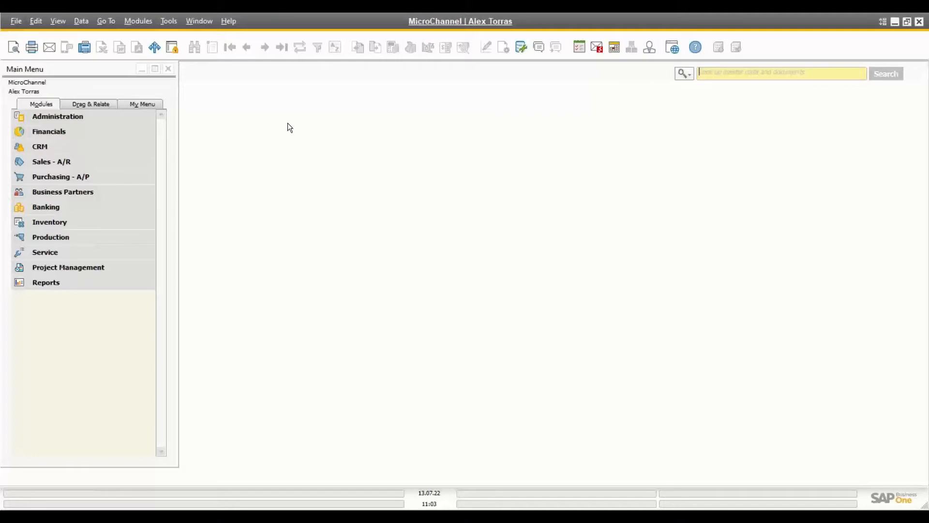
{"action": "key", "text": "alt+Tab"}
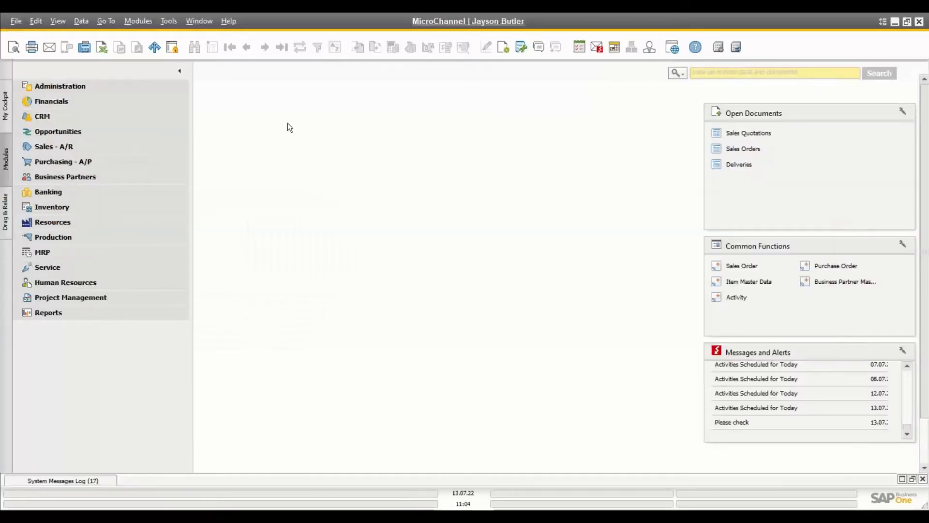
{"action": "left_click", "coordinate": [6, 108]}
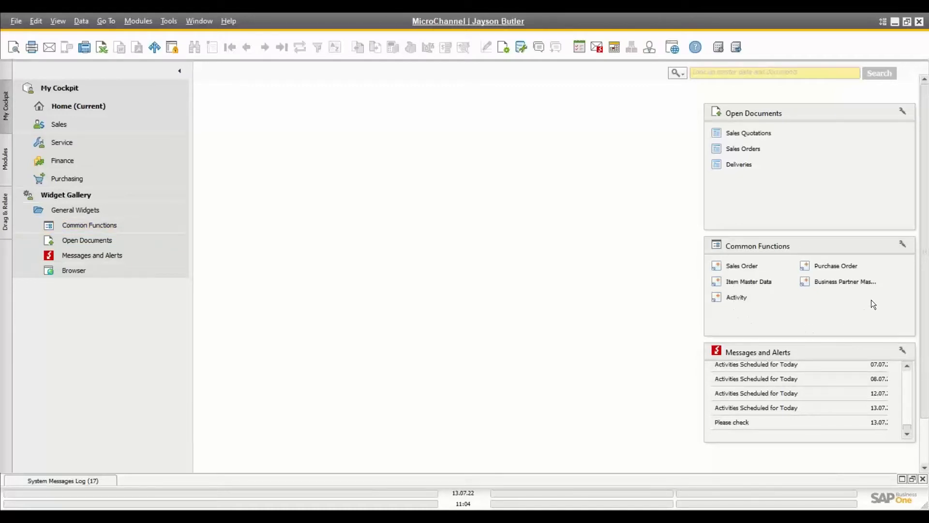
Step: Drag A/R Invoice from Sales - A/R into Common Functions and test the shortcut
{"action": "left_click", "coordinate": [6, 160]}
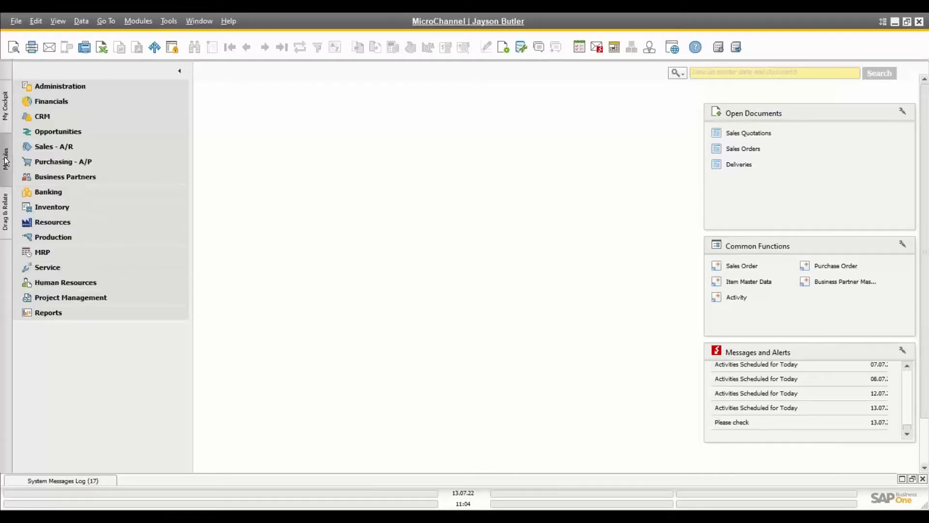
{"action": "left_click", "coordinate": [45, 147]}
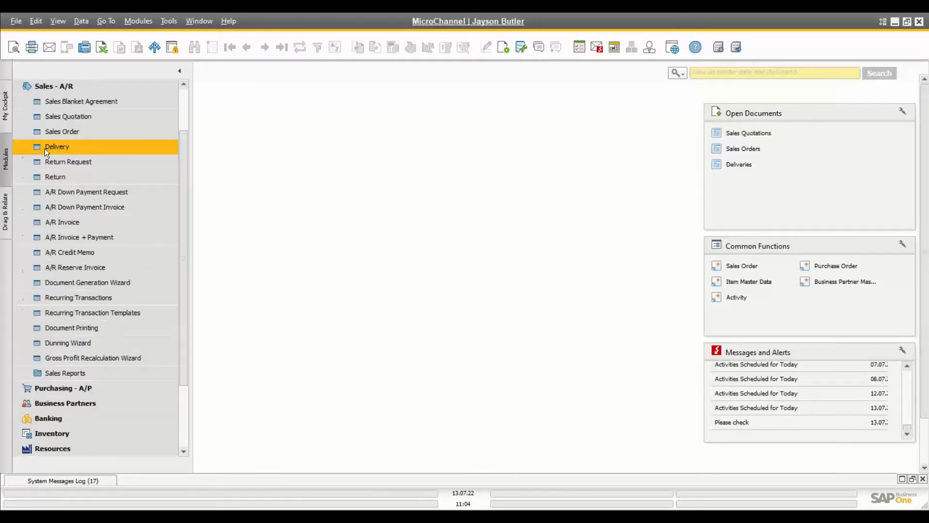
{"action": "left_click", "coordinate": [63, 223]}
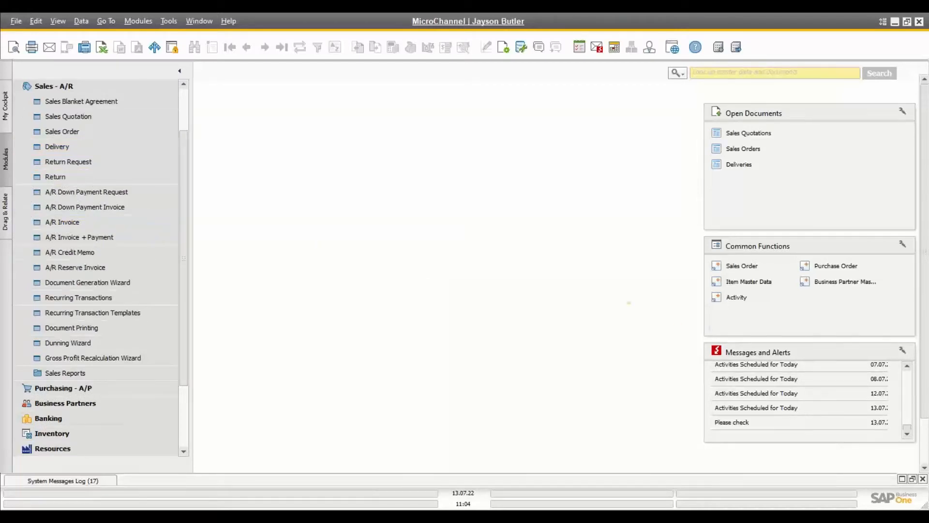
{"action": "left_click_drag", "start_coordinate": [788, 314], "coordinate": [826, 304]}
{"action": "left_click", "coordinate": [831, 298]}
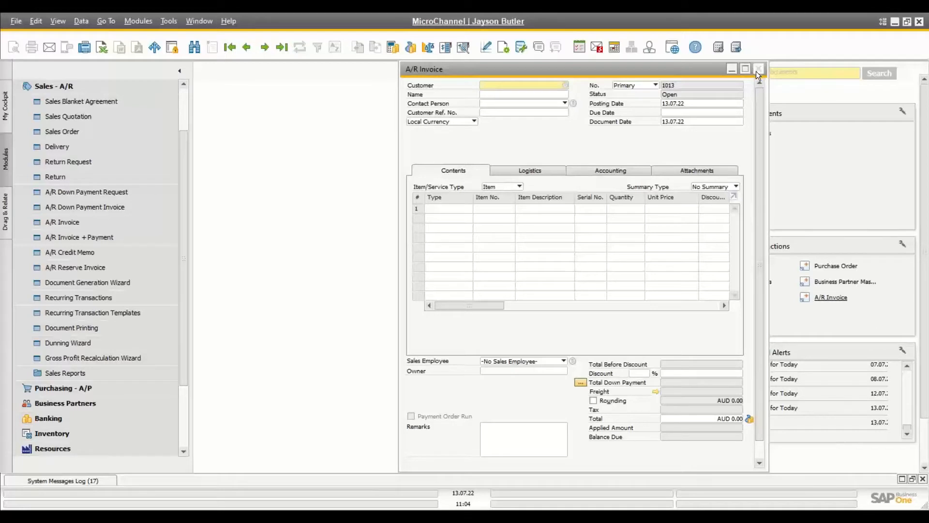
{"action": "left_click", "coordinate": [757, 70]}
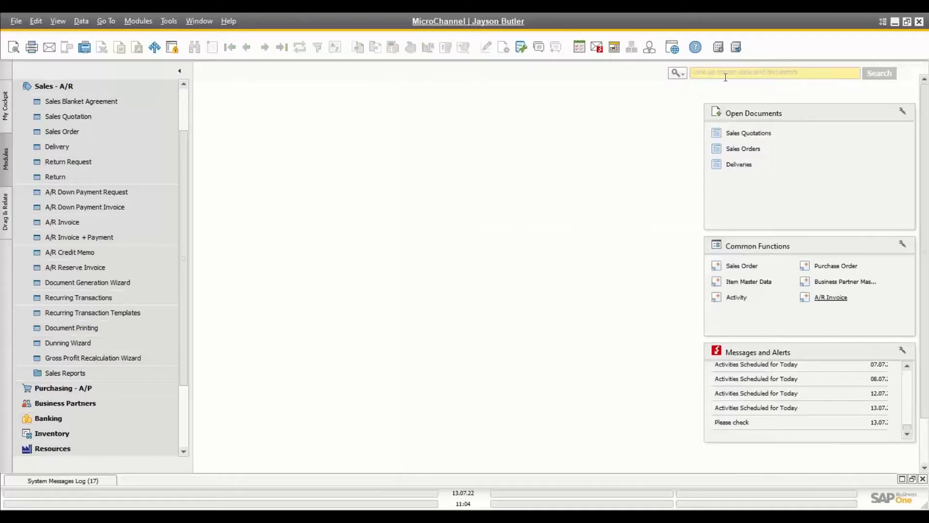
{"action": "left_click", "coordinate": [6, 109]}
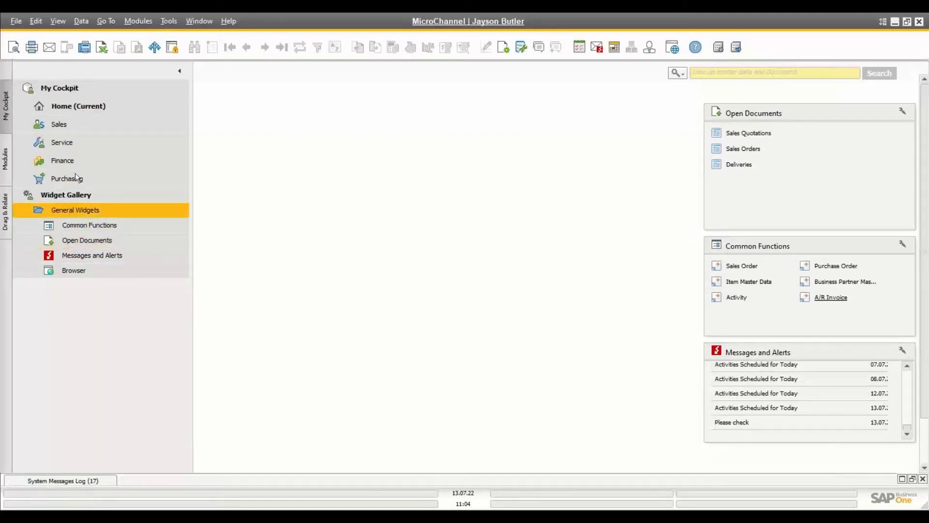
Step: Check the Sales Reports Open Items List for Sales Quotations, then close it
{"action": "left_click", "coordinate": [6, 162]}
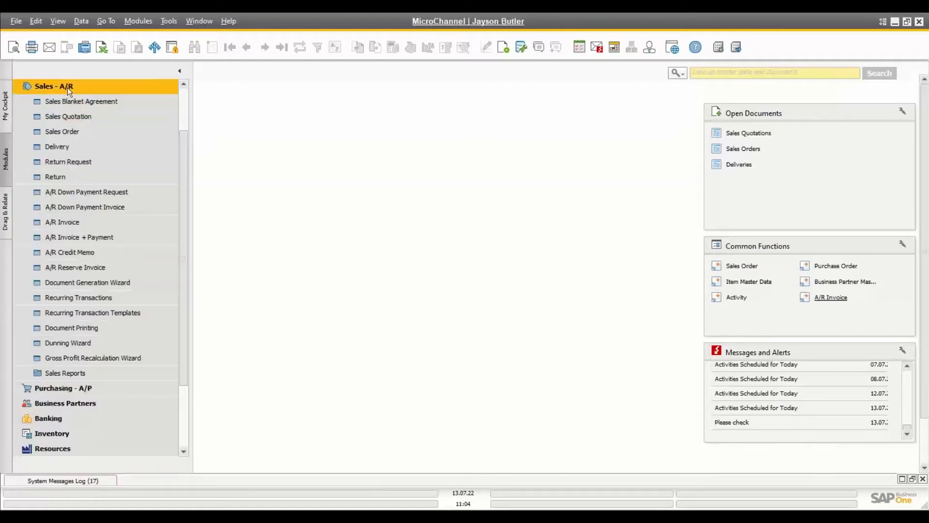
{"action": "left_click", "coordinate": [71, 371]}
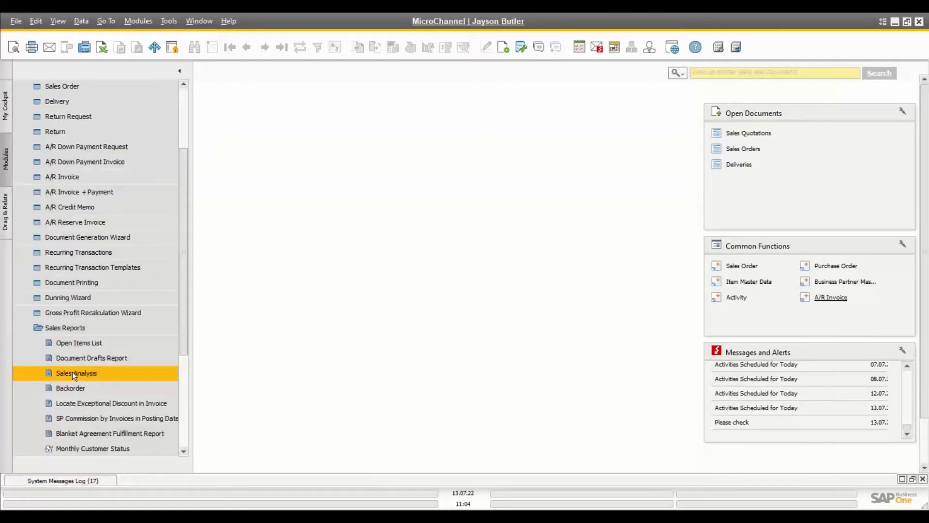
{"action": "left_click", "coordinate": [85, 347]}
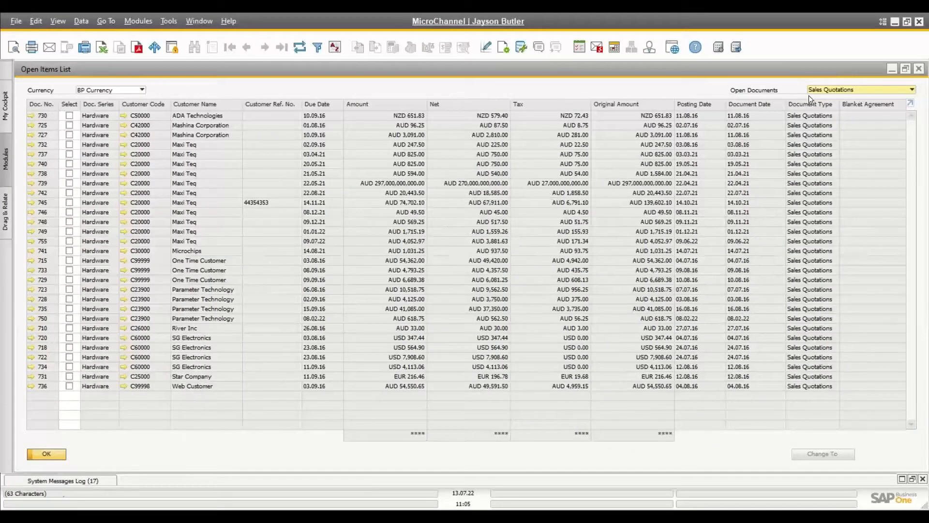
{"action": "left_click", "coordinate": [829, 89]}
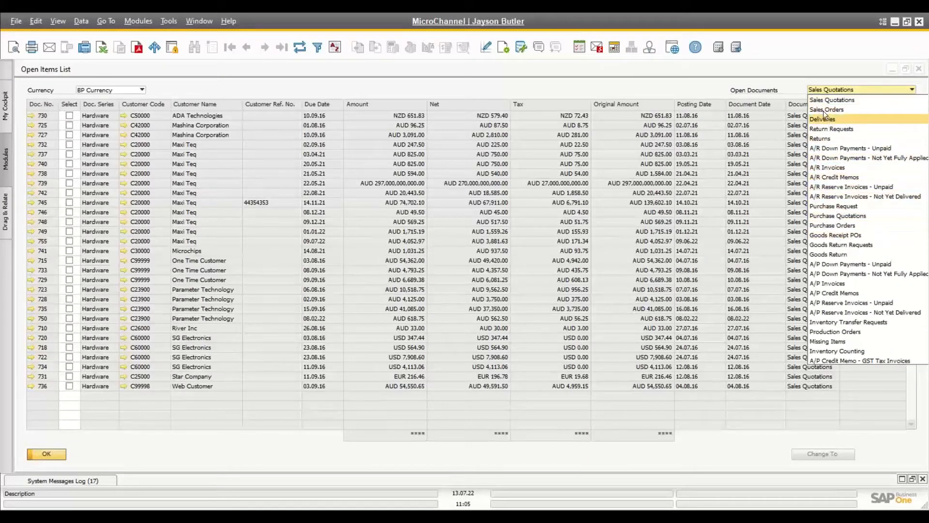
{"action": "left_click", "coordinate": [804, 66]}
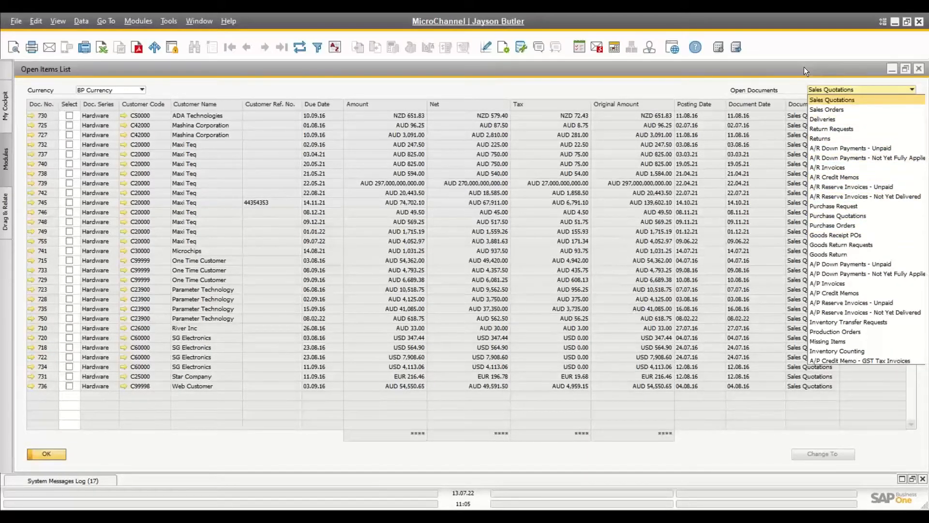
{"action": "left_click", "coordinate": [921, 69]}
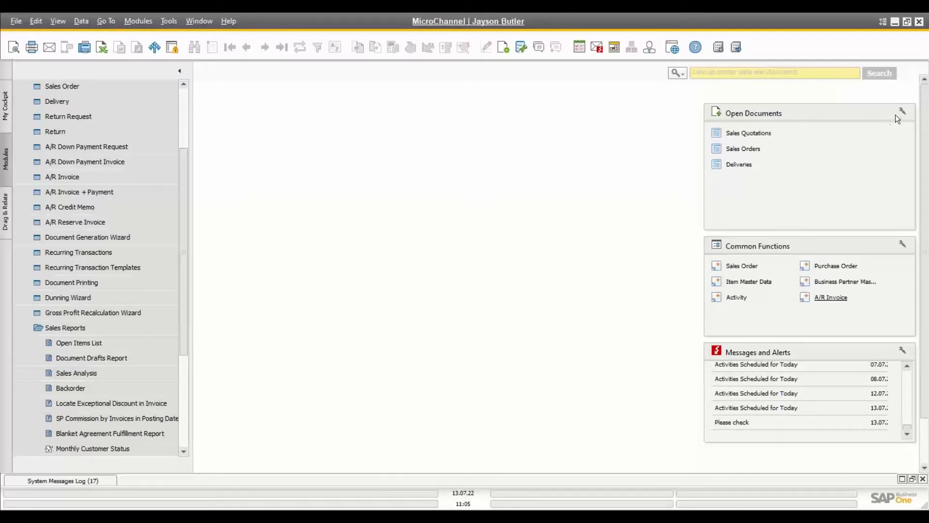
Step: Enable Purchase Orders display in the Open Documents widget and list the open purchase orders
{"action": "key", "text": "ctrl"}
{"action": "key", "text": "ctrl"}
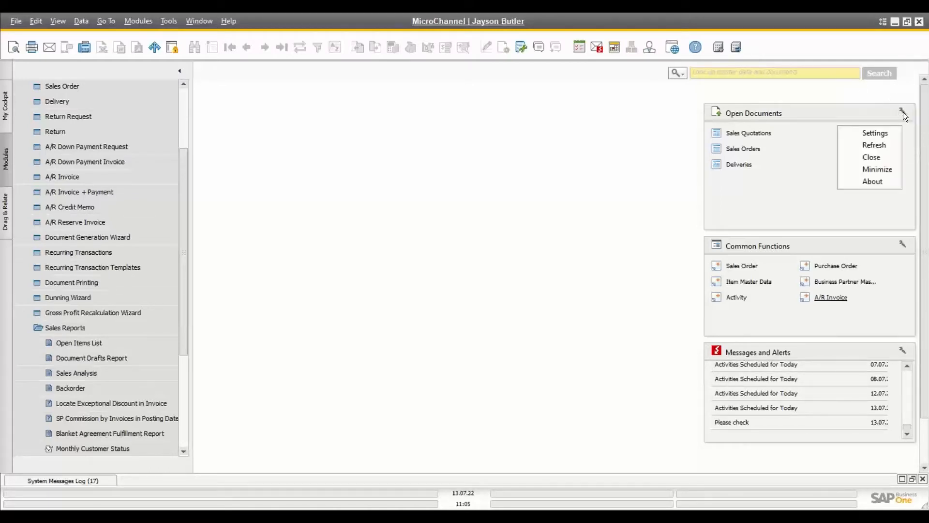
{"action": "left_click", "coordinate": [884, 132]}
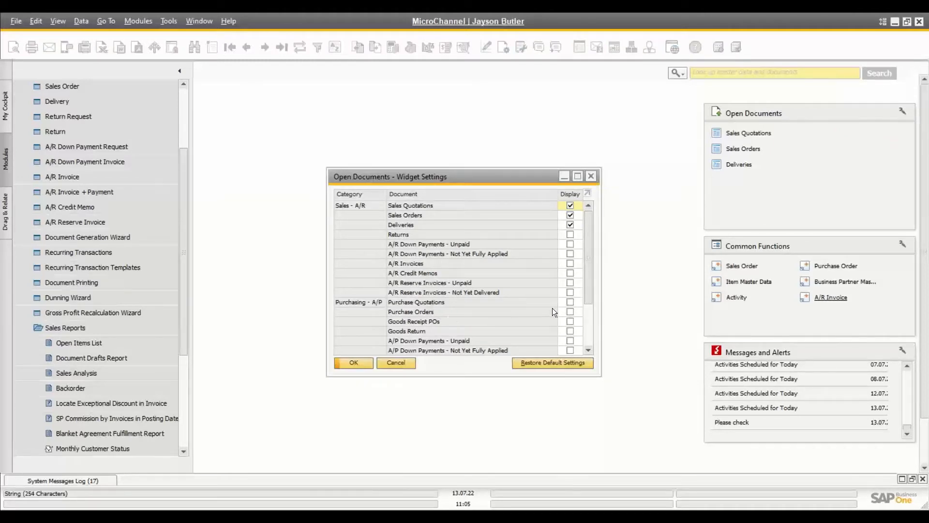
{"action": "left_click", "coordinate": [570, 312]}
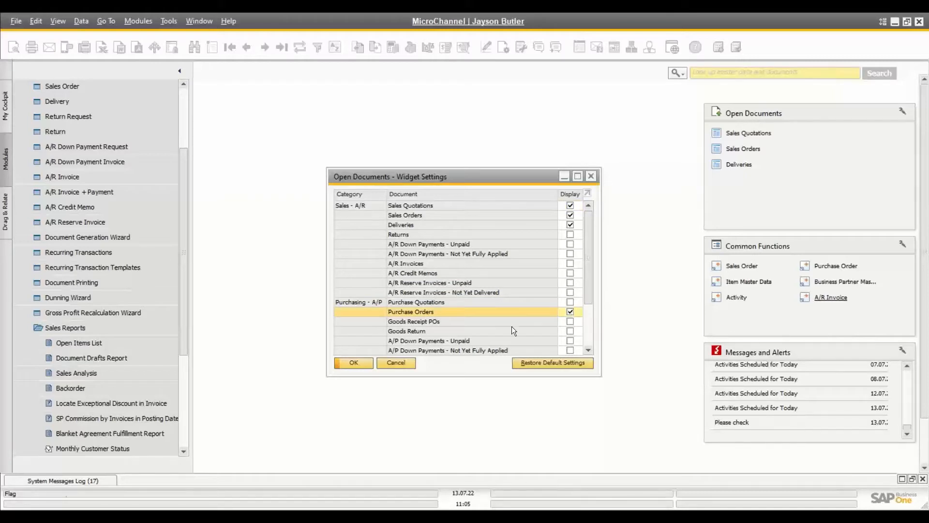
{"action": "left_click", "coordinate": [354, 364]}
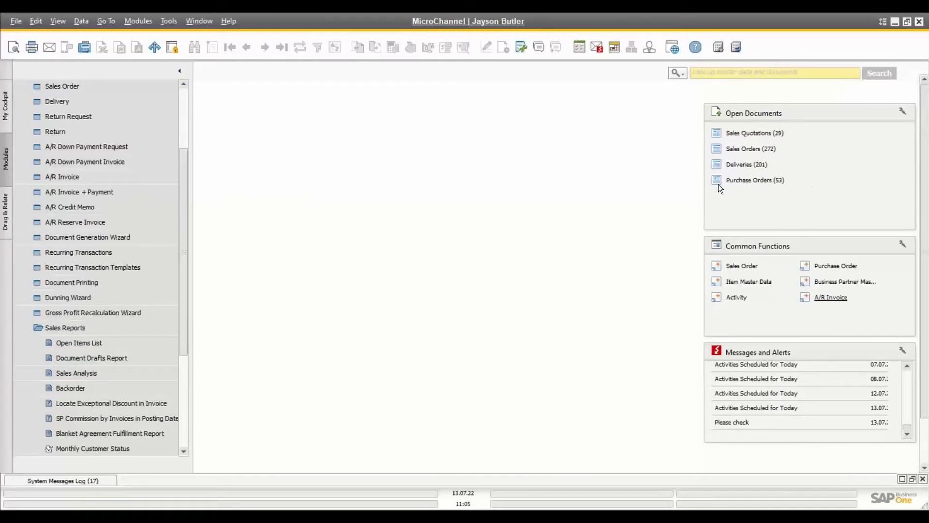
{"action": "left_click", "coordinate": [745, 181]}
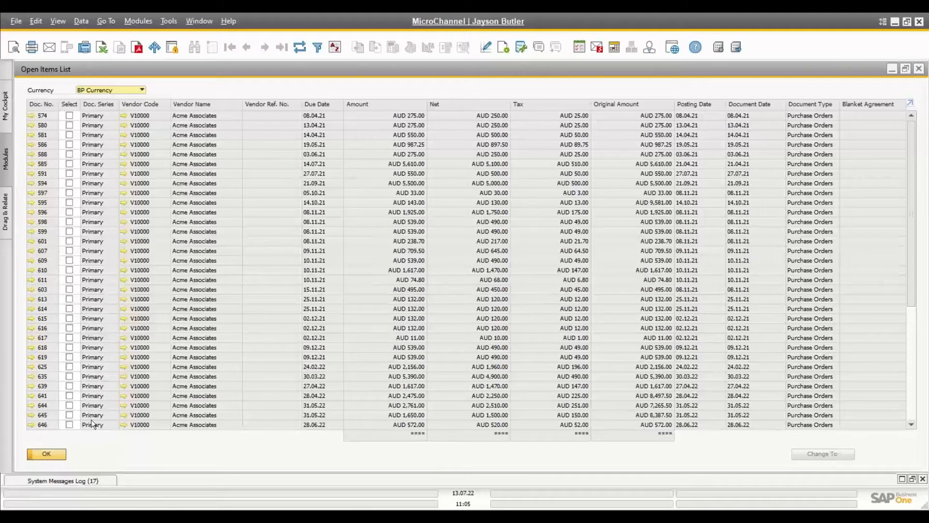
{"action": "left_click", "coordinate": [46, 456]}
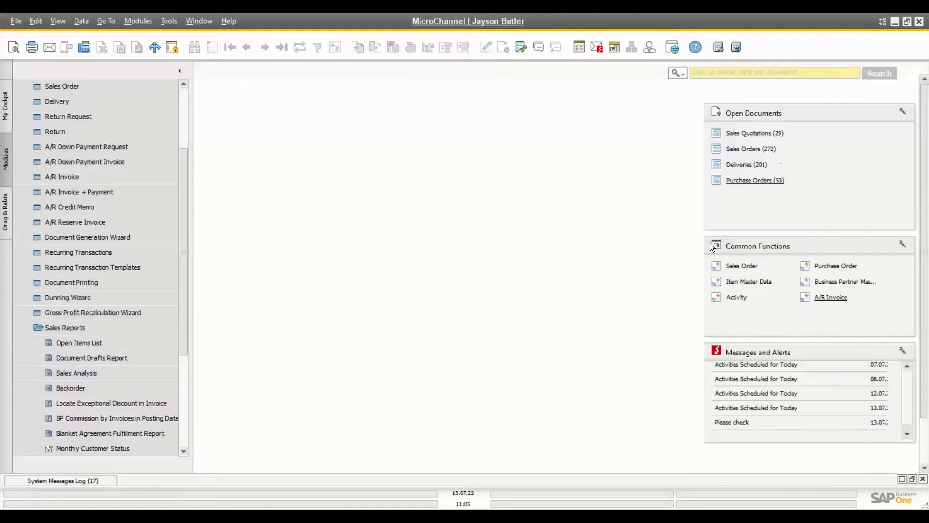
{"action": "left_click", "coordinate": [763, 131]}
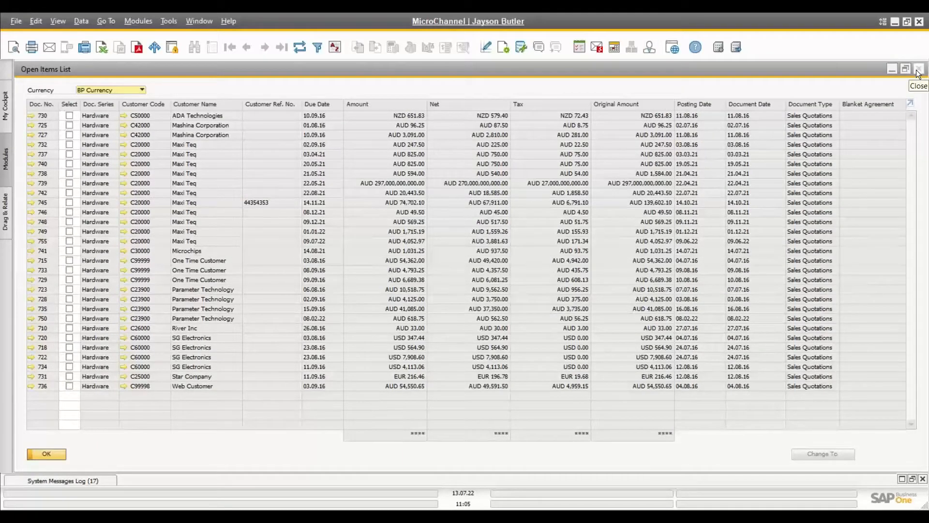
{"action": "left_click", "coordinate": [918, 71]}
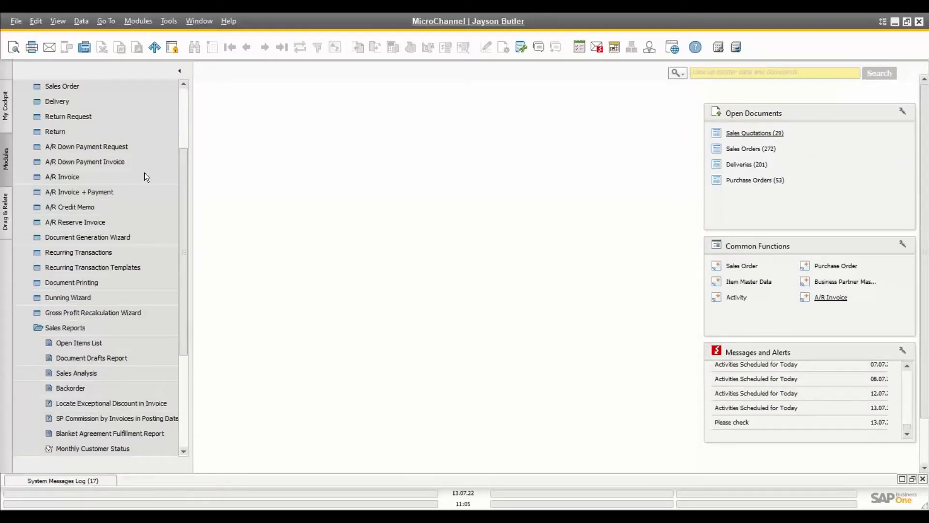
{"action": "left_click", "coordinate": [7, 115]}
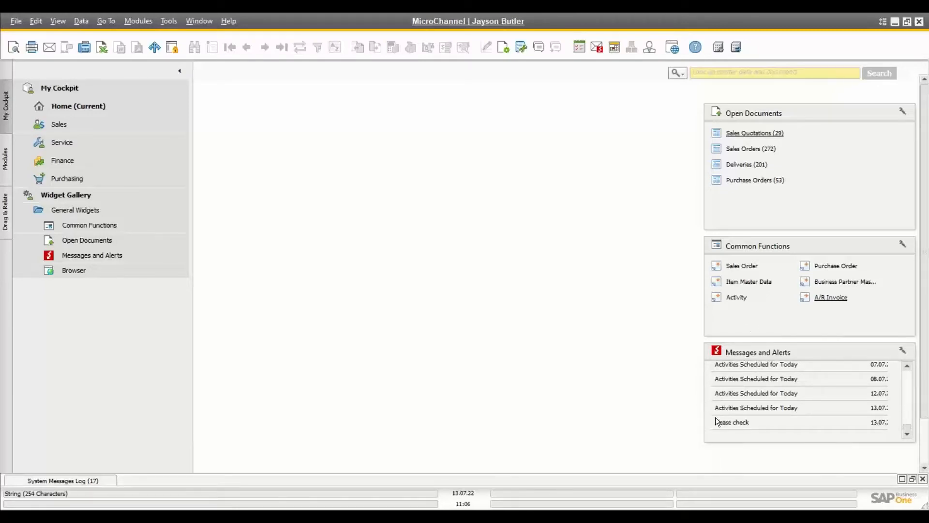
Step: Open the Messages/Alerts Overview and close it again
{"action": "left_click", "coordinate": [598, 47]}
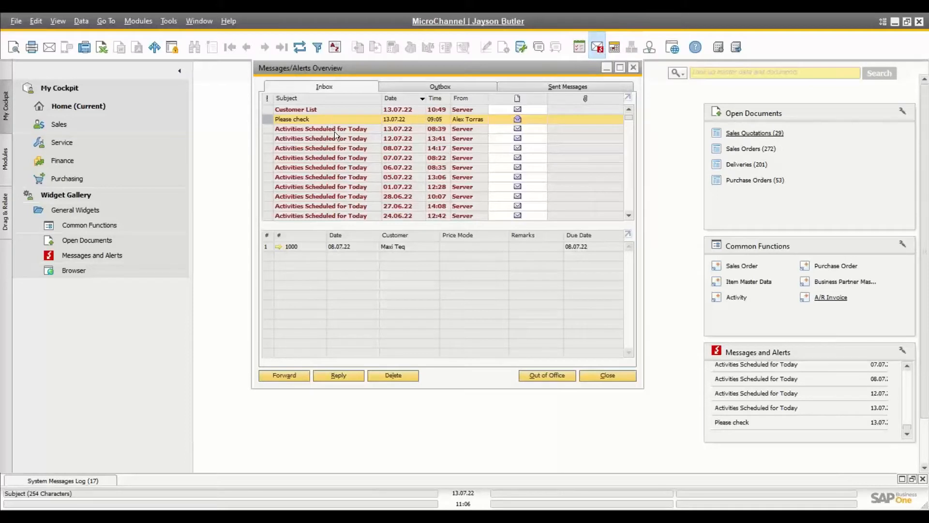
{"action": "left_click", "coordinate": [635, 69]}
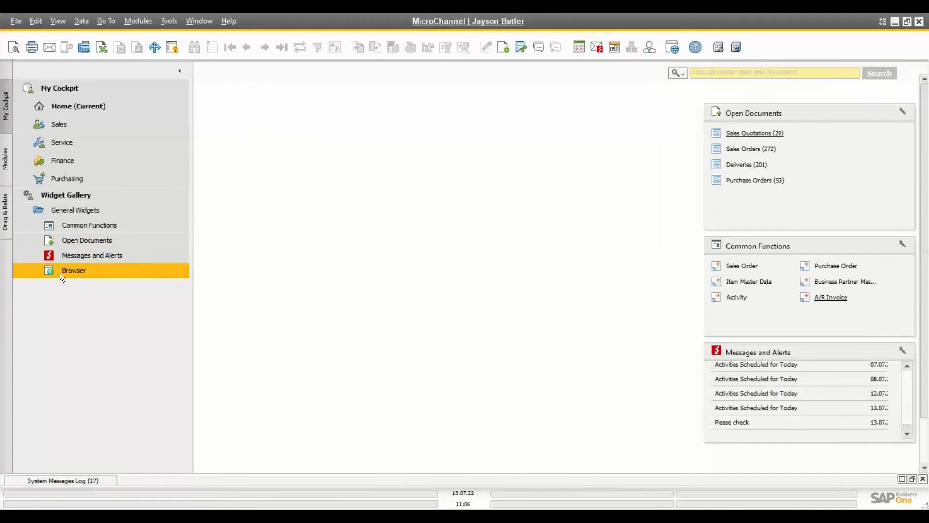
{"action": "left_click_drag", "start_coordinate": [60, 272], "coordinate": [339, 307]}
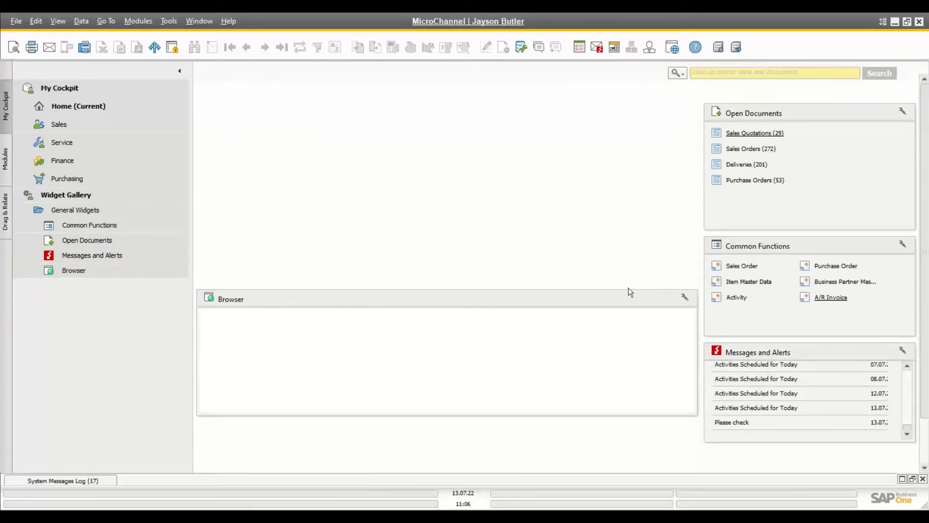
{"action": "left_click", "coordinate": [686, 297]}
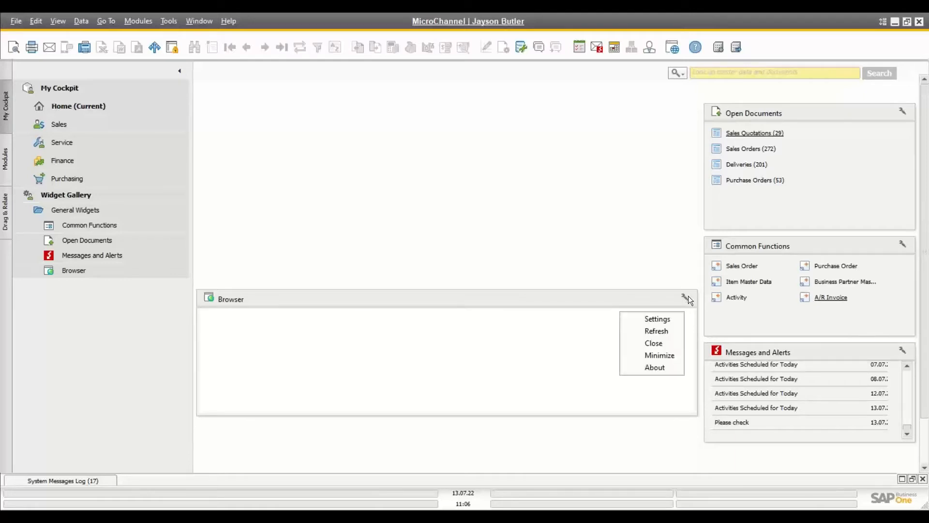
{"action": "left_click", "coordinate": [658, 319]}
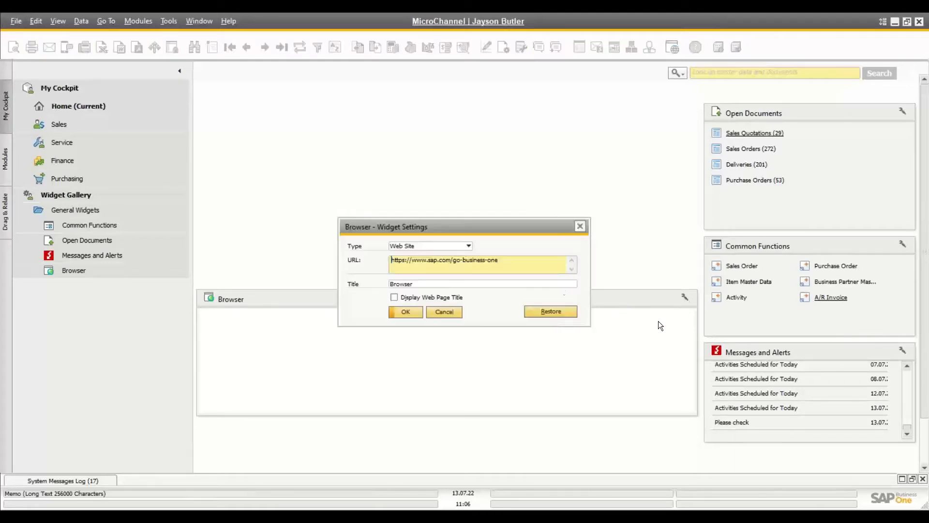
{"action": "left_click_drag", "start_coordinate": [512, 263], "coordinate": [370, 254]}
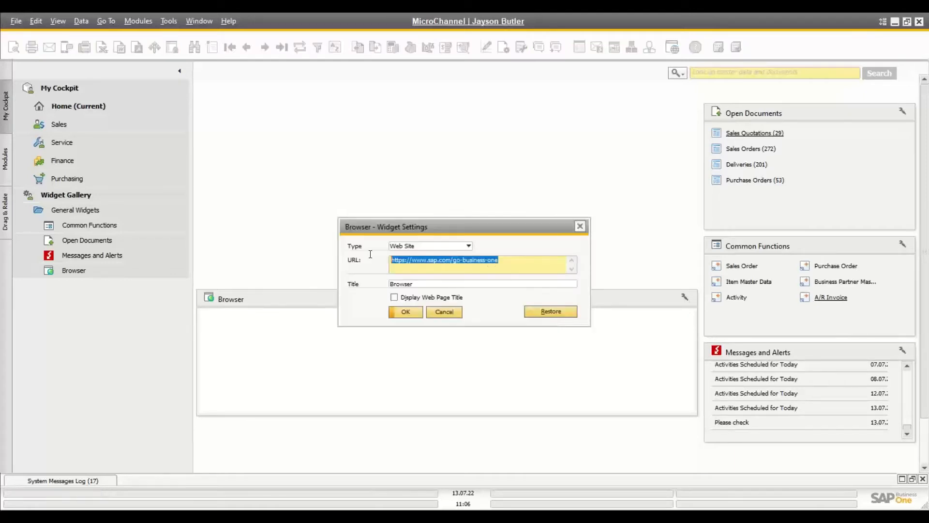
{"action": "left_click", "coordinate": [444, 311]}
{"action": "left_click", "coordinate": [683, 298]}
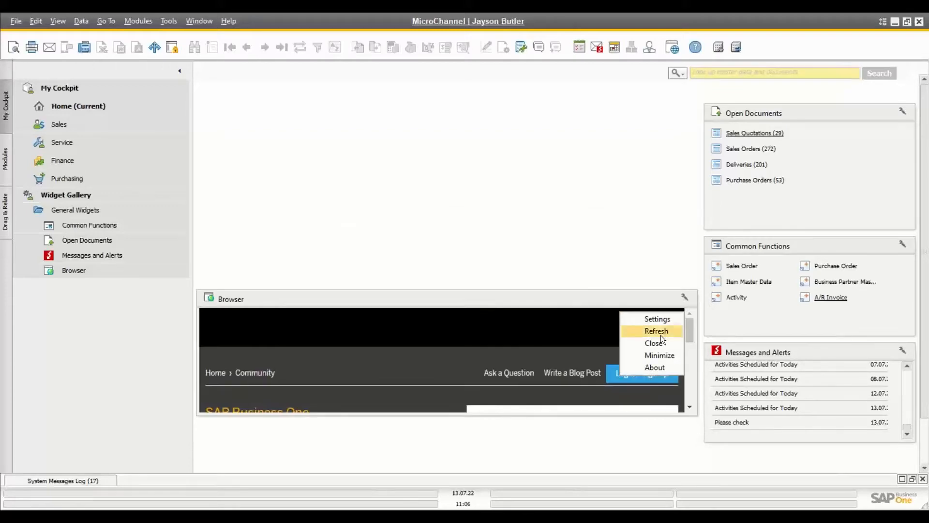
{"action": "left_click", "coordinate": [656, 344]}
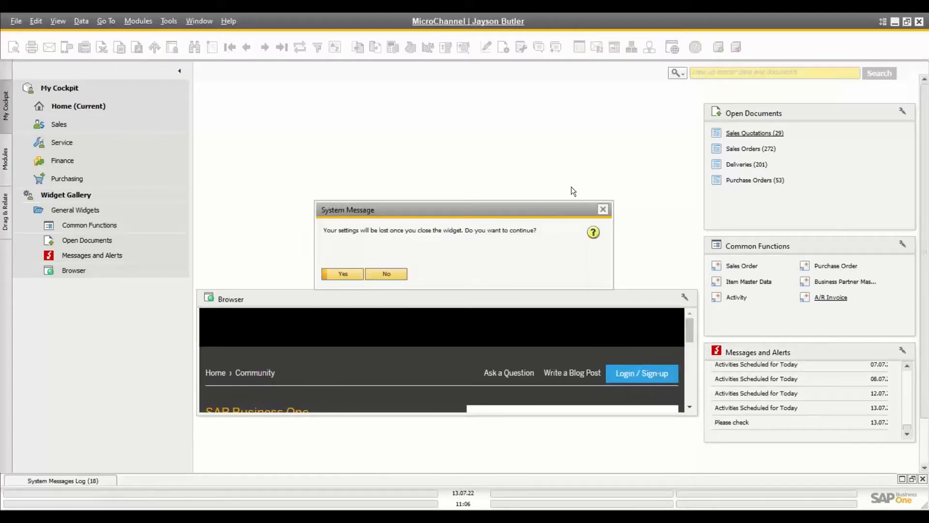
{"action": "left_click", "coordinate": [604, 209]}
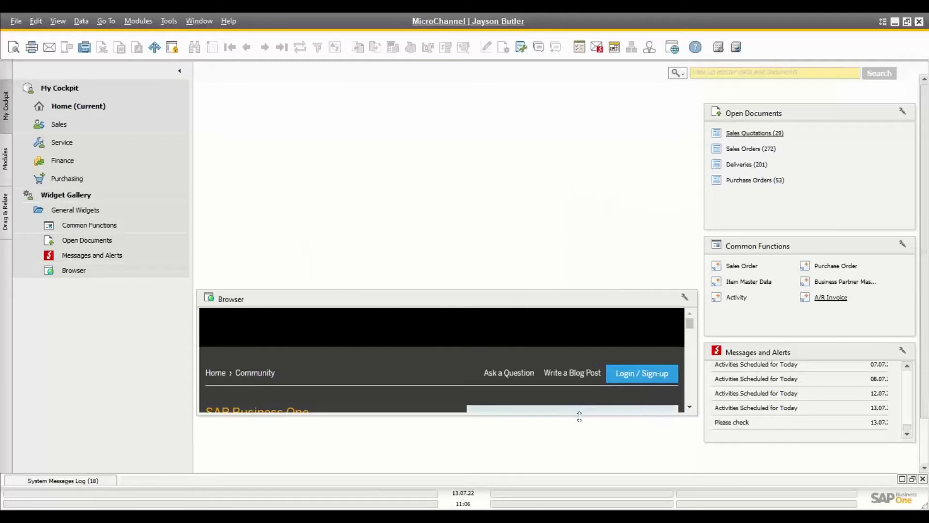
{"action": "left_click", "coordinate": [685, 297]}
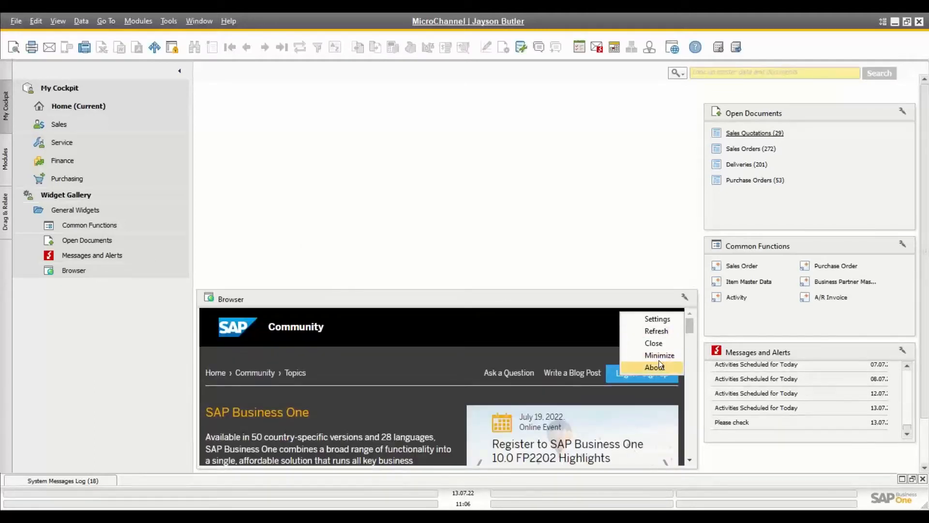
{"action": "left_click", "coordinate": [660, 344]}
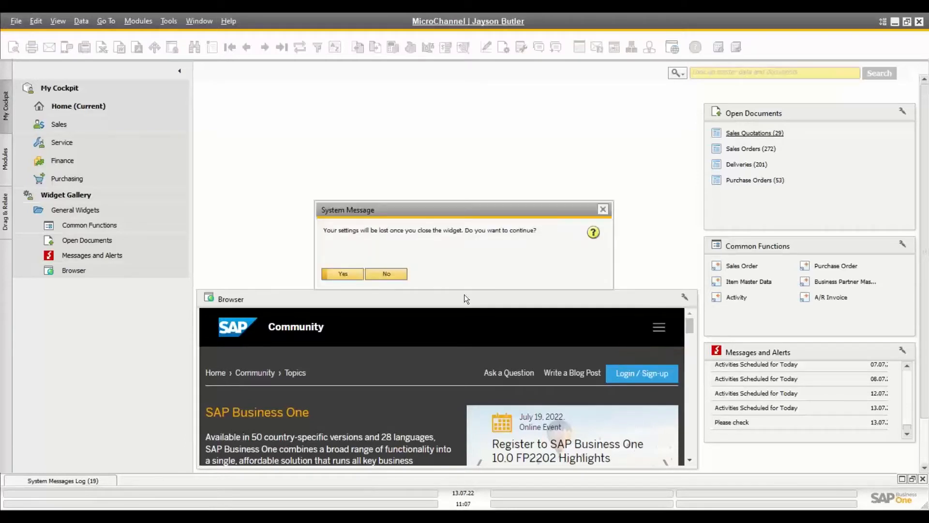
{"action": "left_click", "coordinate": [352, 276]}
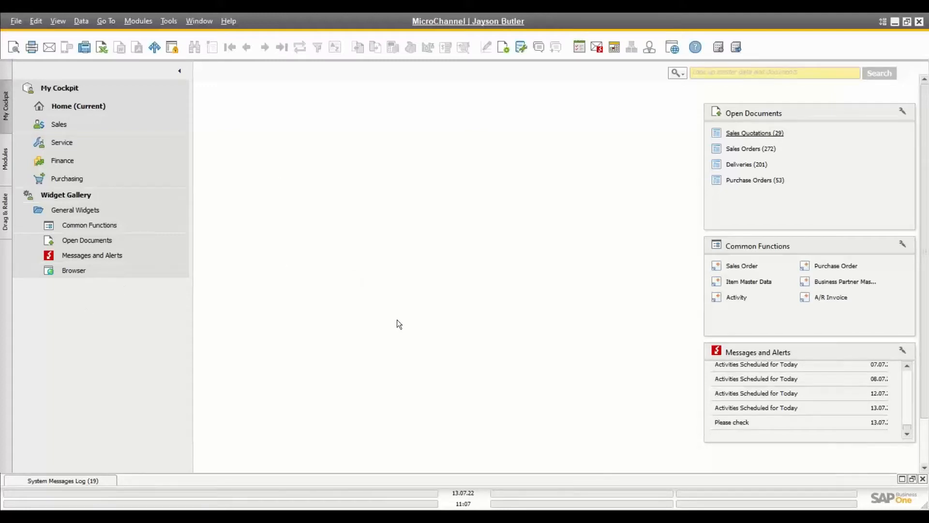
Step: Set quick search to Search Menus, search 'sales', and open then close a Sales Order
{"action": "left_click", "coordinate": [731, 74]}
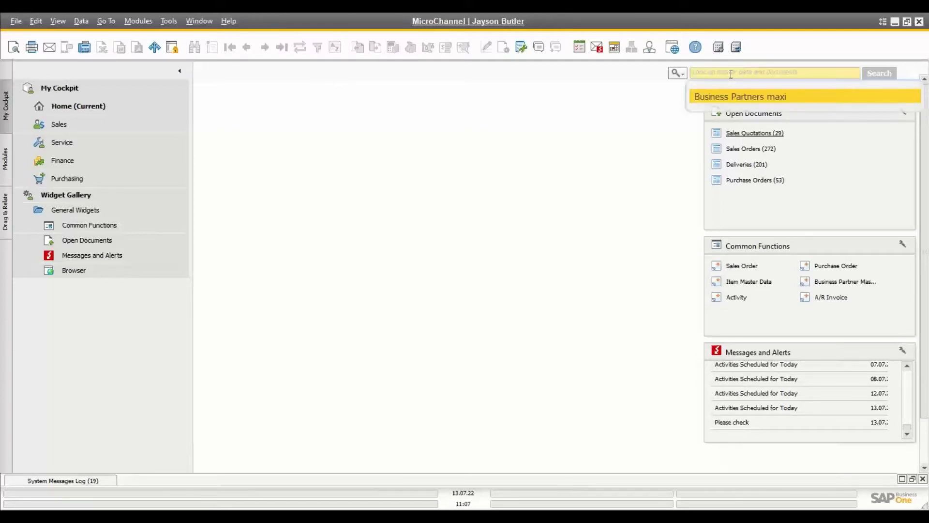
{"action": "left_click", "coordinate": [651, 152]}
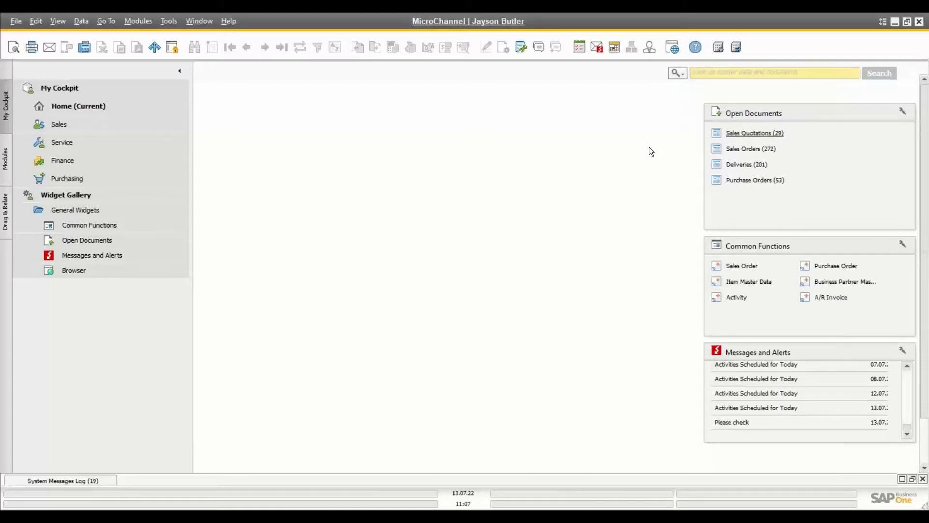
{"action": "left_click", "coordinate": [681, 73]}
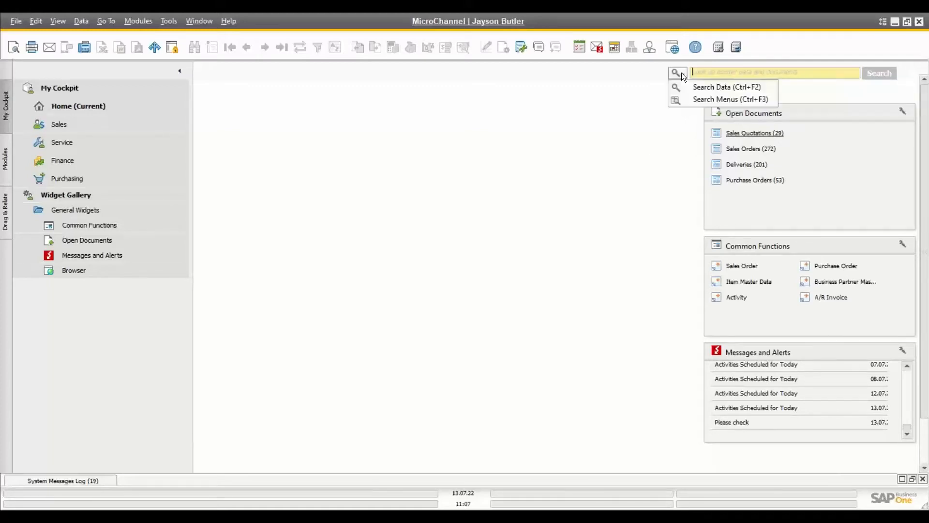
{"action": "left_click", "coordinate": [720, 99]}
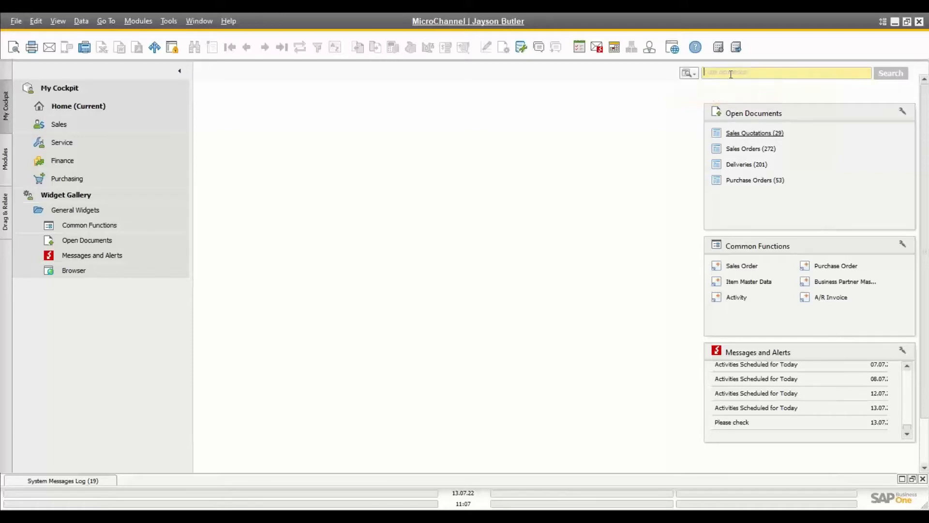
{"action": "type", "text": "sales"}
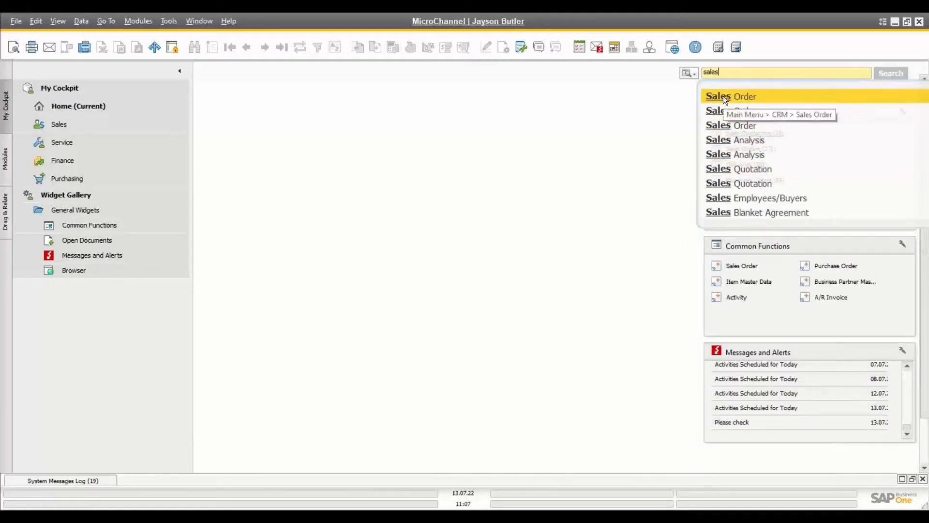
{"action": "left_click", "coordinate": [725, 98]}
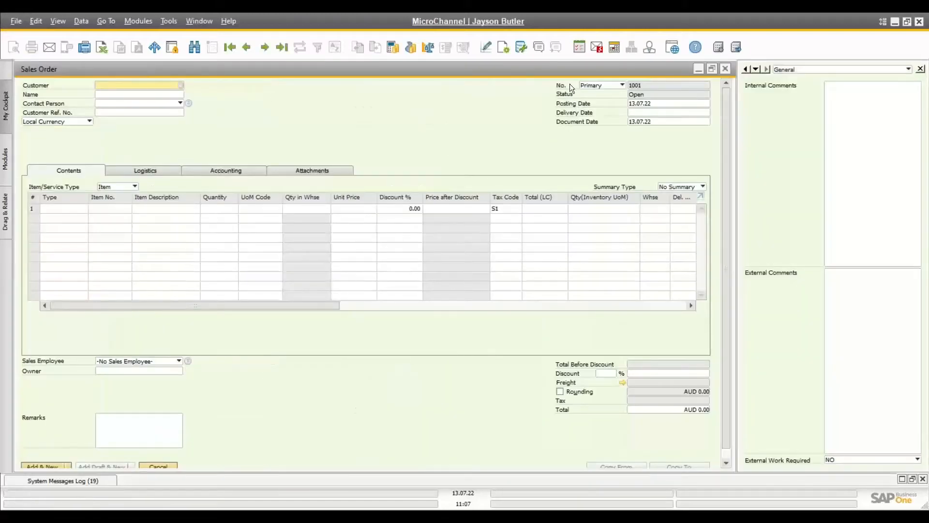
{"action": "left_click", "coordinate": [726, 70]}
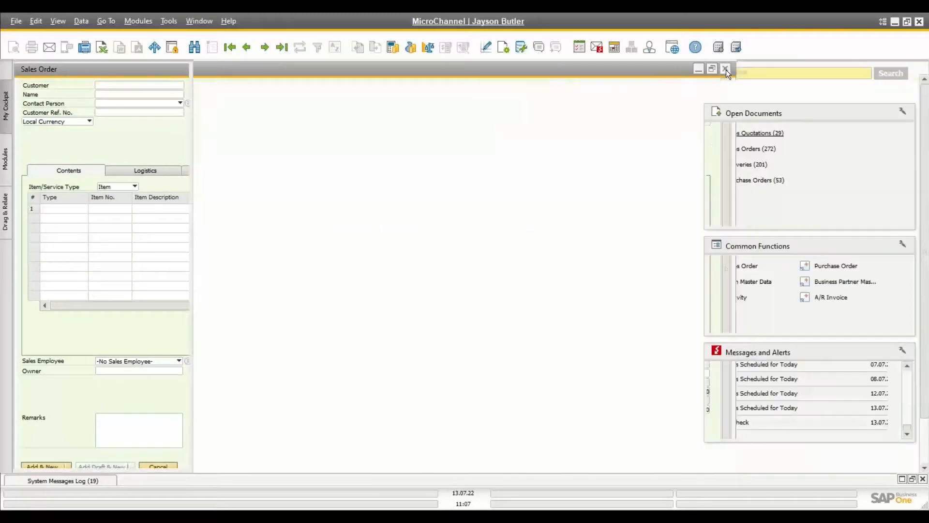
Step: Set quick search to Search Data, look up 'maxi', and close the Maxi Teq record
{"action": "left_click", "coordinate": [695, 73]}
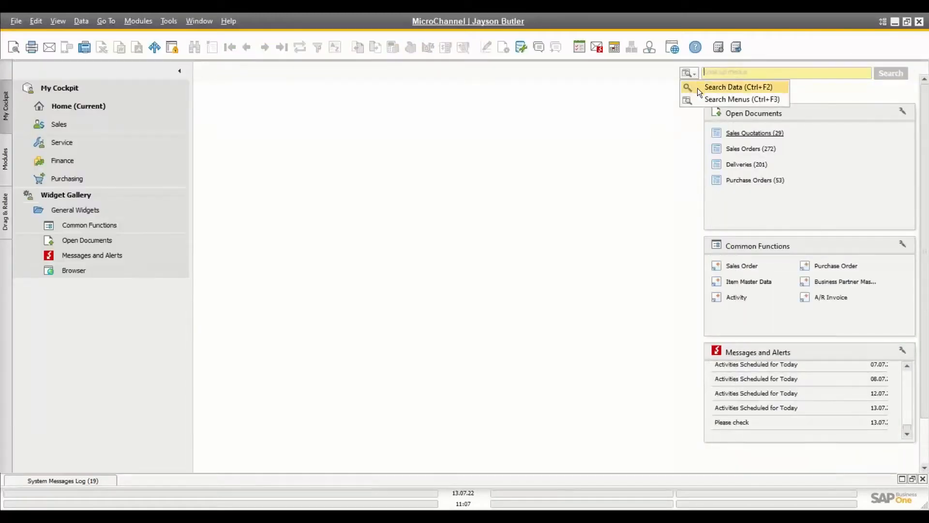
{"action": "left_click", "coordinate": [730, 86]}
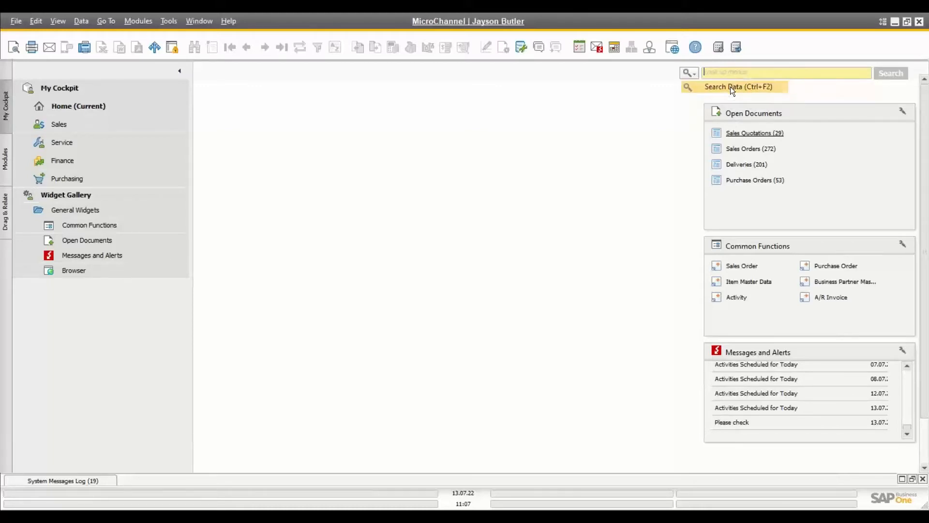
{"action": "left_click", "coordinate": [731, 73]}
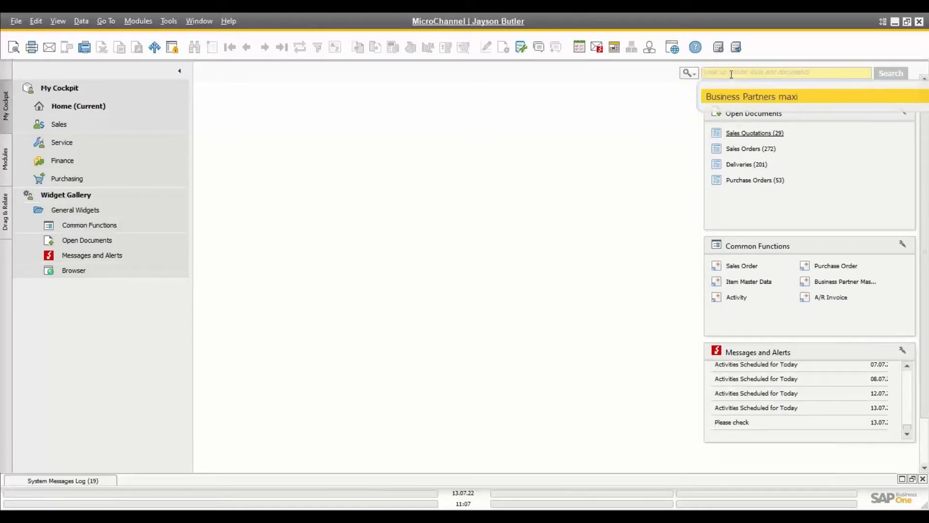
{"action": "type", "text": "maxi"}
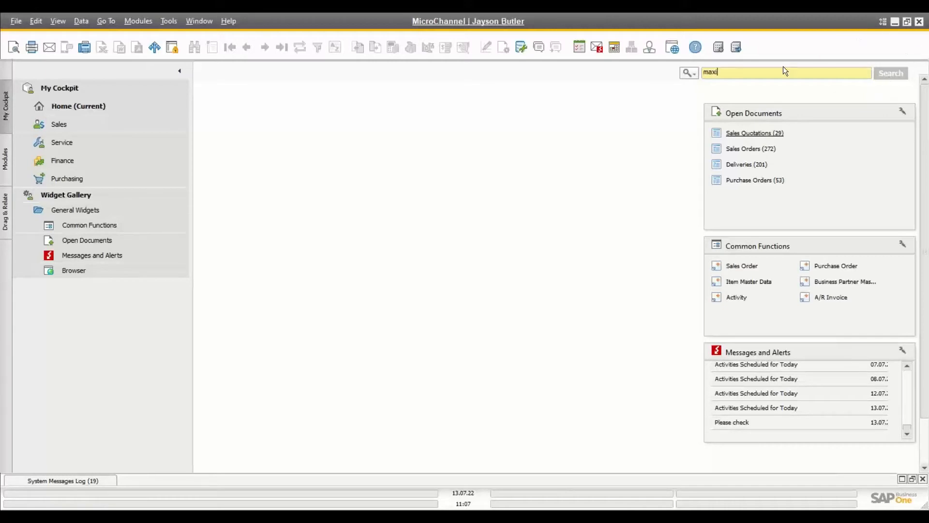
{"action": "key", "text": "Return"}
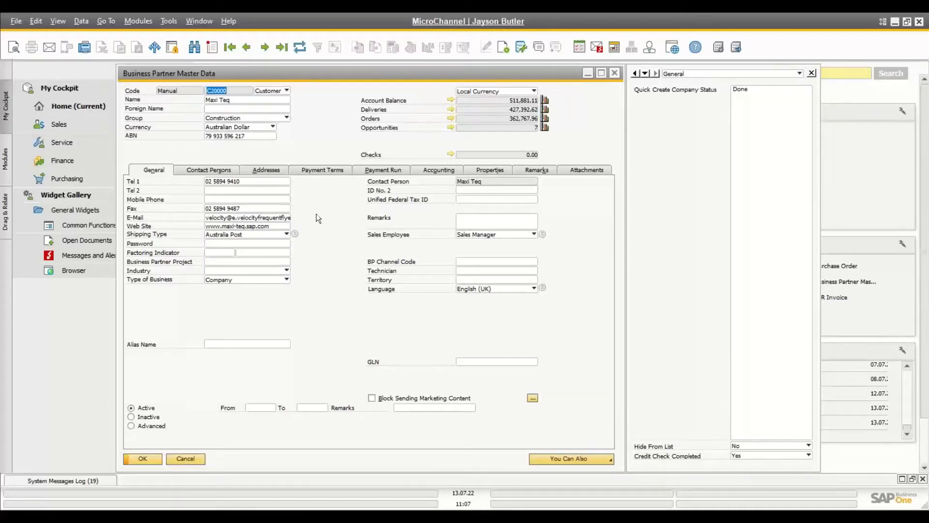
{"action": "left_click", "coordinate": [616, 70]}
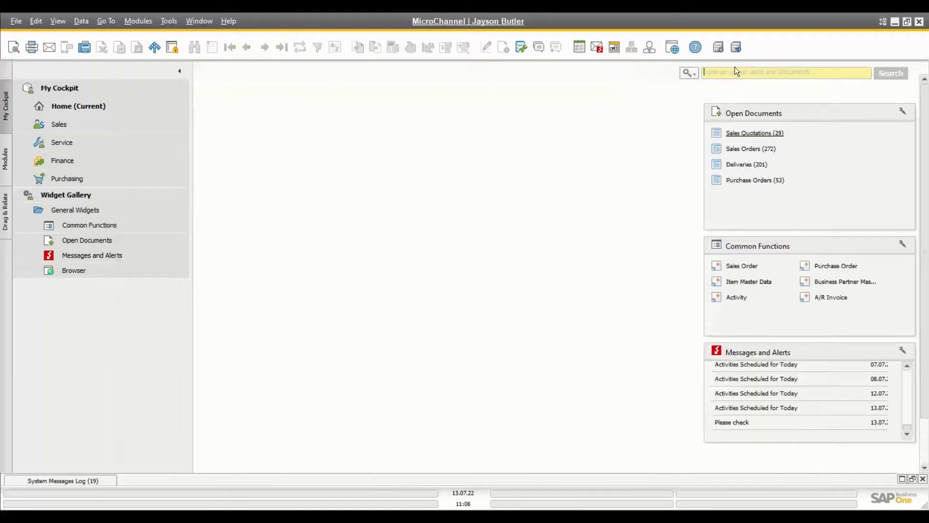
{"action": "type", "text": "tech"}
{"action": "key", "text": "Return"}
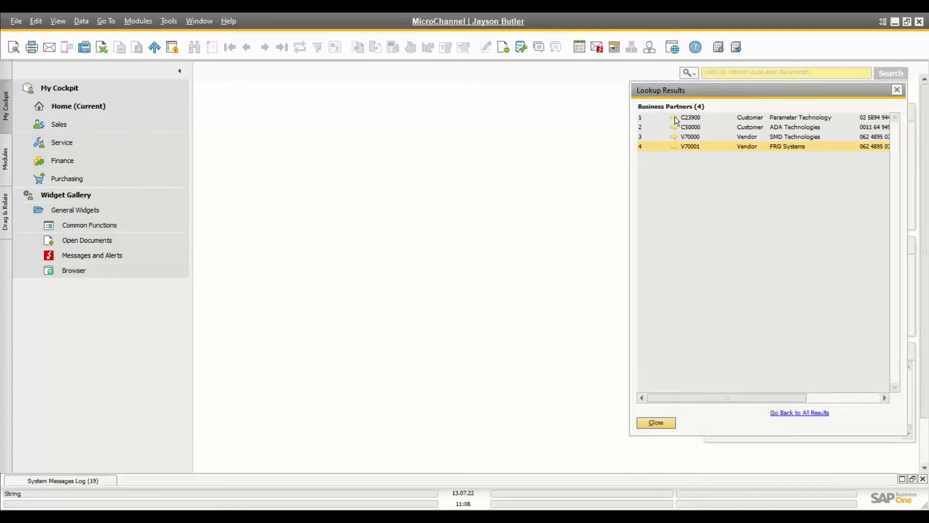
{"action": "key", "text": "ctrl"}
{"action": "key", "text": "ctrl"}
{"action": "left_click", "coordinate": [674, 118]}
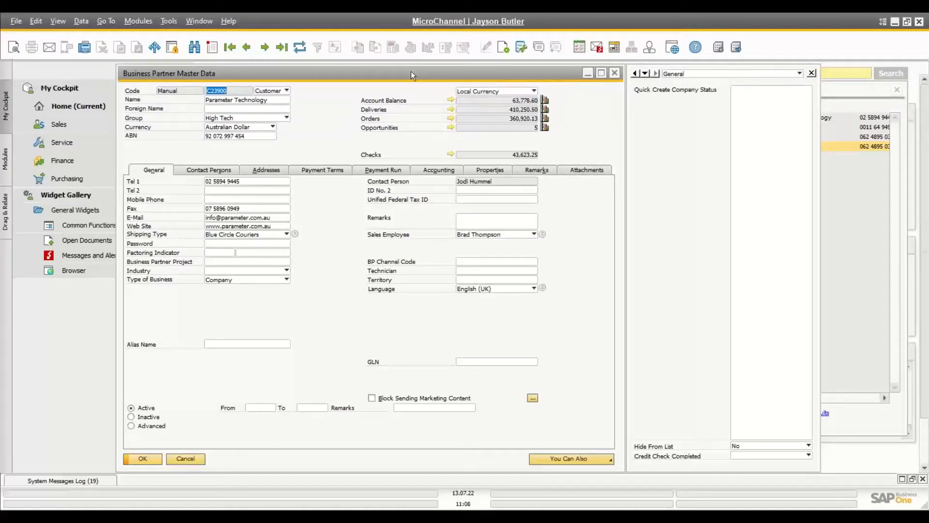
{"action": "left_click", "coordinate": [450, 102]}
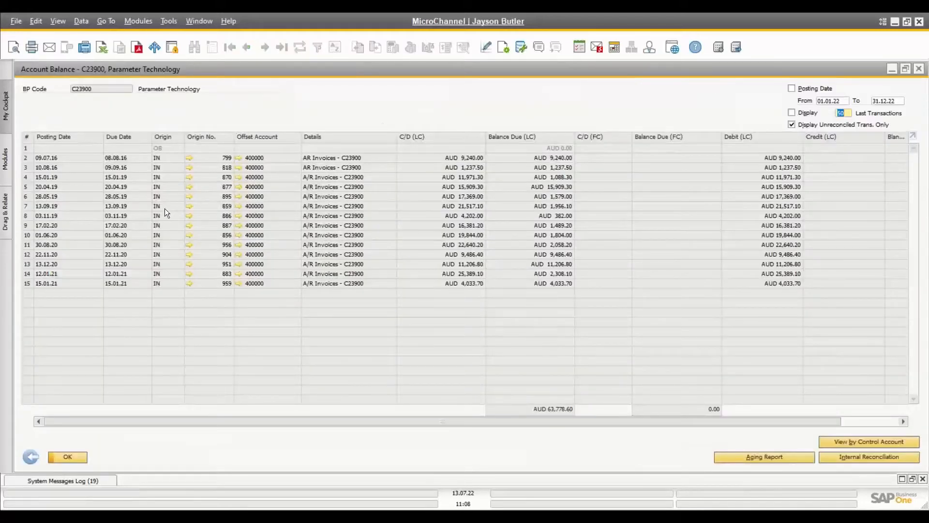
{"action": "left_click", "coordinate": [189, 158]}
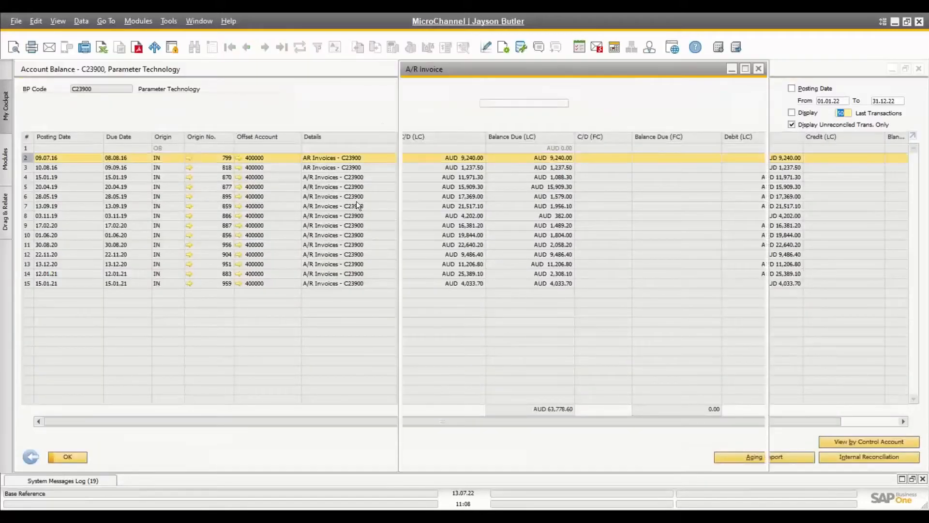
{"action": "left_click", "coordinate": [200, 22]}
{"action": "left_click", "coordinate": [217, 52]}
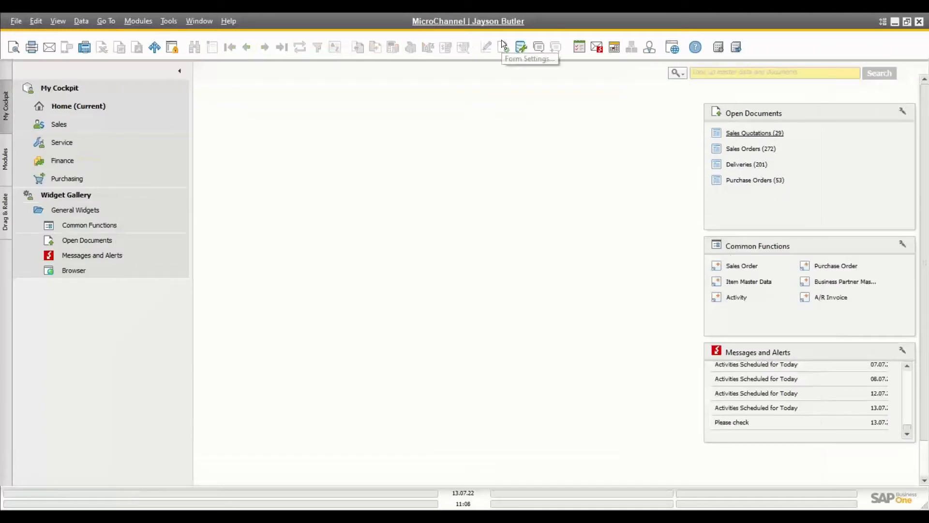
Step: Run a quick data search for '123'
{"action": "left_click", "coordinate": [714, 71]}
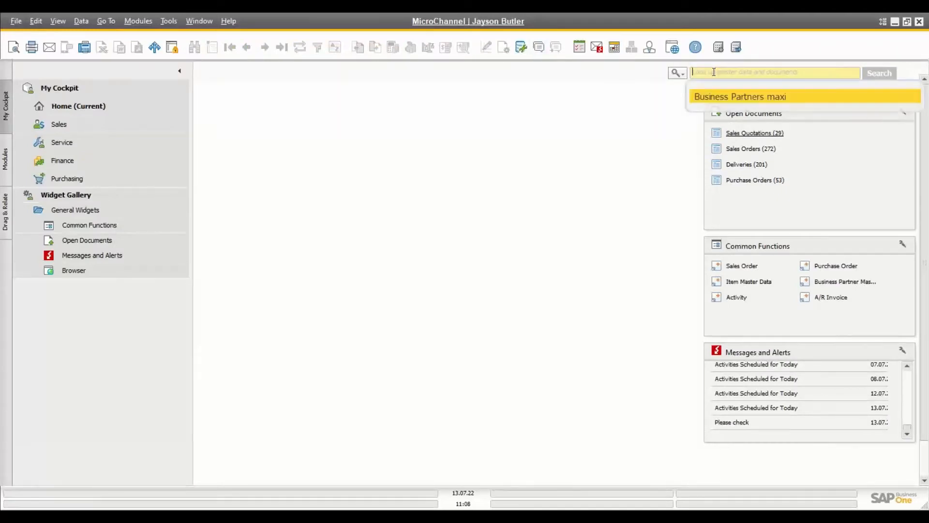
{"action": "left_click", "coordinate": [627, 166]}
{"action": "left_click", "coordinate": [715, 73]}
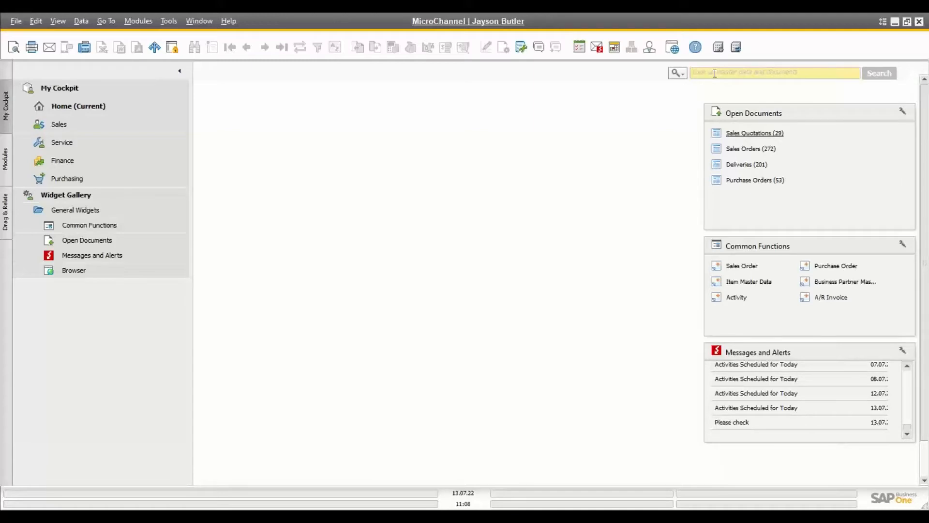
{"action": "type", "text": "123"}
{"action": "key", "text": "Return"}
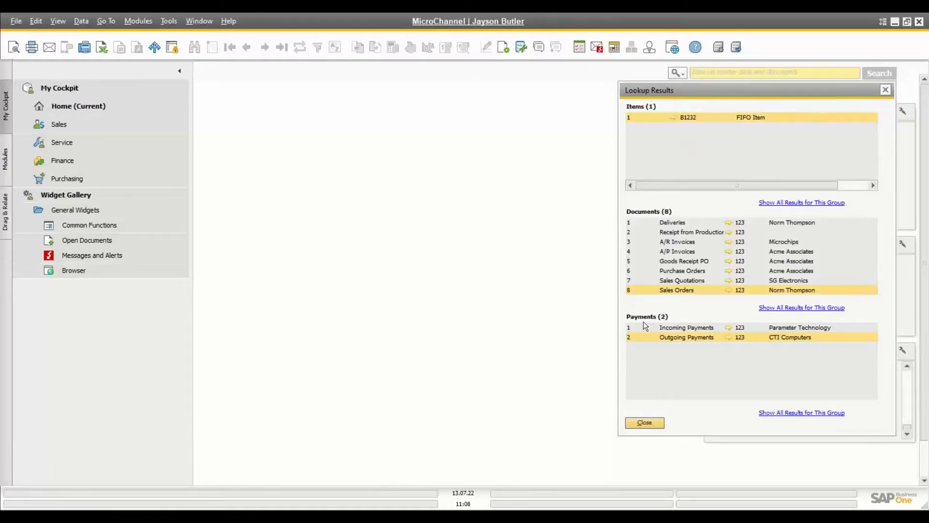
Step: Open the A/R invoice from the lookup results, then close it and the results
{"action": "left_click", "coordinate": [729, 241]}
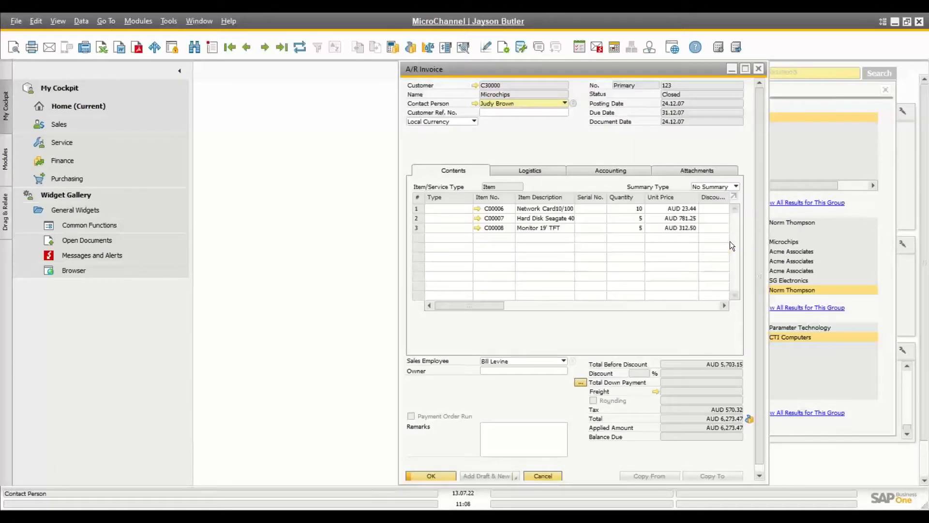
{"action": "left_click", "coordinate": [761, 70]}
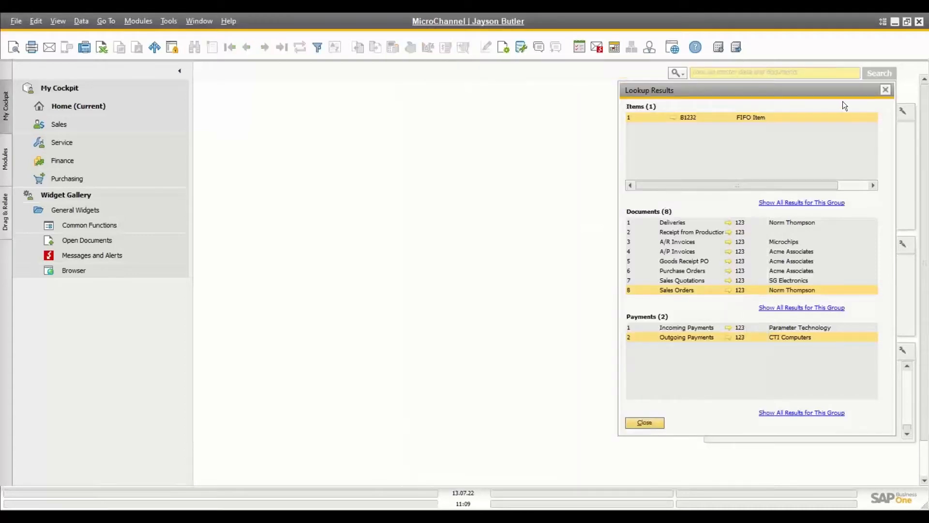
{"action": "left_click", "coordinate": [889, 91]}
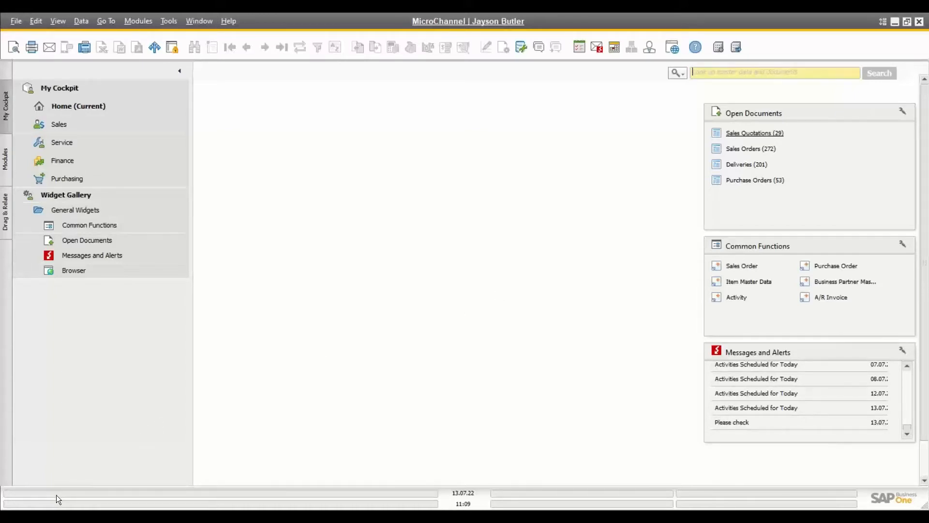
Step: Start blank Sales Order 1001 and try adding it empty, accepting the zero-total warning
{"action": "key", "text": "ctrl"}
{"action": "key", "text": "ctrl"}
{"action": "key", "text": "ctrl"}
{"action": "left_click", "coordinate": [737, 266]}
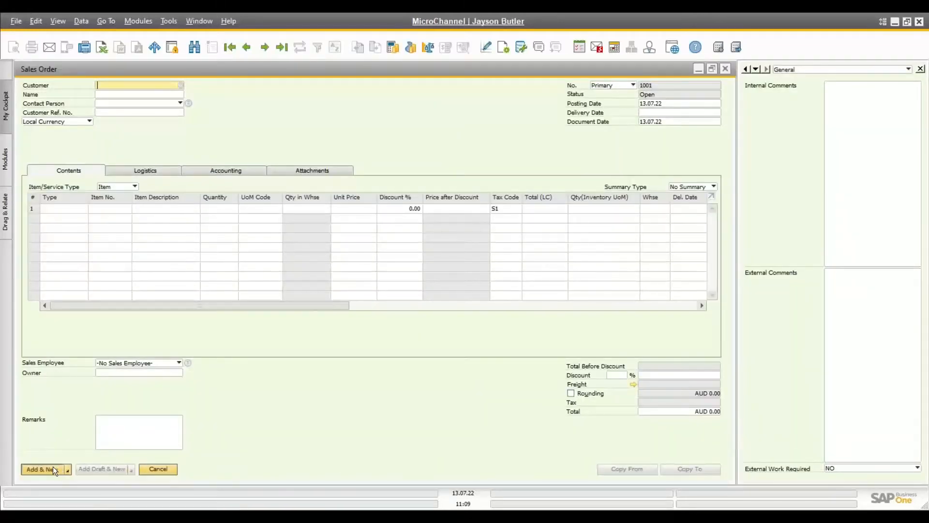
{"action": "left_click", "coordinate": [53, 466]}
{"action": "left_click", "coordinate": [342, 295]}
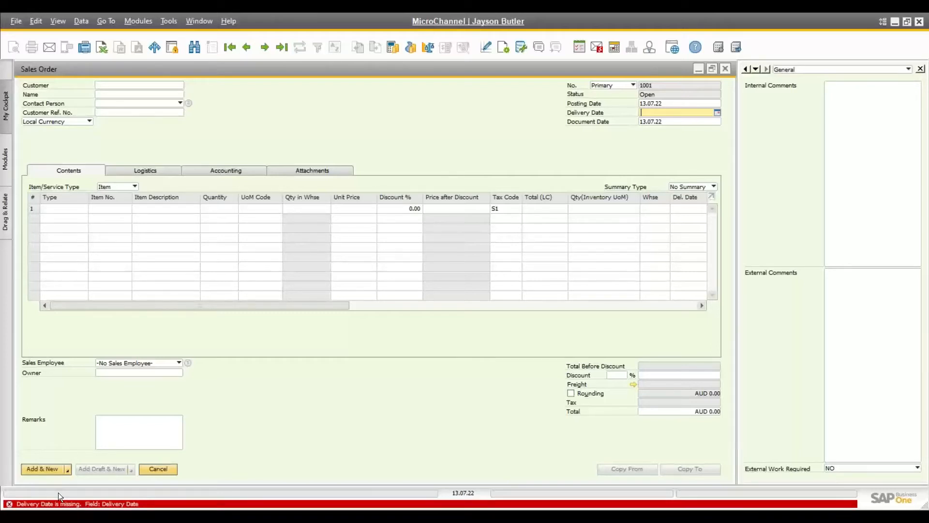
Step: Focus the Customer and Name fields and enable View > System Information for technical details
{"action": "left_click", "coordinate": [112, 85]}
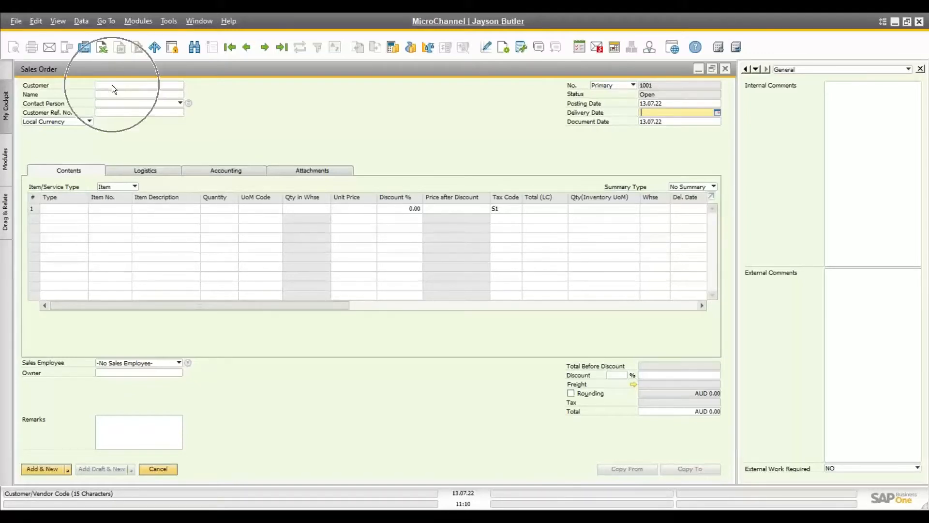
{"action": "left_click", "coordinate": [47, 493]}
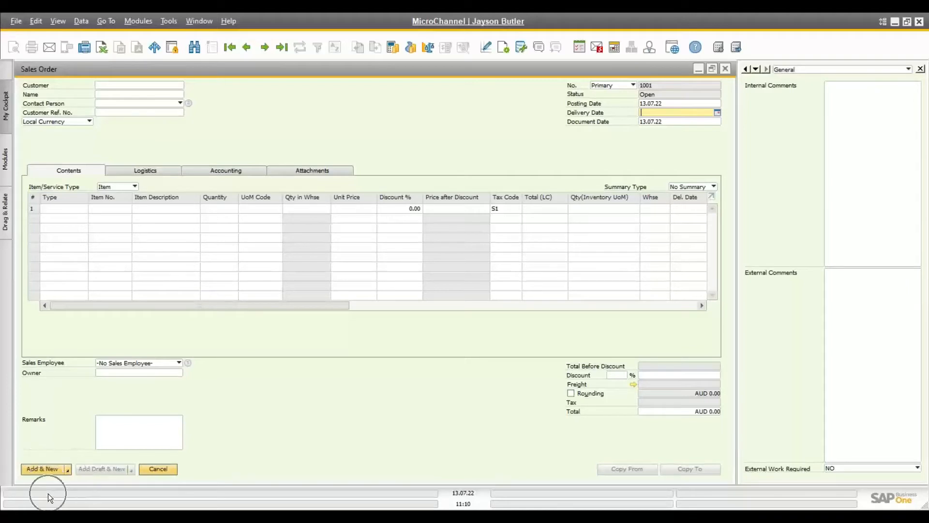
{"action": "left_click", "coordinate": [135, 85]}
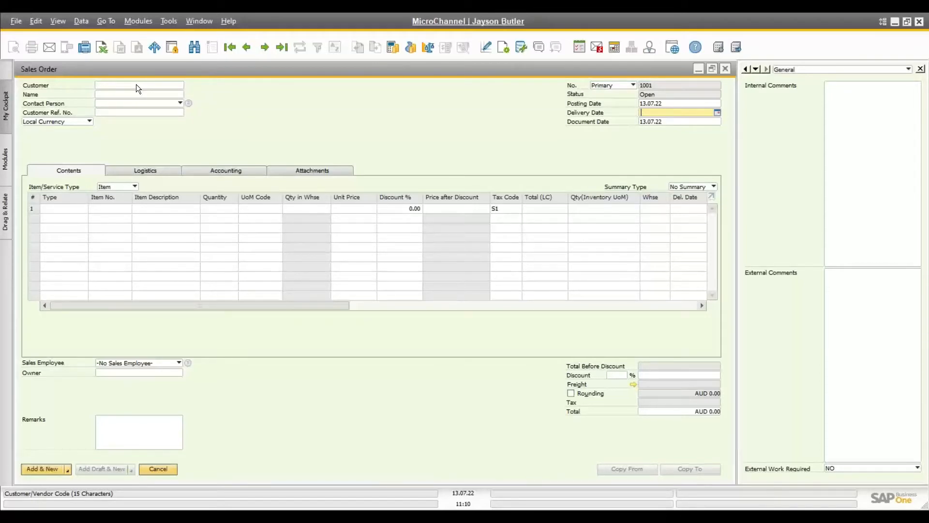
{"action": "left_click", "coordinate": [132, 96]}
{"action": "left_click", "coordinate": [59, 23]}
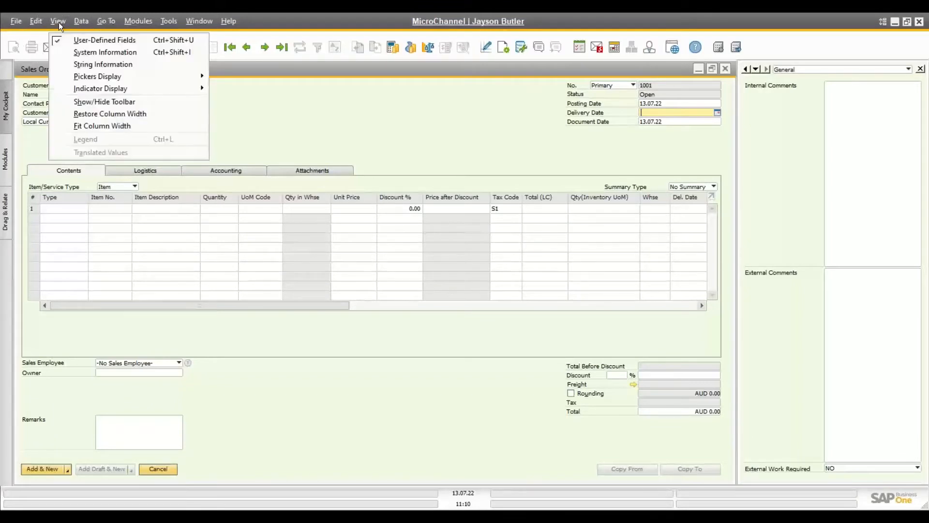
{"action": "left_click", "coordinate": [77, 50]}
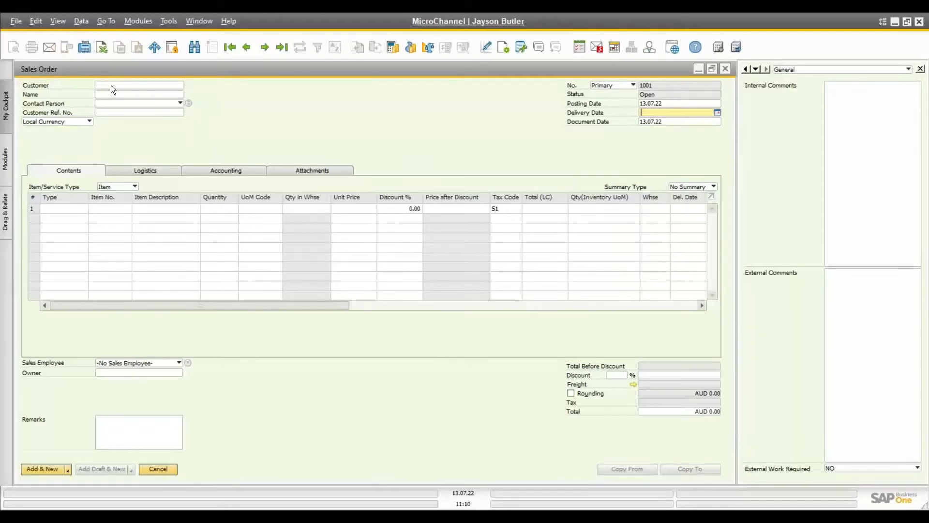
{"action": "mouse_move", "coordinate": [143, 85]}
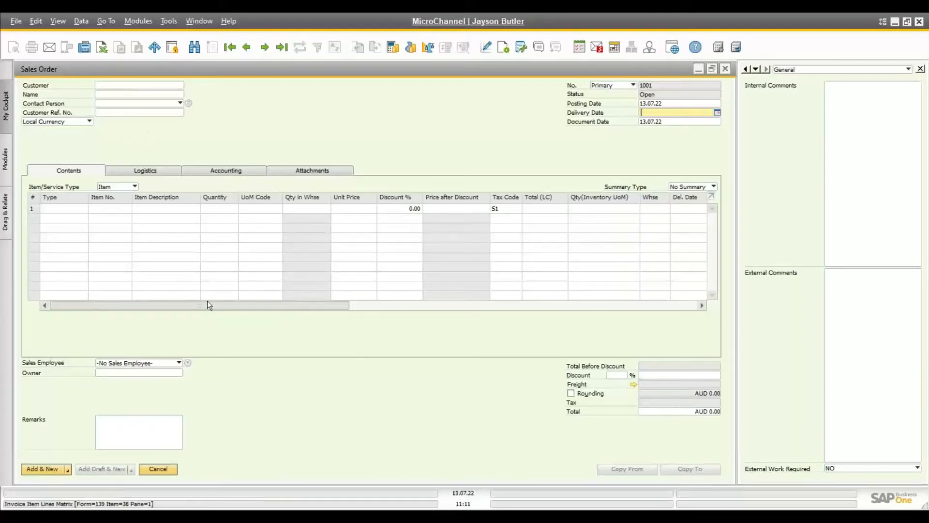
Step: Retry adding the empty order, decline the zero-total prompt, and cancel Sales Order 1001
{"action": "left_click", "coordinate": [50, 472]}
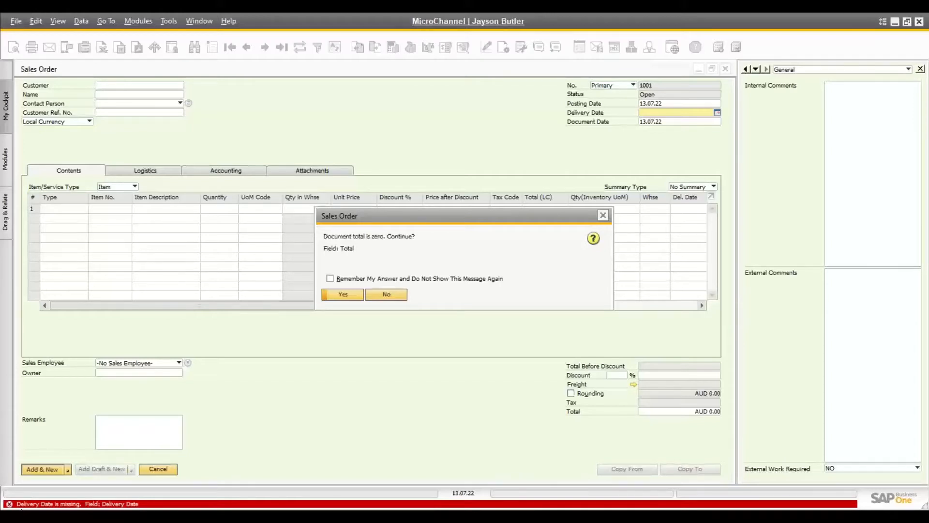
{"action": "left_click", "coordinate": [382, 296]}
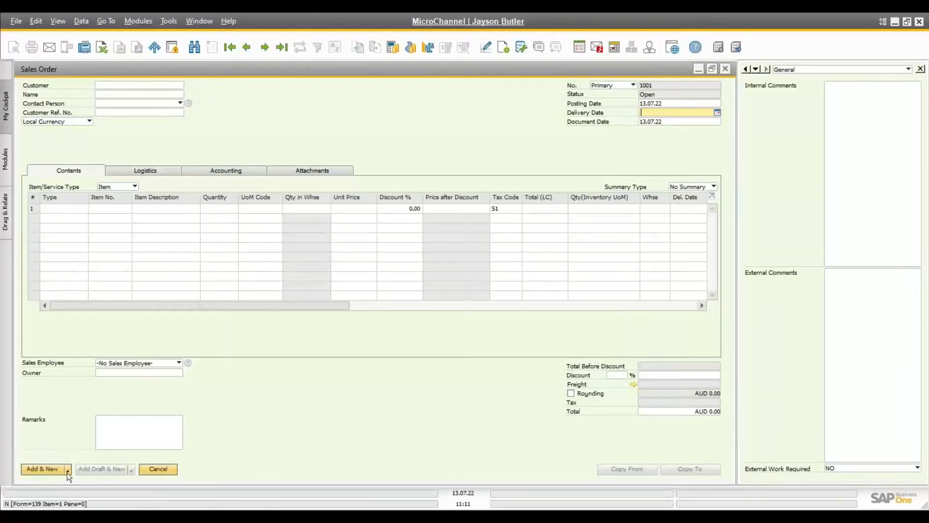
{"action": "left_click", "coordinate": [151, 471]}
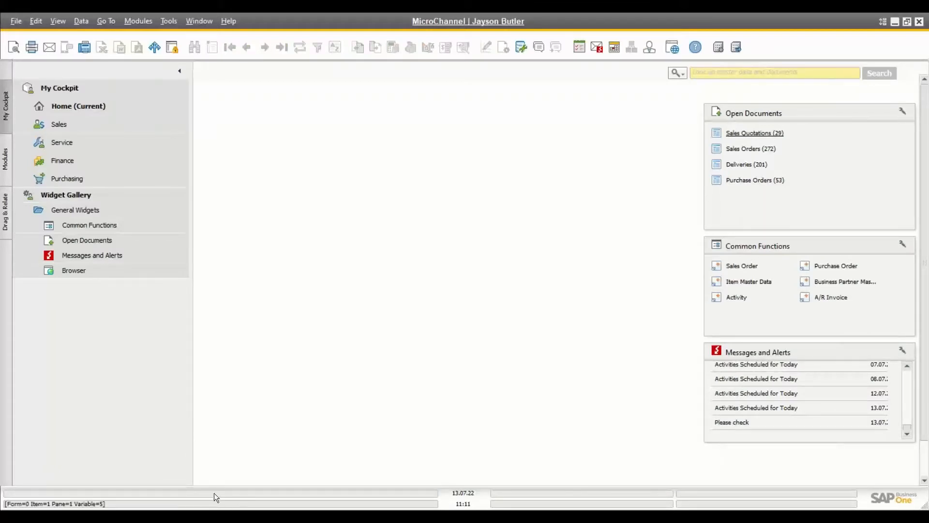
{"action": "left_click", "coordinate": [199, 24]}
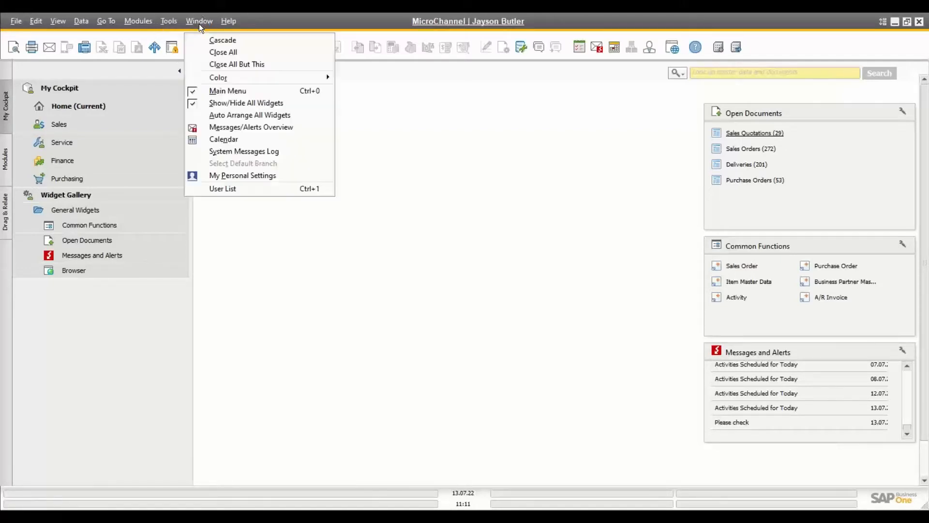
{"action": "left_click", "coordinate": [228, 152]}
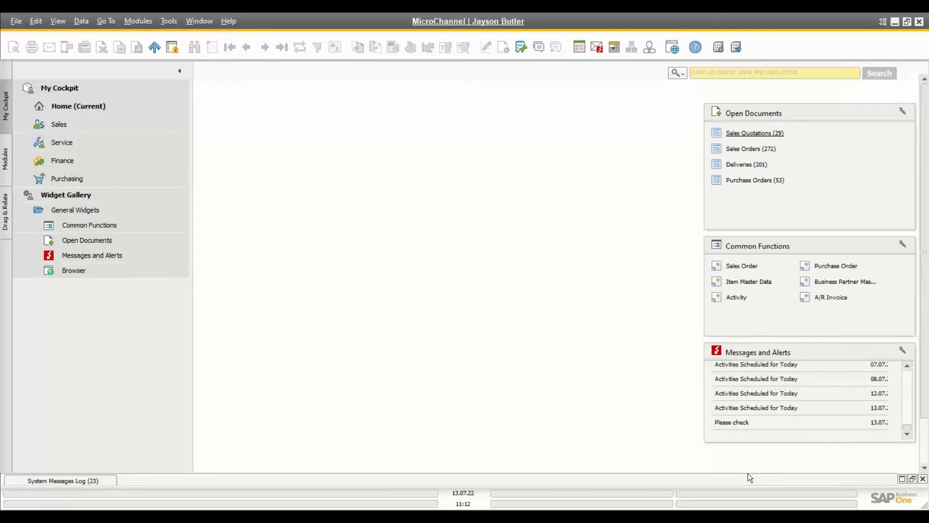
{"action": "left_click", "coordinate": [912, 479]}
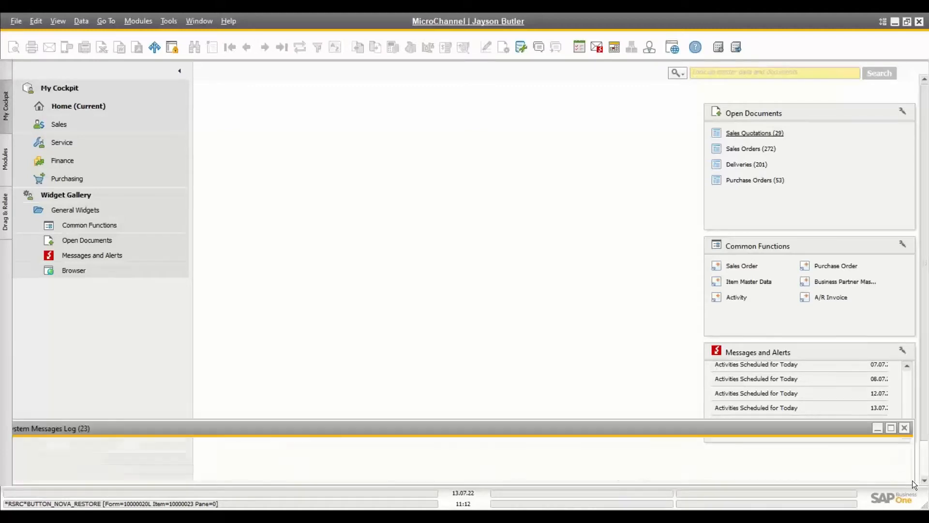
{"action": "left_click", "coordinate": [891, 429]}
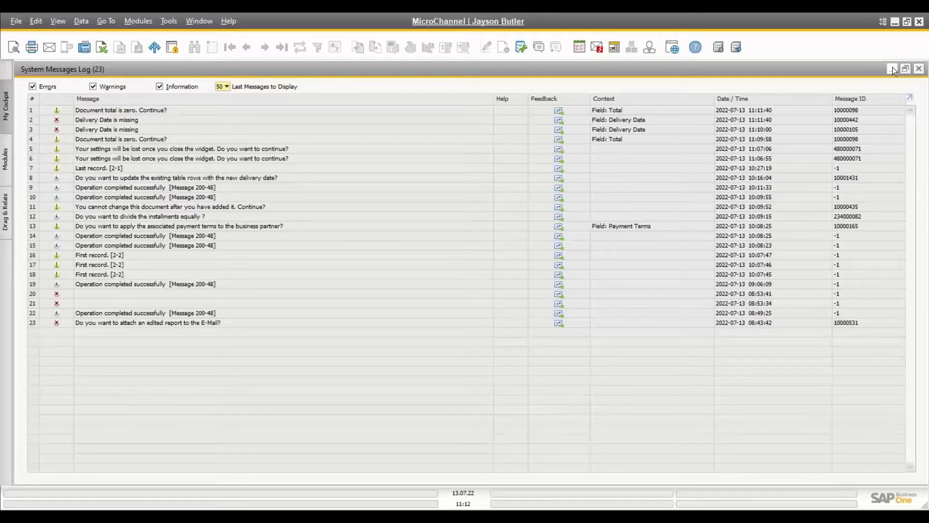
{"action": "left_click", "coordinate": [918, 70]}
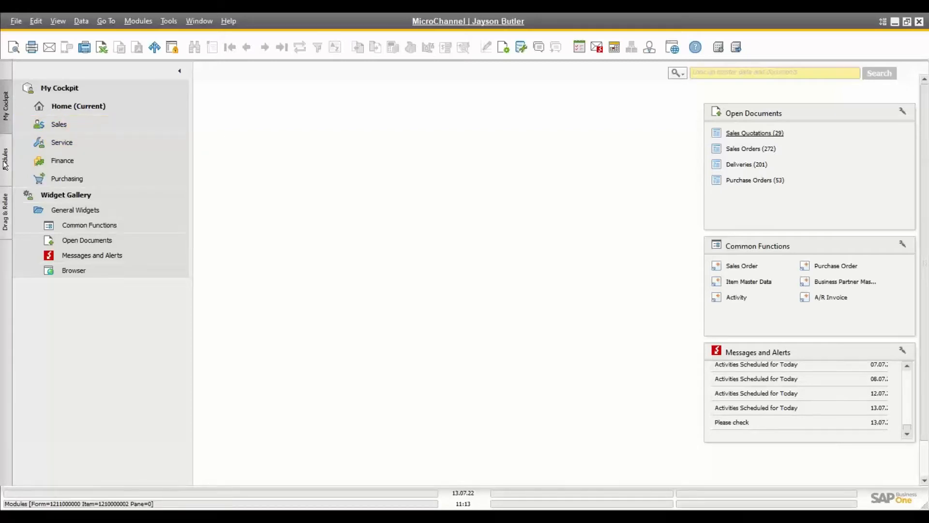
Step: Open Help > Documentation > Online Help for SAP Business One 10.0
{"action": "left_click", "coordinate": [227, 22]}
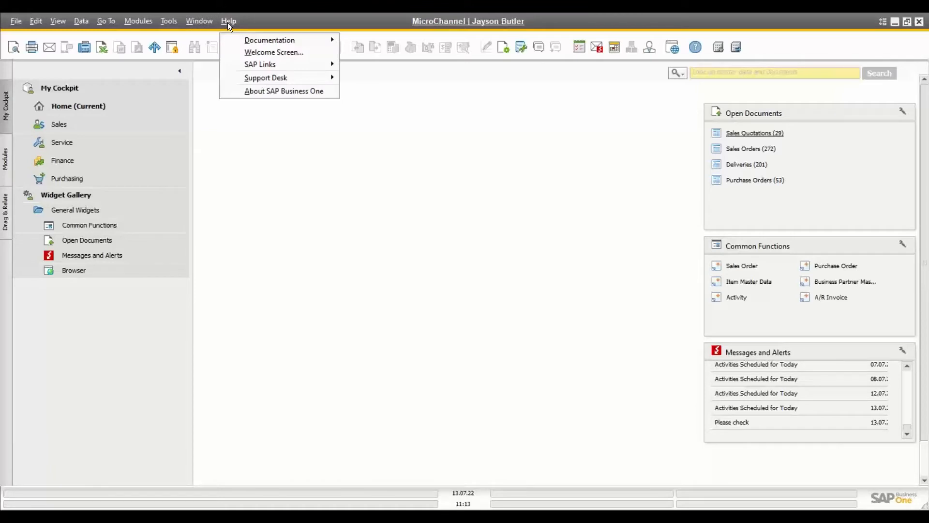
{"action": "mouse_move", "coordinate": [250, 42]}
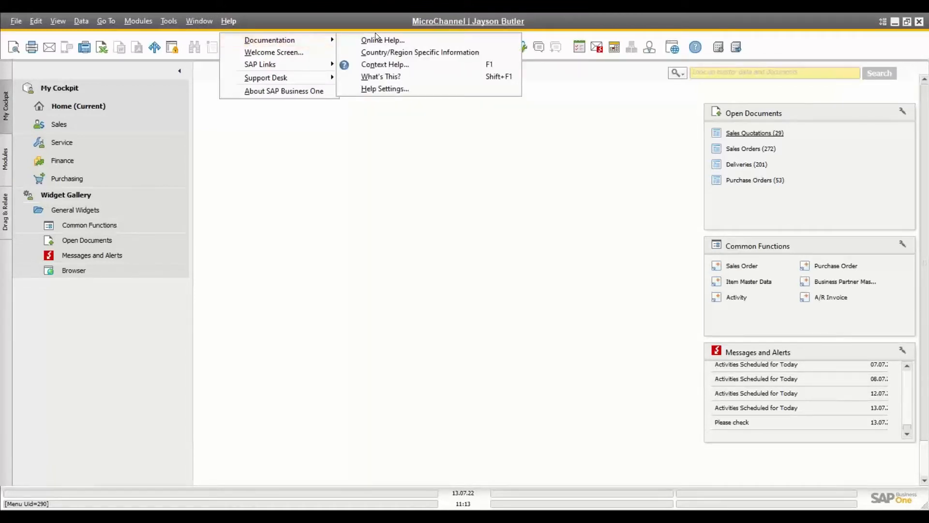
{"action": "left_click", "coordinate": [391, 40]}
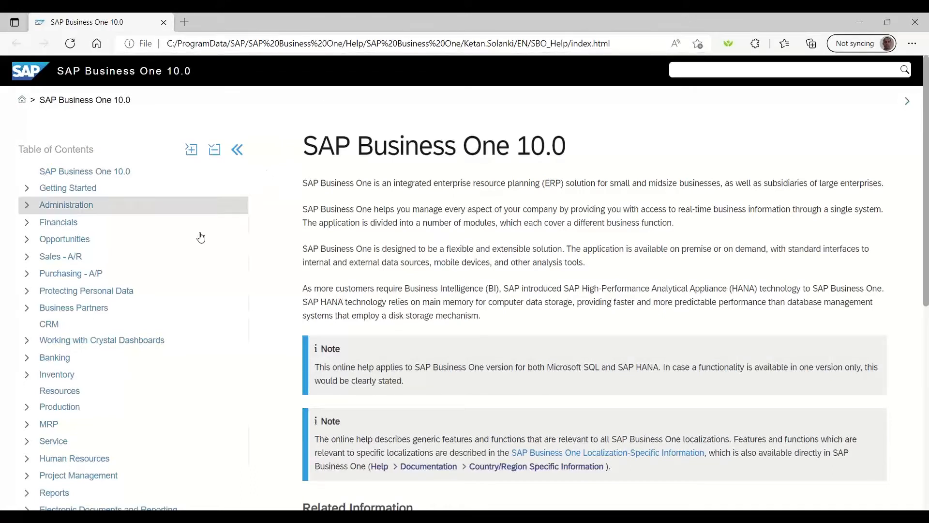
Step: Expand Sales - A/R in the help contents and read the Sales Order: General Area topic
{"action": "left_click", "coordinate": [27, 257]}
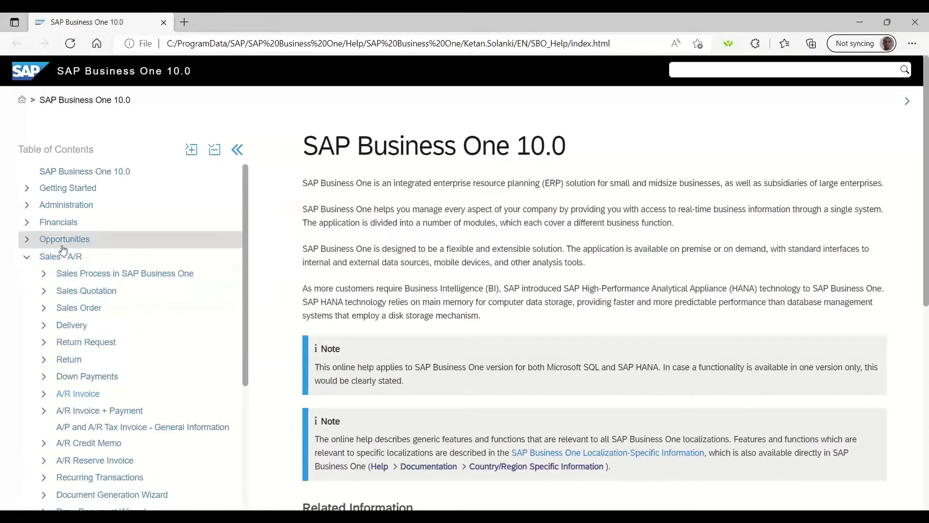
{"action": "left_click", "coordinate": [78, 309]}
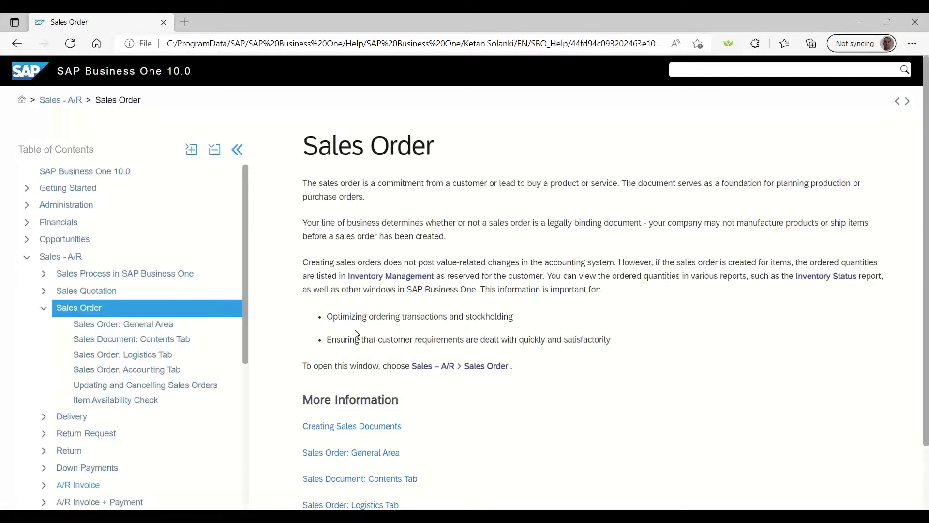
{"action": "scroll", "coordinate": [502, 315], "scroll_direction": "down", "scroll_amount": 2}
{"action": "scroll", "coordinate": [502, 315], "scroll_direction": "up", "scroll_amount": 2}
{"action": "left_click", "coordinate": [160, 323]}
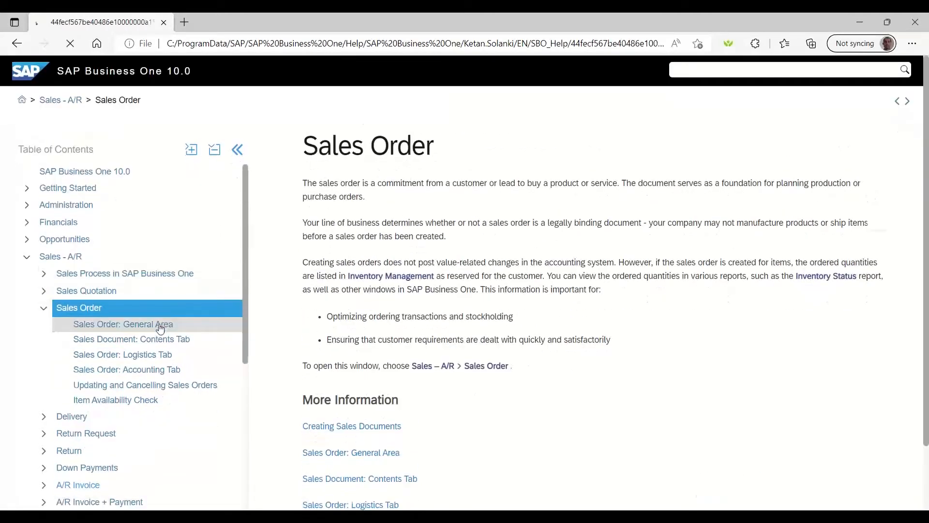
Step: Close the help browser and open a new A/R Invoice from the Modules list
{"action": "left_click", "coordinate": [921, 25]}
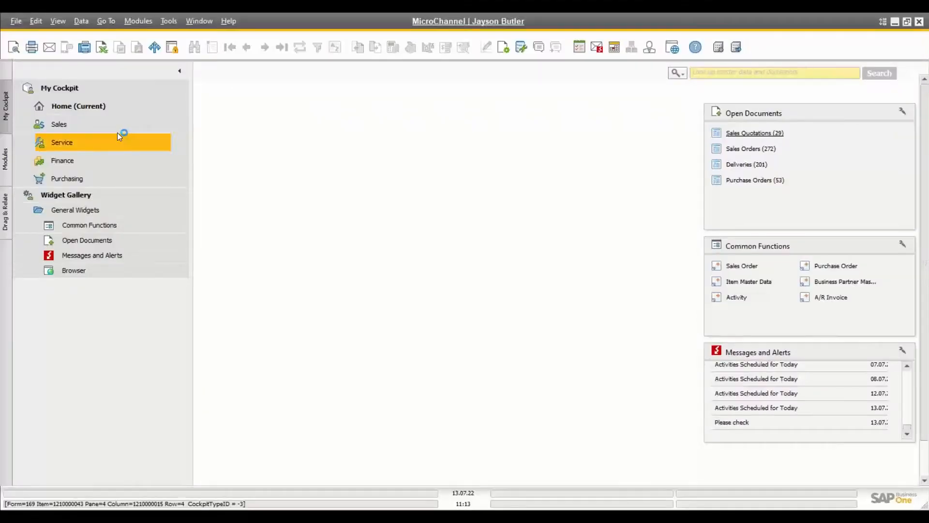
{"action": "left_click", "coordinate": [6, 165]}
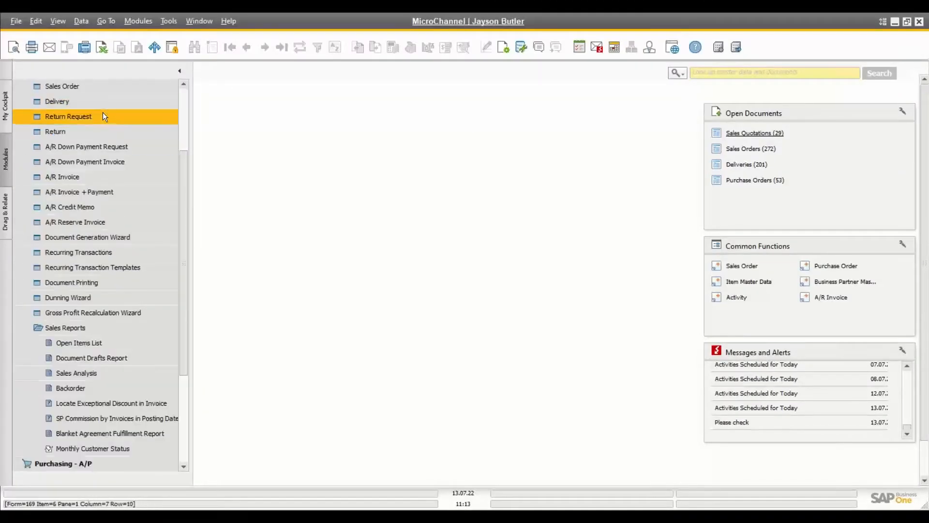
{"action": "left_click", "coordinate": [57, 180]}
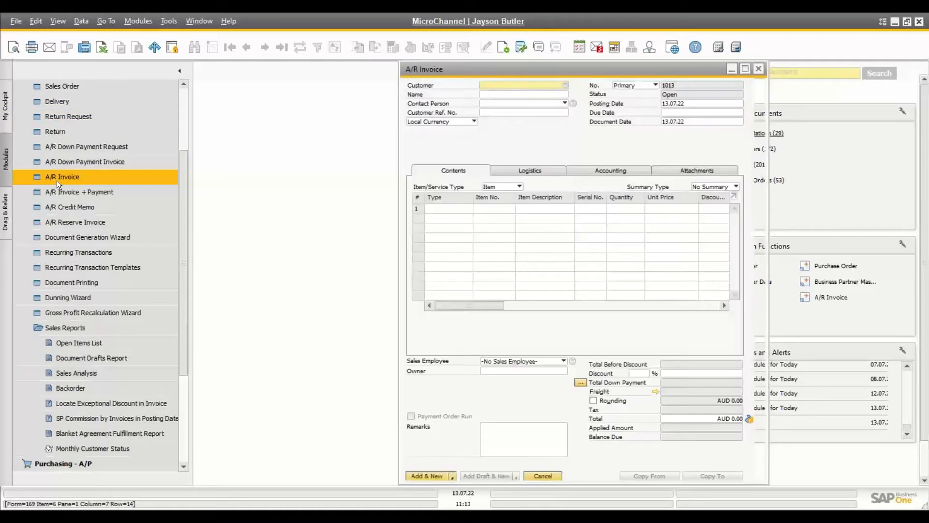
Step: View the A/R Invoice context help from Help > Documentation, then close it
{"action": "left_click", "coordinate": [234, 21]}
{"action": "left_click", "coordinate": [255, 37]}
{"action": "left_click", "coordinate": [233, 24]}
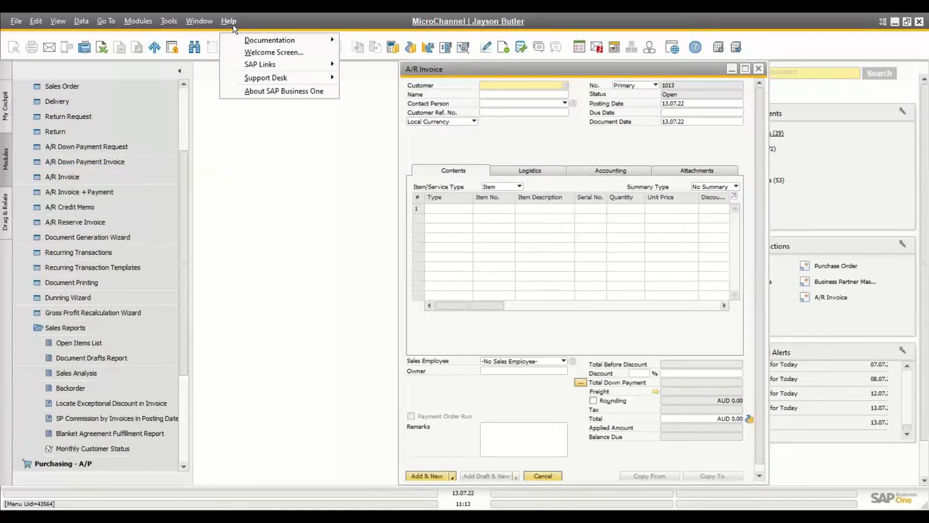
{"action": "mouse_move", "coordinate": [312, 39]}
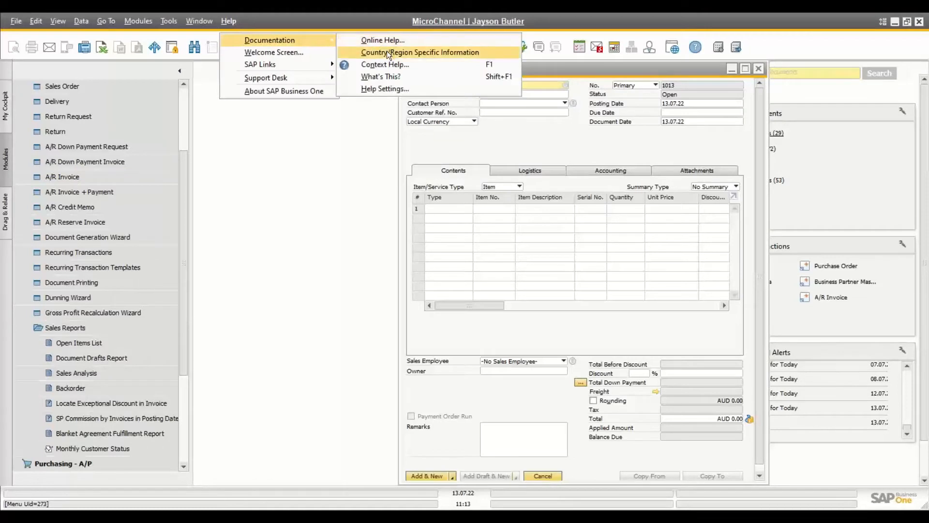
{"action": "left_click", "coordinate": [387, 65]}
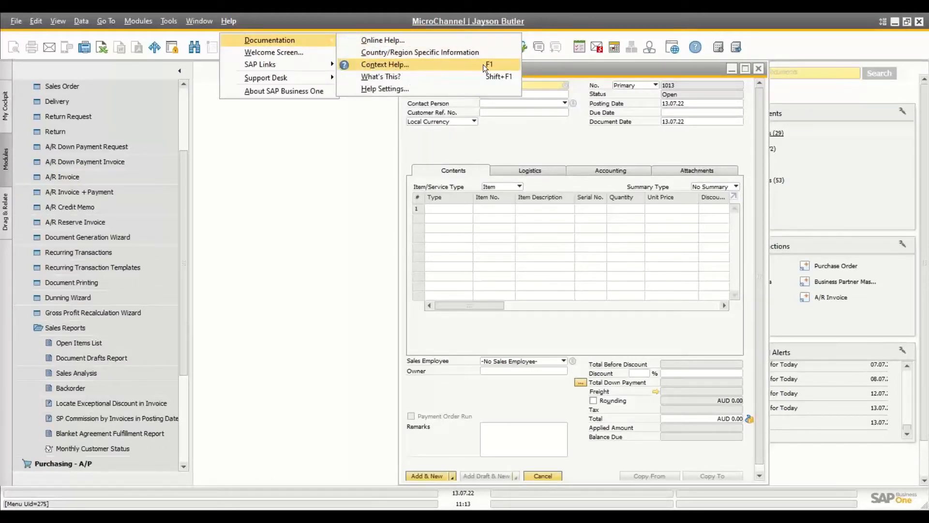
{"action": "left_click", "coordinate": [399, 65]}
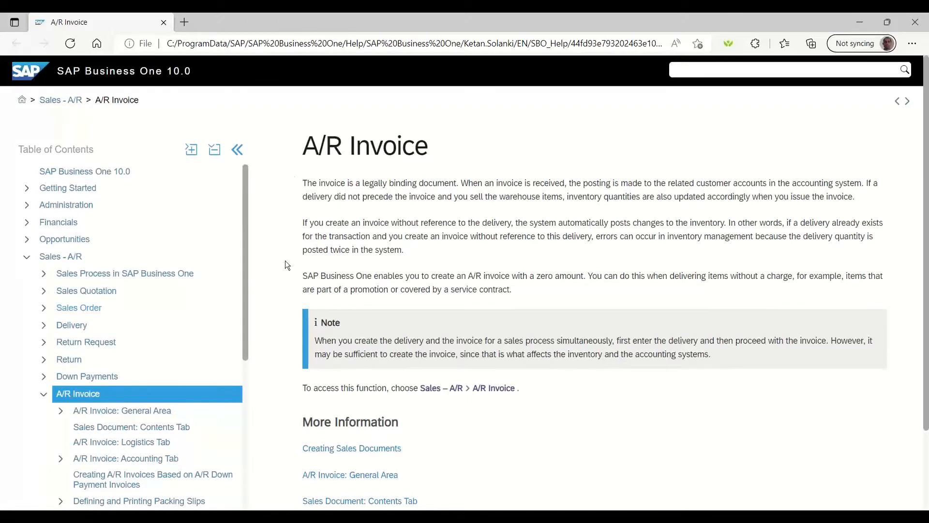
{"action": "left_click", "coordinate": [916, 22]}
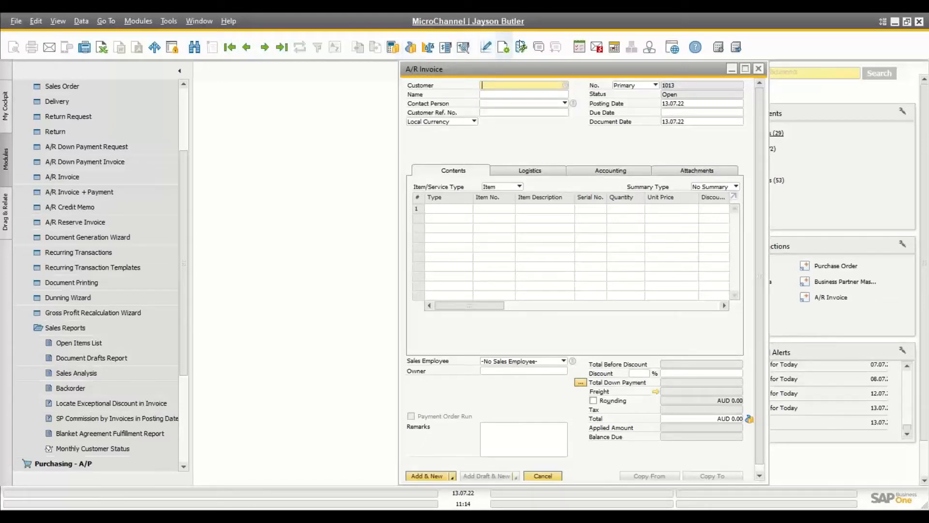
Step: Reopen A/R Invoice context help from the toolbar, close it, and request it again via the Help menu
{"action": "left_click", "coordinate": [695, 48]}
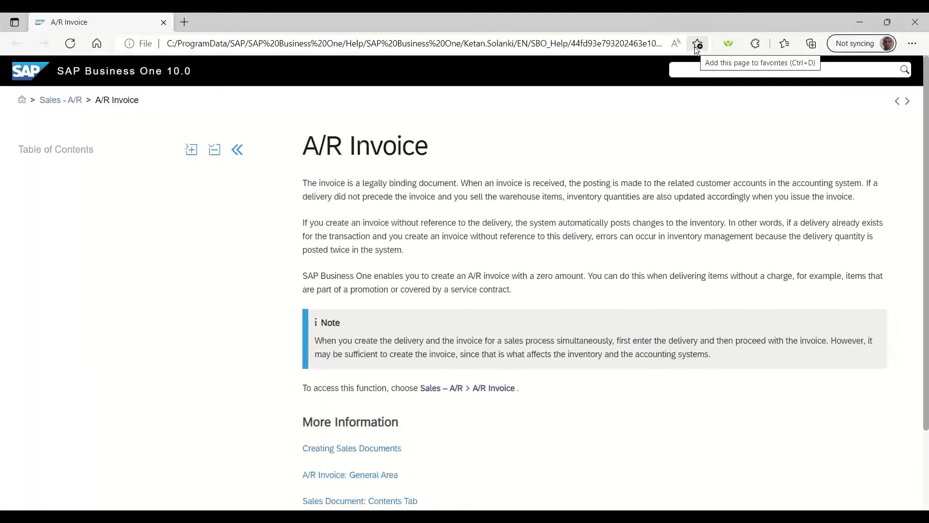
{"action": "left_click", "coordinate": [916, 22]}
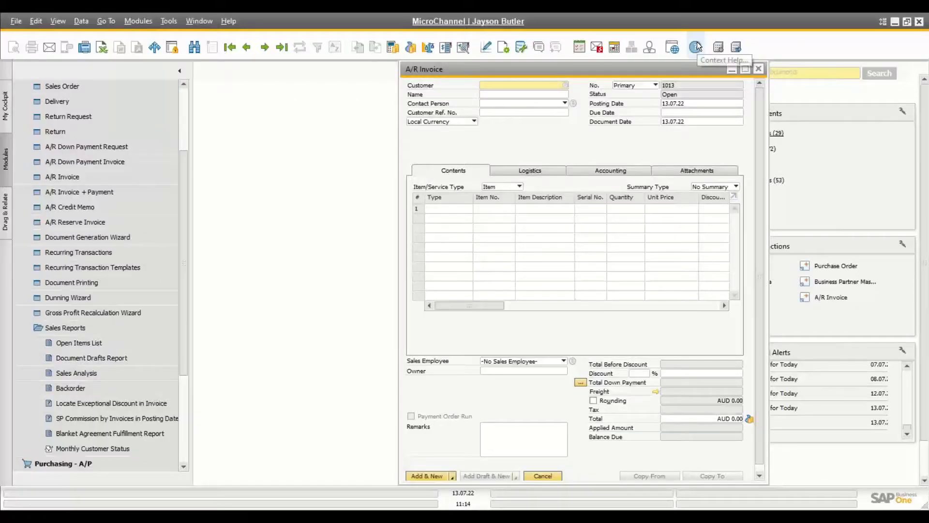
{"action": "left_click", "coordinate": [233, 21]}
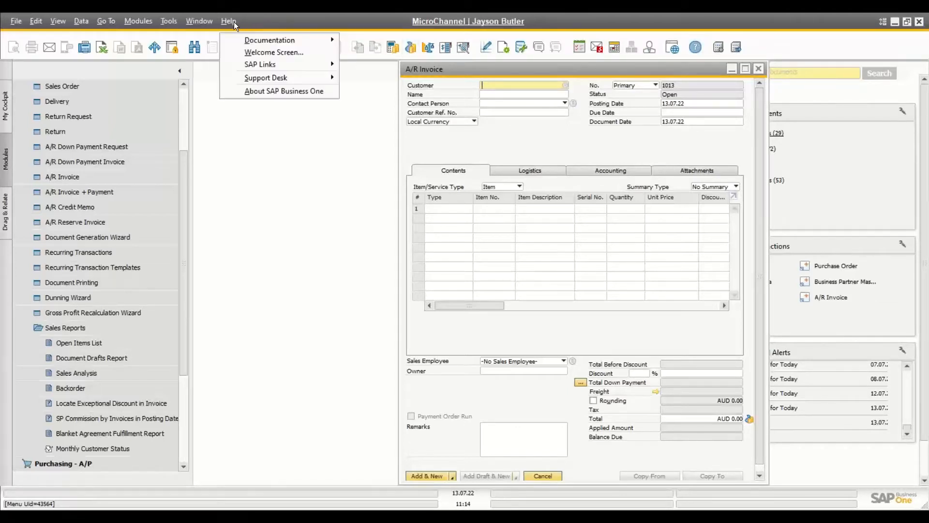
{"action": "mouse_move", "coordinate": [245, 40]}
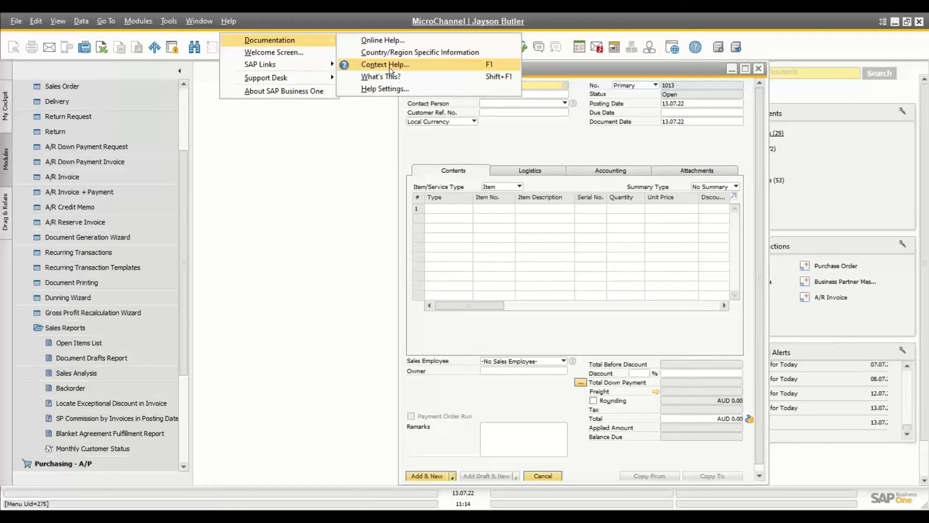
{"action": "left_click", "coordinate": [571, 70]}
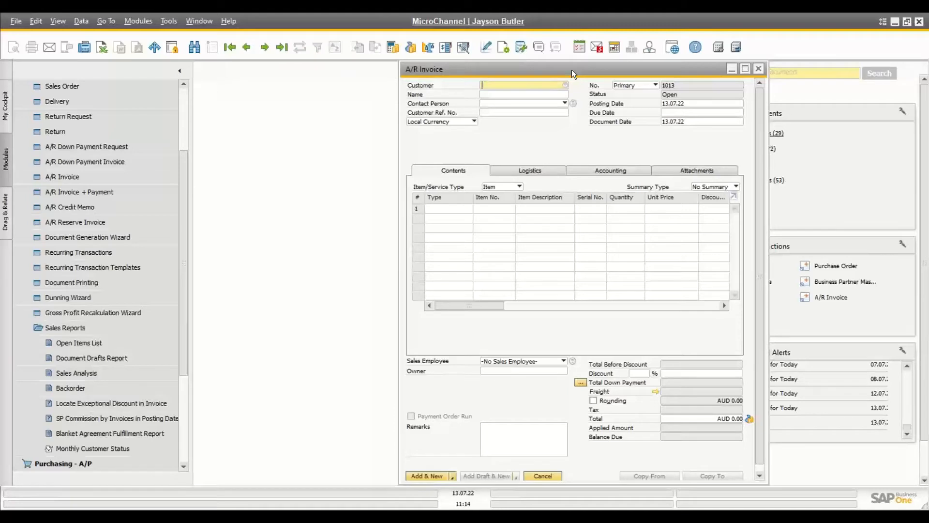
Step: View the What's This? help for the Customer Ref. No. field, then close it
{"action": "left_click", "coordinate": [494, 112]}
{"action": "right_click", "coordinate": [494, 114]}
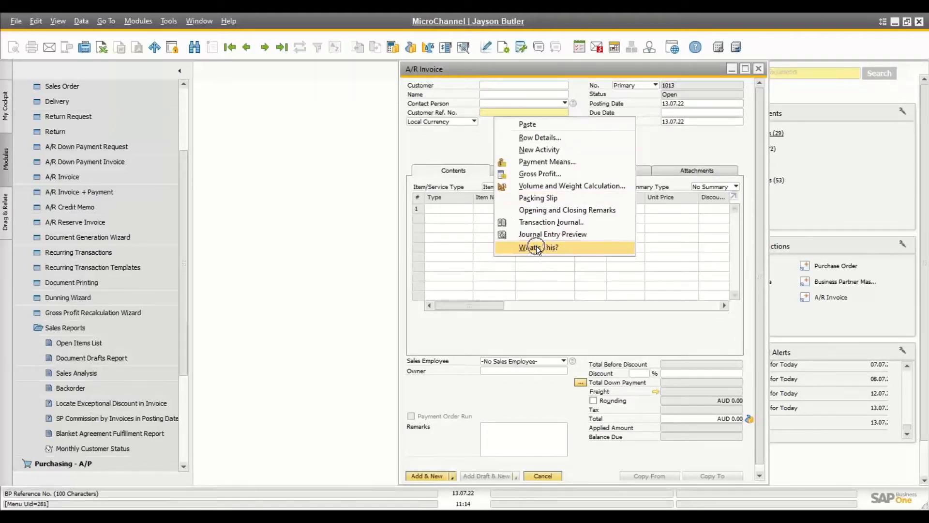
{"action": "left_click", "coordinate": [570, 248]}
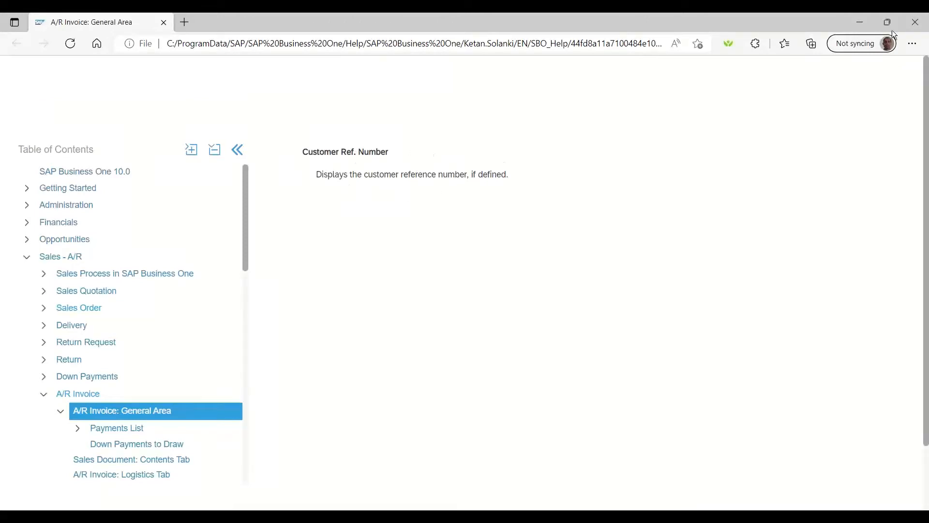
{"action": "left_click", "coordinate": [917, 25]}
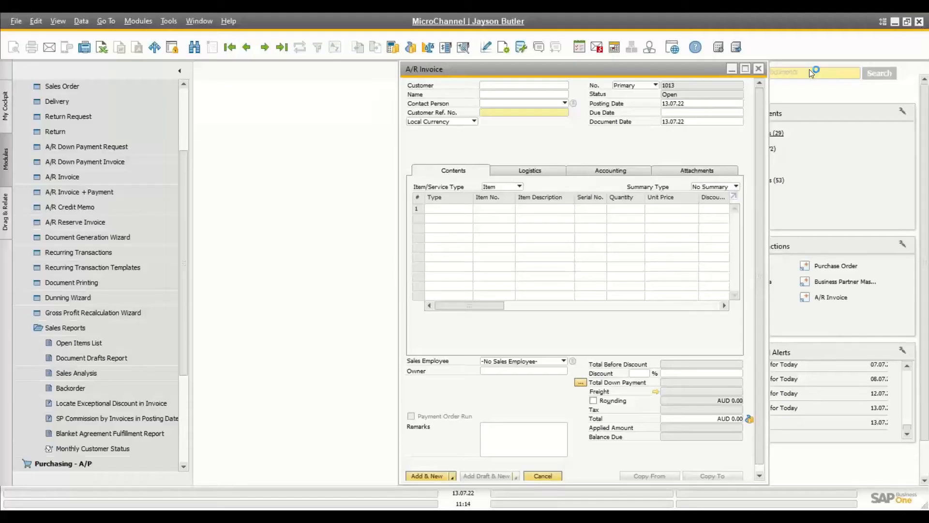
Step: View the What's This? help for the Due Date field, then close it
{"action": "right_click", "coordinate": [671, 113]}
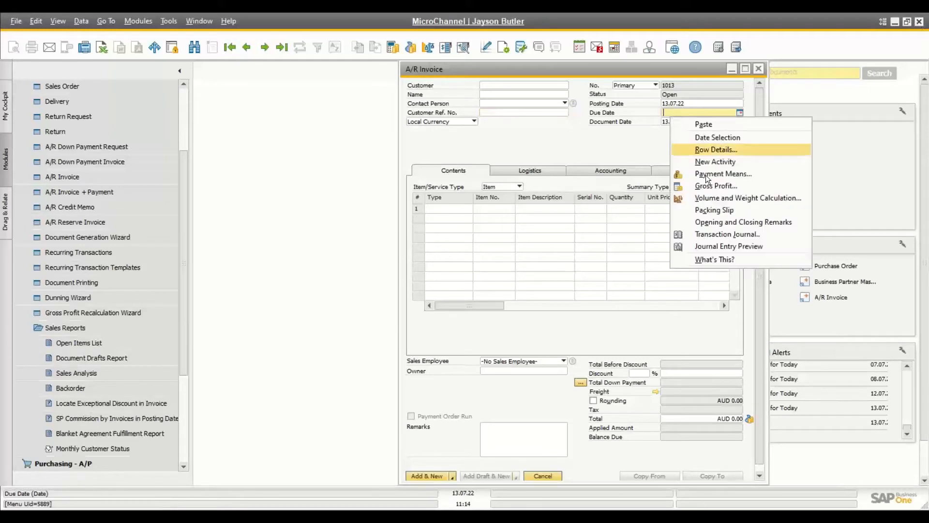
{"action": "left_click", "coordinate": [710, 260]}
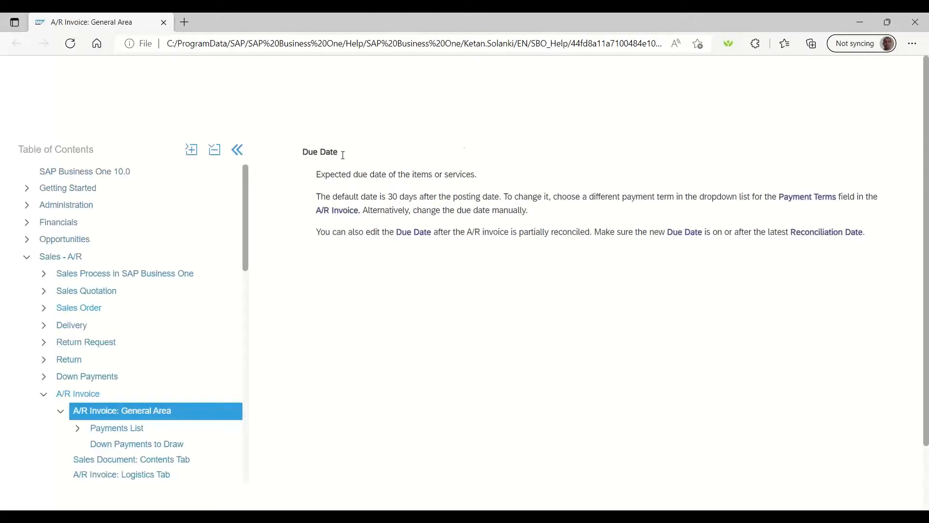
{"action": "left_click", "coordinate": [916, 23]}
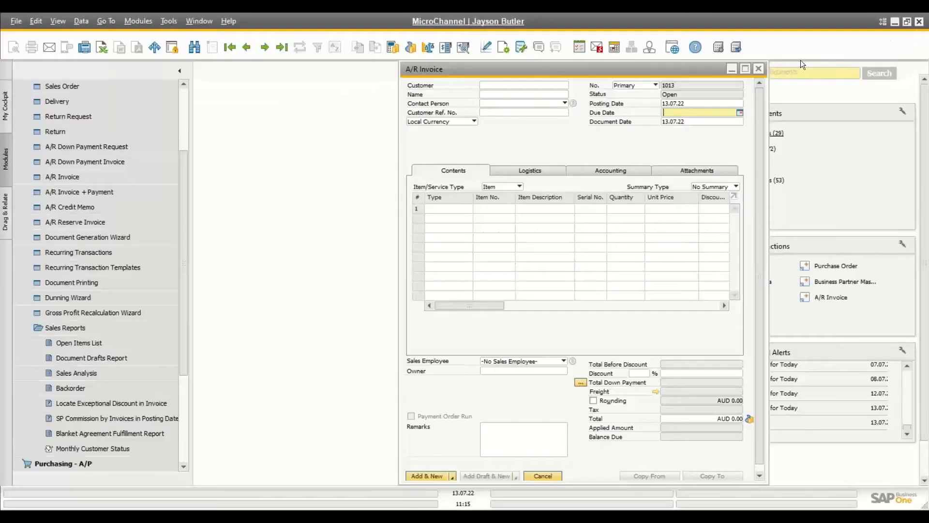
Step: Close the A/R Invoice, browse the Sales - A/R and CRM modules, and open a new Sales Order
{"action": "left_click", "coordinate": [757, 69]}
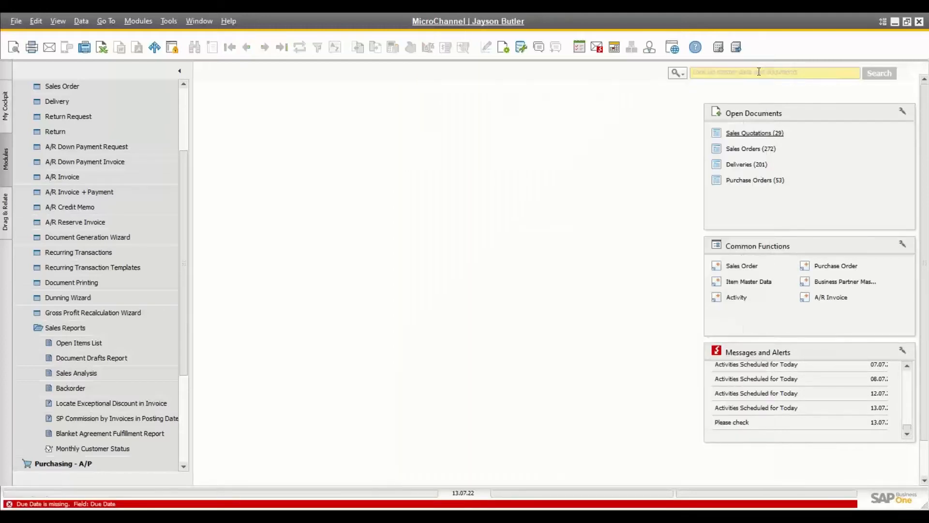
{"action": "scroll", "coordinate": [169, 110], "scroll_direction": "up", "scroll_amount": 3}
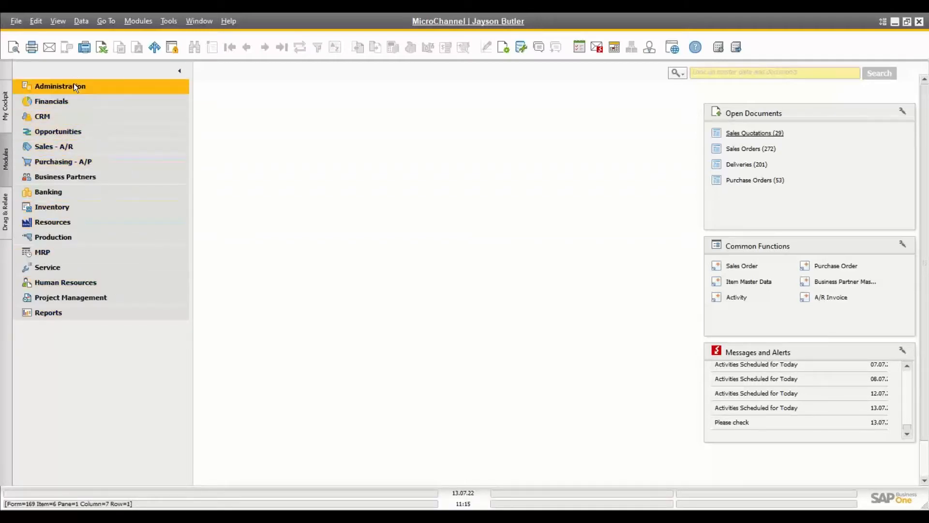
{"action": "left_click", "coordinate": [66, 145]}
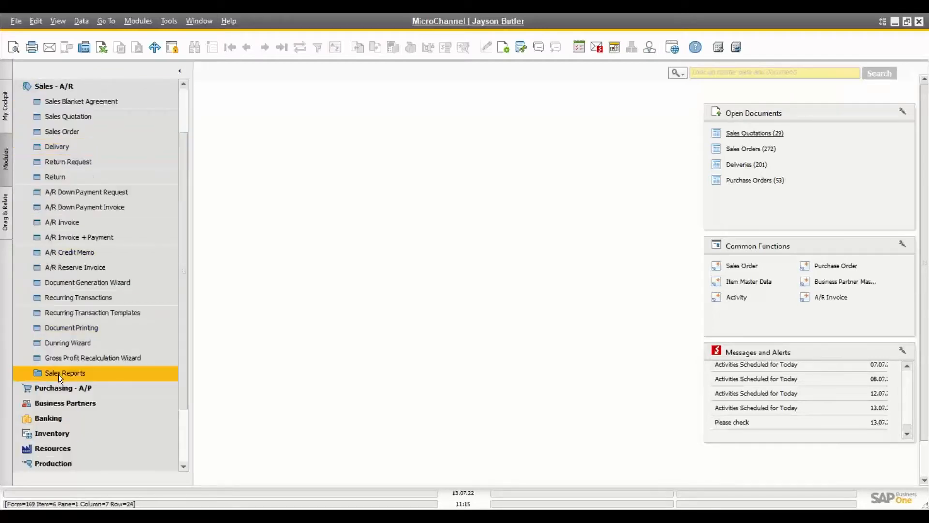
{"action": "left_click", "coordinate": [60, 88]}
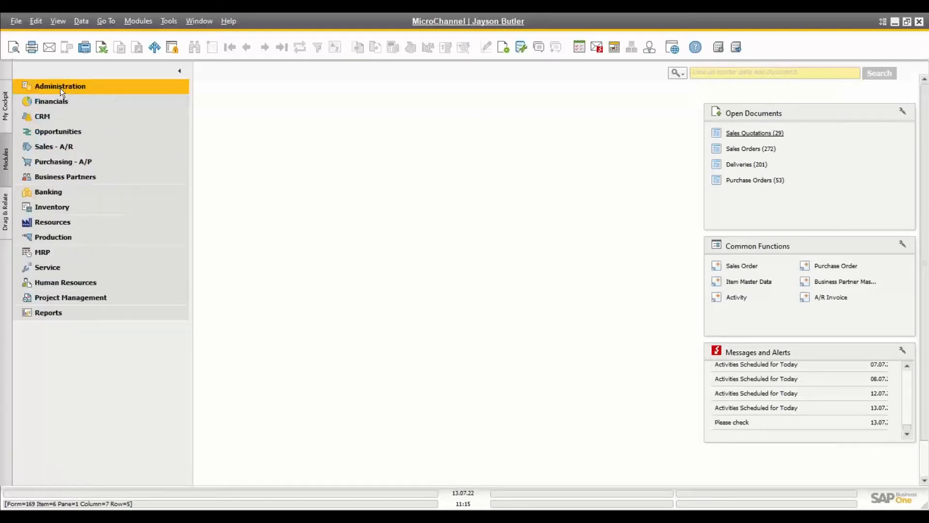
{"action": "left_click", "coordinate": [51, 119]}
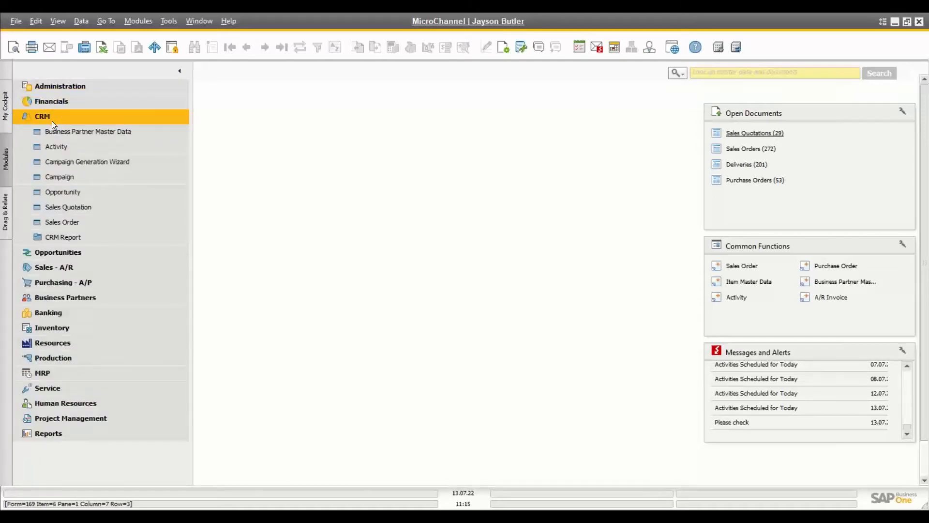
{"action": "left_click", "coordinate": [60, 270]}
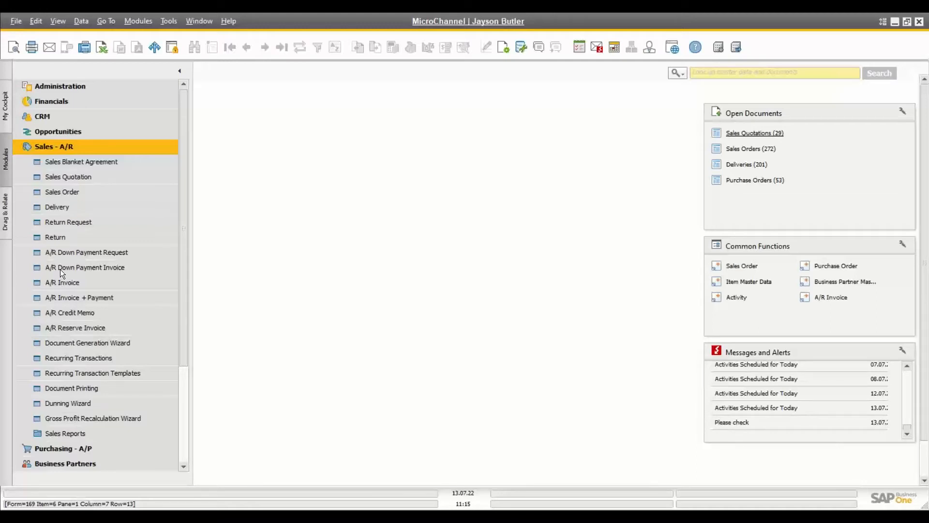
{"action": "left_click", "coordinate": [79, 194]}
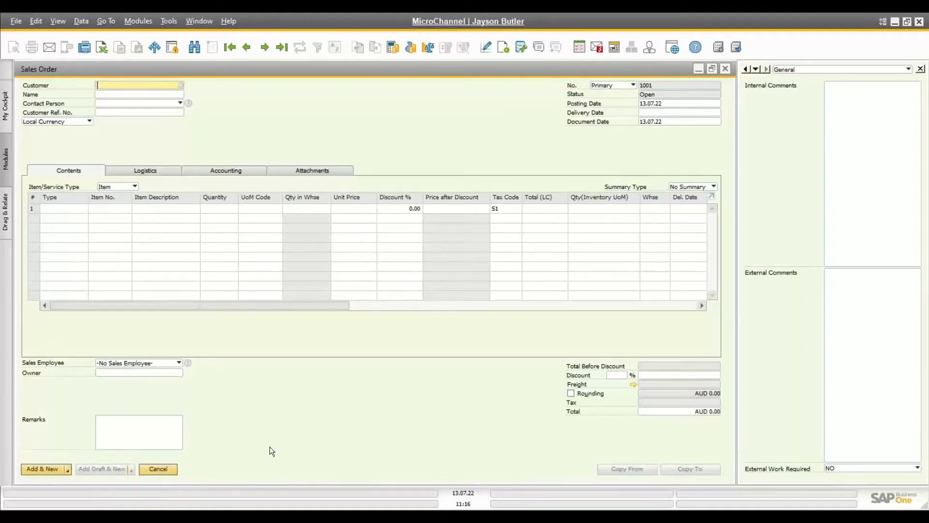
Step: Step back to Sales Order 1000 for Maxi Teq, totalling AUD 3,157.14
{"action": "left_click", "coordinate": [126, 424]}
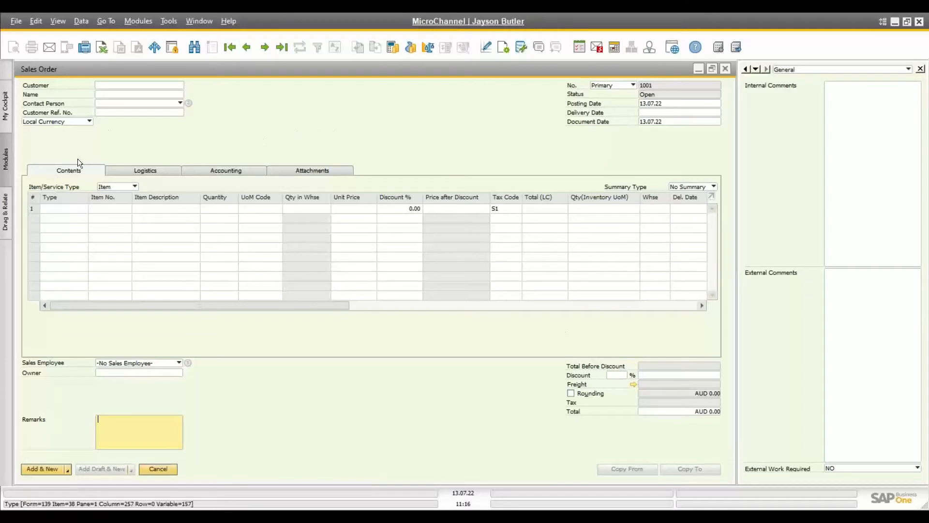
{"action": "left_click", "coordinate": [249, 51]}
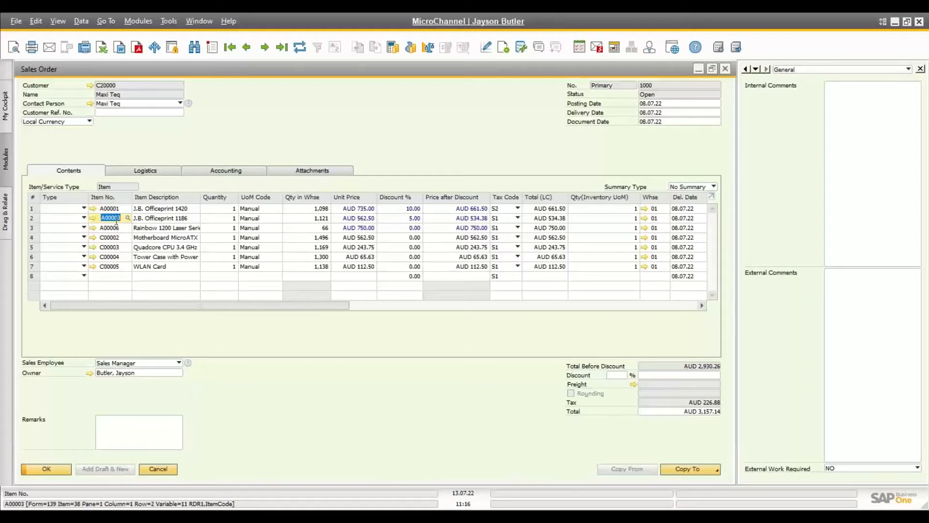
{"action": "left_click", "coordinate": [116, 248]}
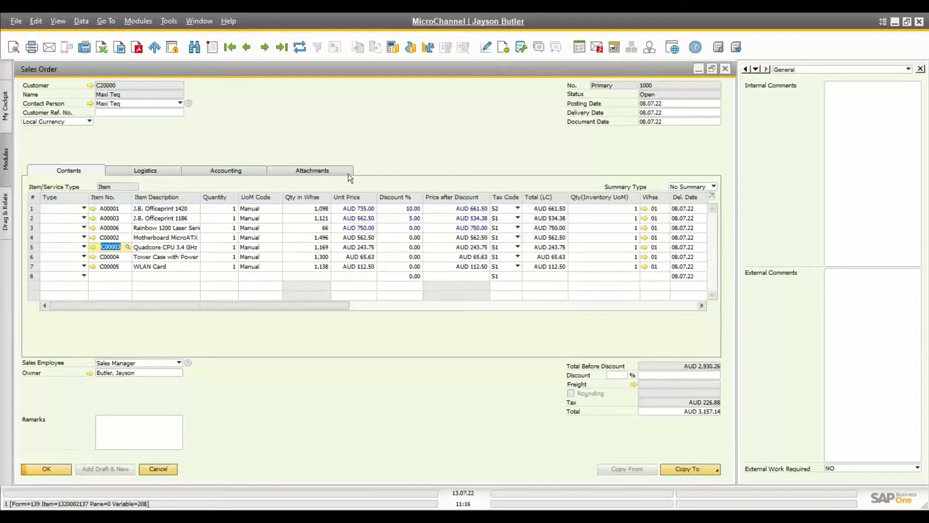
{"action": "left_click", "coordinate": [147, 171]}
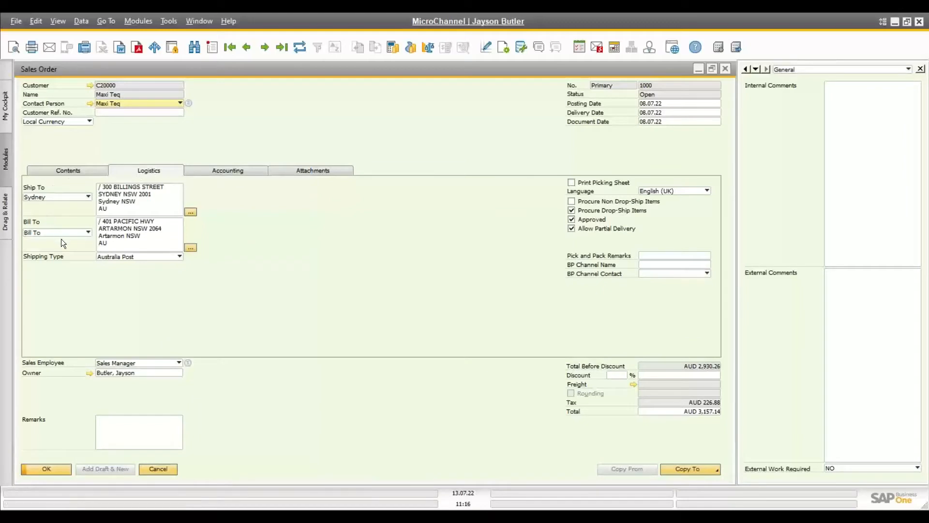
{"action": "left_click", "coordinate": [67, 196]}
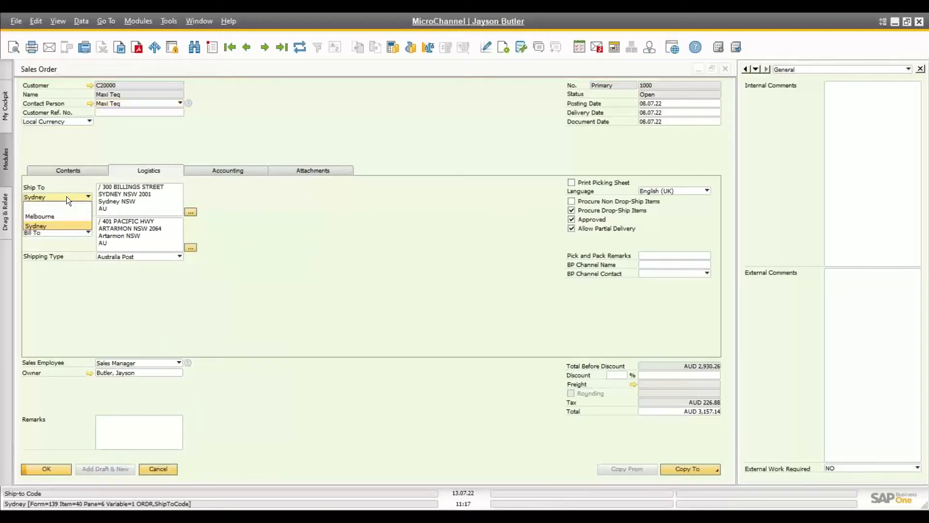
{"action": "left_click", "coordinate": [65, 225]}
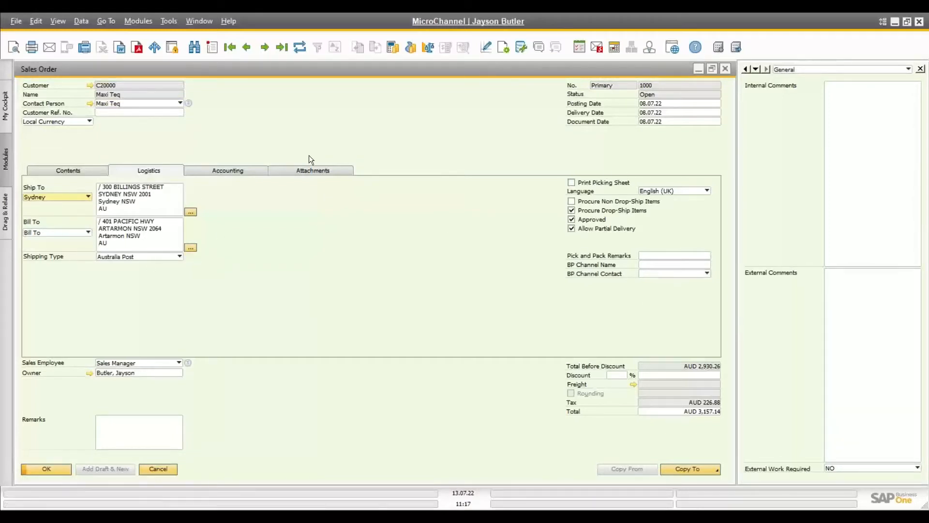
{"action": "left_click", "coordinate": [218, 173]}
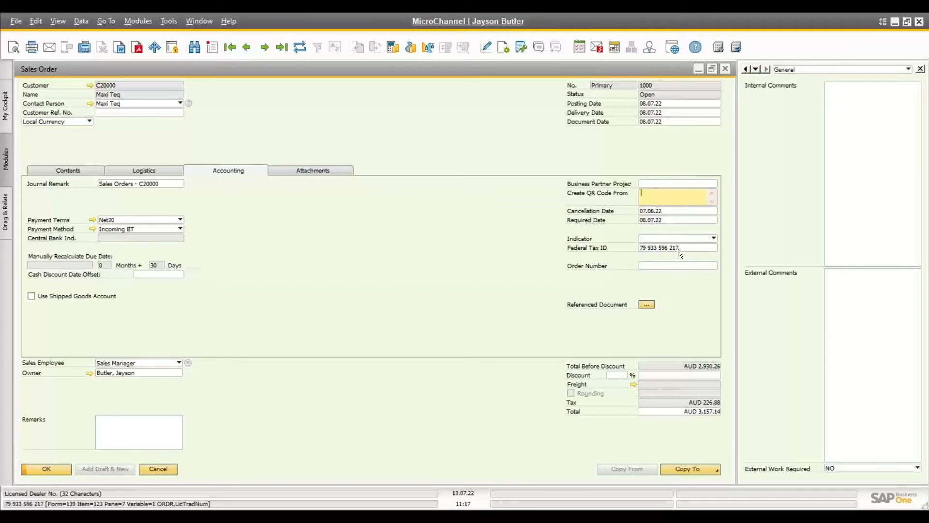
{"action": "left_click", "coordinate": [327, 174]}
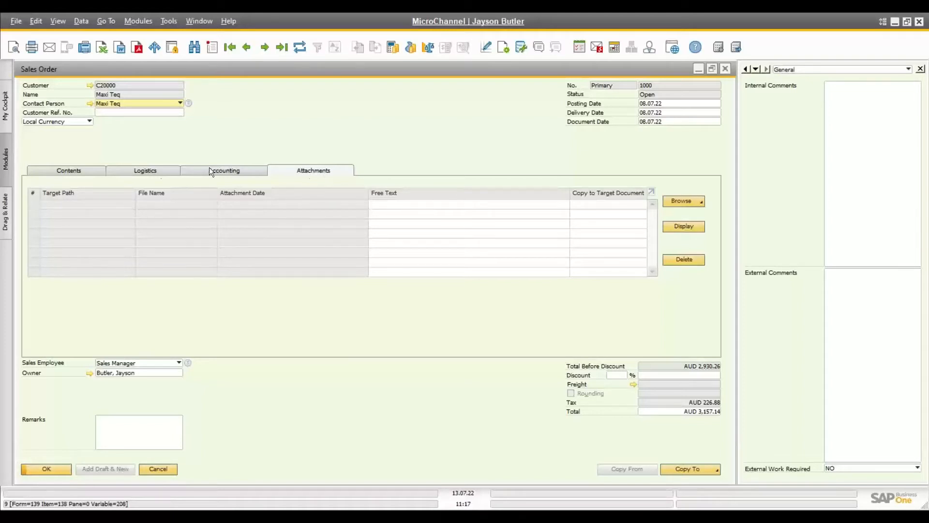
{"action": "left_click", "coordinate": [81, 170]}
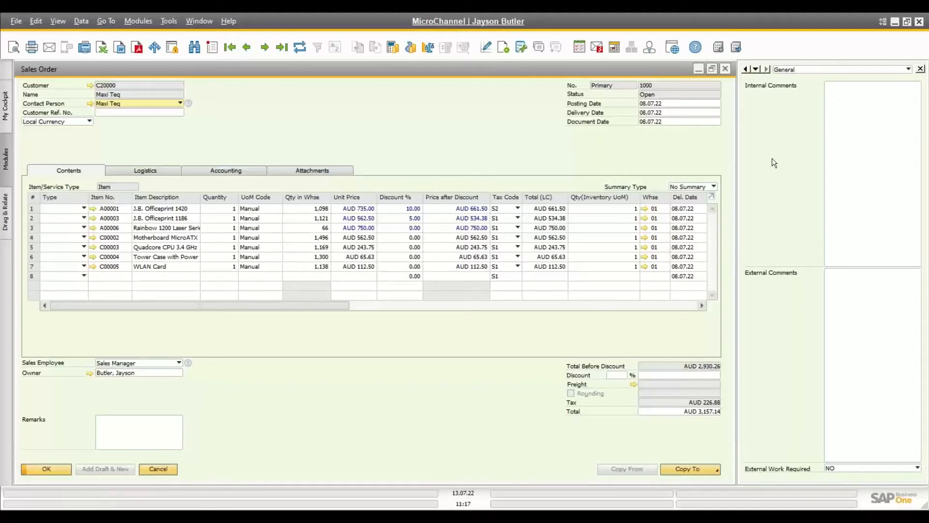
Step: Review the Internal Comments and External Comments user-defined fields on Sales Order 1000
{"action": "left_click", "coordinate": [849, 205]}
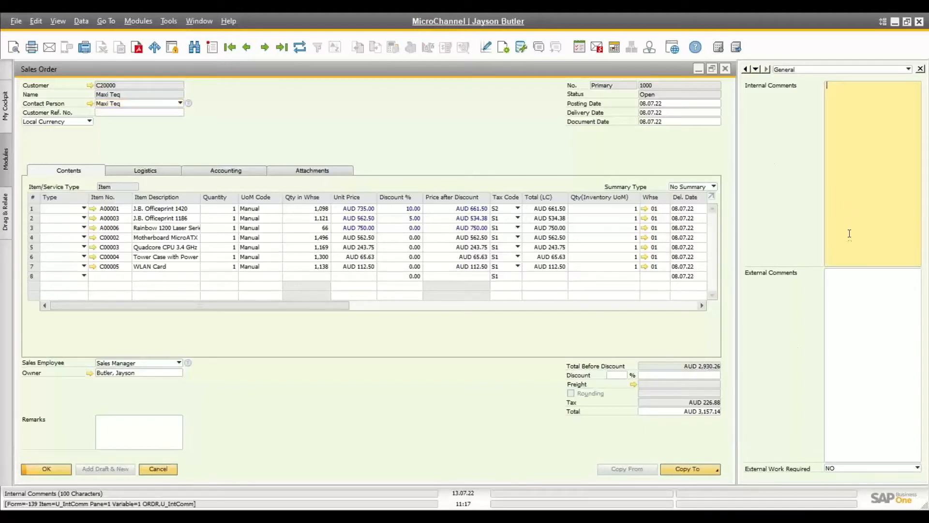
{"action": "left_click", "coordinate": [840, 338]}
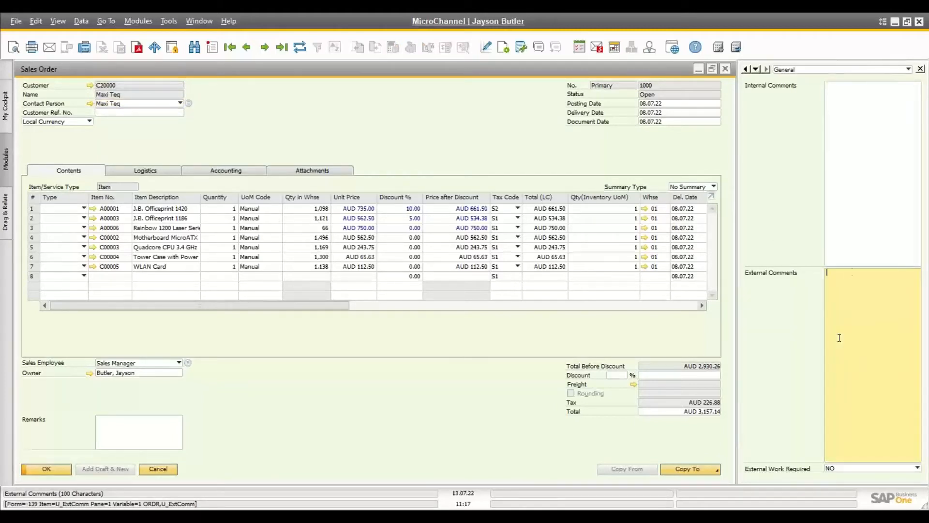
{"action": "left_click", "coordinate": [865, 176]}
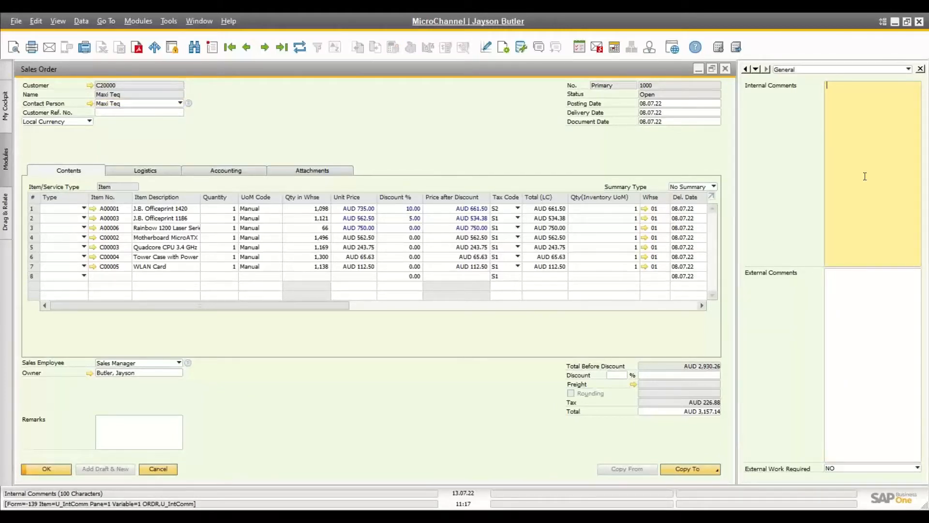
{"action": "left_click", "coordinate": [846, 302]}
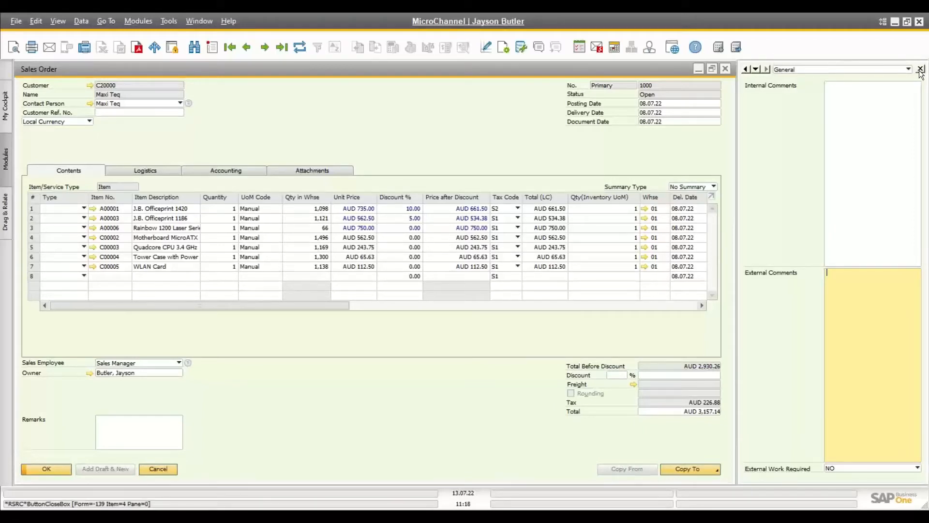
{"action": "left_click", "coordinate": [725, 69]}
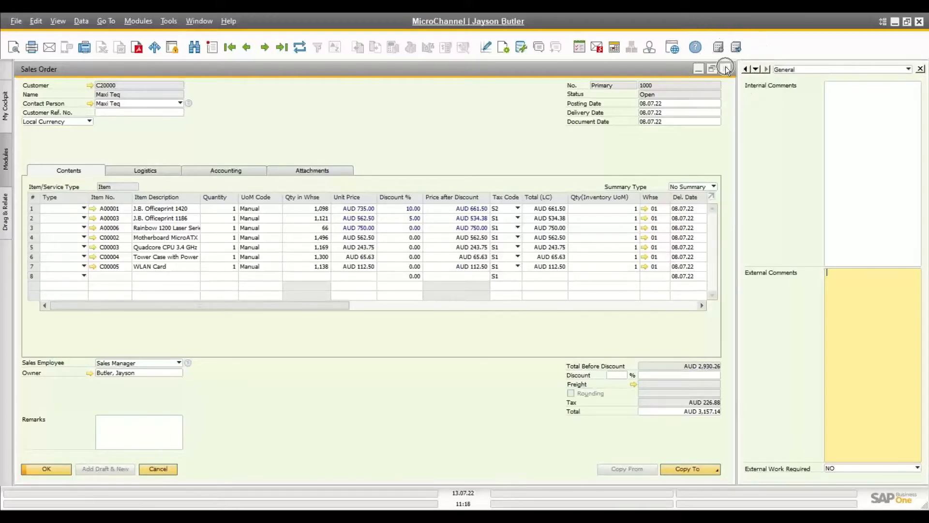
{"action": "left_click", "coordinate": [920, 69]}
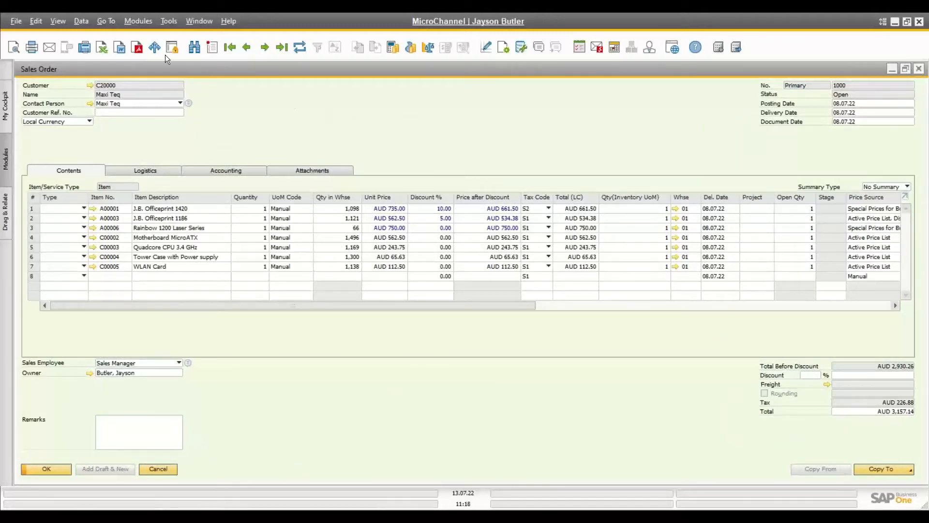
{"action": "left_click", "coordinate": [58, 20]}
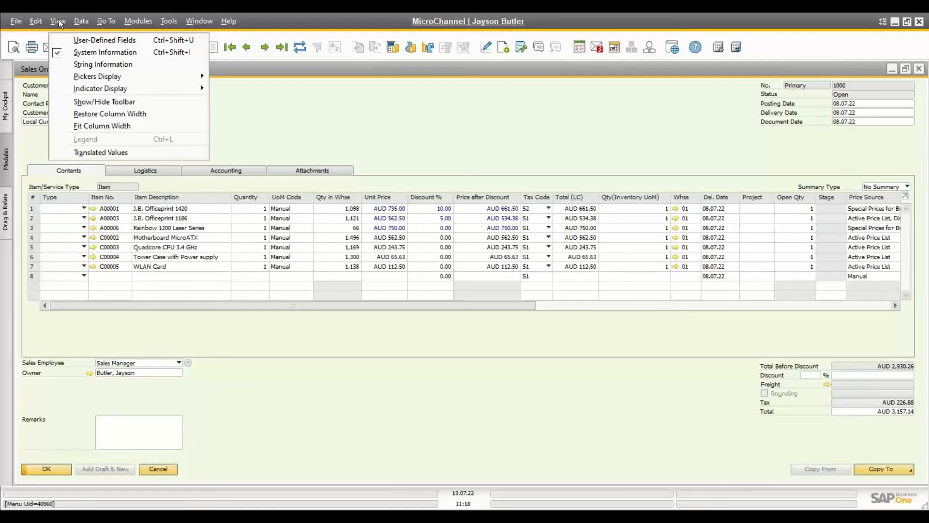
{"action": "left_click", "coordinate": [106, 40]}
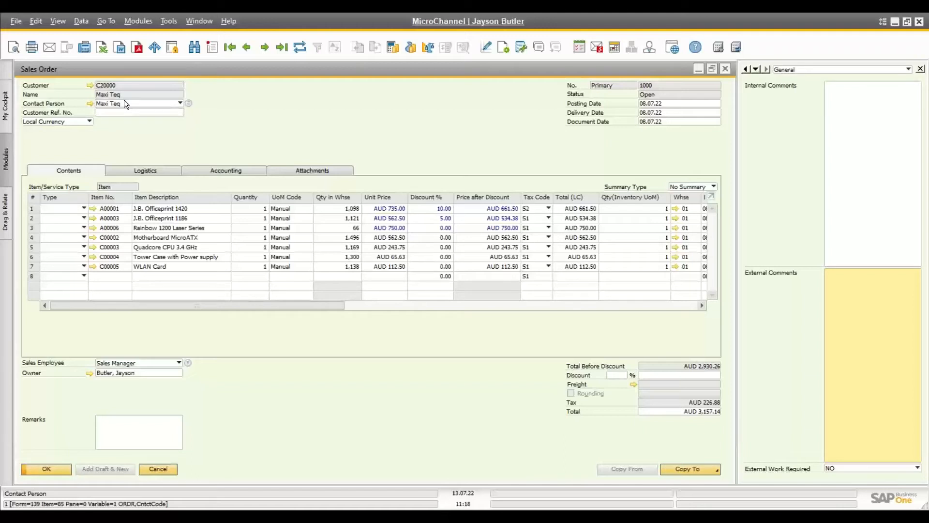
Step: Check the order-level actions, then show the context actions for line 1's item A00001
{"action": "right_click", "coordinate": [244, 111]}
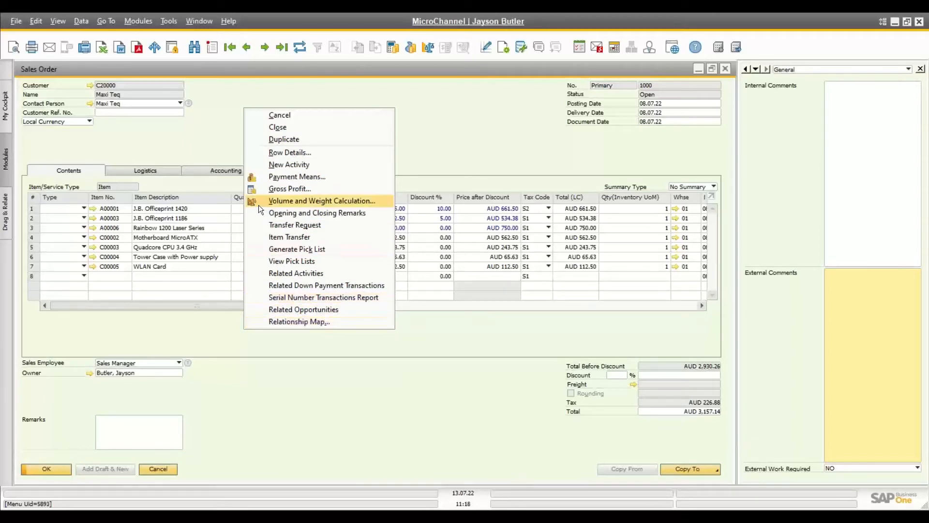
{"action": "left_click", "coordinate": [196, 139]}
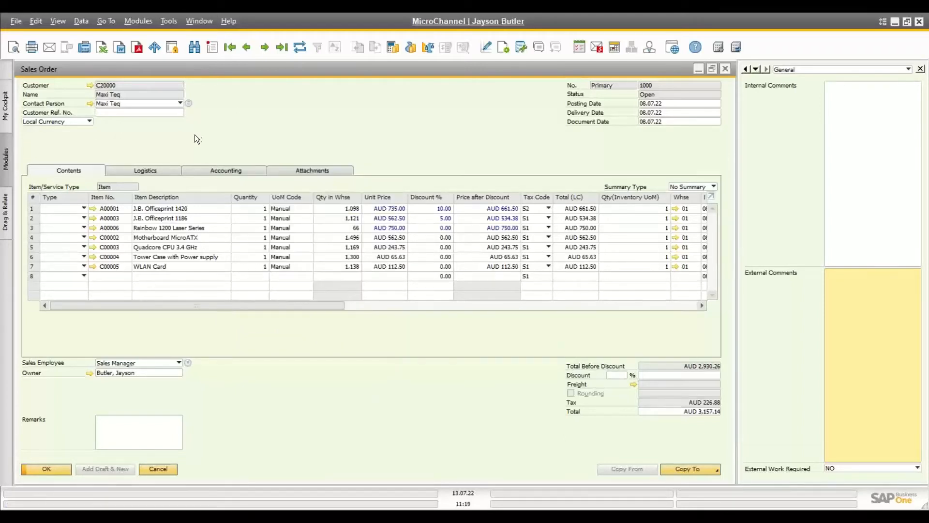
{"action": "right_click", "coordinate": [277, 107]}
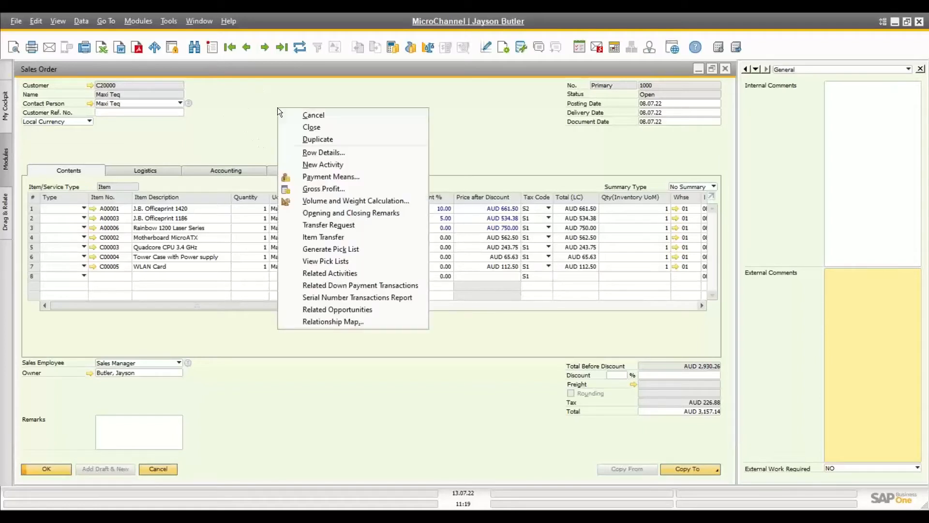
{"action": "left_click", "coordinate": [235, 114]}
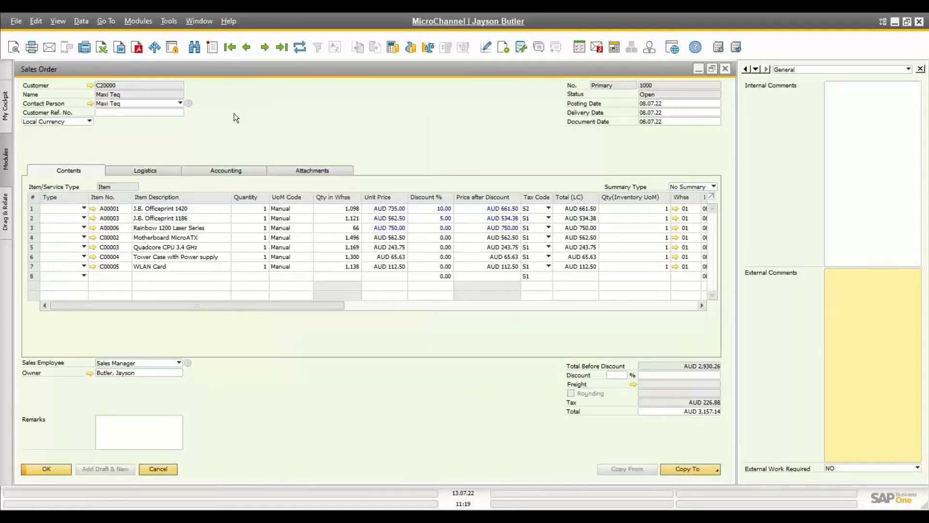
{"action": "left_click", "coordinate": [120, 208]}
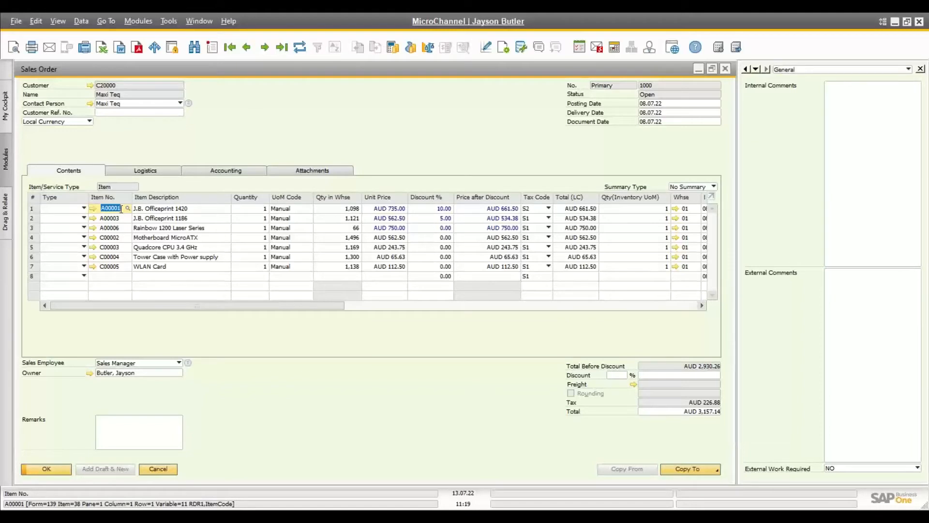
{"action": "right_click", "coordinate": [120, 209]}
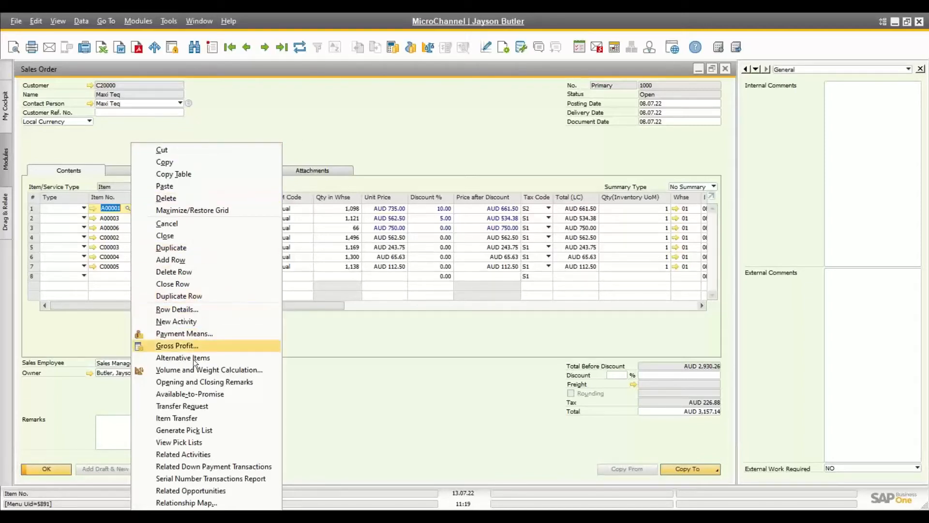
Step: Check A00001's available-to-promise stock in General Warehouse, paging through the grid, then close the report
{"action": "left_click", "coordinate": [193, 394]}
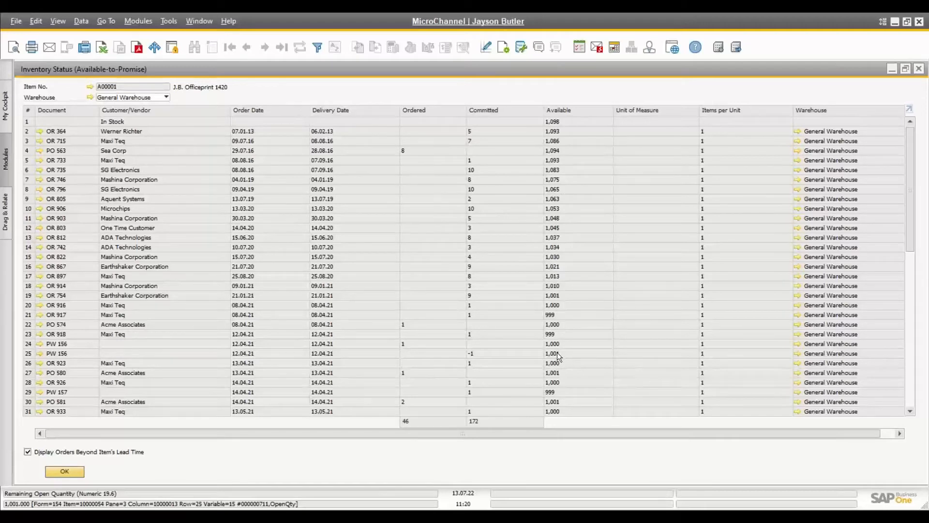
{"action": "left_click", "coordinate": [910, 398]}
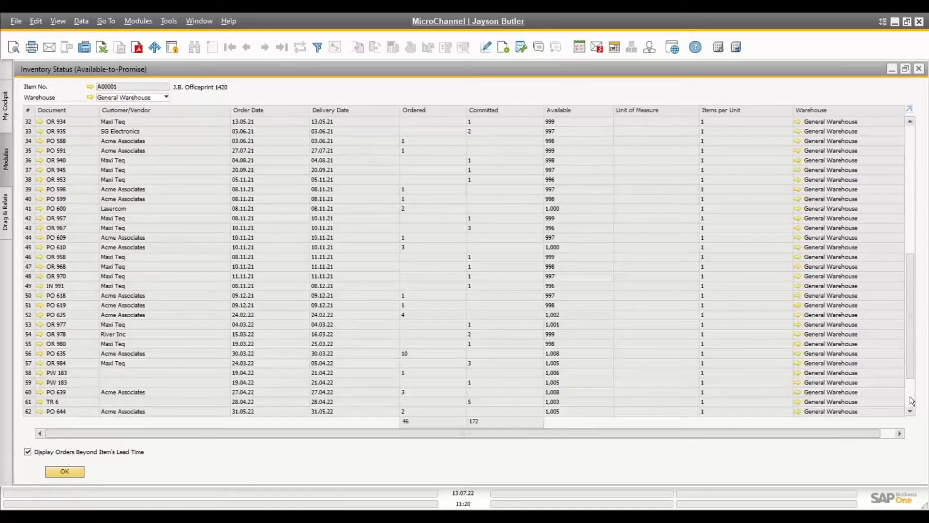
{"action": "left_click", "coordinate": [912, 400]}
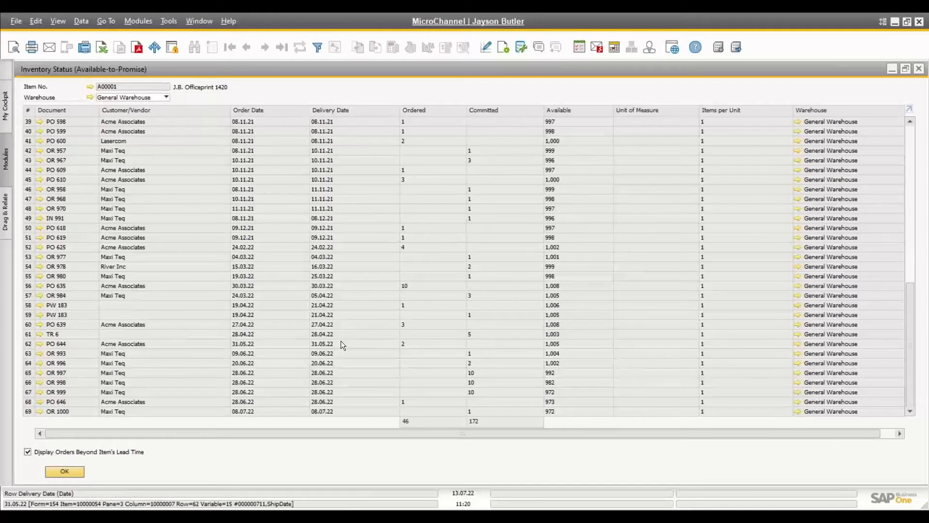
{"action": "left_click", "coordinate": [156, 97]}
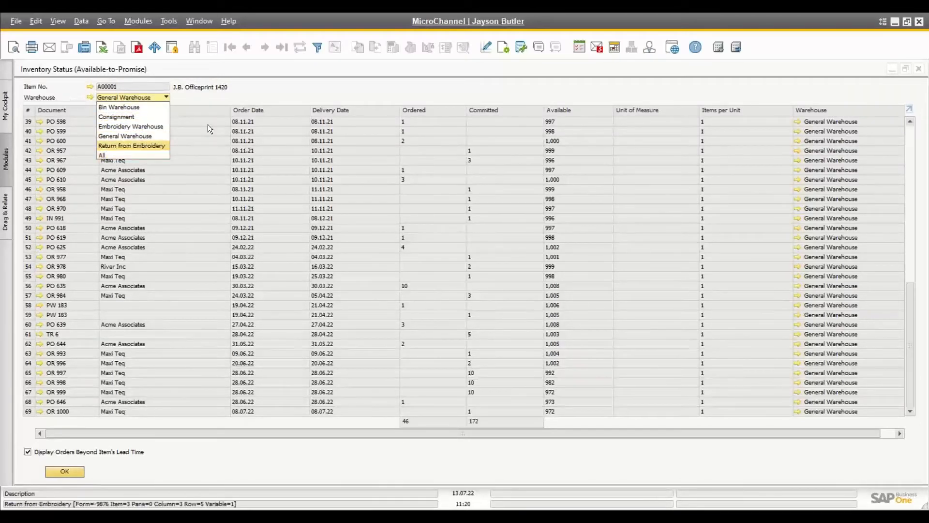
{"action": "left_click", "coordinate": [307, 92]}
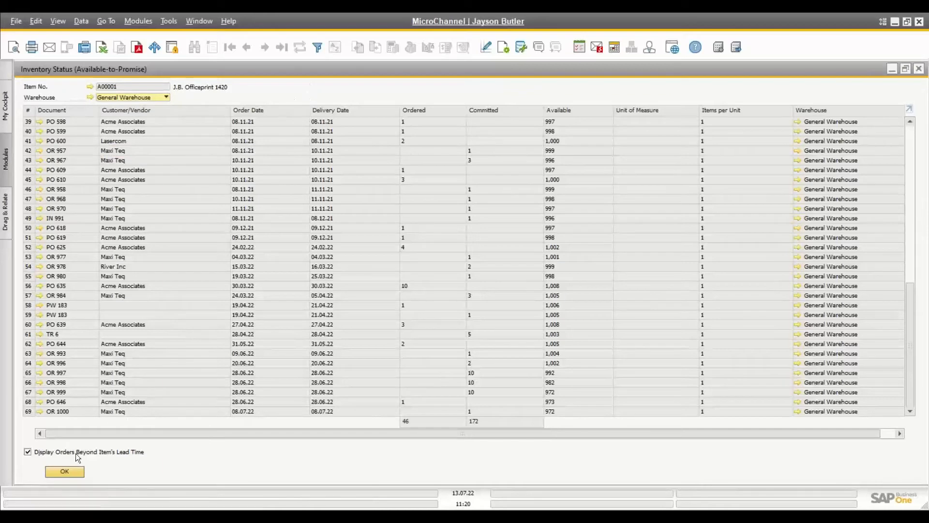
{"action": "left_click", "coordinate": [65, 472]}
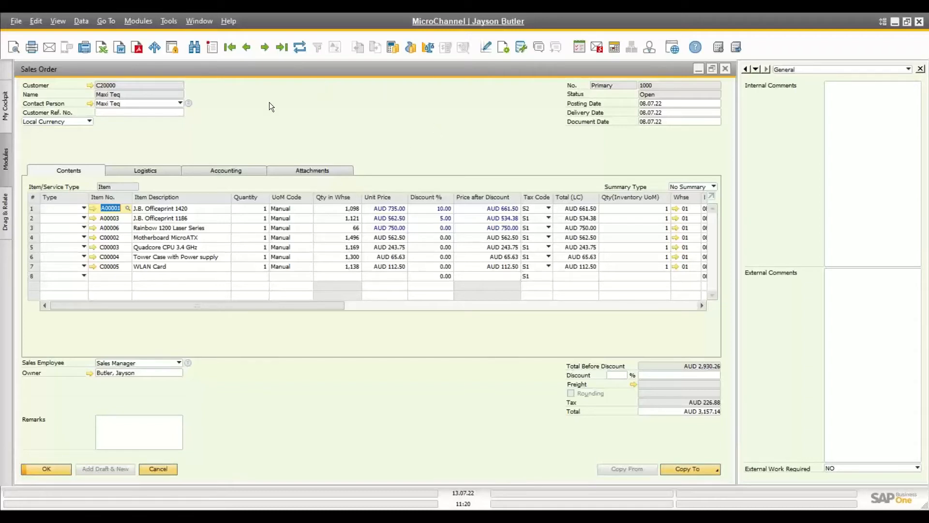
Step: Move to line 1's AUD 735.00 unit price and show its context actions
{"action": "mouse_move", "coordinate": [103, 204]}
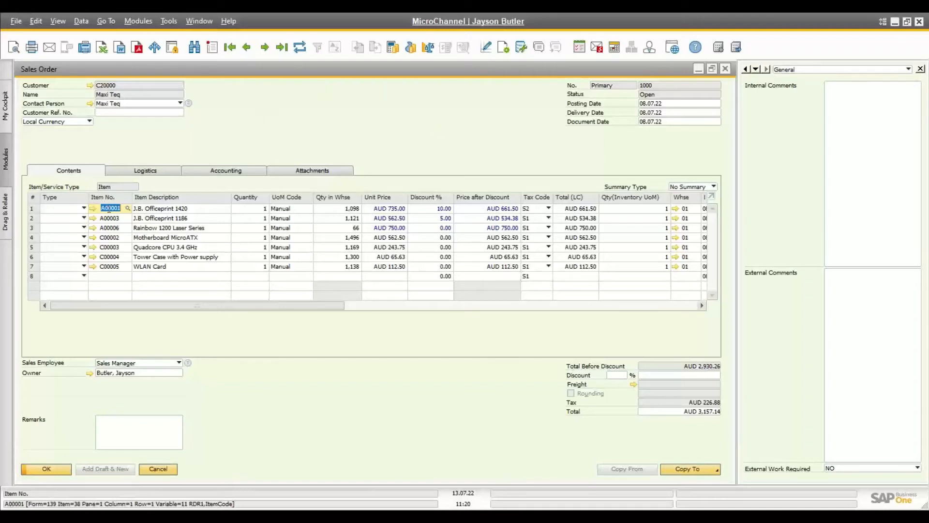
{"action": "mouse_move", "coordinate": [341, 195]}
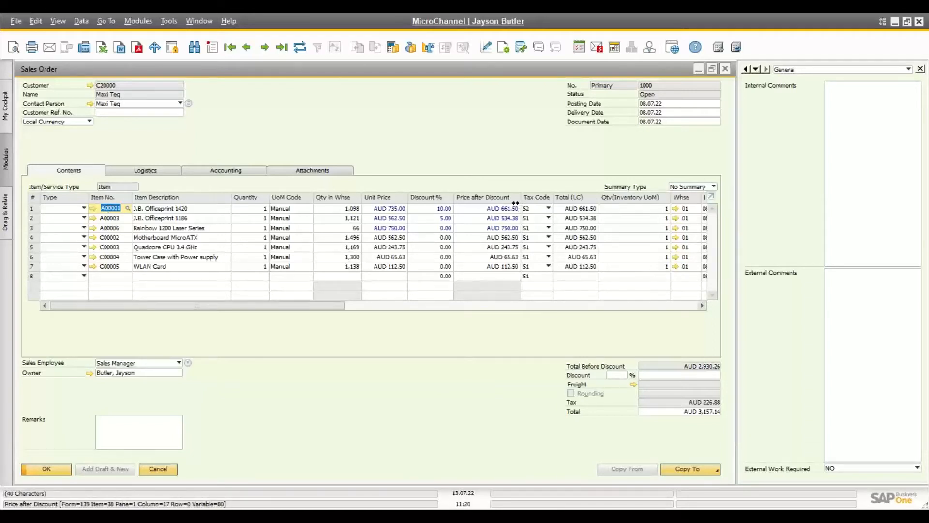
{"action": "left_click", "coordinate": [185, 209]}
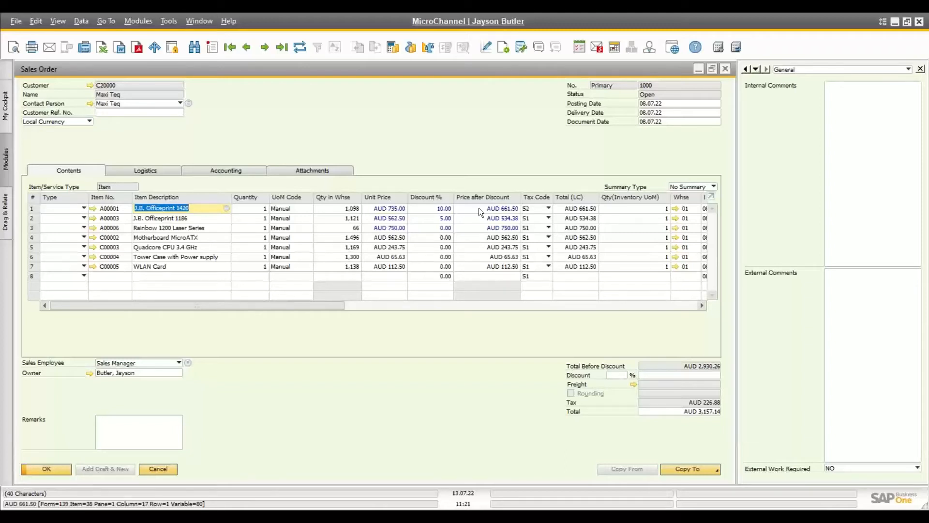
{"action": "left_click", "coordinate": [388, 208]}
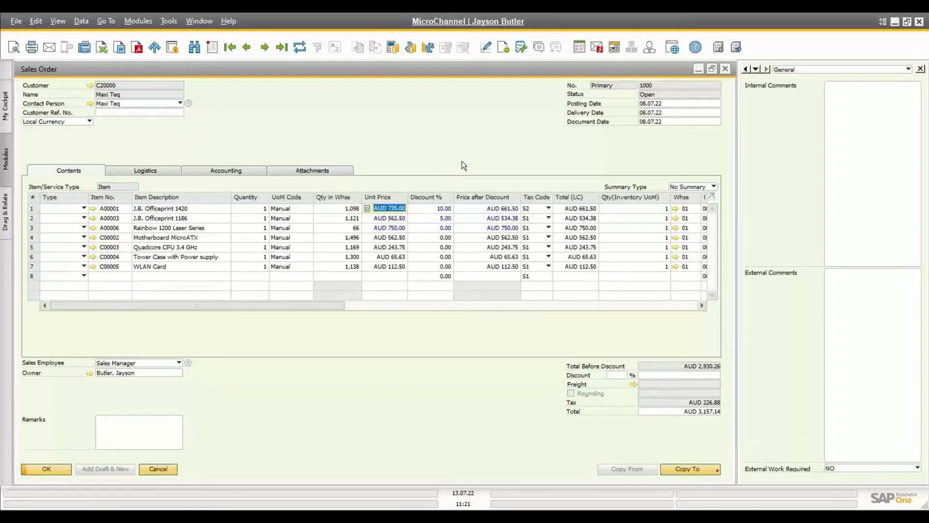
{"action": "right_click", "coordinate": [386, 208]}
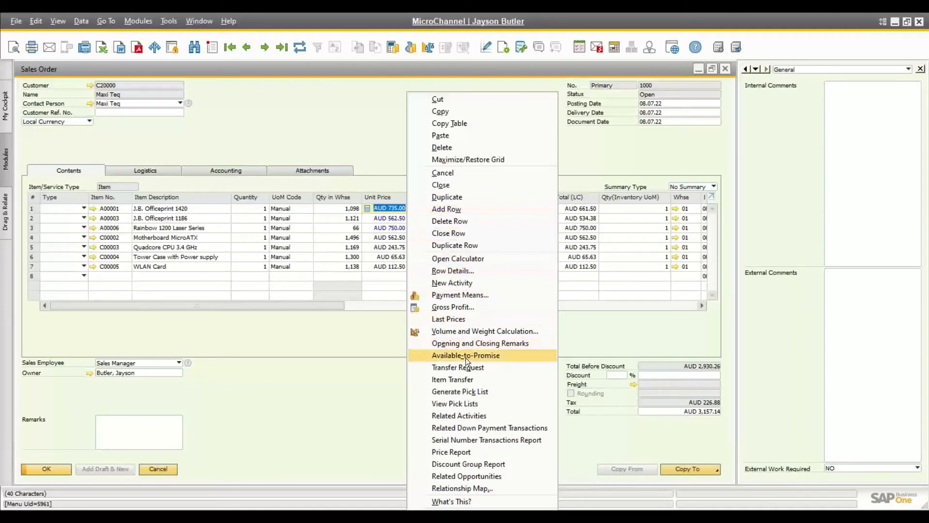
Step: Open Last Prices for A00001, toggle the C20000 BP Code filter, and set Display to 100
{"action": "left_click", "coordinate": [444, 318]}
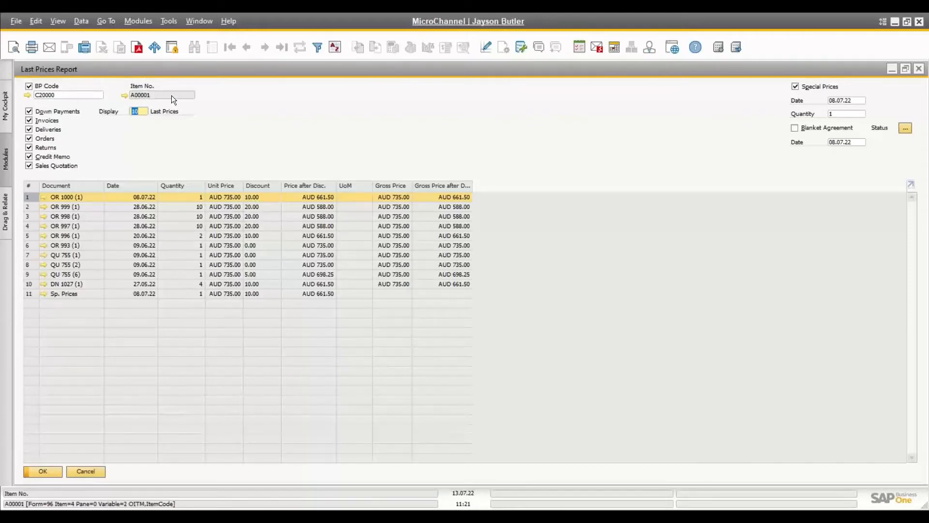
{"action": "left_click", "coordinate": [29, 86]}
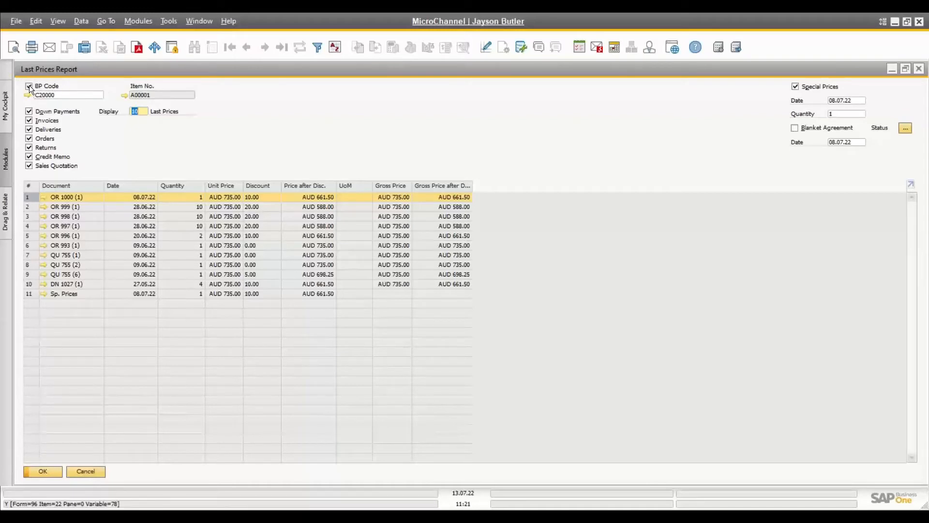
{"action": "left_click", "coordinate": [29, 86]}
{"action": "left_click", "coordinate": [50, 127]}
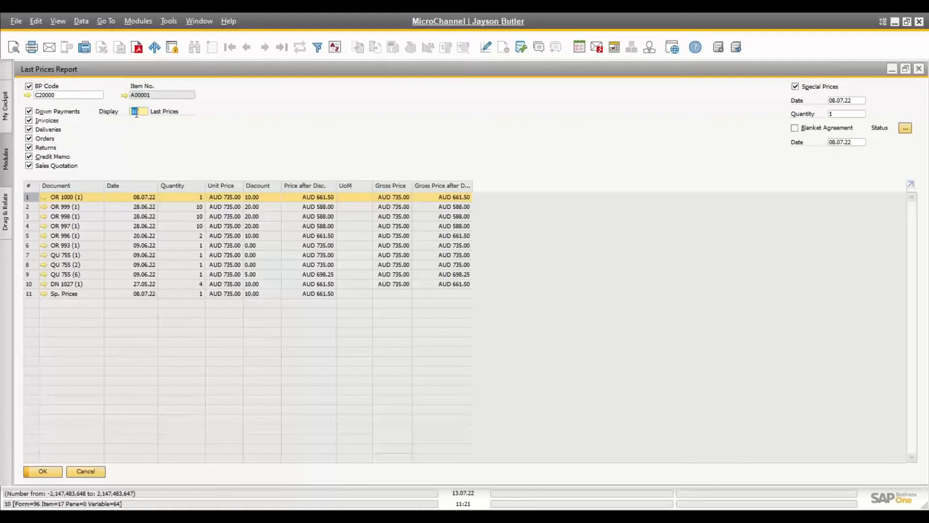
{"action": "type", "text": "0"}
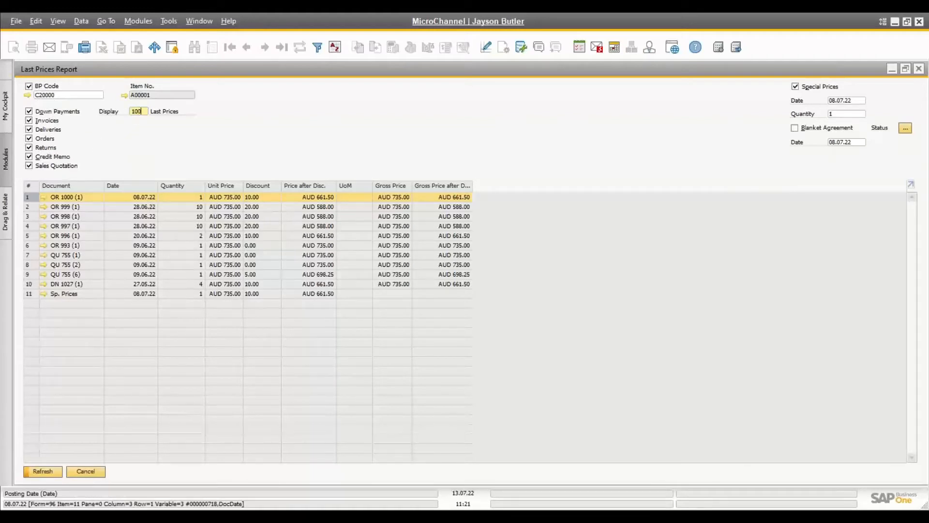
Step: Refresh to list 100 prices, browse rows including IN 1011, then cancel the report
{"action": "left_click", "coordinate": [42, 471]}
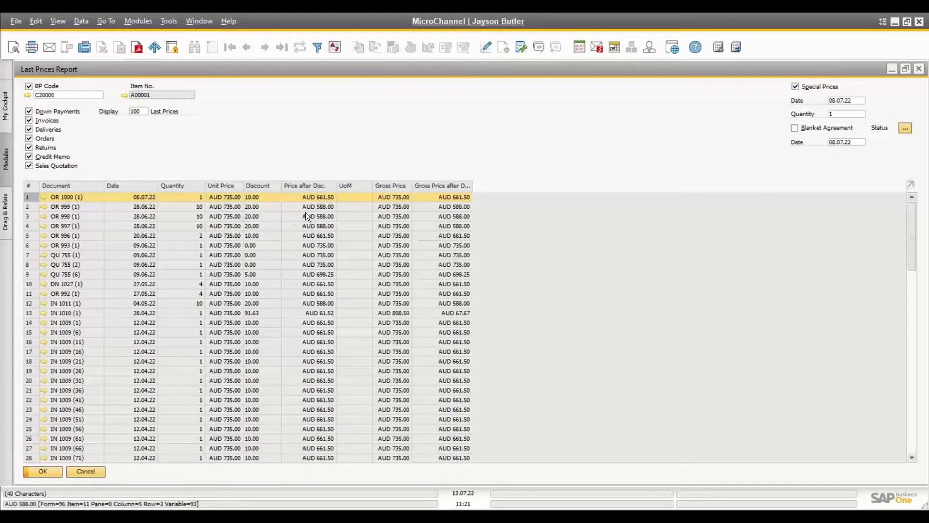
{"action": "left_click", "coordinate": [316, 302]}
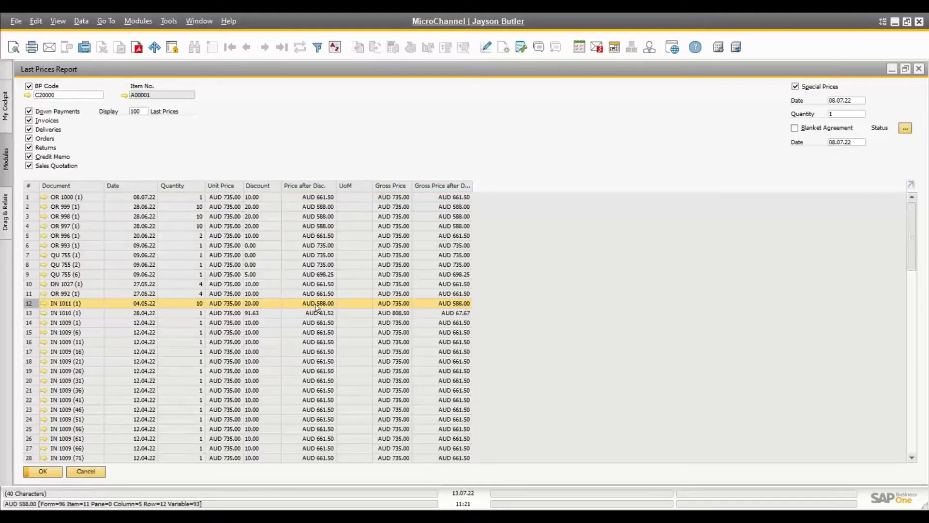
{"action": "scroll", "coordinate": [306, 373], "scroll_direction": "down", "scroll_amount": 6}
{"action": "scroll", "coordinate": [306, 373], "scroll_direction": "down", "scroll_amount": 8}
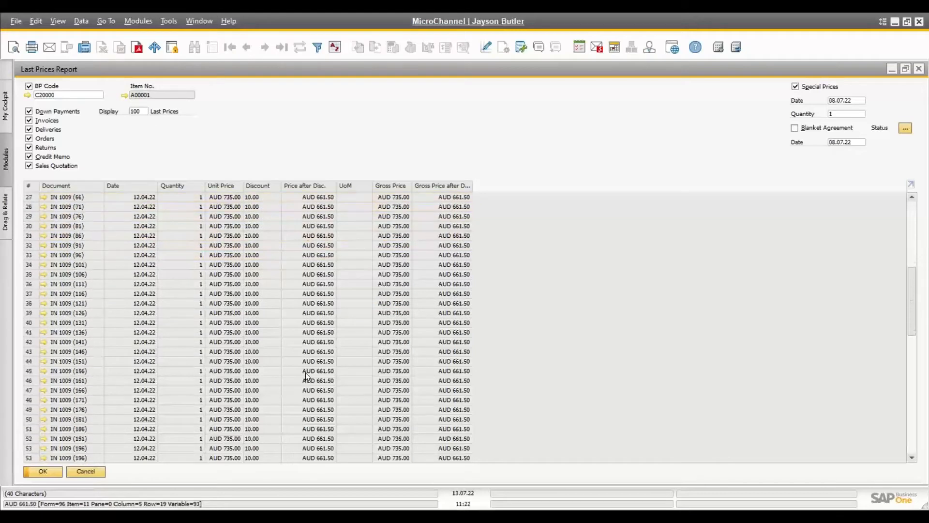
{"action": "scroll", "coordinate": [306, 372], "scroll_direction": "down", "scroll_amount": 7}
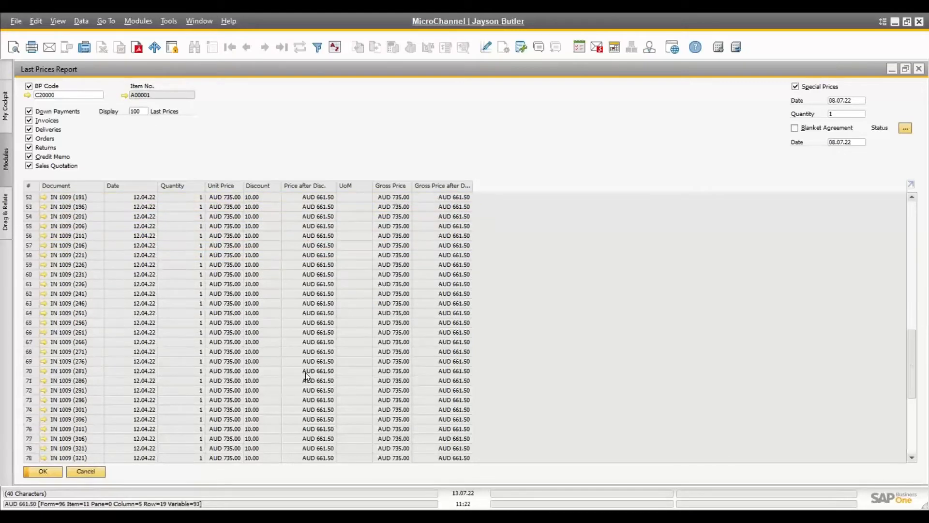
{"action": "scroll", "coordinate": [306, 372], "scroll_direction": "up", "scroll_amount": 5}
{"action": "scroll", "coordinate": [306, 372], "scroll_direction": "up", "scroll_amount": 5}
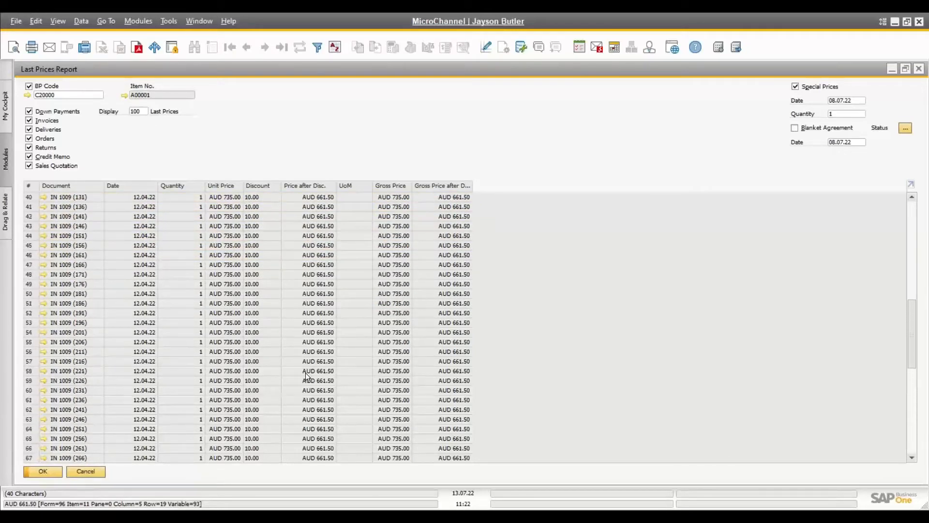
{"action": "left_click", "coordinate": [93, 474]}
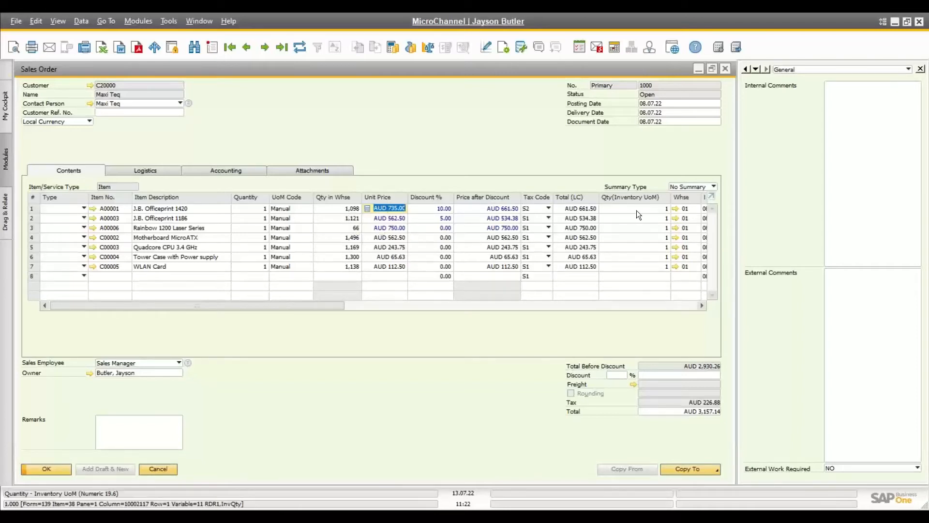
{"action": "left_click", "coordinate": [687, 208]}
{"action": "right_click", "coordinate": [687, 209]}
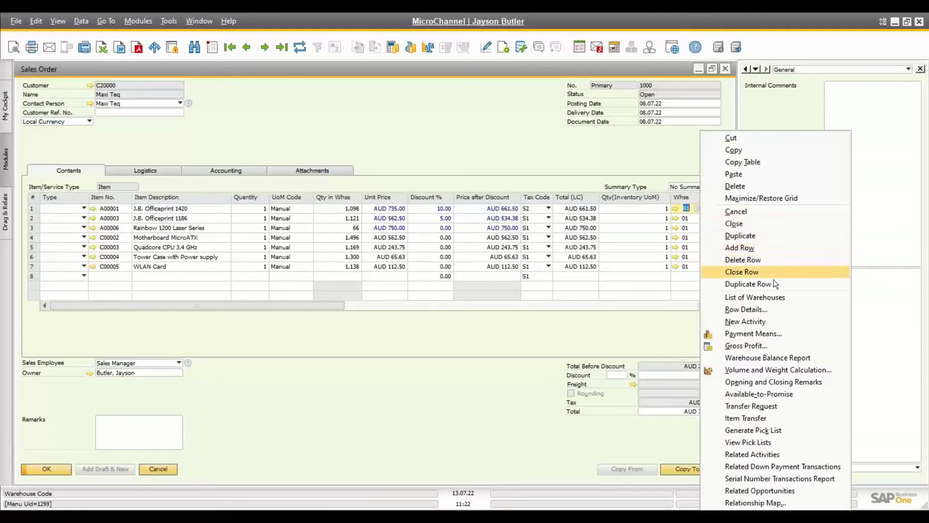
{"action": "left_click", "coordinate": [761, 362]}
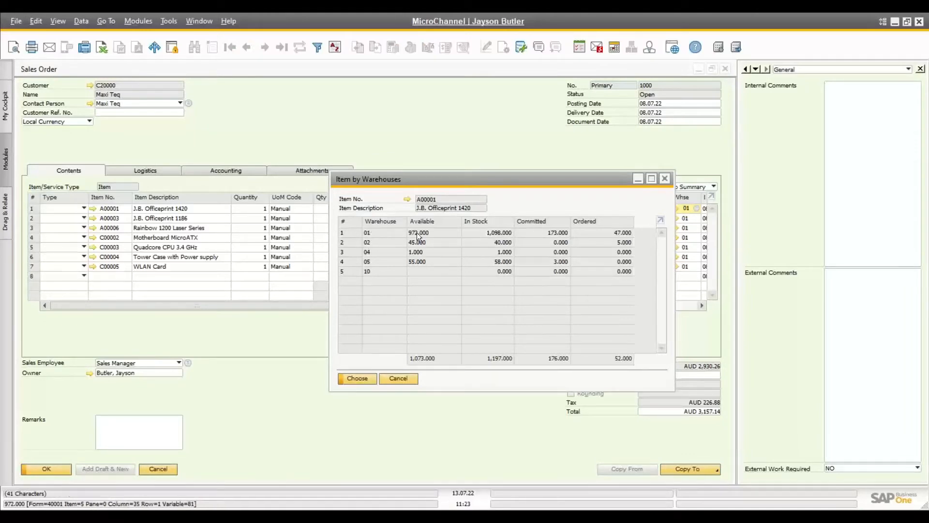
{"action": "left_click", "coordinate": [487, 233]}
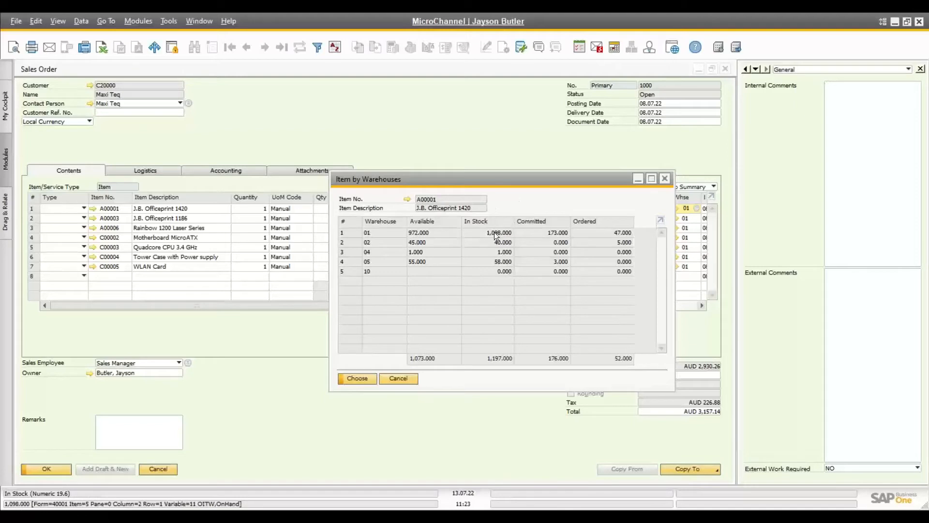
{"action": "left_click", "coordinate": [544, 231]}
{"action": "left_click", "coordinate": [598, 230]}
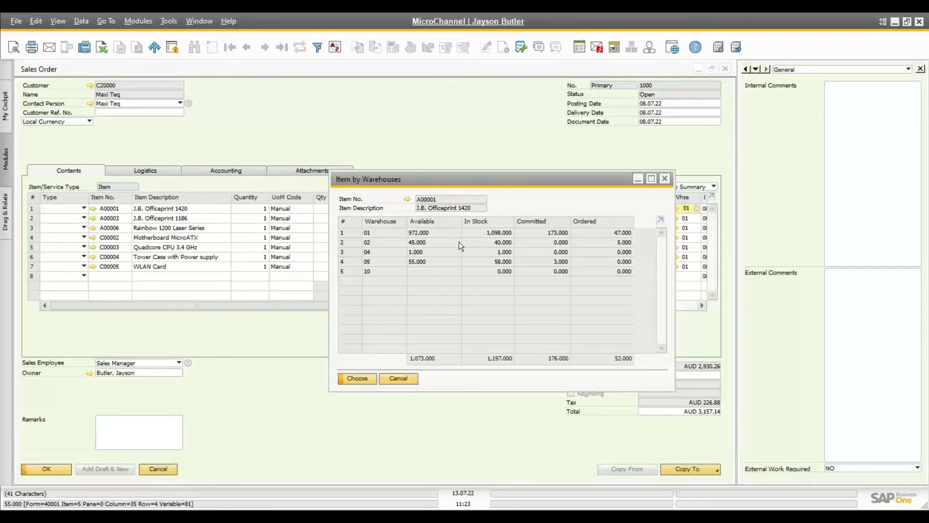
{"action": "left_click", "coordinate": [400, 378]}
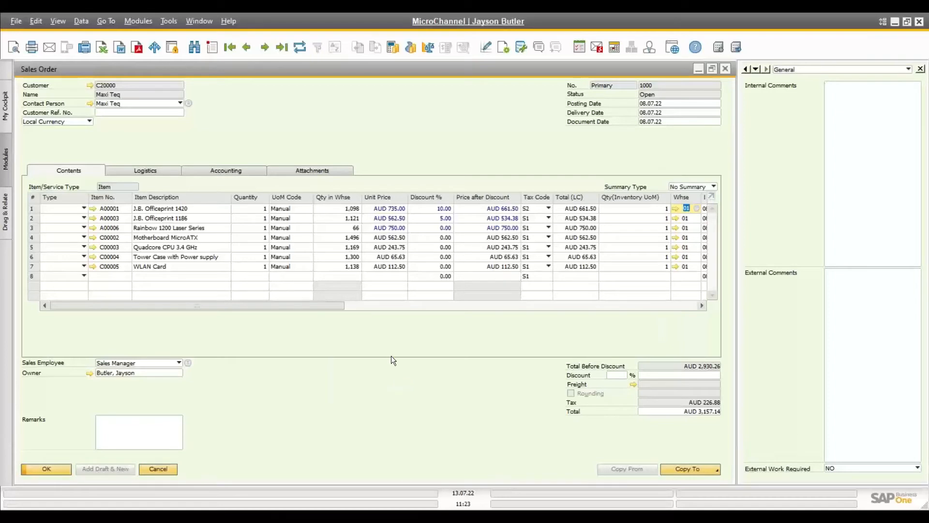
Step: Go back to order 999, open batch selection for the Printer Label line, then close it
{"action": "left_click", "coordinate": [247, 47]}
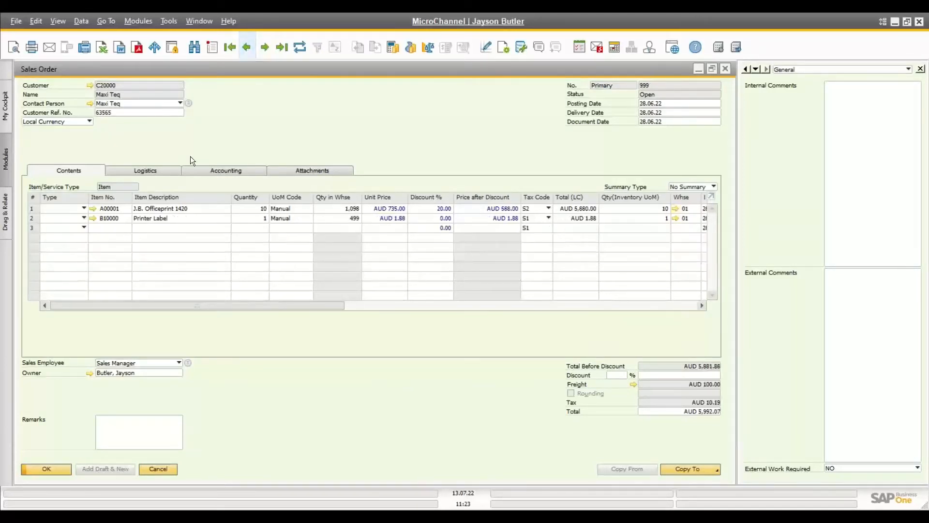
{"action": "left_click", "coordinate": [118, 219]}
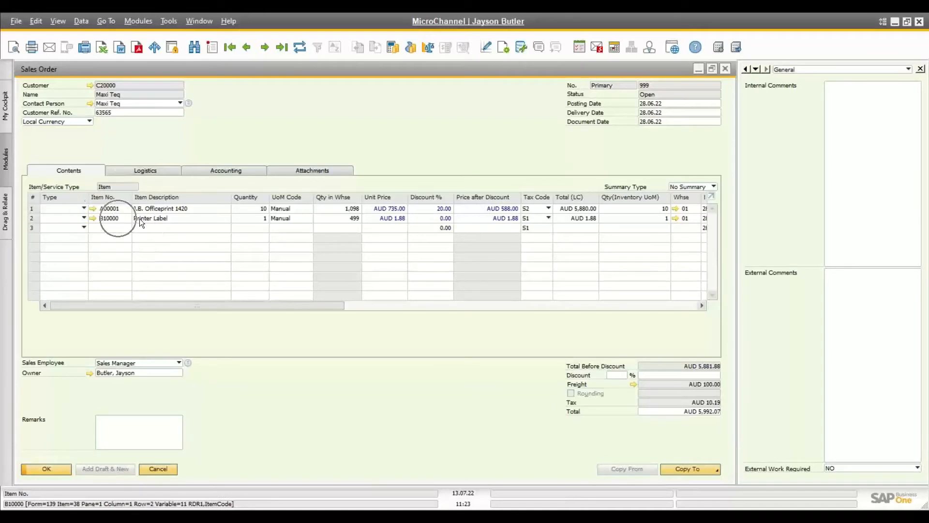
{"action": "left_click", "coordinate": [178, 221]}
{"action": "left_click", "coordinate": [254, 221]}
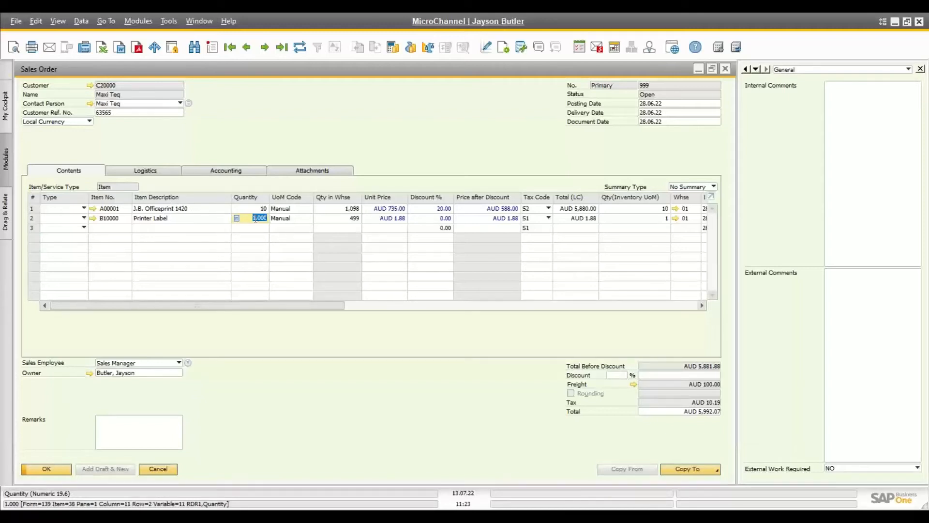
{"action": "right_click", "coordinate": [255, 219]}
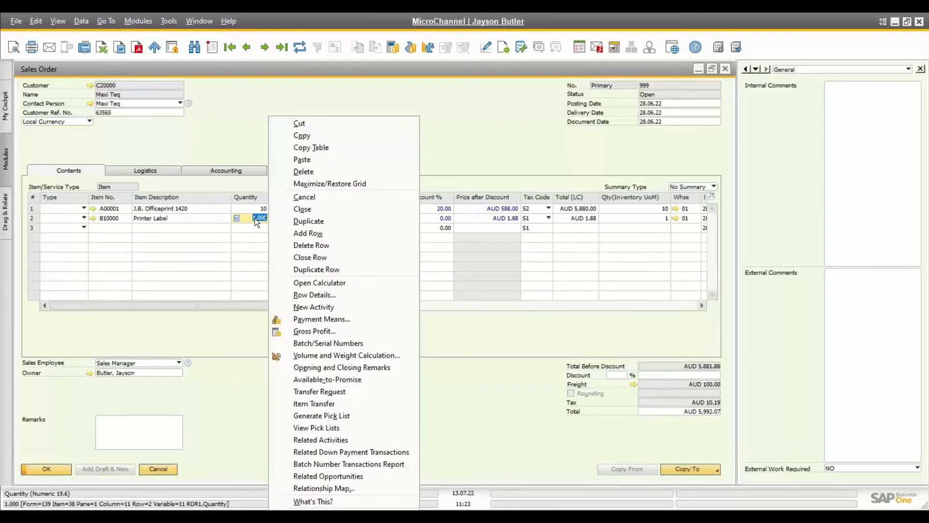
{"action": "left_click", "coordinate": [350, 342]}
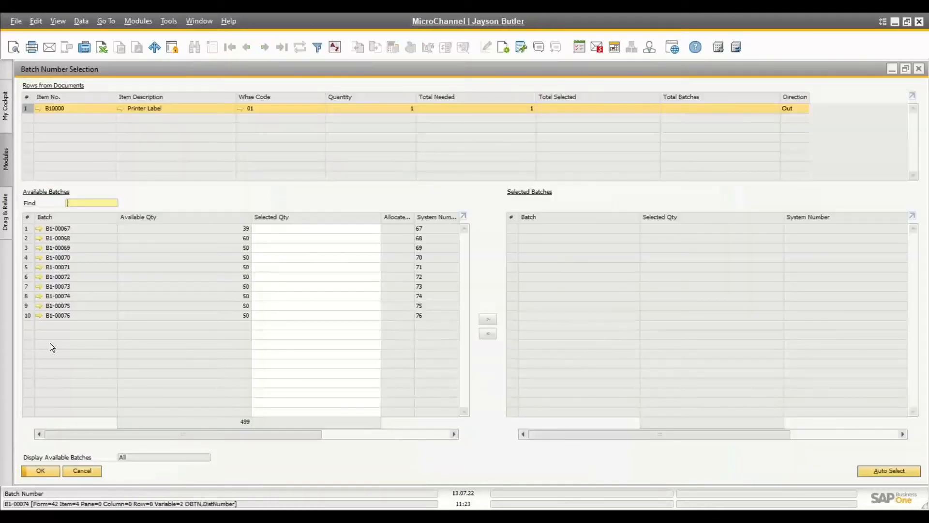
{"action": "left_click", "coordinate": [81, 471]}
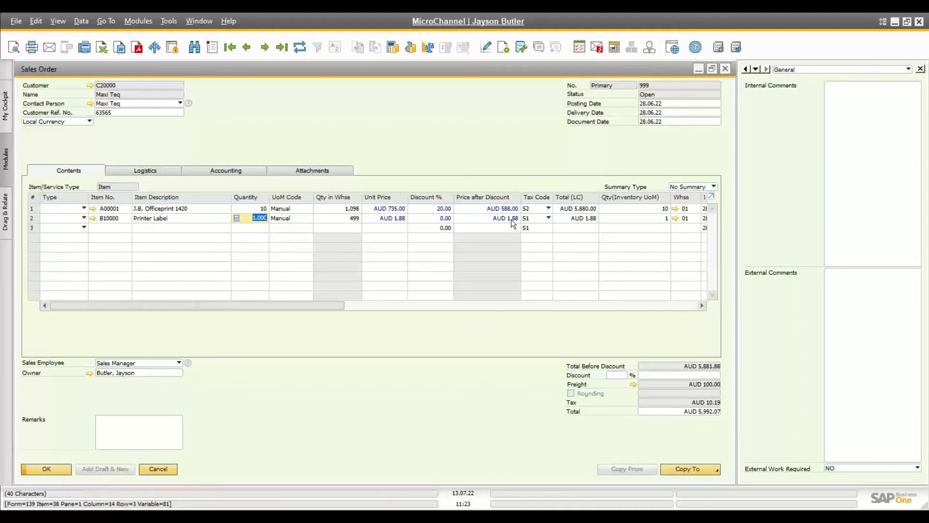
Step: Show warehouse stock for row 1's item A00001, then close the stock view
{"action": "left_click", "coordinate": [689, 209]}
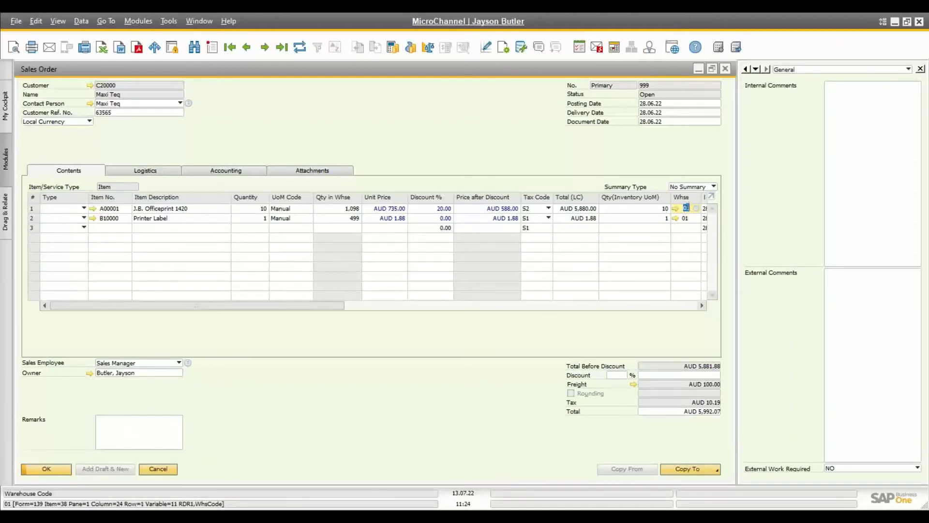
{"action": "right_click", "coordinate": [687, 207]}
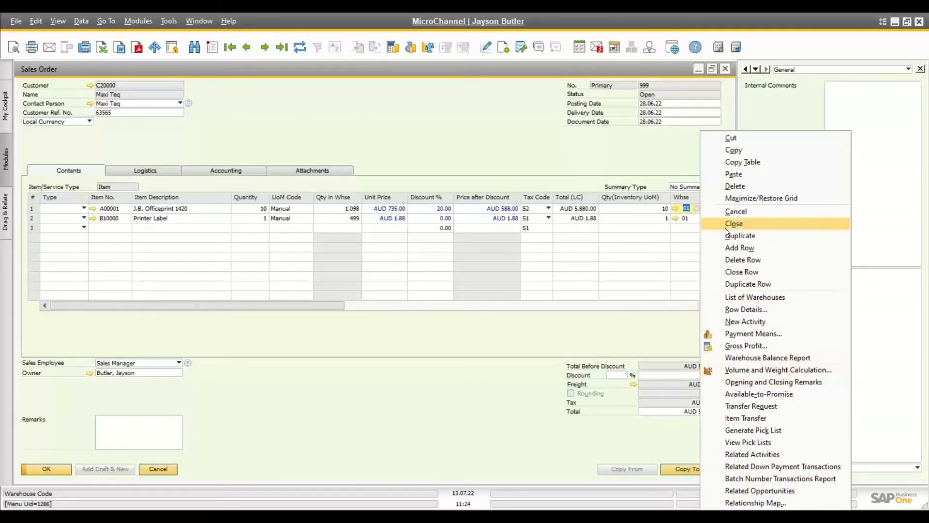
{"action": "left_click", "coordinate": [686, 207]}
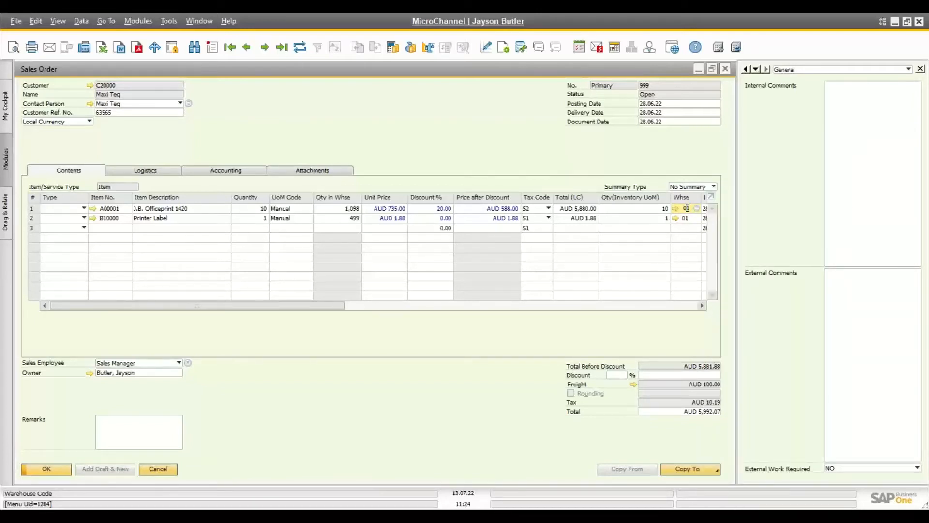
{"action": "key", "text": "ctrl+Tab"}
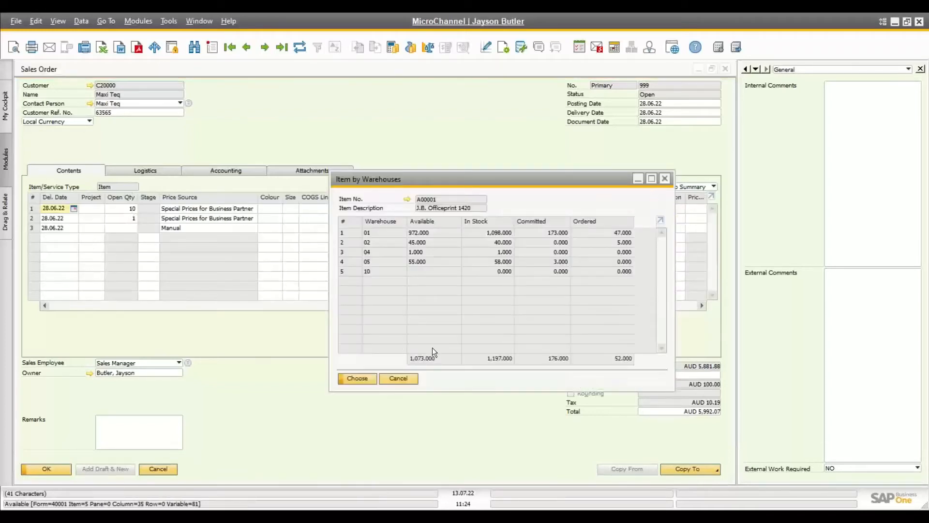
{"action": "left_click", "coordinate": [402, 377]}
{"action": "left_click", "coordinate": [135, 303]}
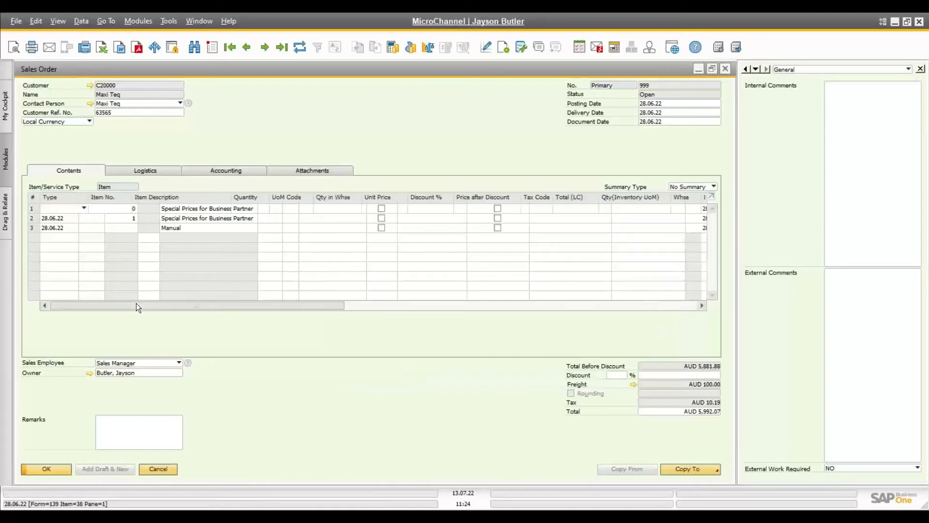
Step: Reopen batch selection for the Printer Label quantity with Ctrl+Tab
{"action": "left_click", "coordinate": [262, 218]}
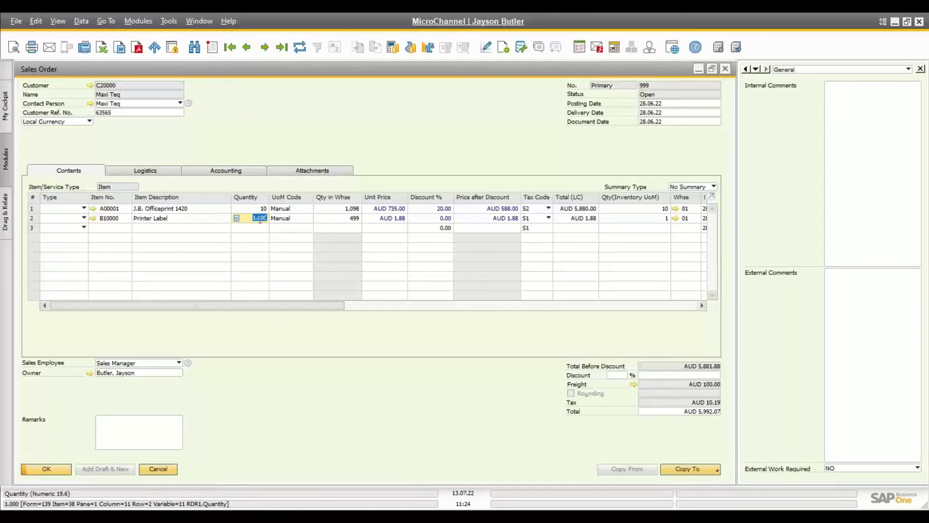
{"action": "key", "text": "super+Tab"}
{"action": "key", "text": "Escape"}
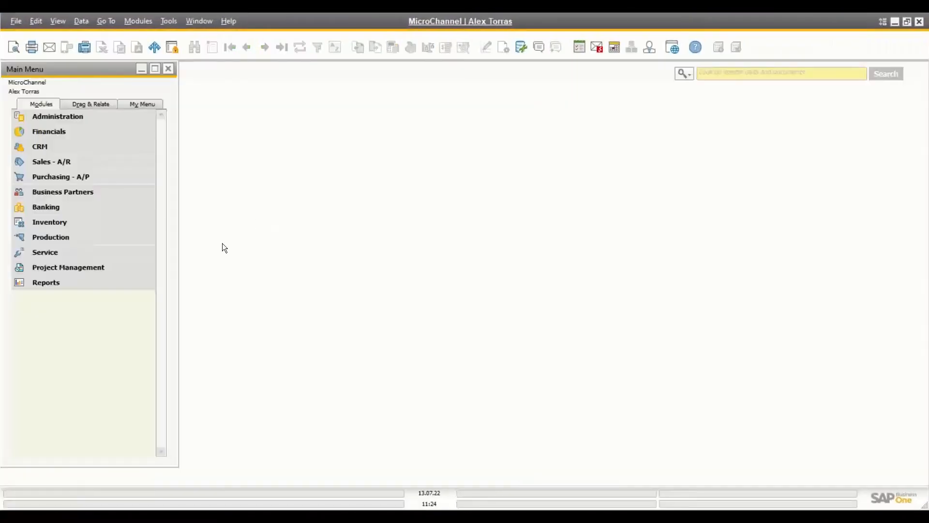
{"action": "key", "text": "alt+Tab"}
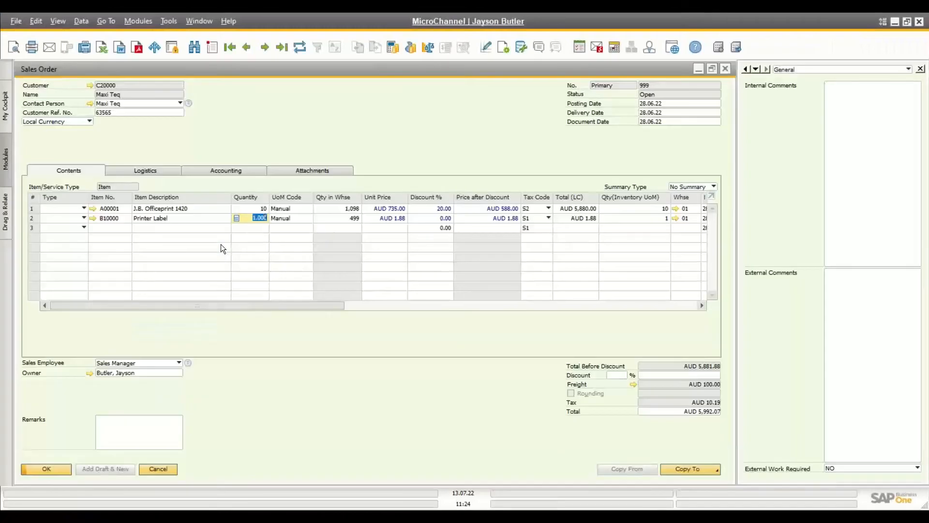
{"action": "key", "text": "ctrl+Tab"}
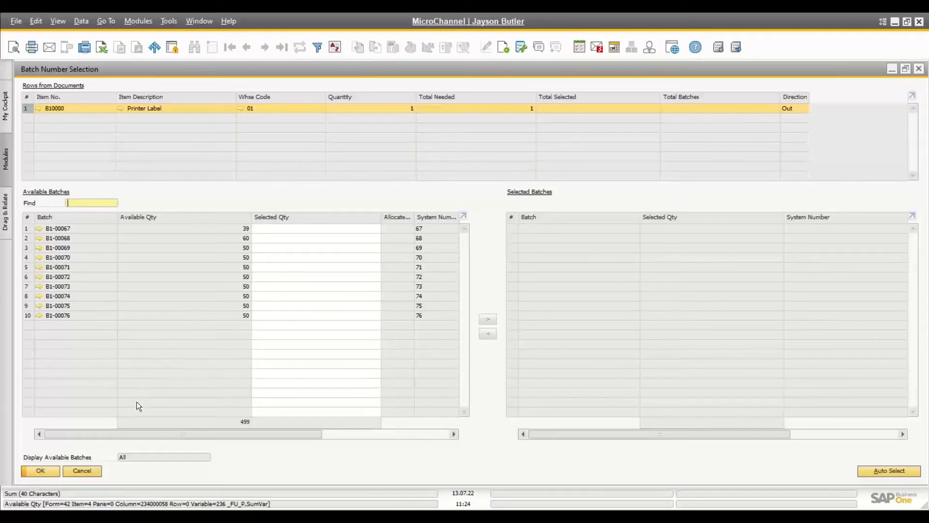
Step: Close batch selection, step back from order 998 to closed order 992, and close the order
{"action": "left_click", "coordinate": [82, 471]}
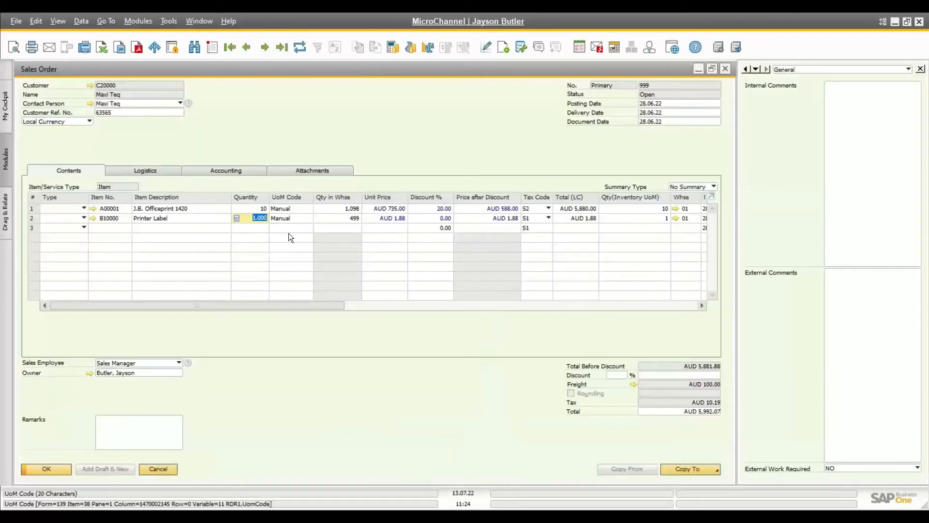
{"action": "left_click", "coordinate": [248, 47]}
{"action": "left_click", "coordinate": [248, 48]}
{"action": "left_click", "coordinate": [249, 48]}
{"action": "left_click", "coordinate": [248, 48]}
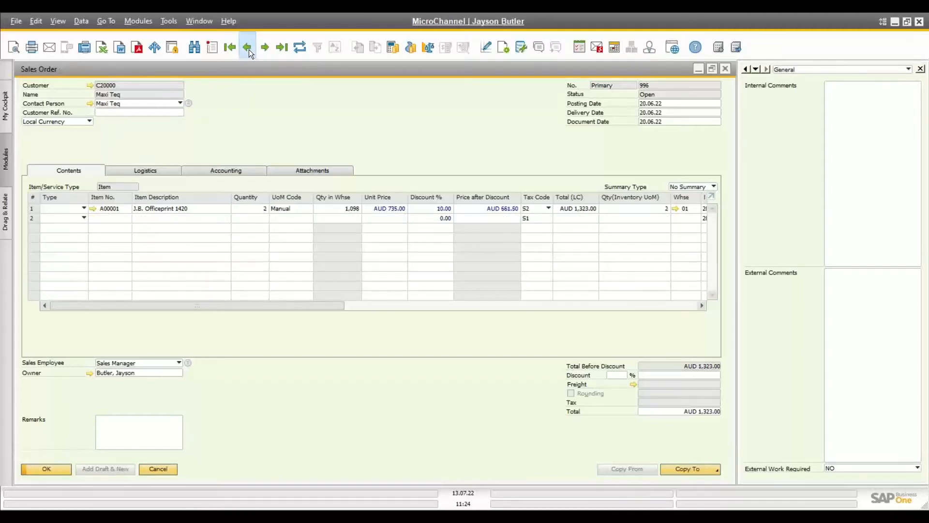
{"action": "left_click", "coordinate": [249, 48]}
{"action": "left_click", "coordinate": [248, 48]}
{"action": "left_click", "coordinate": [249, 49]}
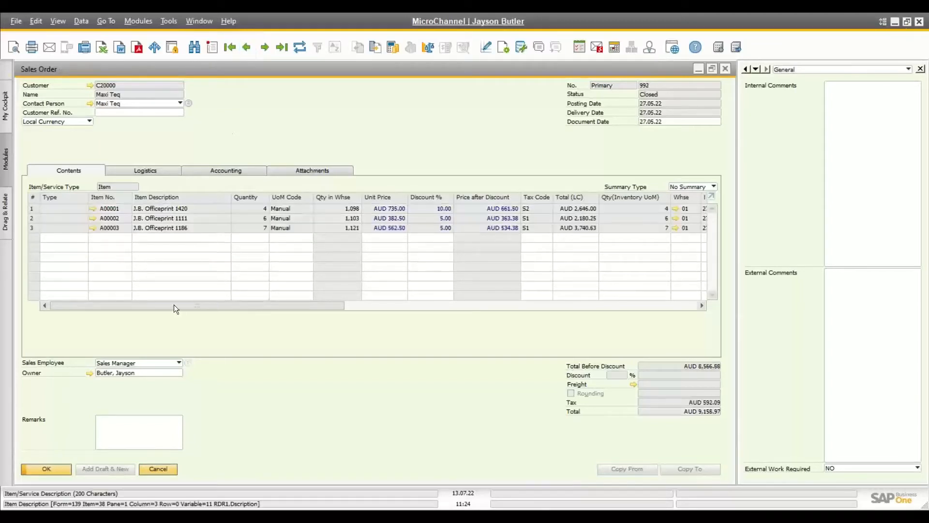
{"action": "left_click", "coordinate": [162, 469]}
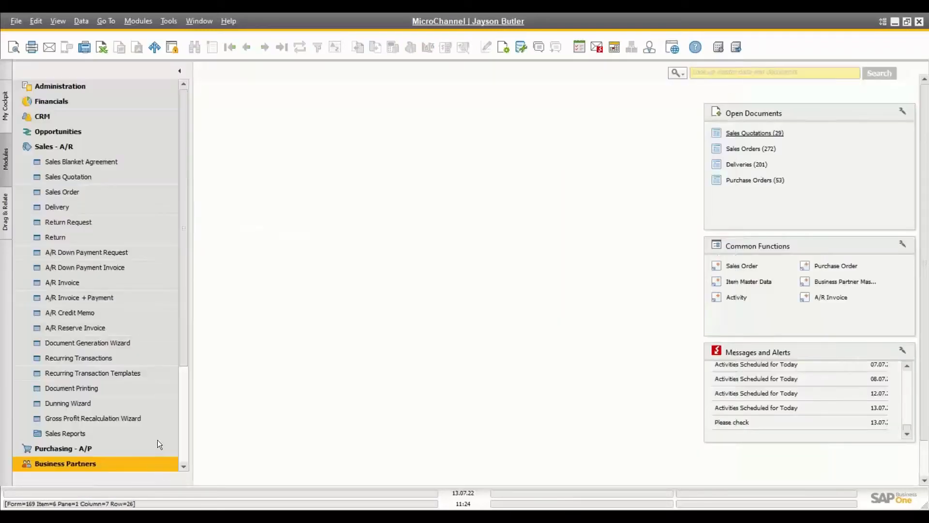
Step: Open A/R Invoice, jump to the latest, step back to closed invoice 1008, and shift the window left
{"action": "left_click", "coordinate": [62, 283]}
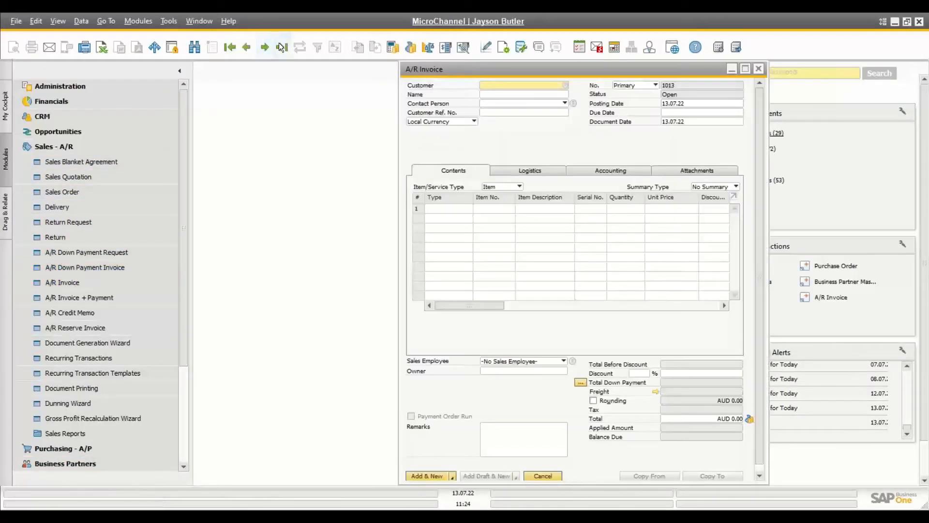
{"action": "left_click", "coordinate": [282, 49]}
{"action": "left_click", "coordinate": [249, 49]}
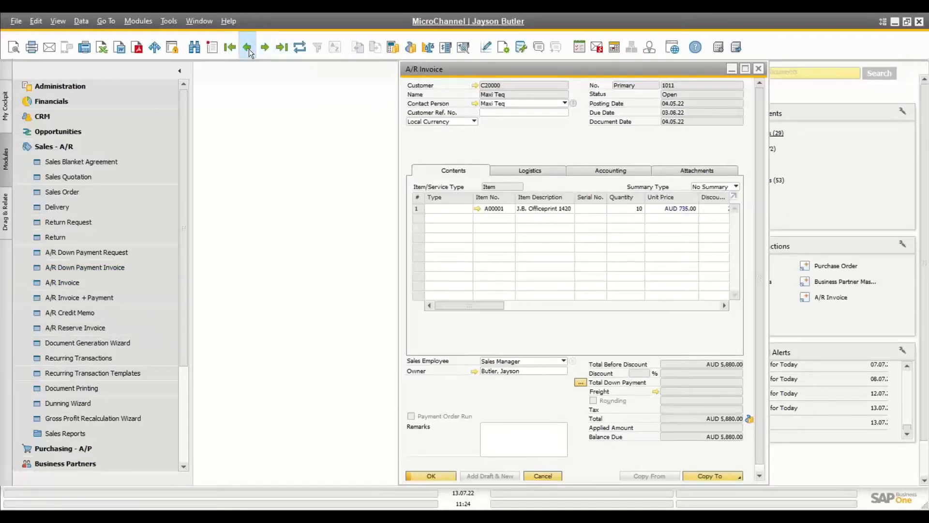
{"action": "left_click", "coordinate": [247, 47]}
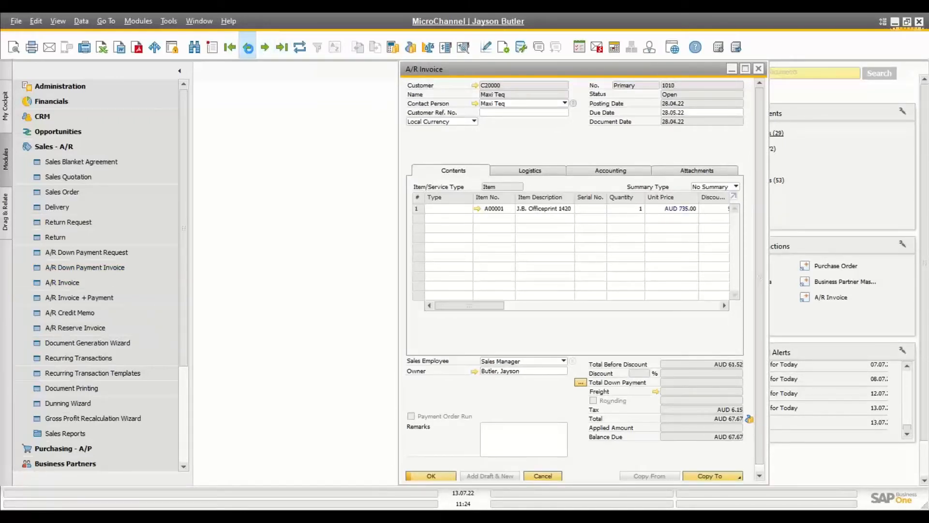
{"action": "left_click", "coordinate": [249, 48]}
{"action": "left_click", "coordinate": [249, 49]}
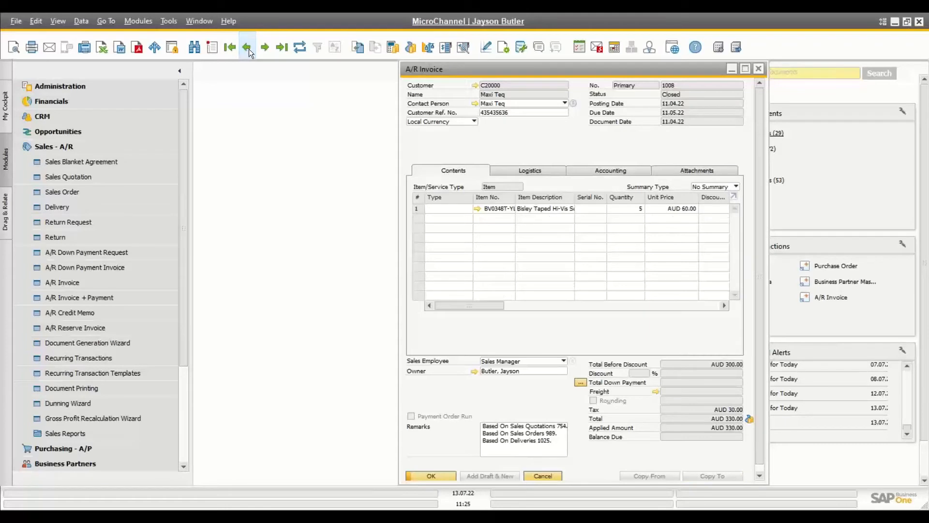
{"action": "left_click_drag", "start_coordinate": [447, 69], "coordinate": [303, 69]}
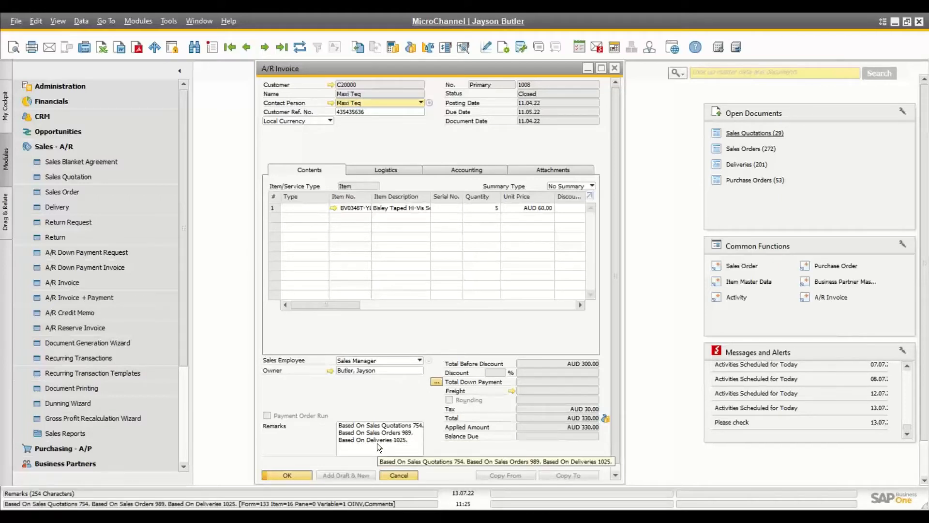
Step: Open the Relationship Map for invoice 1008 from its context menu
{"action": "right_click", "coordinate": [350, 136]}
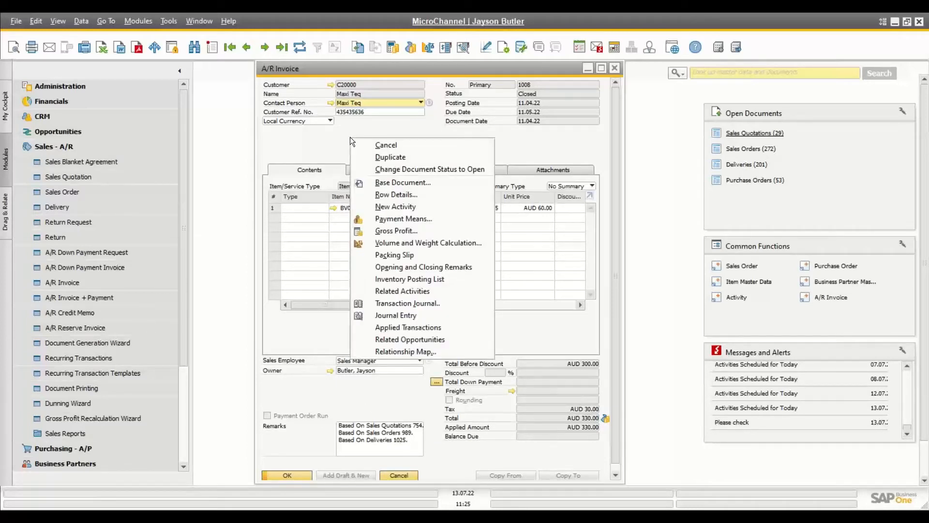
{"action": "left_click", "coordinate": [399, 354]}
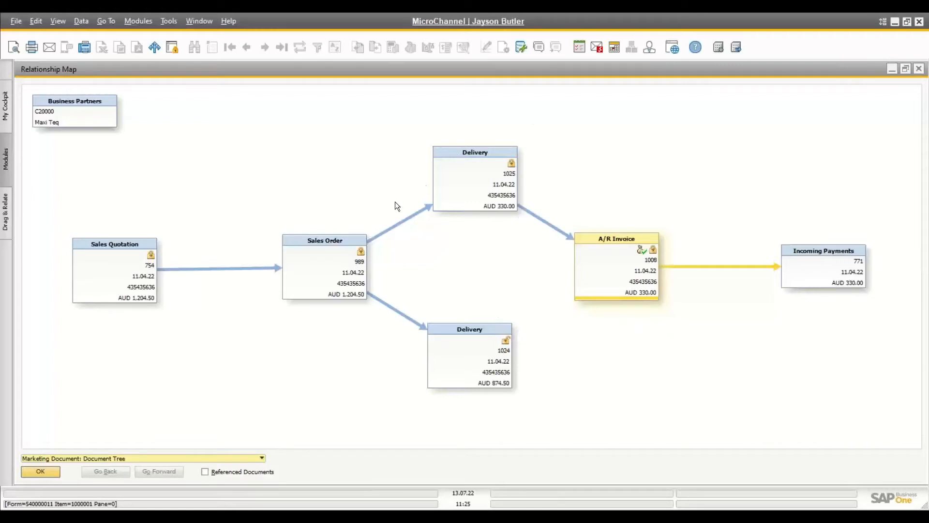
Step: Open Sales Order 989 from the map, close it and the map, then show invoice 1008's actions
{"action": "left_click", "coordinate": [331, 258]}
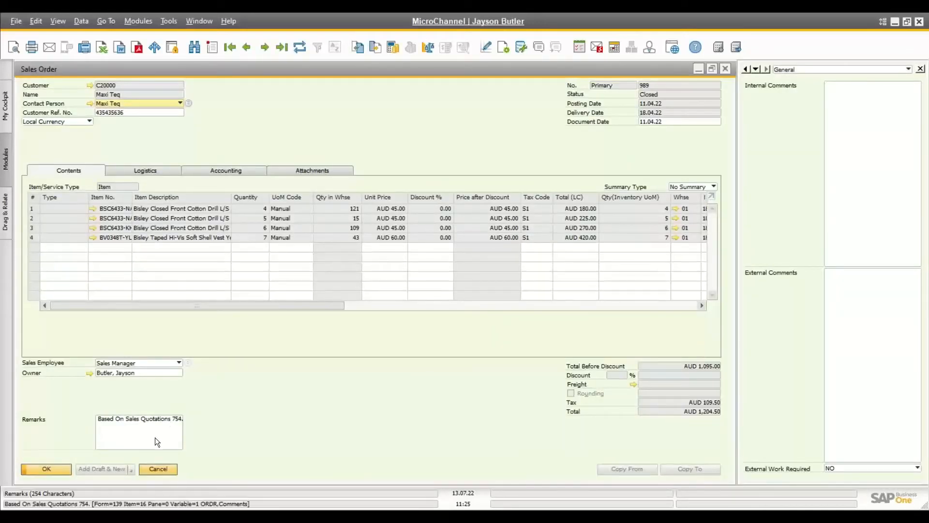
{"action": "left_click", "coordinate": [158, 468]}
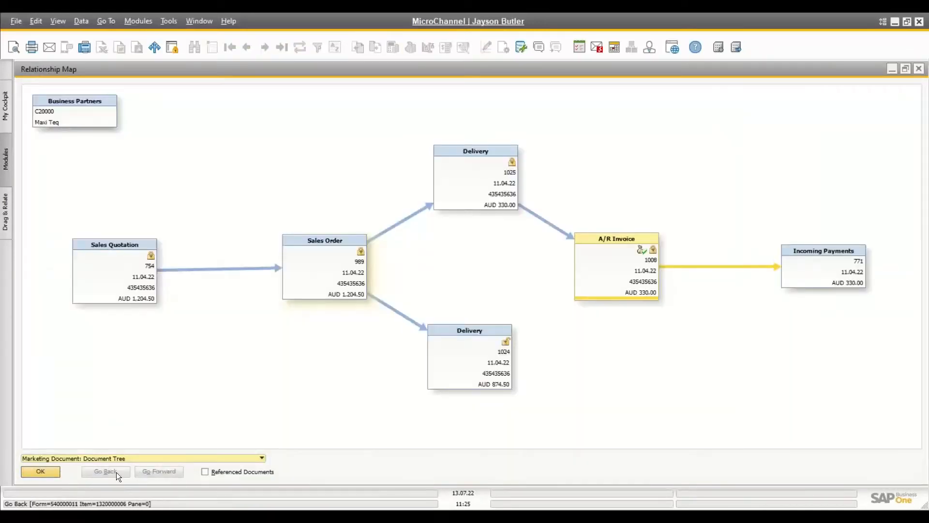
{"action": "left_click", "coordinate": [51, 470]}
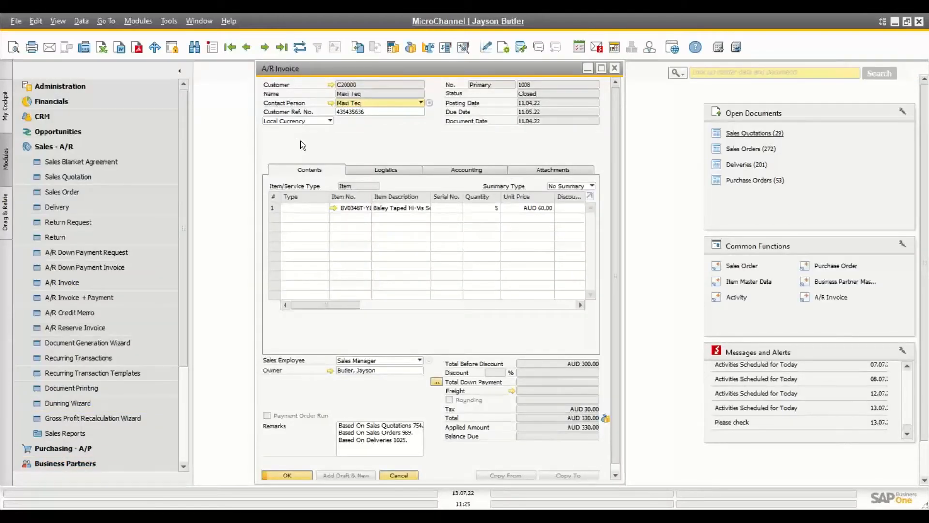
{"action": "right_click", "coordinate": [309, 150]}
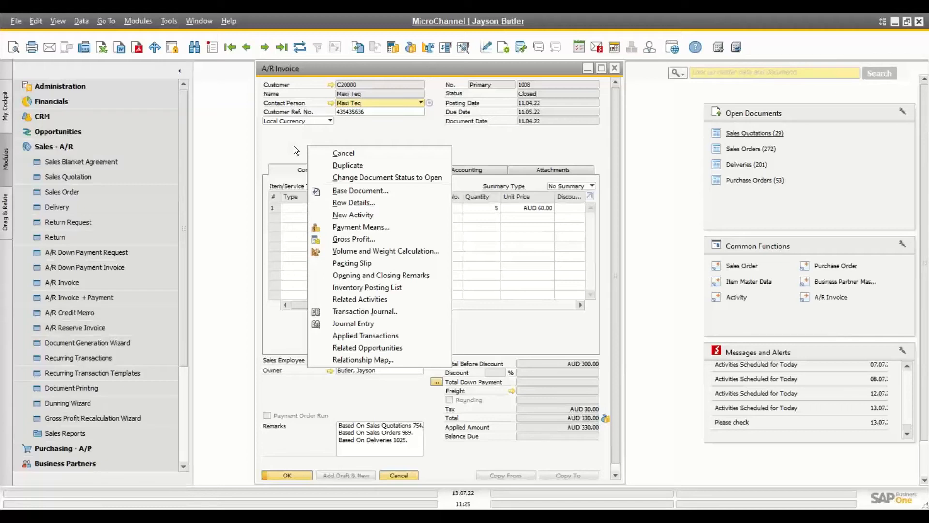
Step: Dismiss the invoice actions, maximize and close invoice 1008, then start a new sales order
{"action": "left_click", "coordinate": [294, 146]}
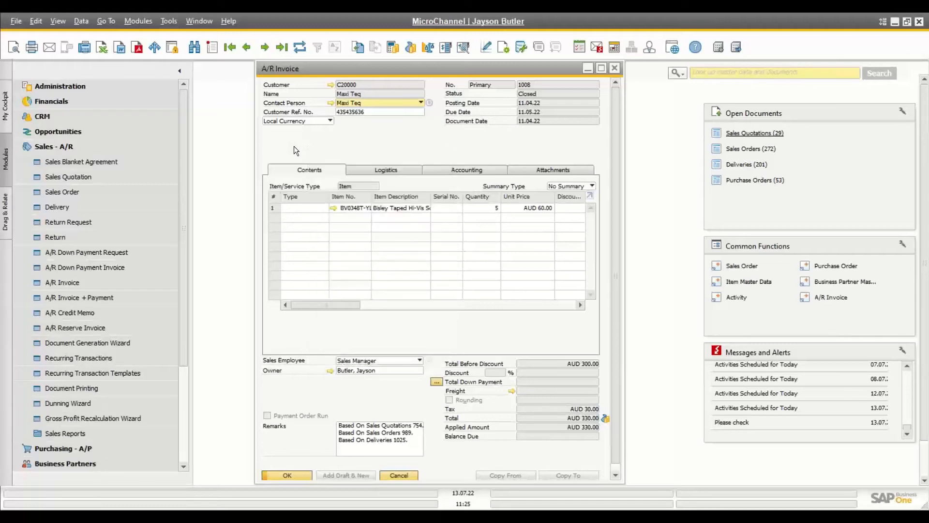
{"action": "left_click", "coordinate": [602, 69]}
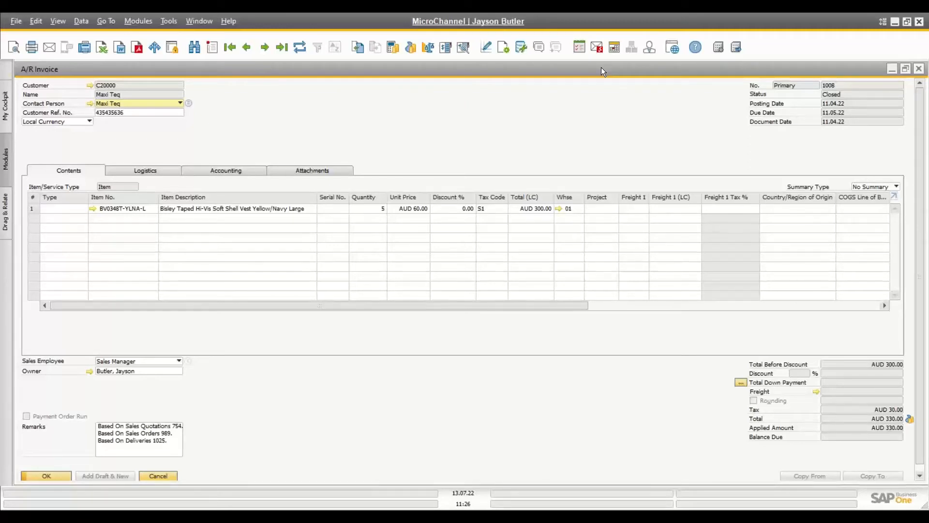
{"action": "left_click", "coordinate": [164, 475]}
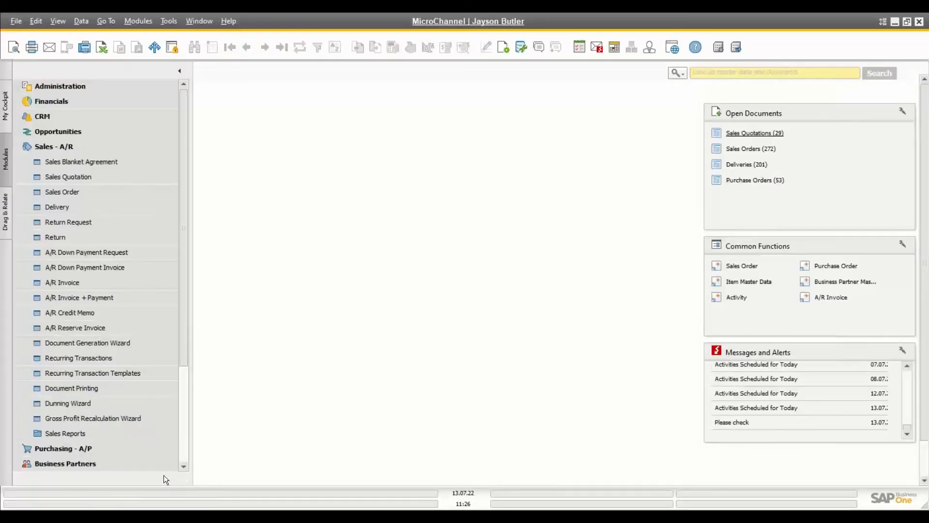
{"action": "left_click", "coordinate": [78, 191]}
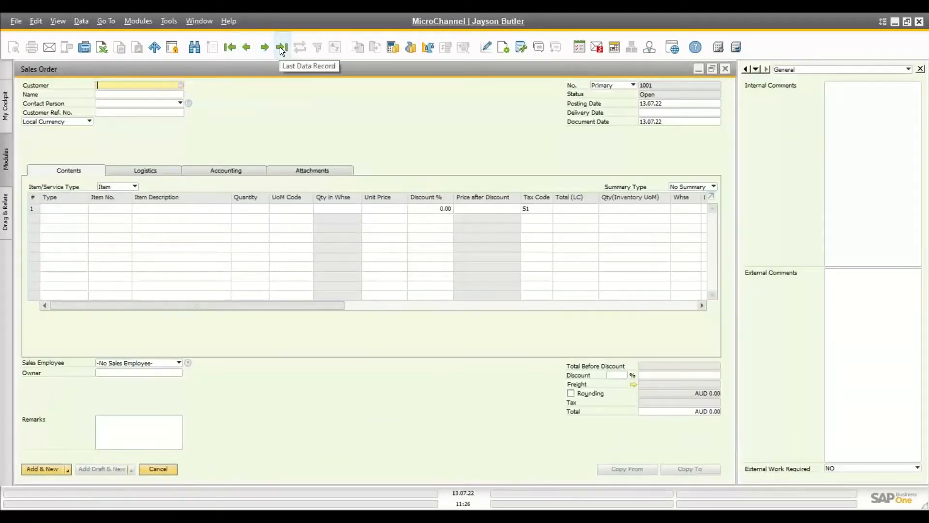
Step: Review sales order 1000 for Maxi Teq (AUD 3,157.14) and its seven item lines, then close it
{"action": "left_click", "coordinate": [279, 47]}
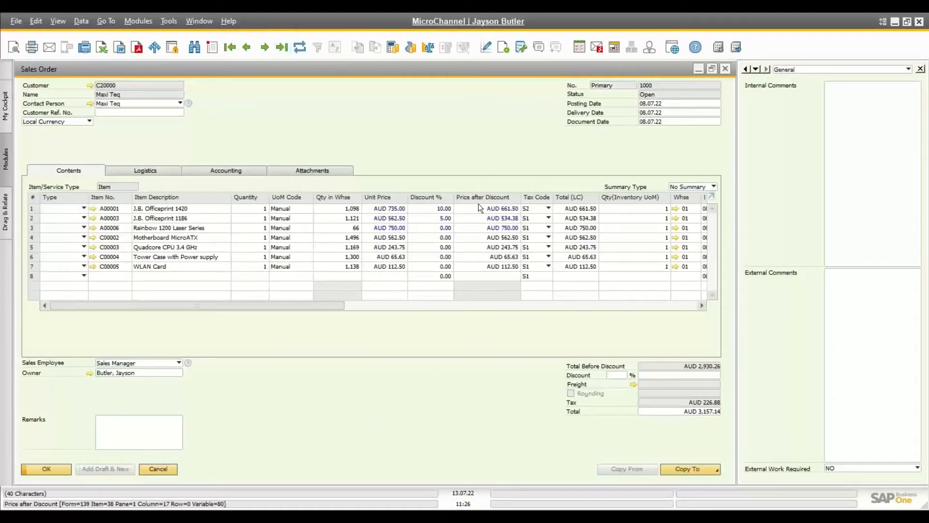
{"action": "left_click", "coordinate": [711, 198]}
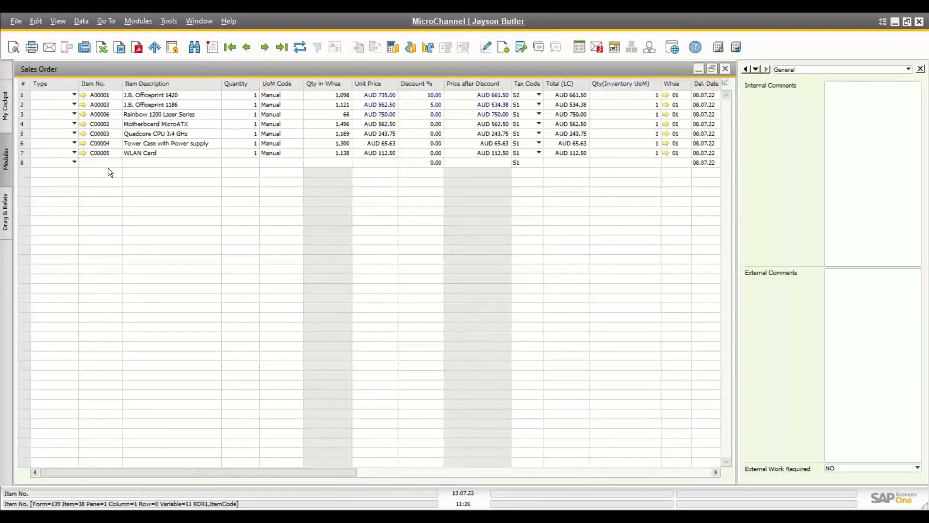
{"action": "left_click", "coordinate": [725, 86]}
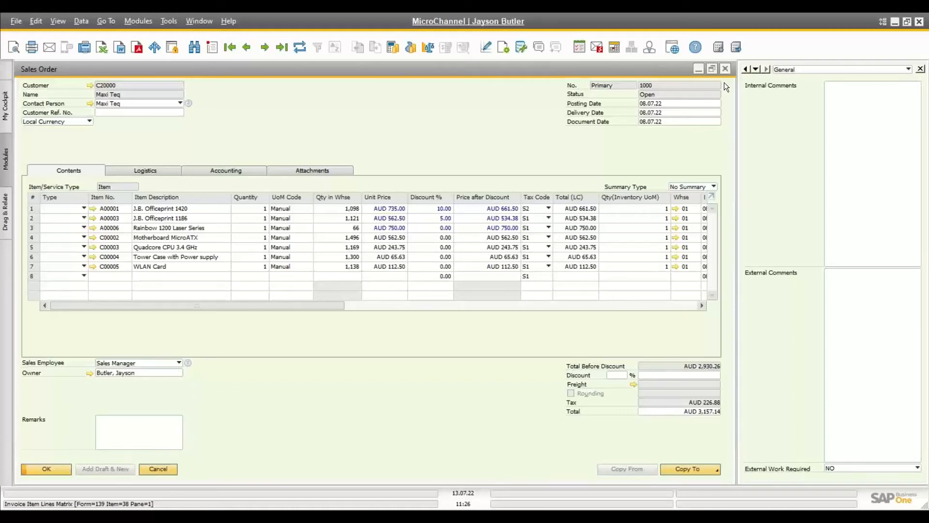
{"action": "double_click", "coordinate": [440, 69]}
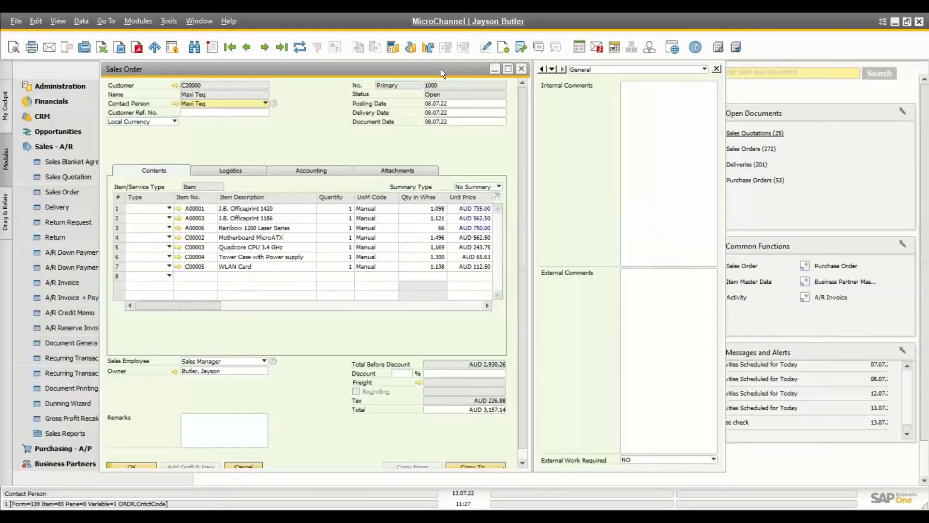
{"action": "left_click_drag", "start_coordinate": [441, 68], "coordinate": [509, 72]}
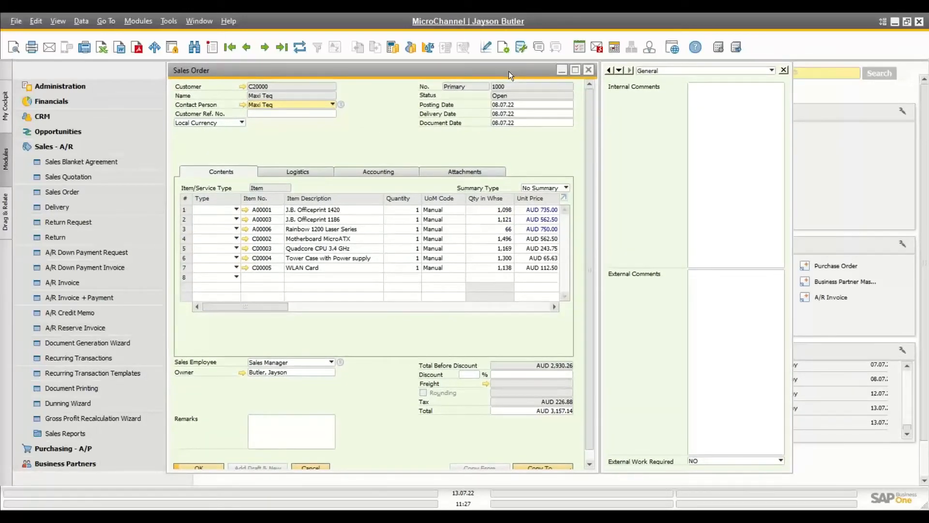
{"action": "left_click", "coordinate": [592, 70]}
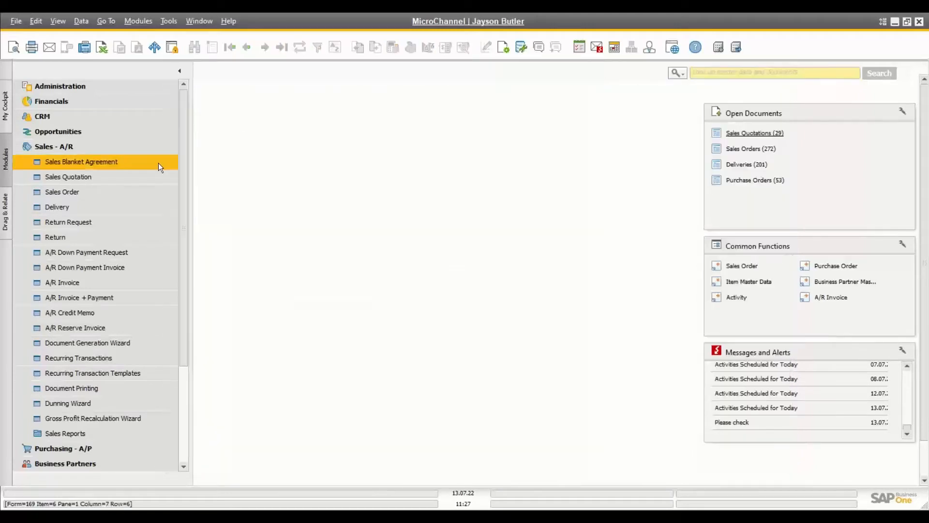
Step: Open Business Partner Master Data from Business Partners and show the first record, Maxi Teq
{"action": "left_click", "coordinate": [89, 147]}
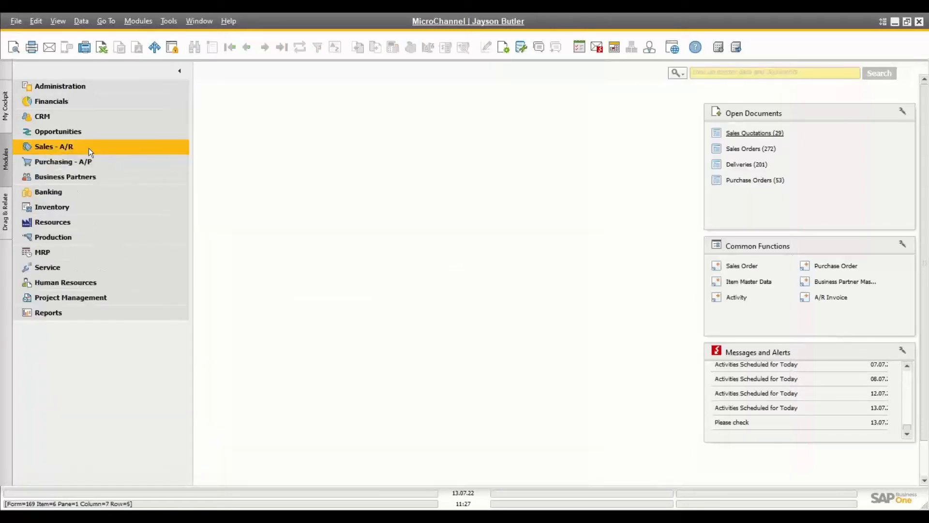
{"action": "left_click", "coordinate": [73, 176]}
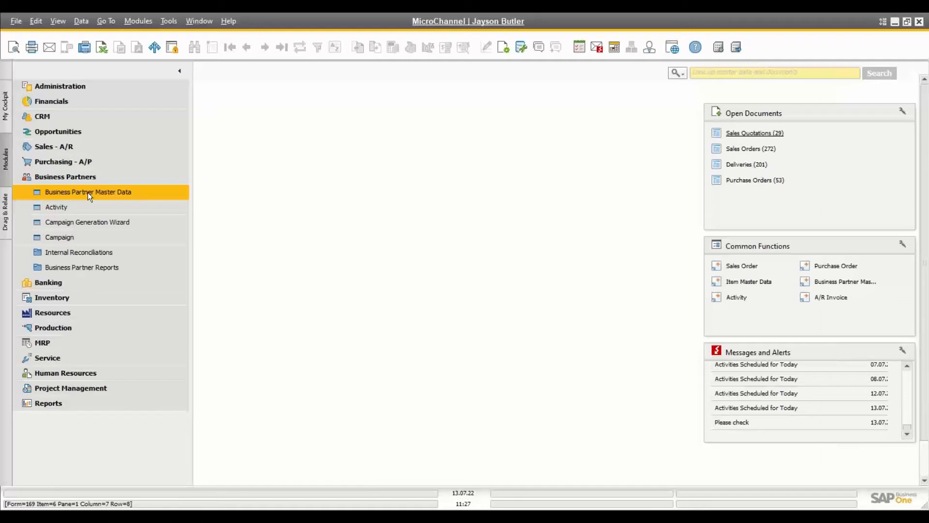
{"action": "left_click", "coordinate": [88, 193]}
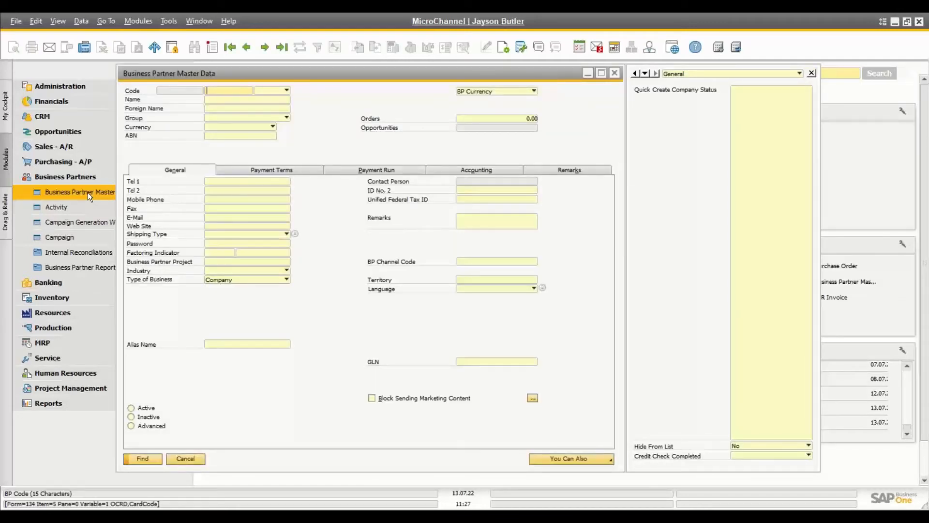
{"action": "left_click", "coordinate": [230, 47]}
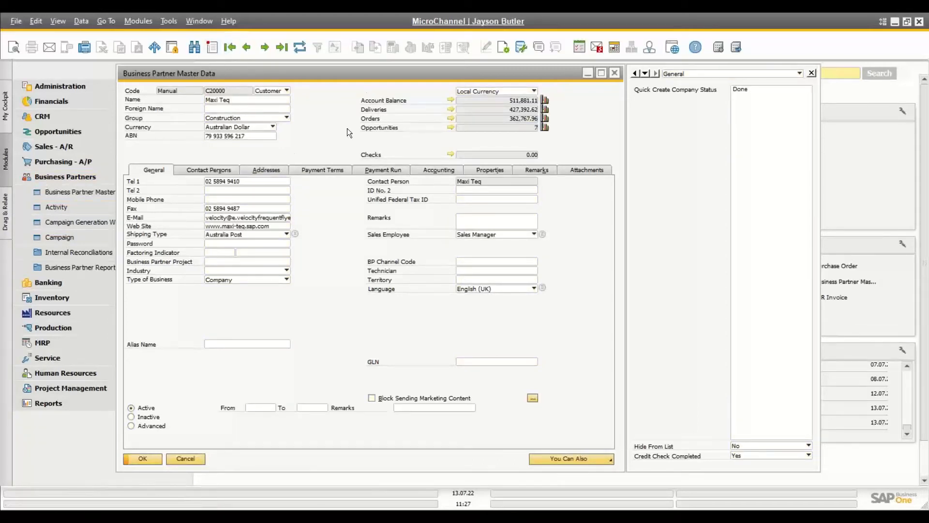
Step: Browse Maxi Teq's contact persons, addresses, payment terms, payment run, accounting and properties
{"action": "left_click", "coordinate": [217, 169]}
{"action": "left_click", "coordinate": [160, 170]}
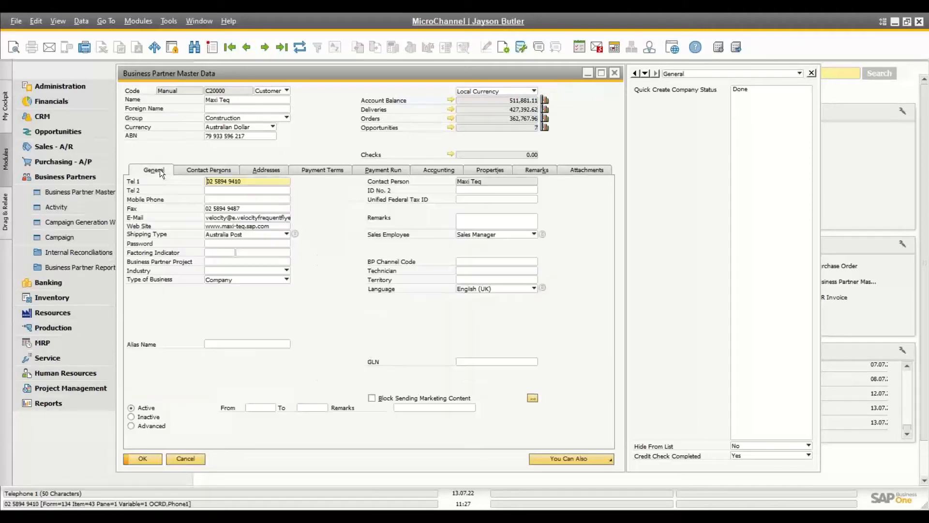
{"action": "left_click", "coordinate": [199, 172]}
{"action": "left_click", "coordinate": [258, 170]}
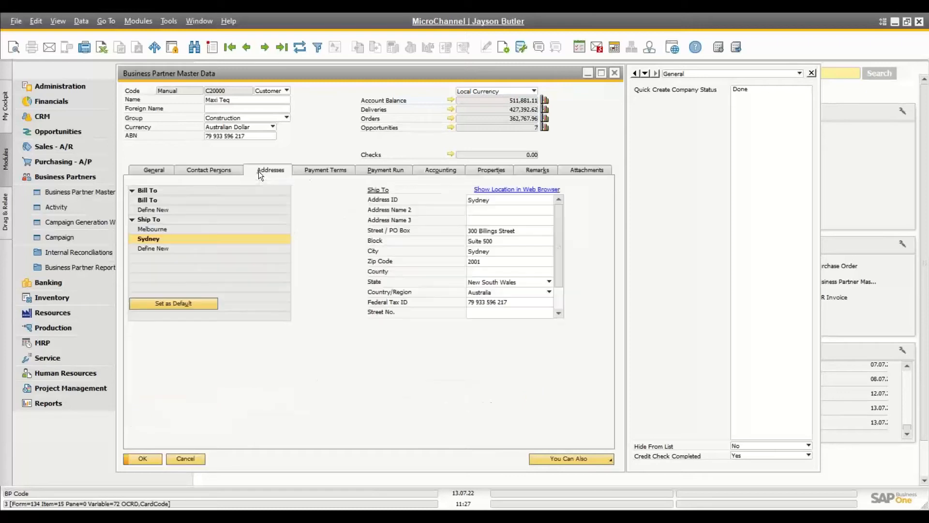
{"action": "left_click", "coordinate": [325, 171]}
{"action": "left_click", "coordinate": [388, 170]}
{"action": "left_click", "coordinate": [423, 169]}
{"action": "left_click", "coordinate": [493, 168]}
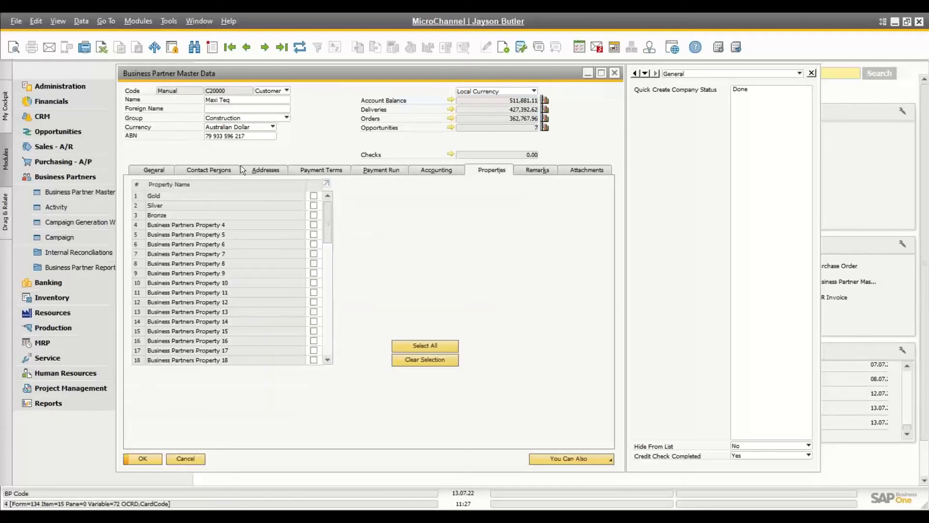
{"action": "left_click", "coordinate": [155, 167]}
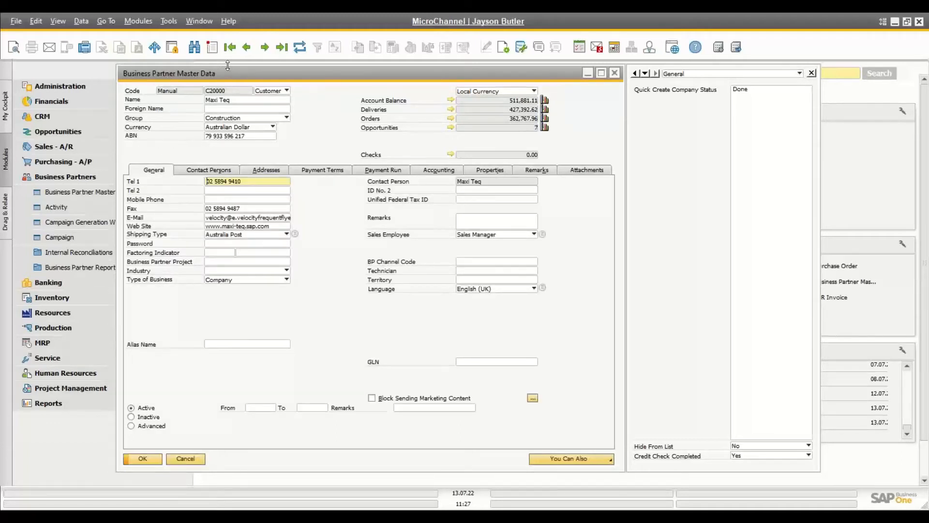
Step: Close Maxi Teq's record and reopen Business Partner Master Data as a blank search form
{"action": "left_click", "coordinate": [185, 459]}
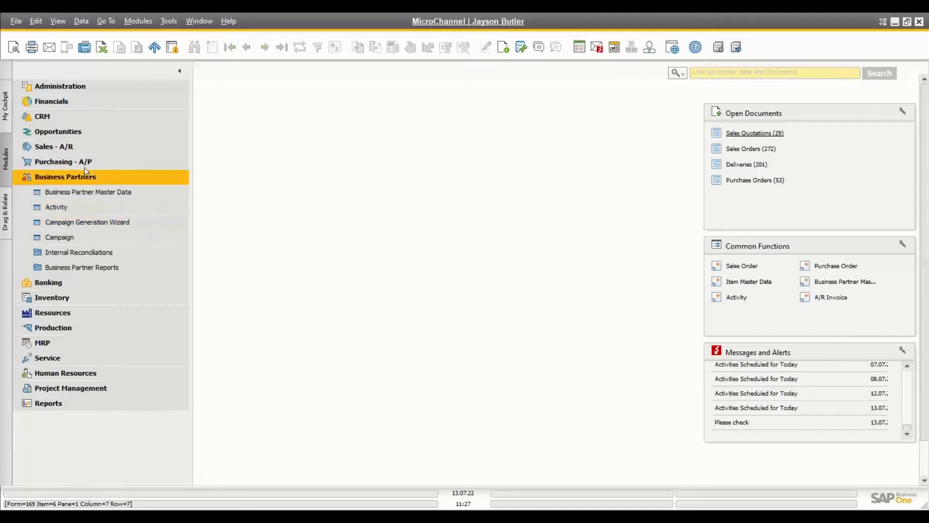
{"action": "left_click", "coordinate": [79, 192]}
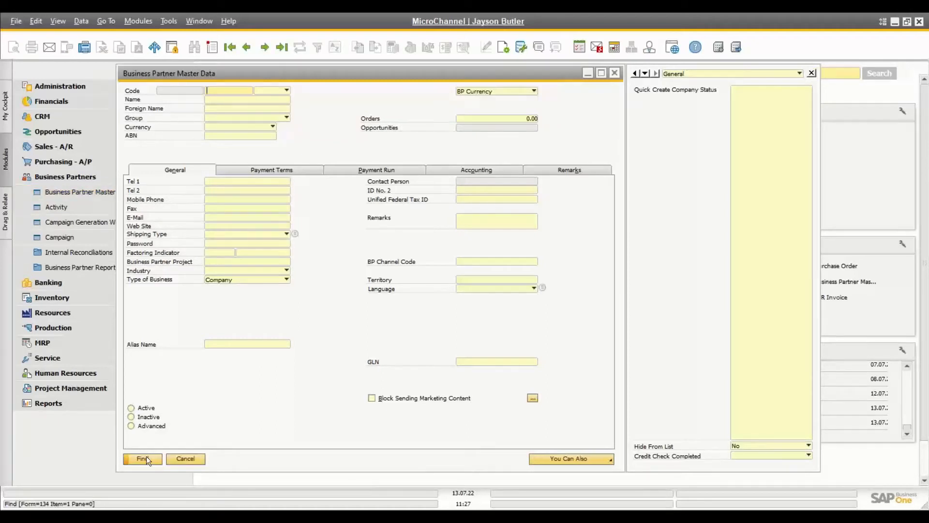
{"action": "left_click", "coordinate": [143, 458]}
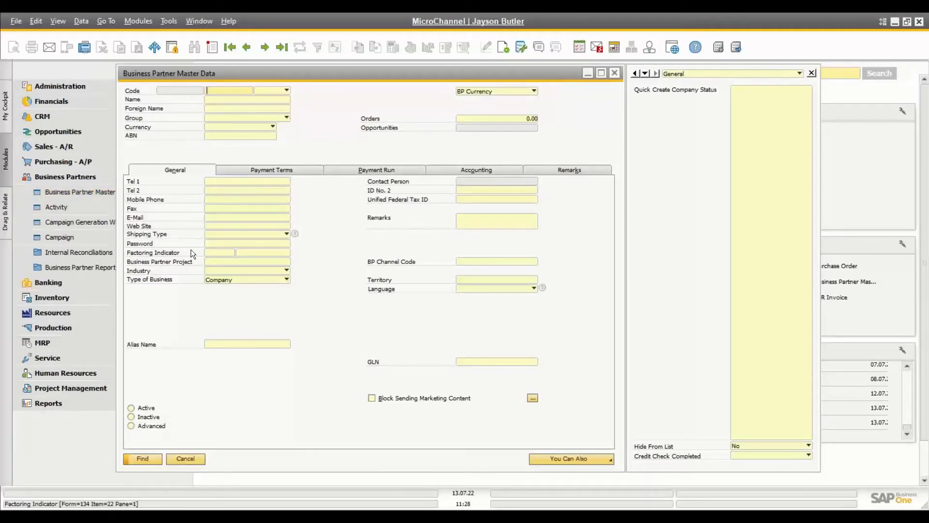
Step: Open a new blank Sales Order 1001 from the Sales - A/R documents
{"action": "left_click", "coordinate": [62, 149]}
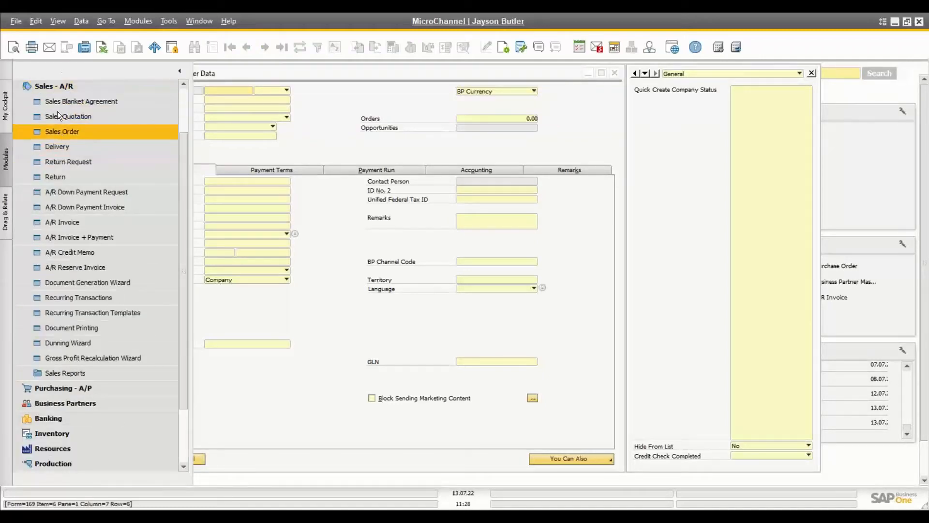
{"action": "left_click", "coordinate": [62, 135]}
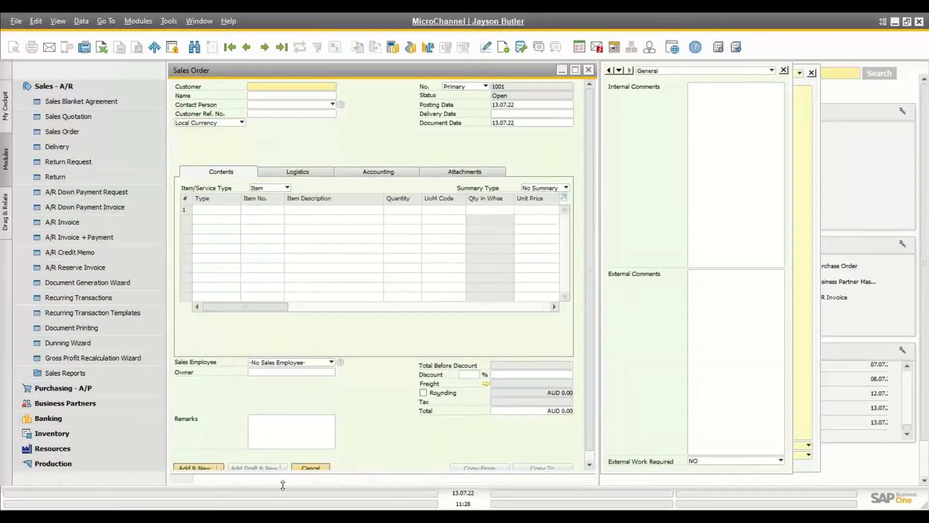
{"action": "left_click", "coordinate": [196, 473]}
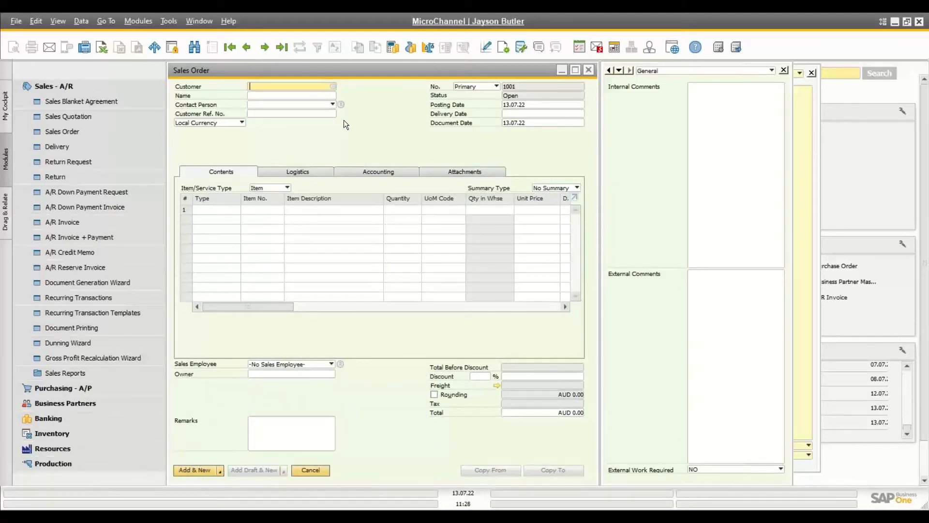
Step: Close the blank sales order and search partner names with the pattern *tech
{"action": "left_click", "coordinate": [588, 71]}
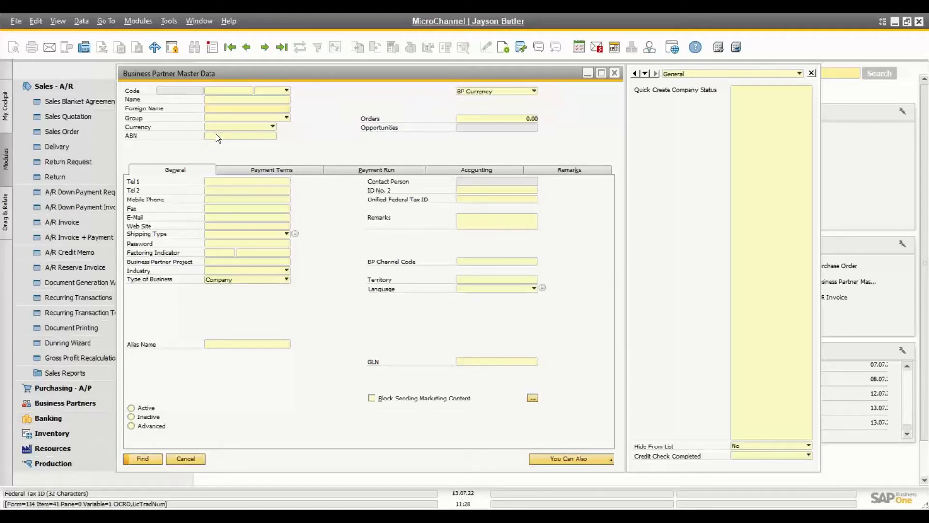
{"action": "left_click", "coordinate": [214, 190]}
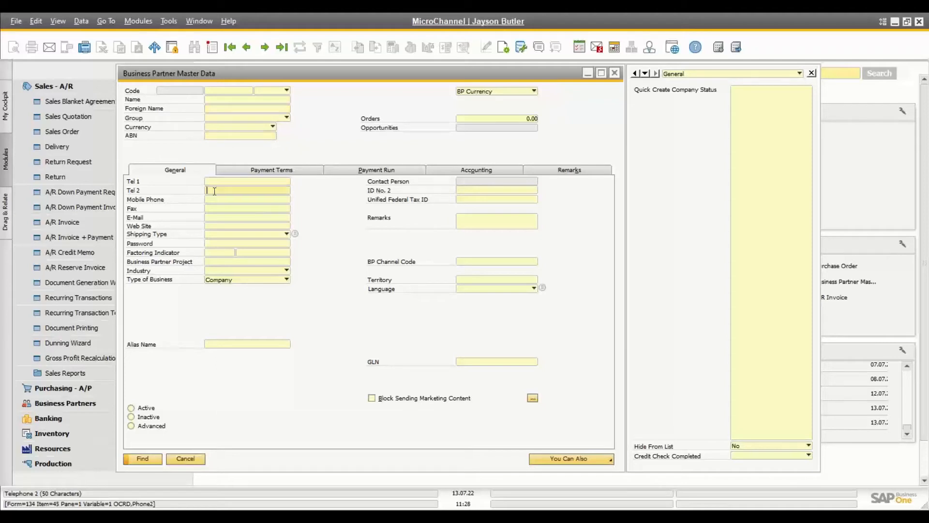
{"action": "left_click", "coordinate": [220, 99]}
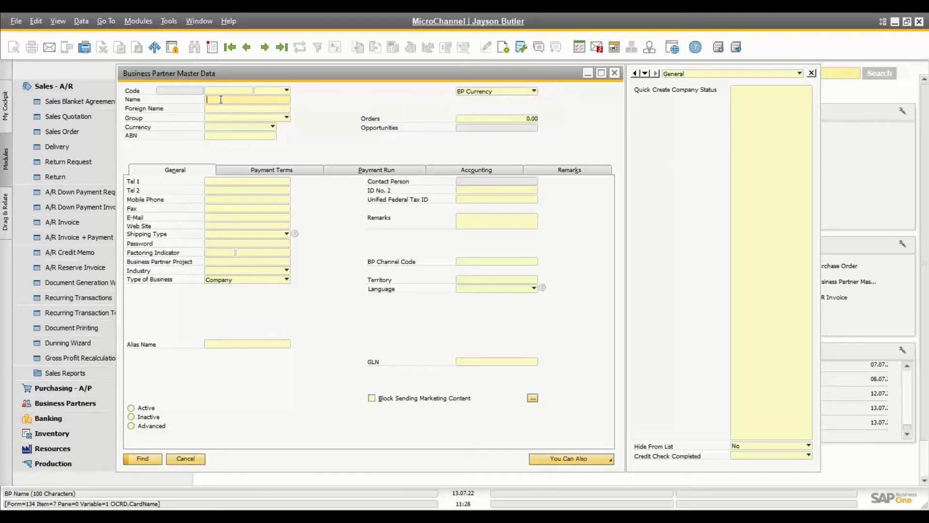
{"action": "type", "text": "*tech"}
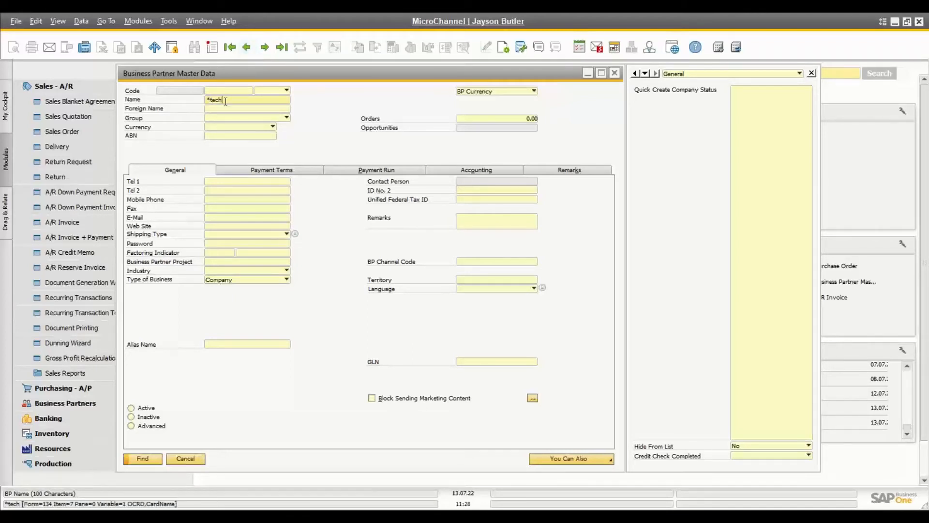
{"action": "type", "text": "*test"}
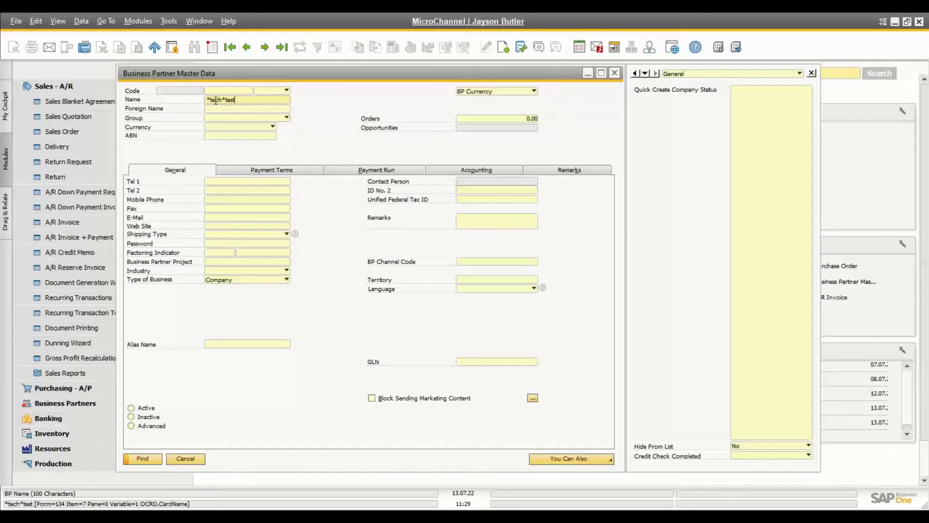
{"action": "key", "text": "BackSpace"}
{"action": "key", "text": "BackSpace"}
{"action": "key", "text": "BackSpace"}
{"action": "key", "text": "BackSpace"}
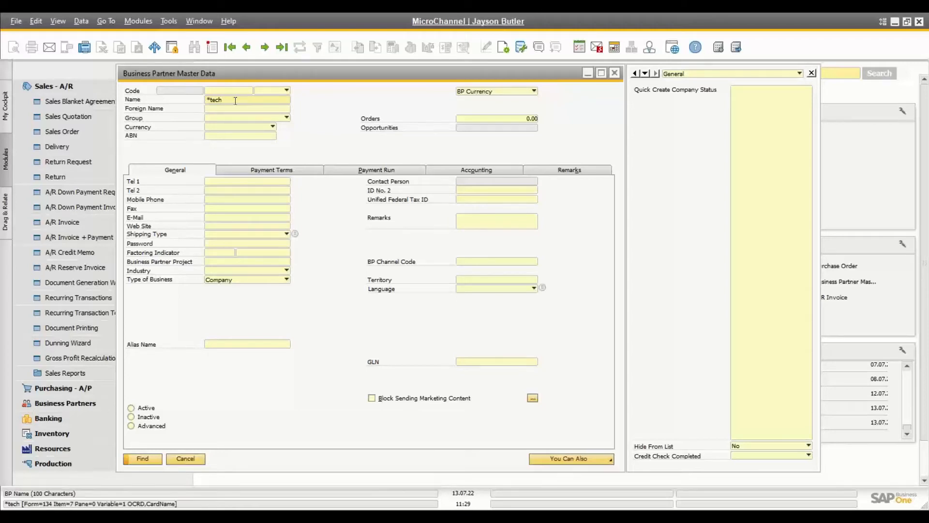
{"action": "left_click", "coordinate": [143, 459]}
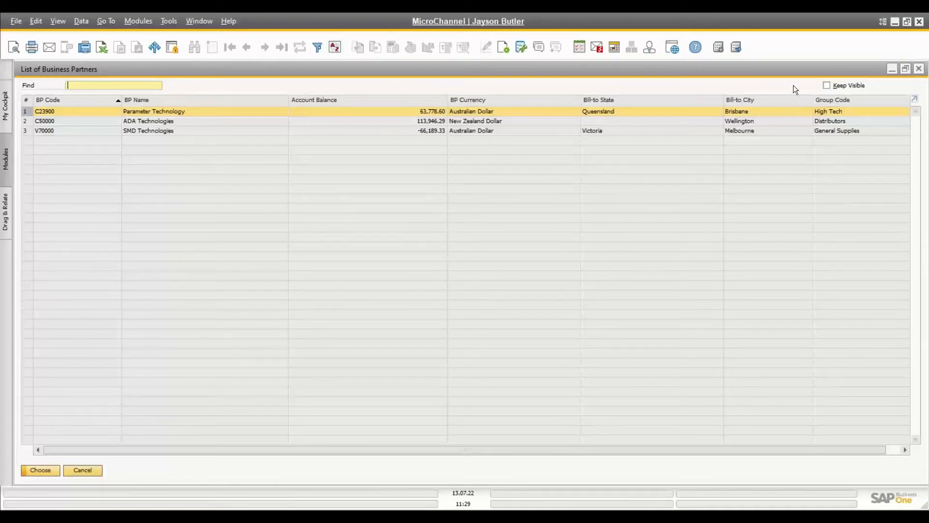
Step: Keep the results list visible and open, then close, the Parameter Technology record
{"action": "left_click", "coordinate": [826, 85]}
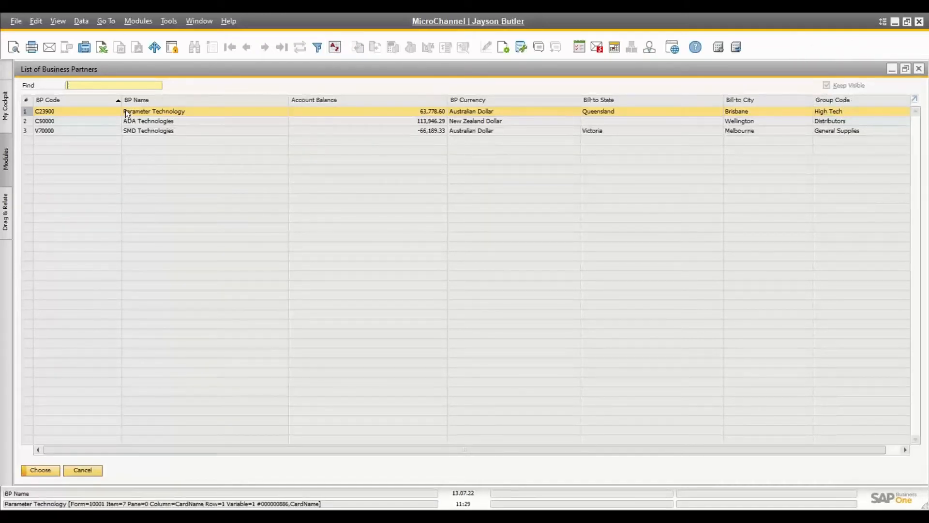
{"action": "double_click", "coordinate": [161, 111]}
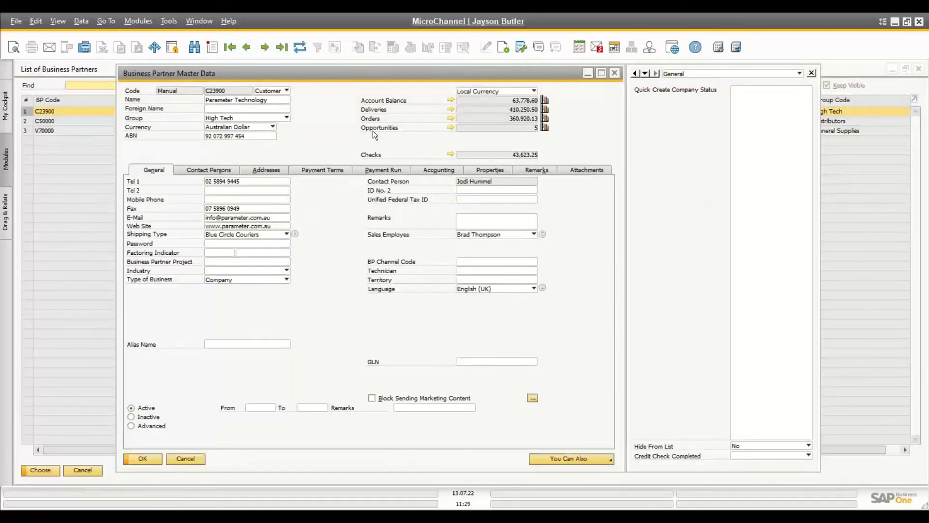
{"action": "left_click_drag", "start_coordinate": [379, 75], "coordinate": [364, 162]}
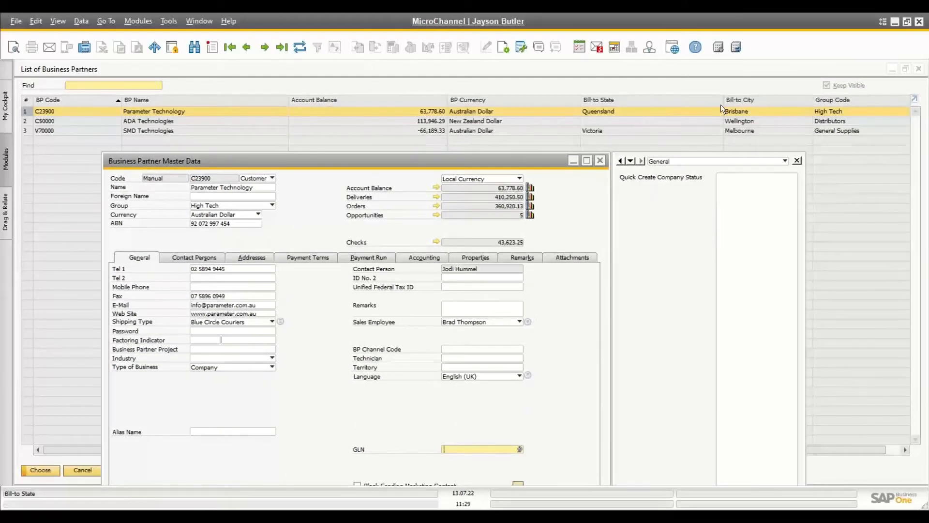
{"action": "left_click_drag", "start_coordinate": [480, 158], "coordinate": [494, 70]}
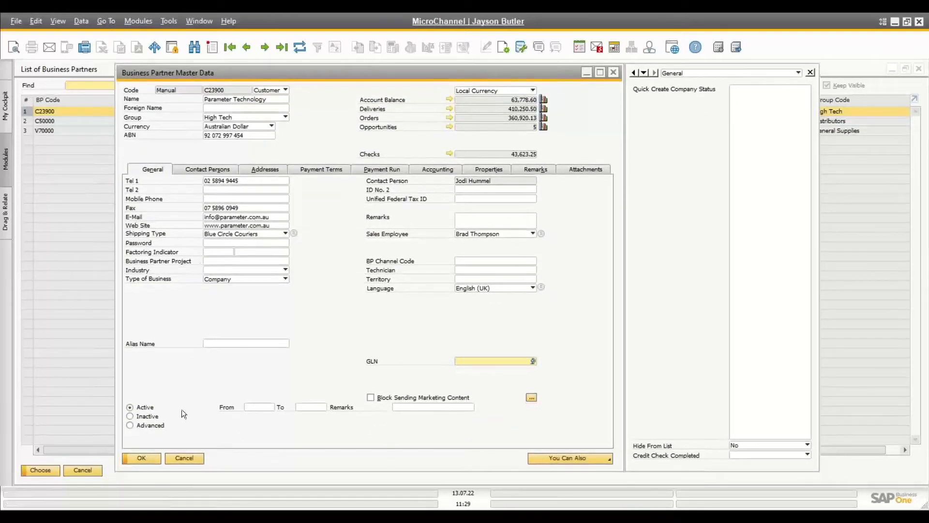
{"action": "left_click", "coordinate": [184, 457]}
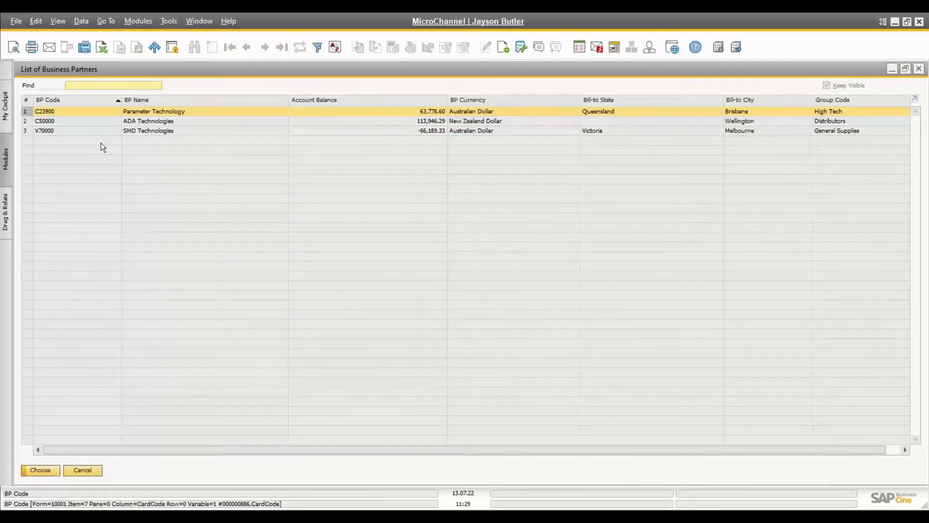
Step: Open and close the ADA Technologies record, then cancel the results list
{"action": "left_click", "coordinate": [83, 122]}
{"action": "double_click", "coordinate": [83, 122]}
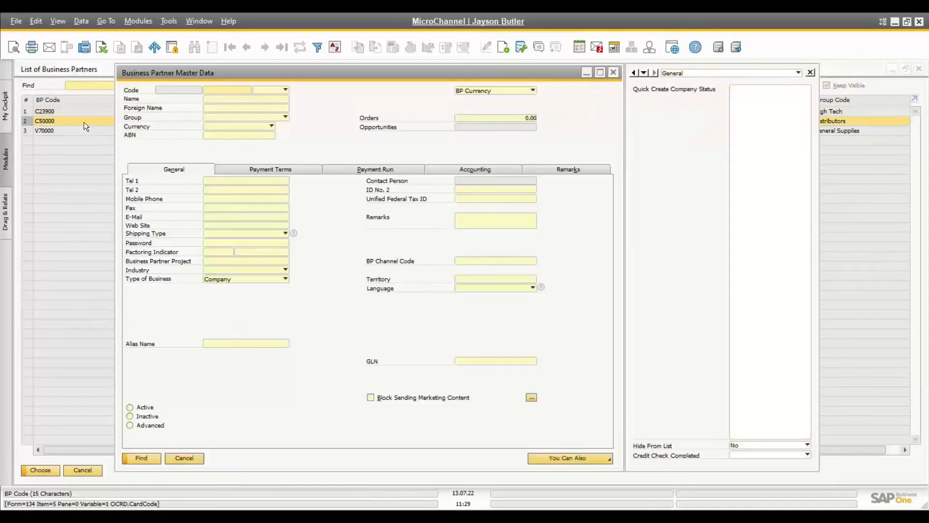
{"action": "left_click", "coordinate": [182, 455]}
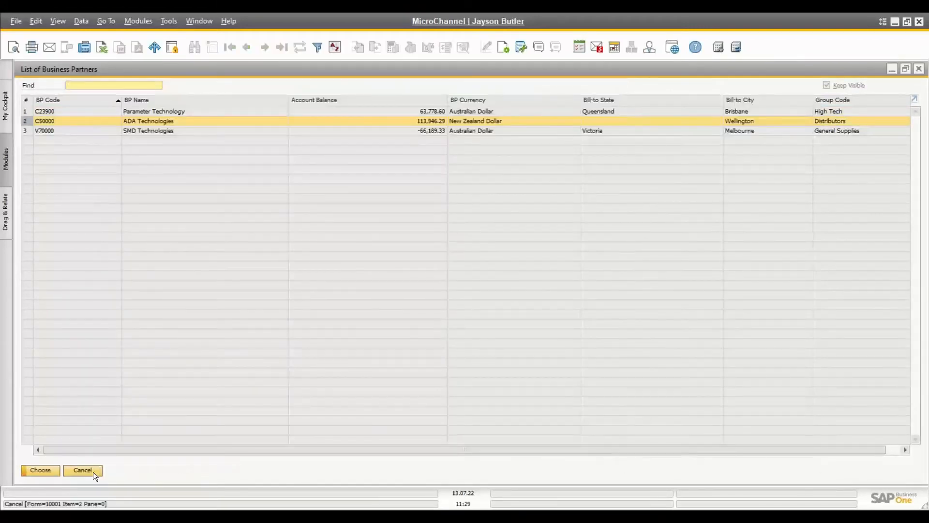
{"action": "left_click", "coordinate": [82, 470]}
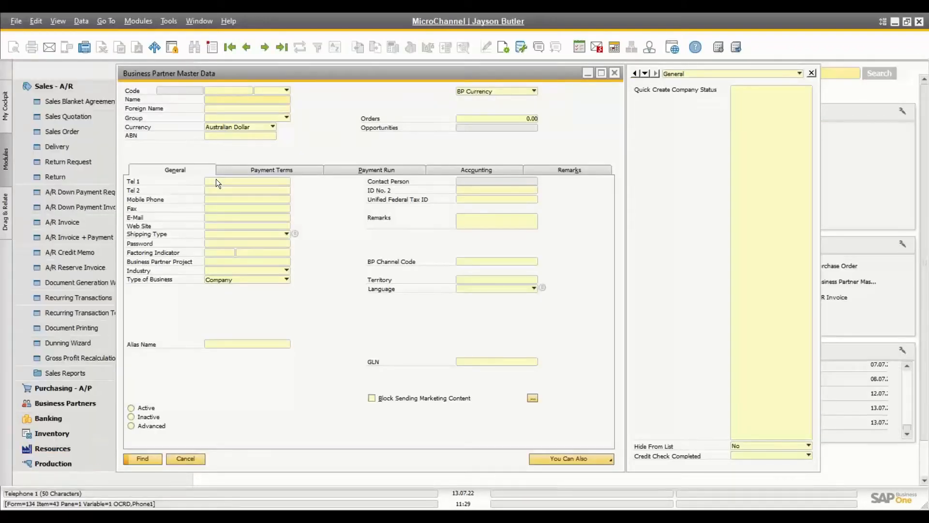
Step: Search for business partners whose currency is New Zealand Dollar and close the results
{"action": "left_click", "coordinate": [230, 127]}
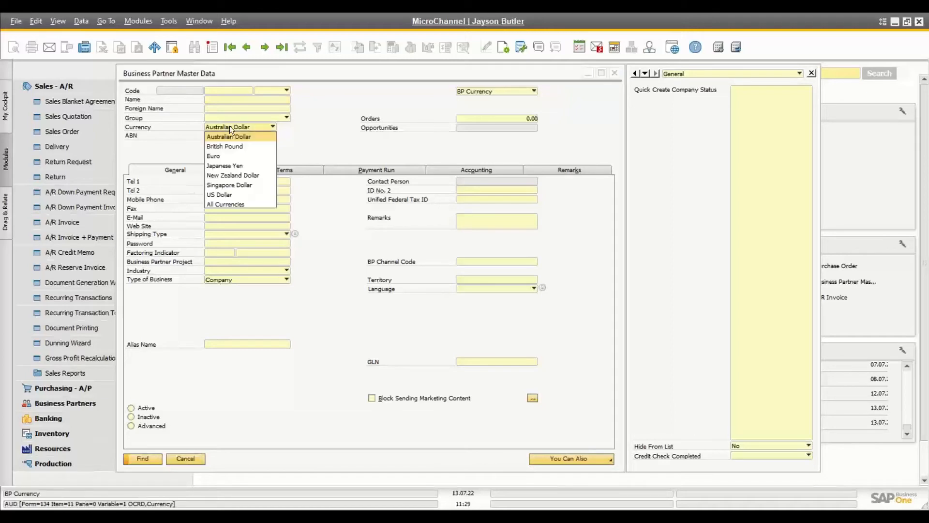
{"action": "left_click", "coordinate": [230, 175]}
{"action": "left_click", "coordinate": [137, 459]}
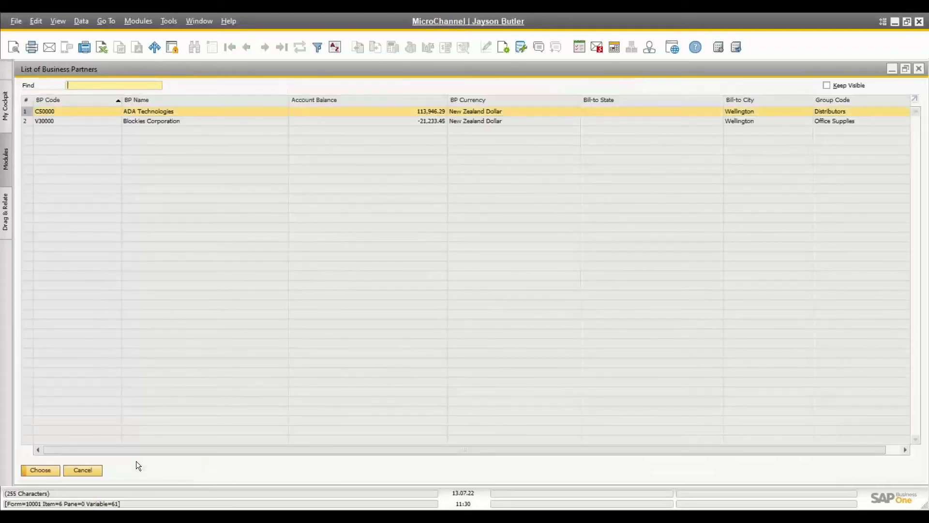
{"action": "left_click", "coordinate": [87, 471]}
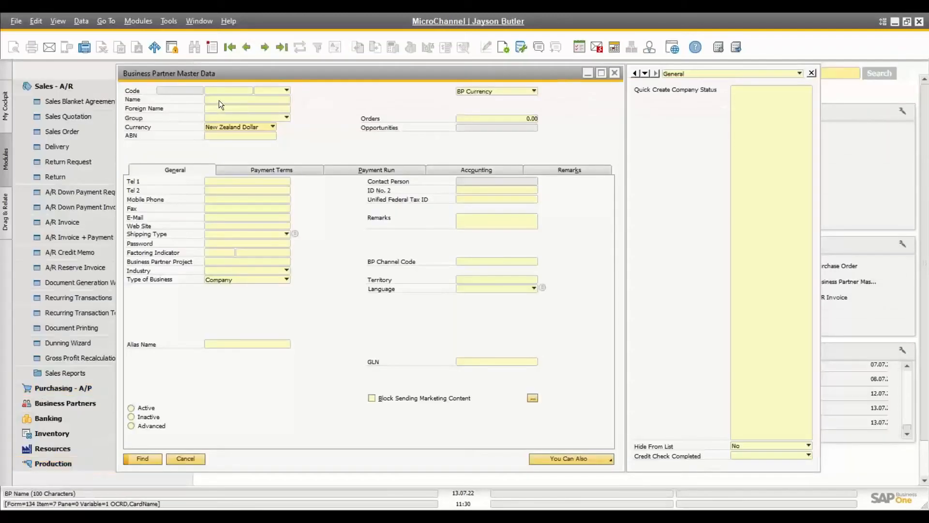
Step: Rerun the currency search, then search names with *tech to bring up ADA Technologies
{"action": "left_click", "coordinate": [141, 460]}
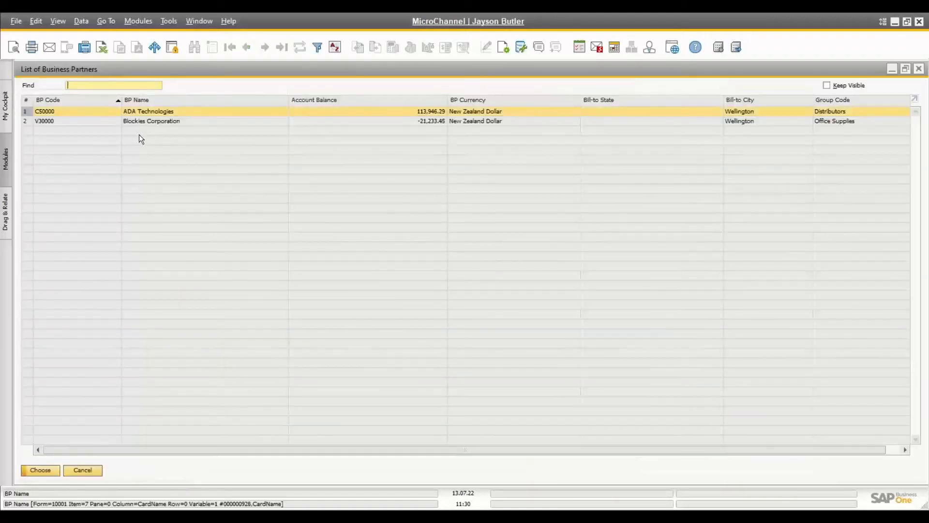
{"action": "left_click", "coordinate": [82, 468]}
{"action": "type", "text": "*tech"}
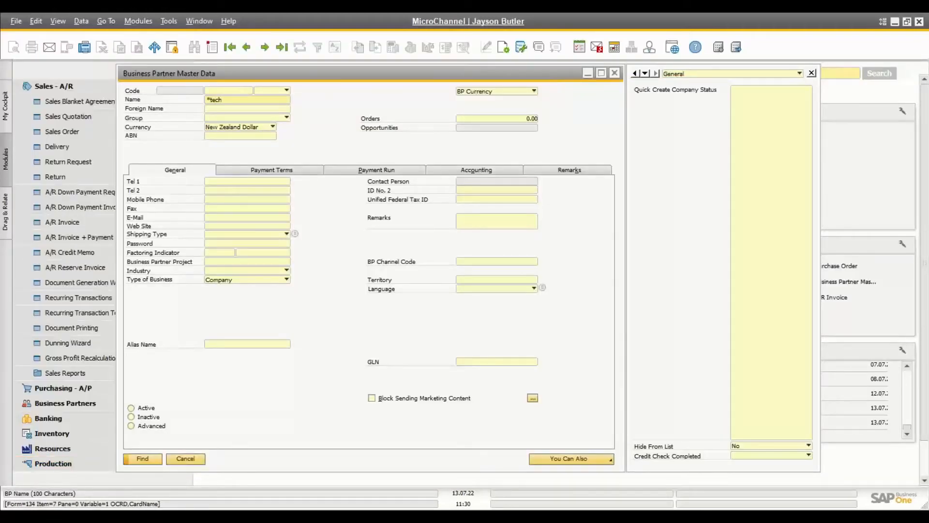
{"action": "left_click", "coordinate": [142, 458]}
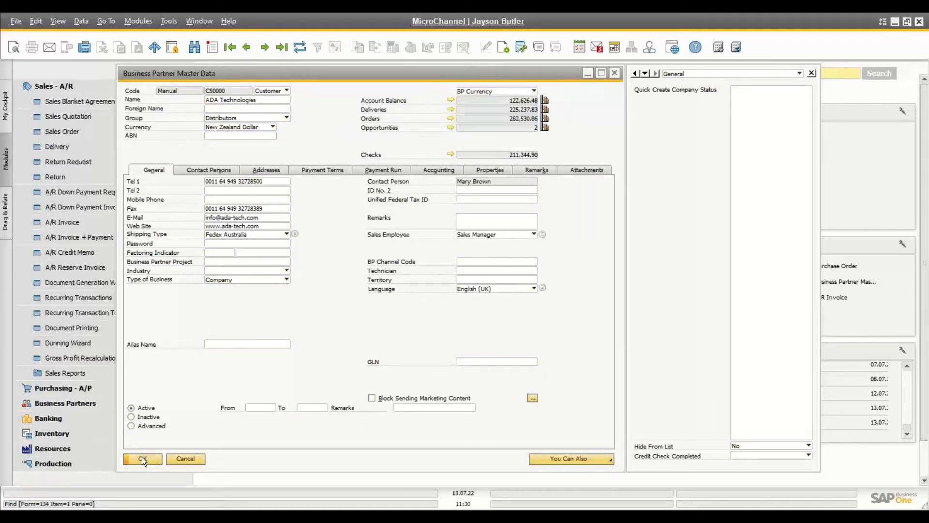
Step: Put the partner form in Find mode and try a search with no criteria
{"action": "left_click", "coordinate": [197, 50]}
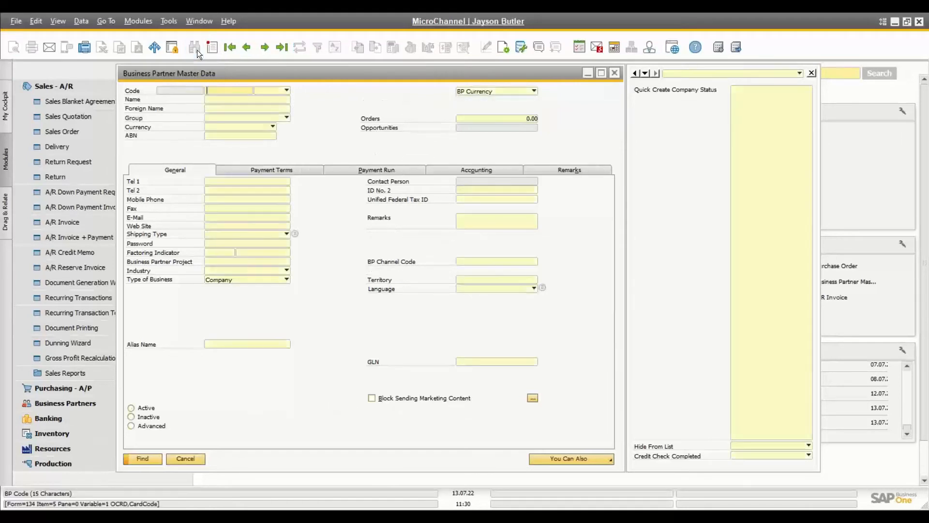
{"action": "key", "text": "Tab"}
{"action": "key", "text": "Tab"}
{"action": "key", "text": "Tab"}
{"action": "key", "text": "Tab"}
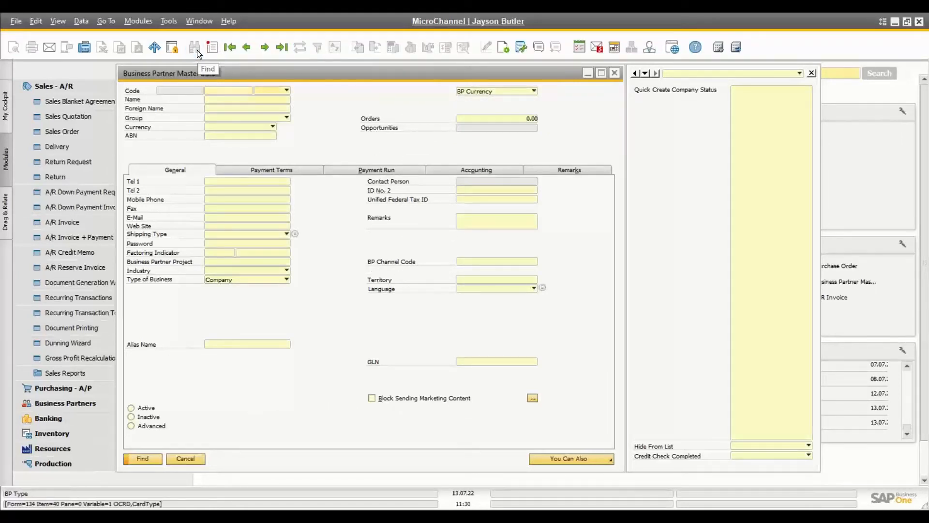
{"action": "key", "text": "Tab"}
{"action": "key", "text": "Tab"}
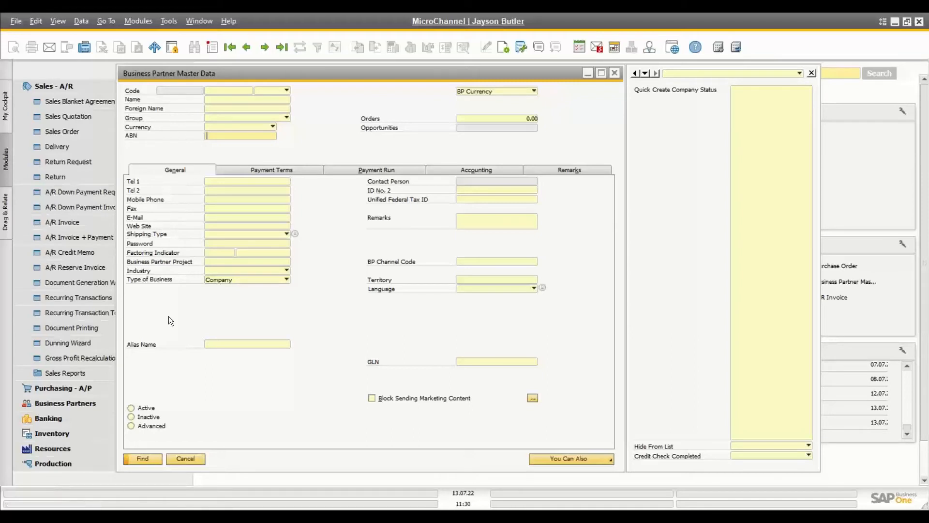
{"action": "left_click", "coordinate": [143, 460]}
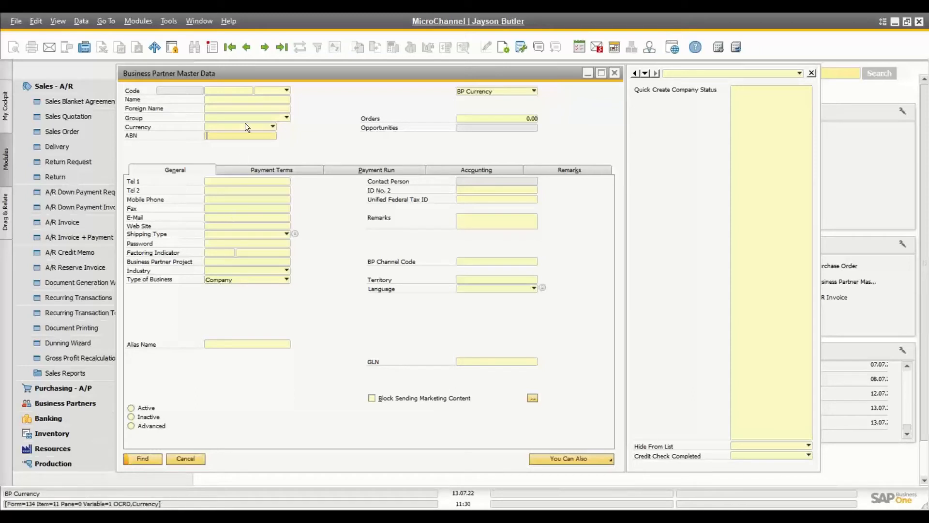
Step: Search the Name field with * to list all 34 business partners, then close the list
{"action": "left_click", "coordinate": [233, 101]}
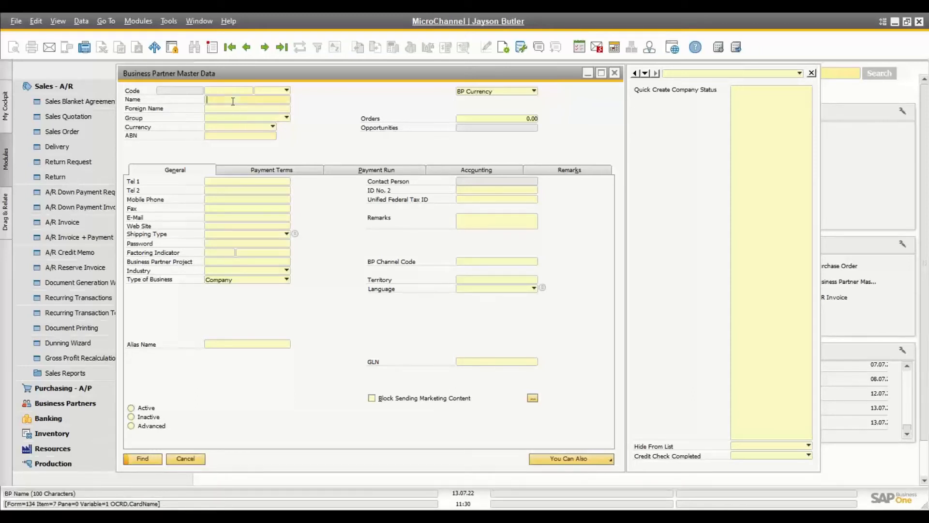
{"action": "type", "text": "*"}
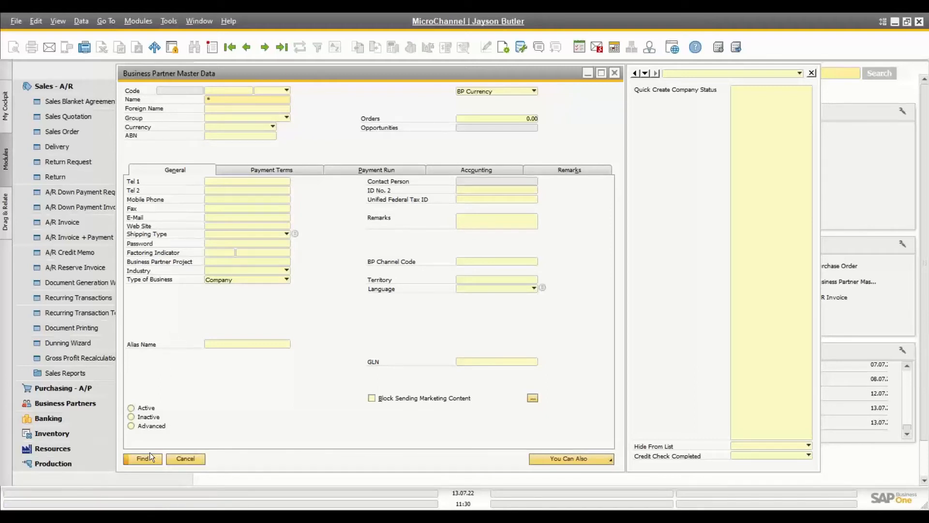
{"action": "key", "text": "Return"}
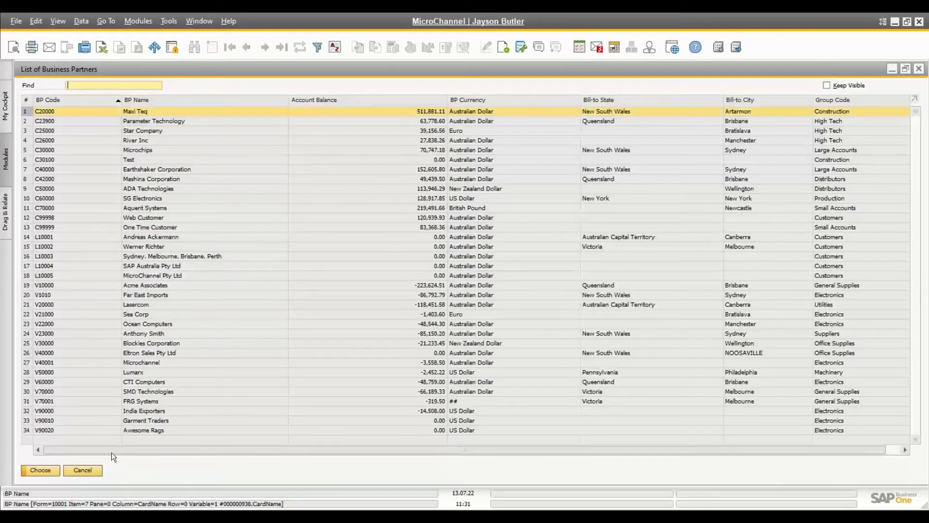
{"action": "left_click", "coordinate": [97, 470]}
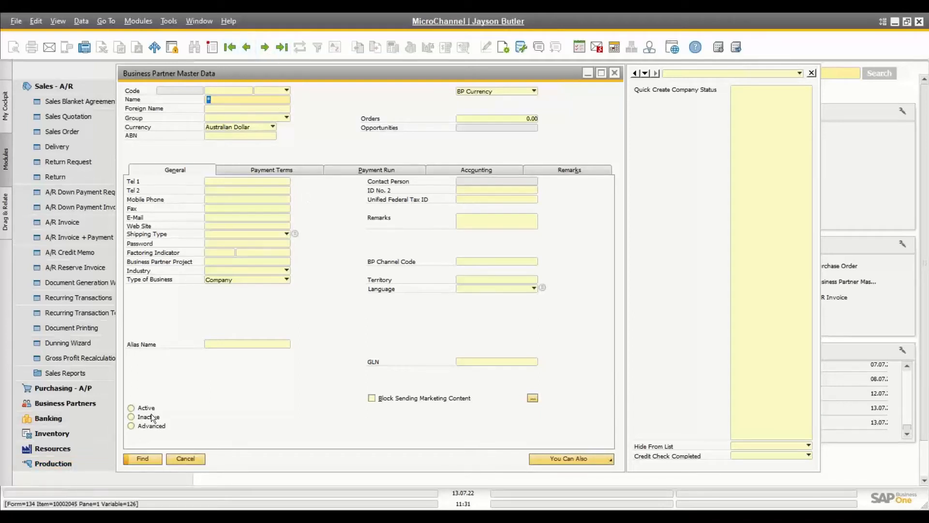
{"action": "left_click", "coordinate": [213, 49]}
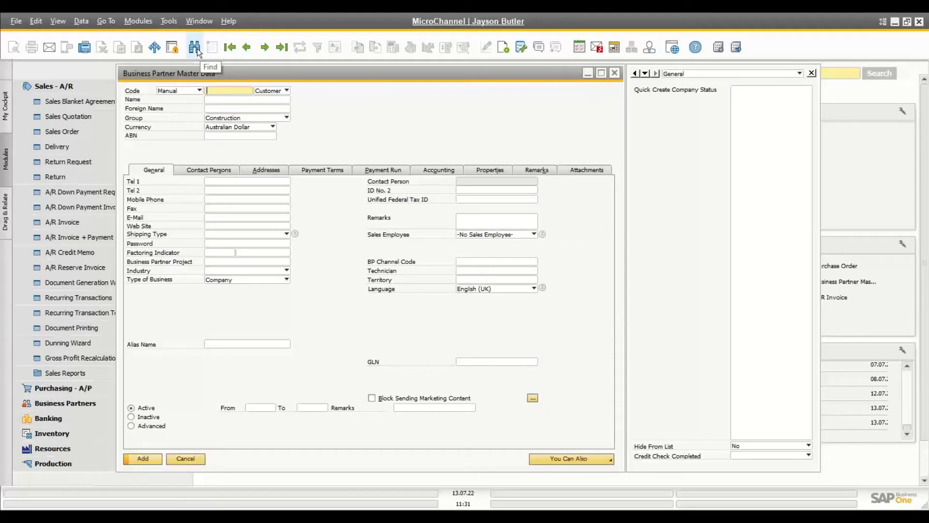
{"action": "left_click", "coordinate": [197, 48]}
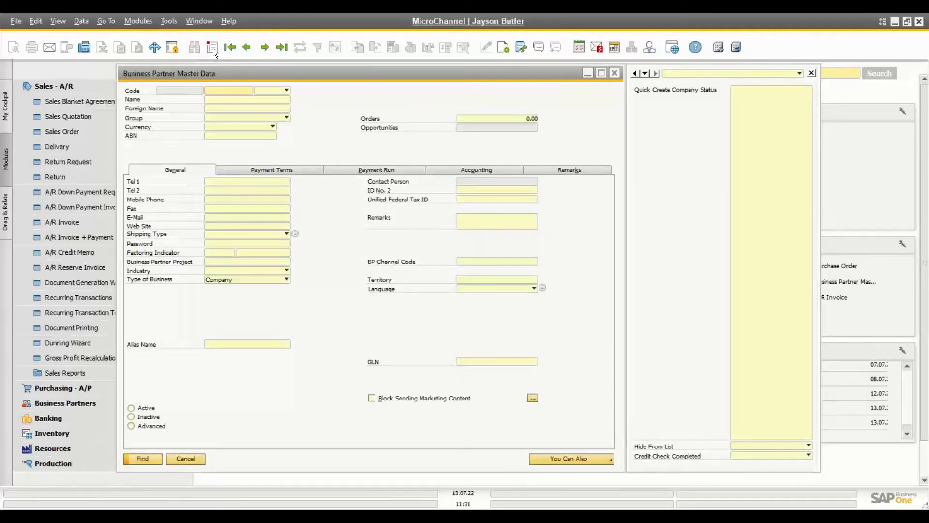
{"action": "left_click", "coordinate": [214, 48]}
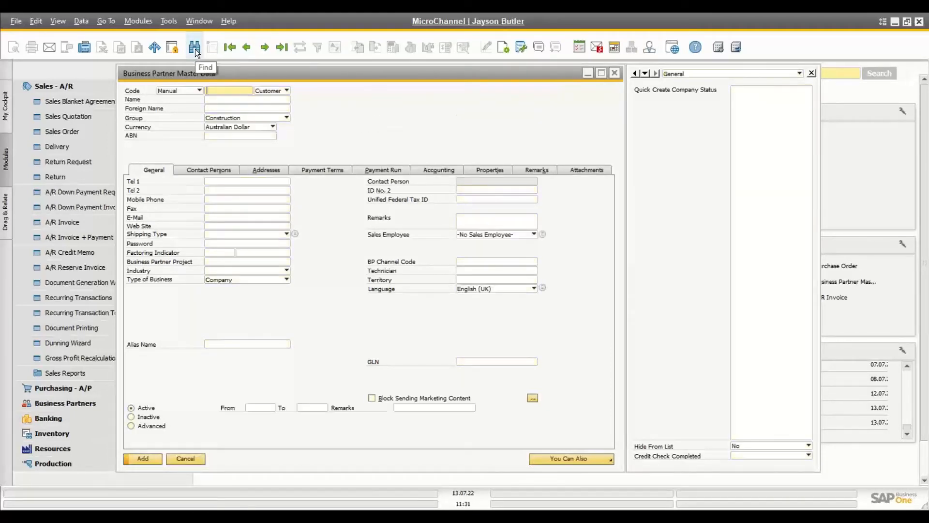
{"action": "left_click", "coordinate": [195, 49]}
{"action": "left_click", "coordinate": [212, 48]}
{"action": "left_click", "coordinate": [194, 48]}
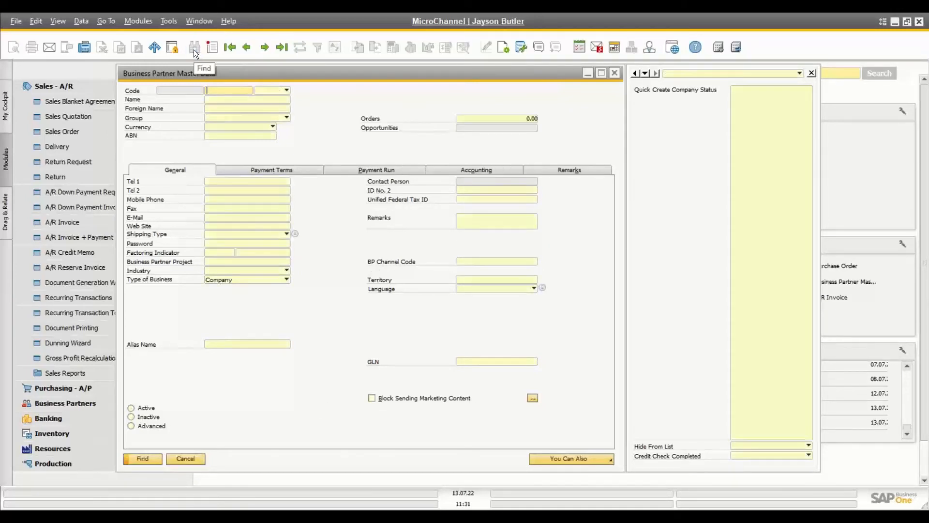
{"action": "key", "text": "ctrl+a"}
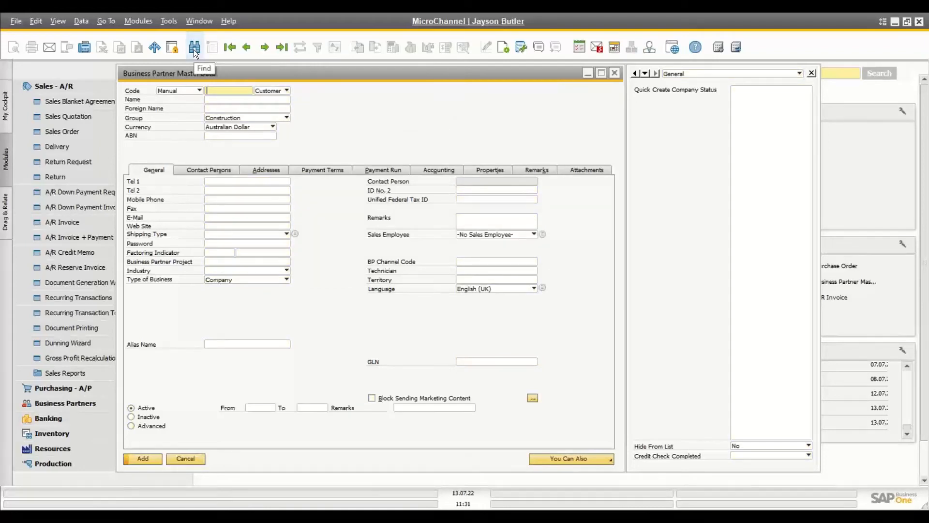
{"action": "left_click", "coordinate": [193, 49]}
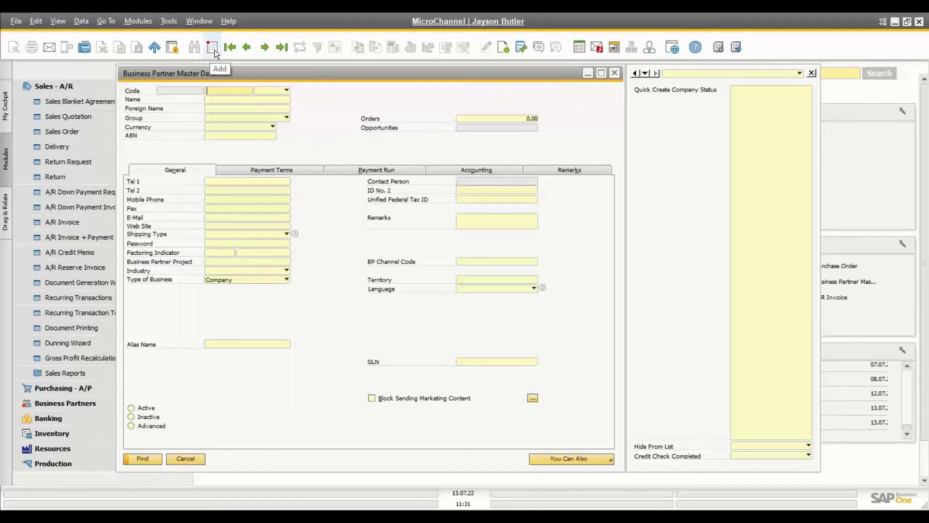
Step: Switch the partner form between Add and Find modes, then load the first record, Maxi Teq
{"action": "left_click", "coordinate": [214, 50]}
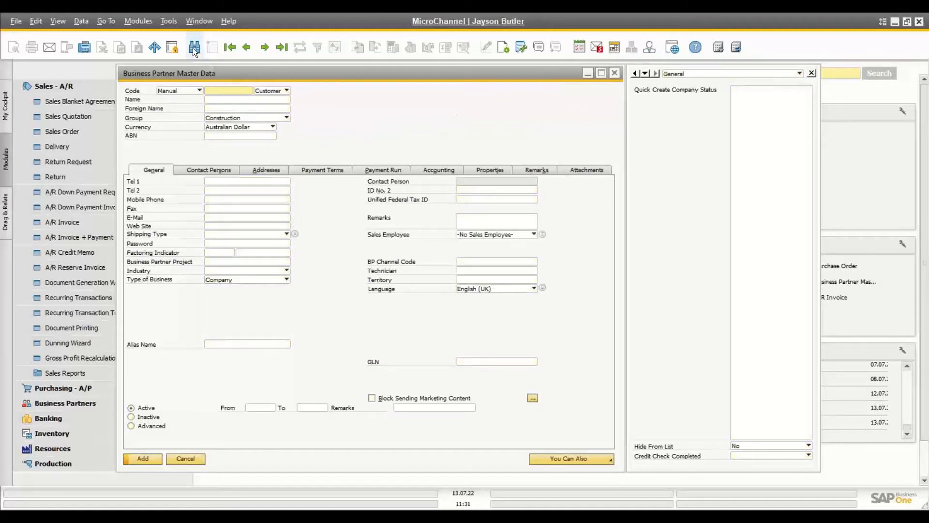
{"action": "left_click", "coordinate": [193, 48]}
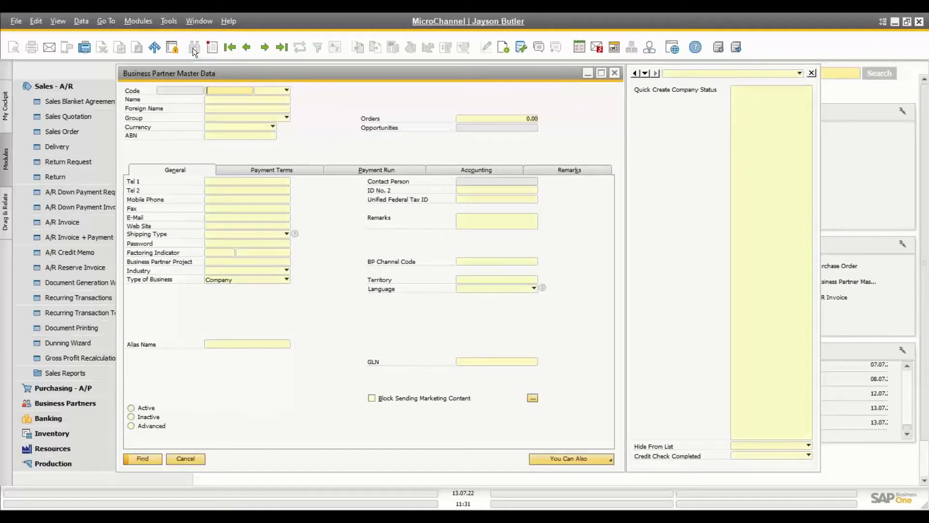
{"action": "left_click", "coordinate": [229, 47]}
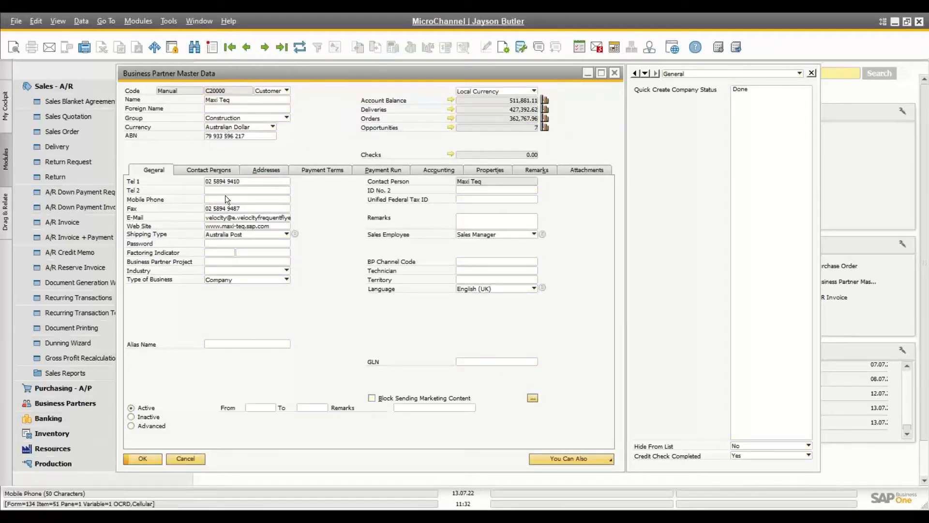
Step: Update the Tel 1 phone number, save the record, and close the partner form
{"action": "left_click", "coordinate": [243, 181]}
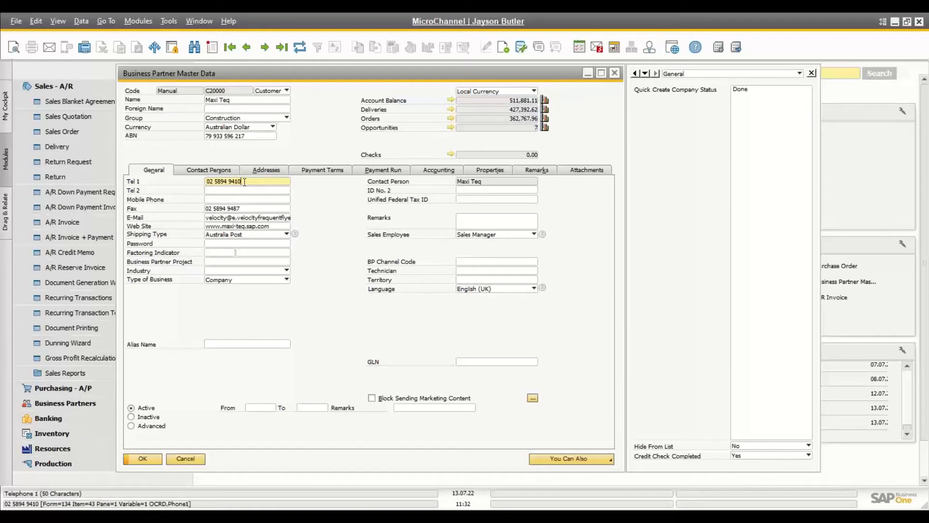
{"action": "left_click", "coordinate": [146, 458]}
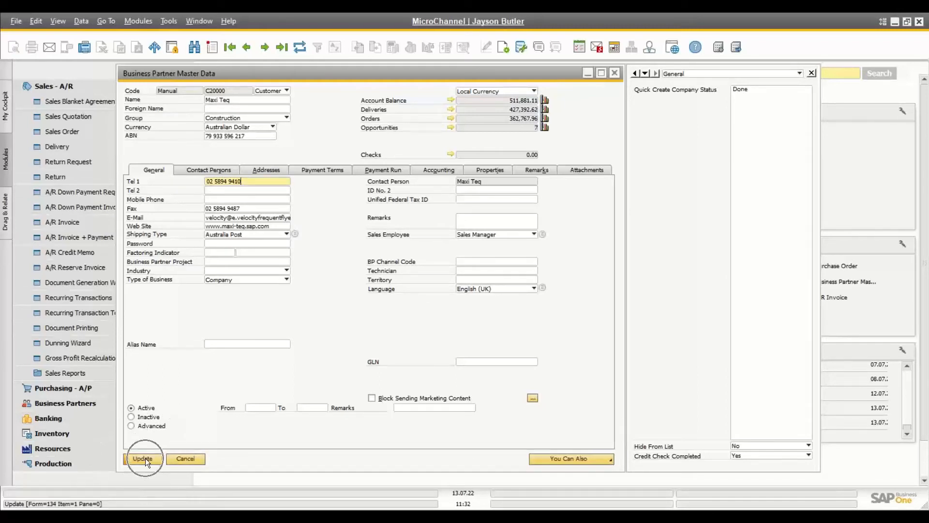
{"action": "left_click", "coordinate": [154, 459]}
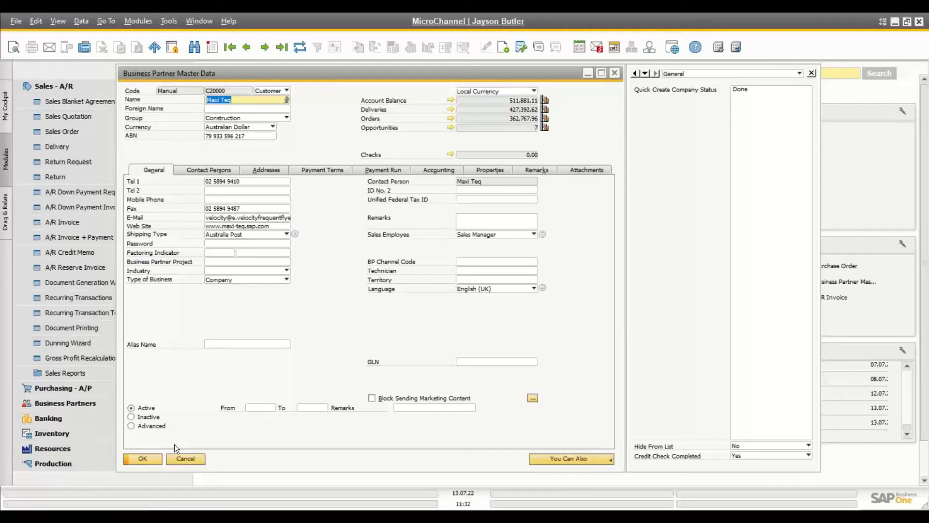
{"action": "left_click", "coordinate": [185, 459]}
Step: View the first item in Item Master Data, then start a new Sales Order, No. 1001
{"action": "left_click", "coordinate": [99, 85]}
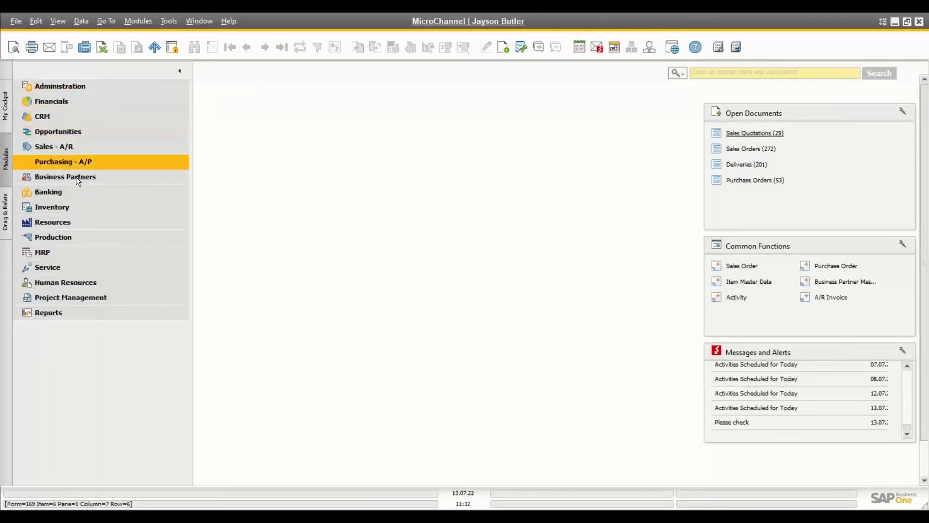
{"action": "left_click", "coordinate": [68, 204]}
{"action": "left_click", "coordinate": [68, 221]}
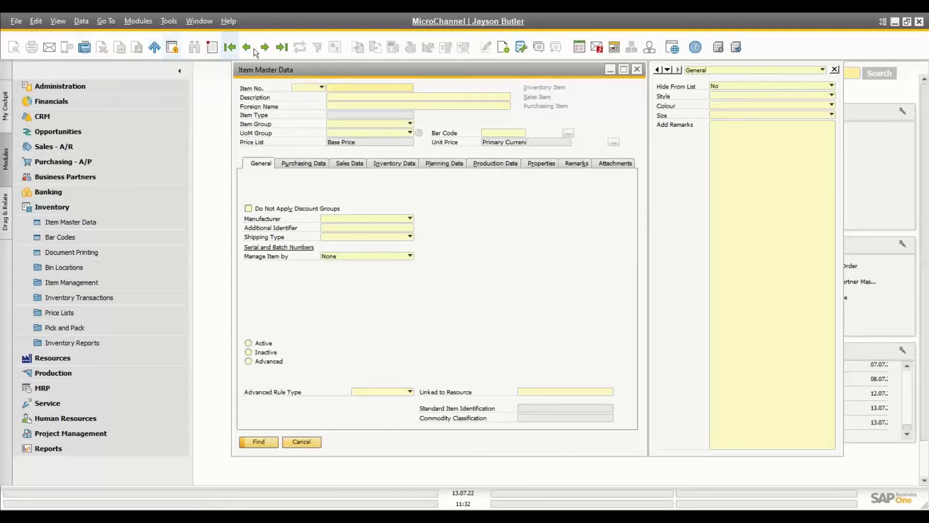
{"action": "left_click_drag", "start_coordinate": [398, 72], "coordinate": [332, 76]}
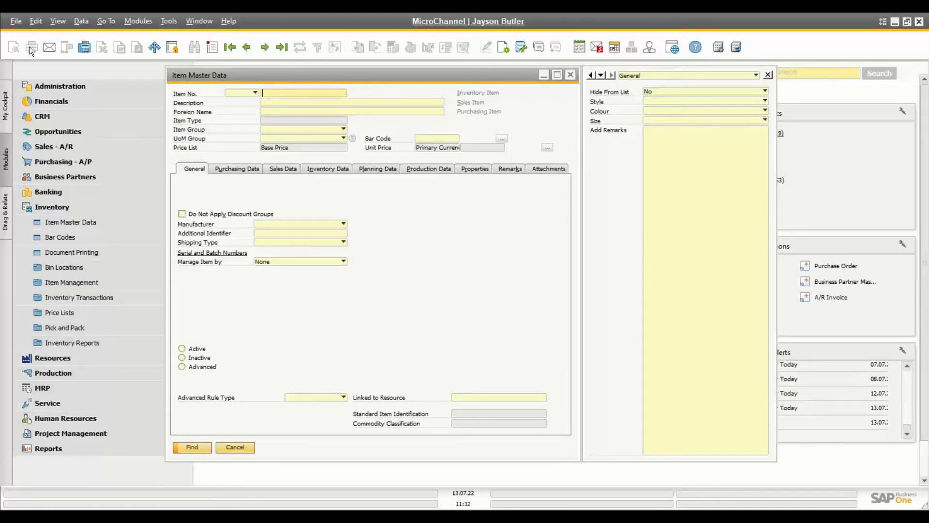
{"action": "left_click", "coordinate": [49, 47]}
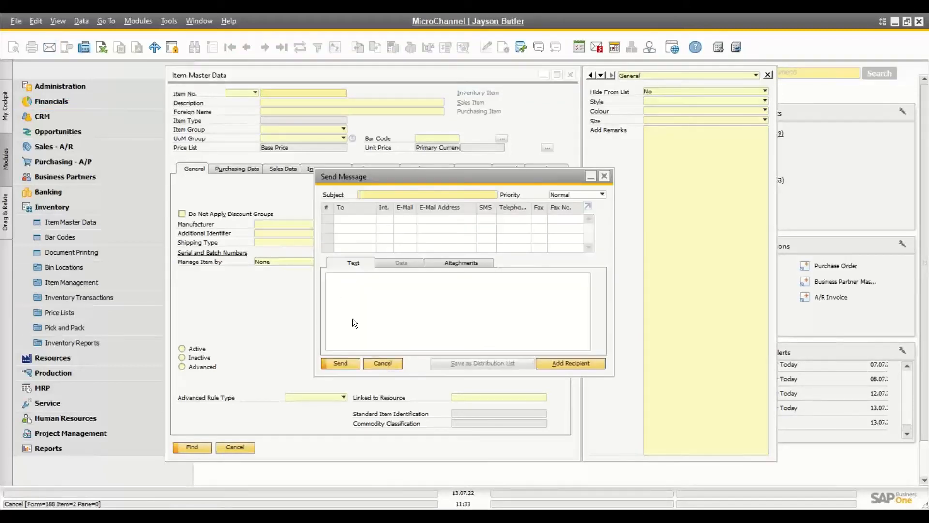
{"action": "left_click", "coordinate": [388, 361]}
{"action": "left_click", "coordinate": [229, 48]}
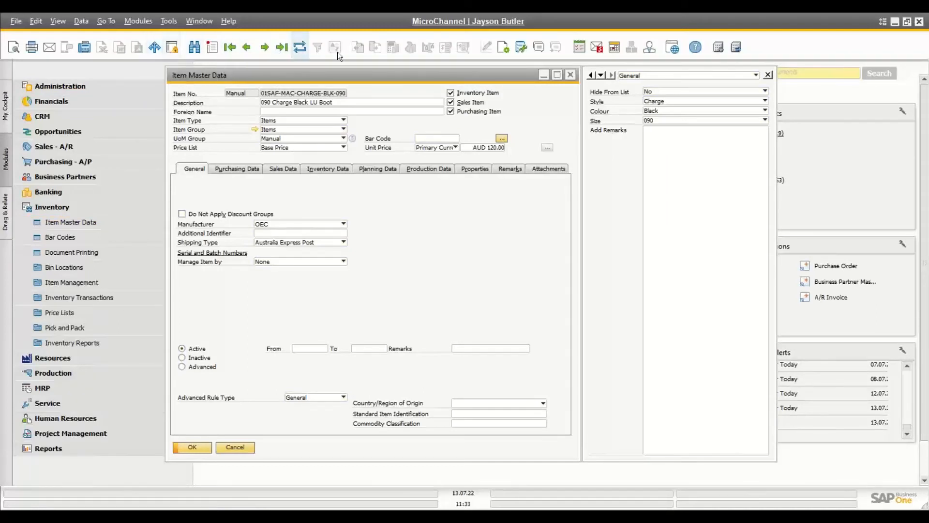
{"action": "left_click", "coordinate": [69, 145]}
{"action": "left_click", "coordinate": [68, 193]}
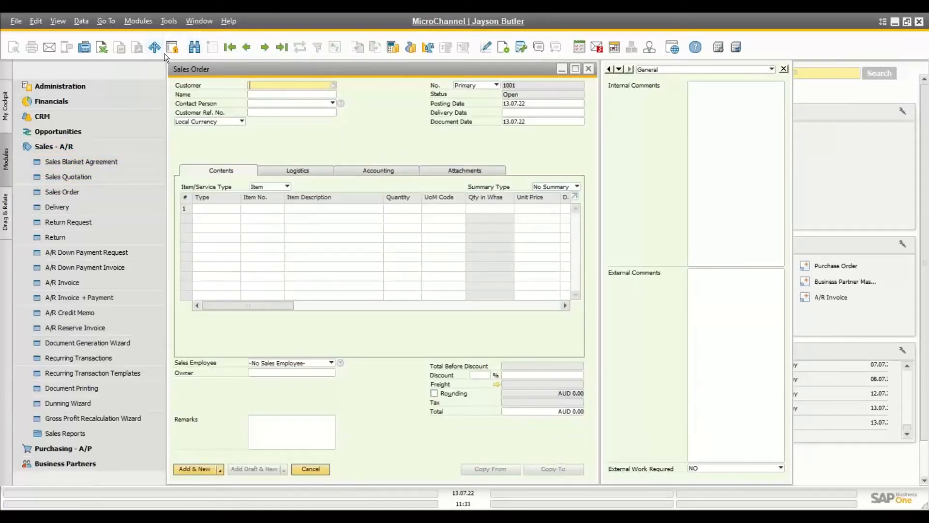
Step: Step back to Sales Order 1000 (seven lines, AUD 3,157.14) and close its confirmation preview
{"action": "left_click", "coordinate": [247, 47]}
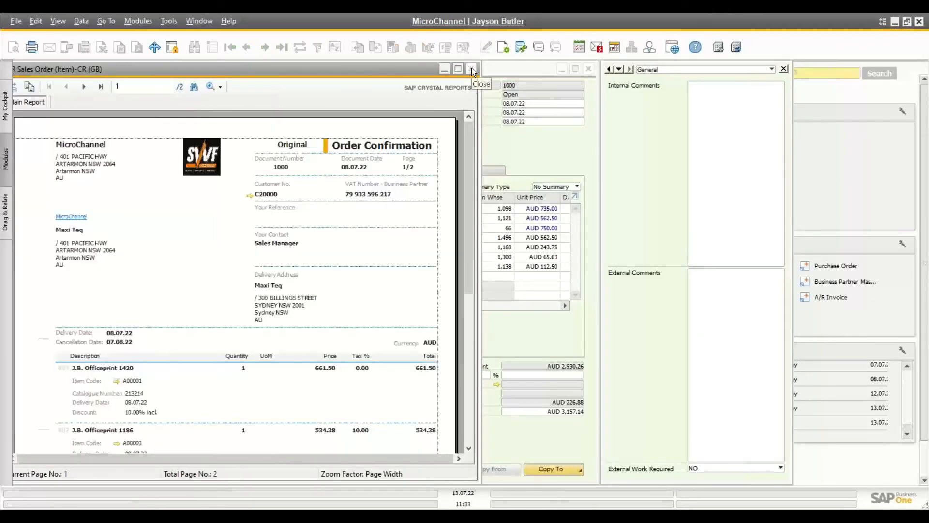
{"action": "left_click", "coordinate": [472, 70]}
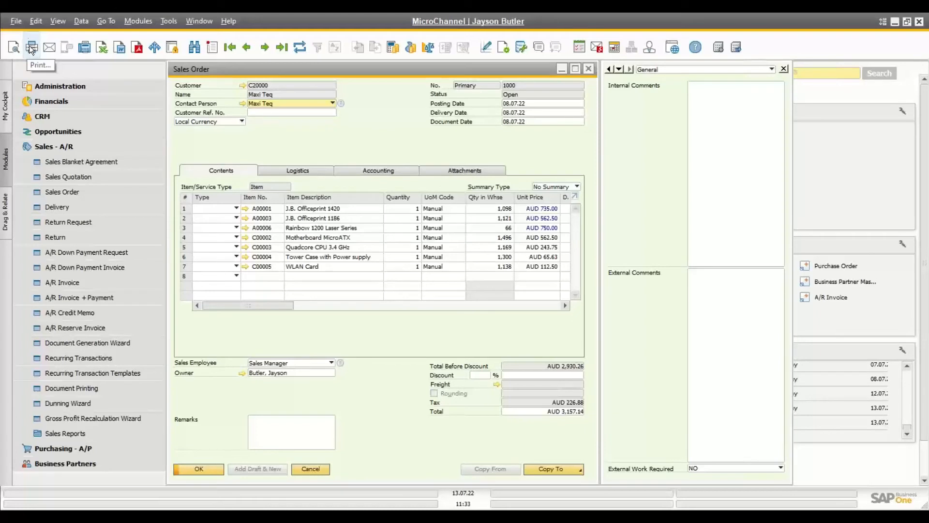
Step: Bring up the Print dialog from the File menu and cancel it
{"action": "left_click", "coordinate": [16, 24]}
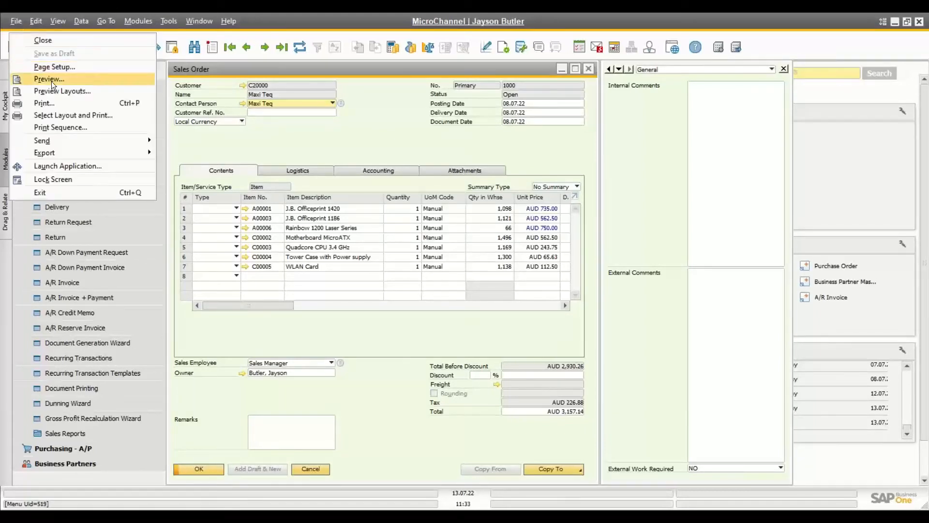
{"action": "left_click", "coordinate": [56, 101]}
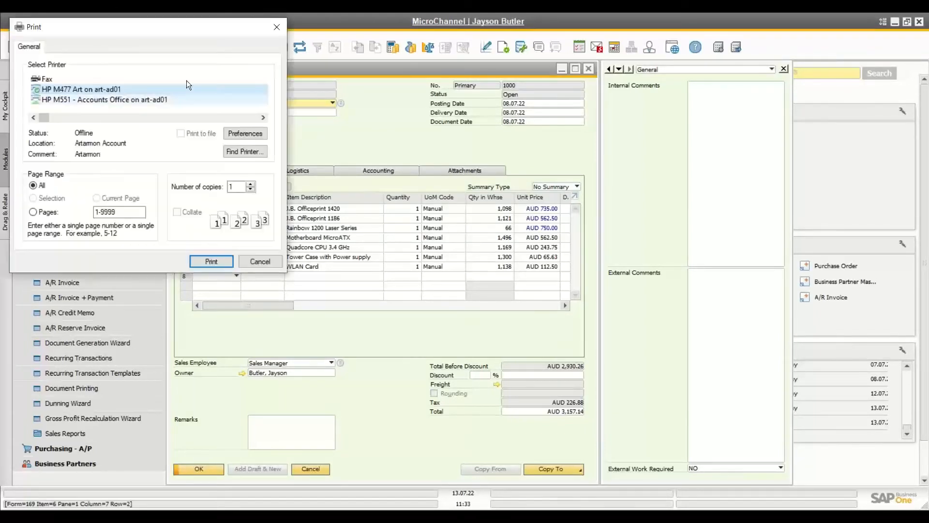
{"action": "left_click", "coordinate": [260, 261]}
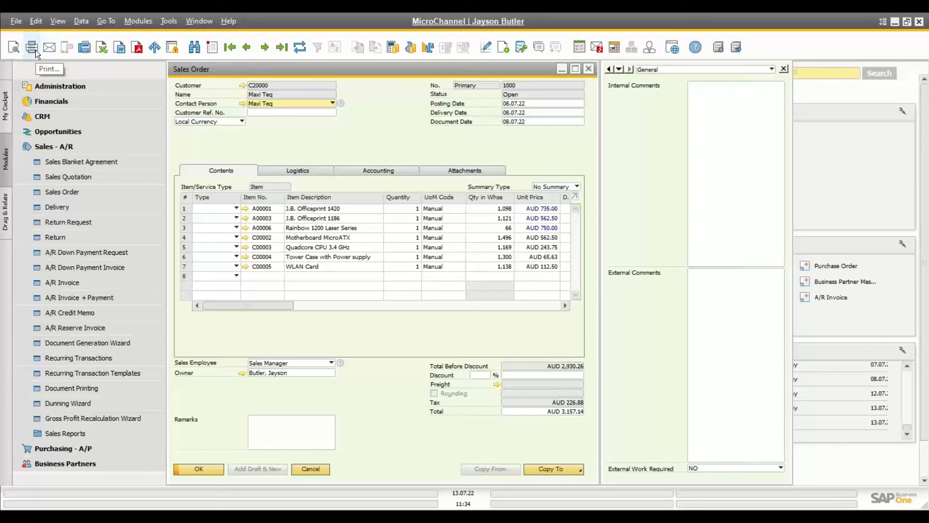
Step: Export order 1000 to a text file 'Sales Order' in Downloads, accepting the currency prompt
{"action": "left_click", "coordinate": [100, 49]}
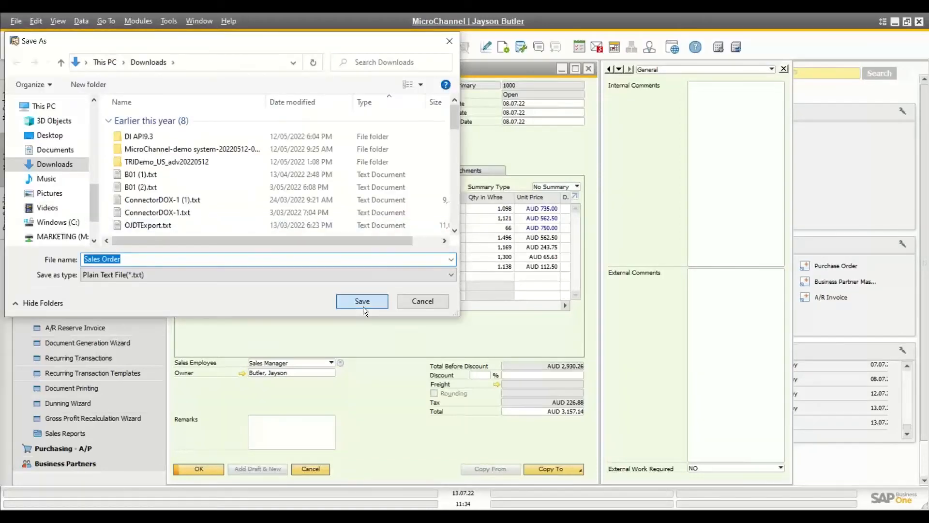
{"action": "left_click", "coordinate": [363, 305]}
{"action": "left_click", "coordinate": [220, 330]}
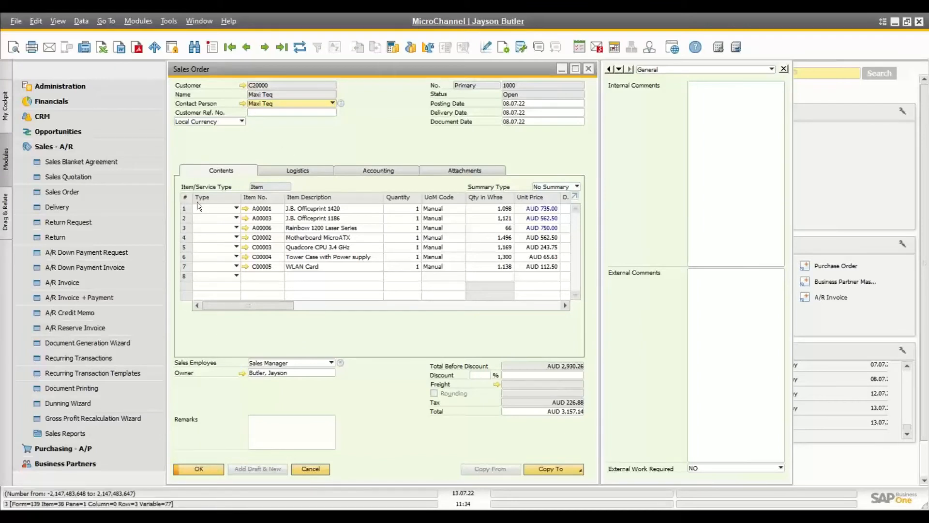
Step: Copy the whole item table, then dismiss Launch Application without running anything
{"action": "right_click", "coordinate": [278, 196]}
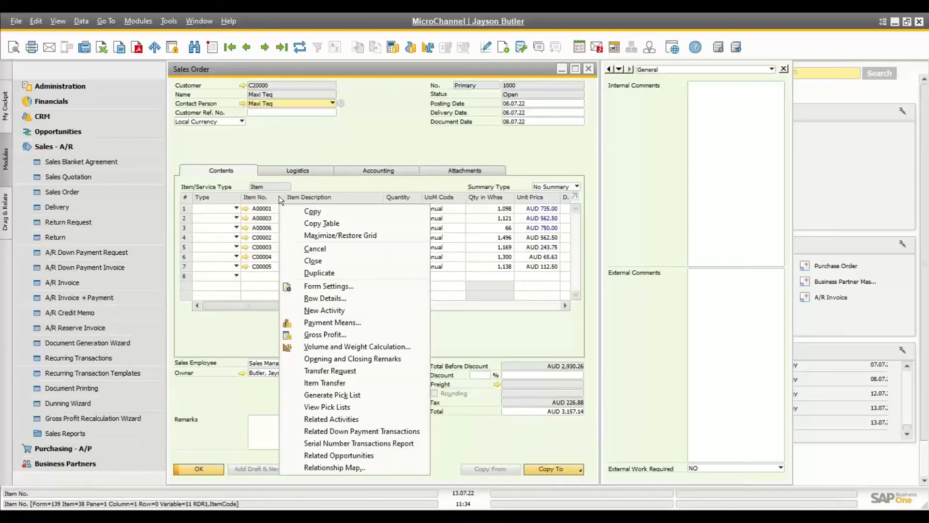
{"action": "left_click", "coordinate": [319, 225]}
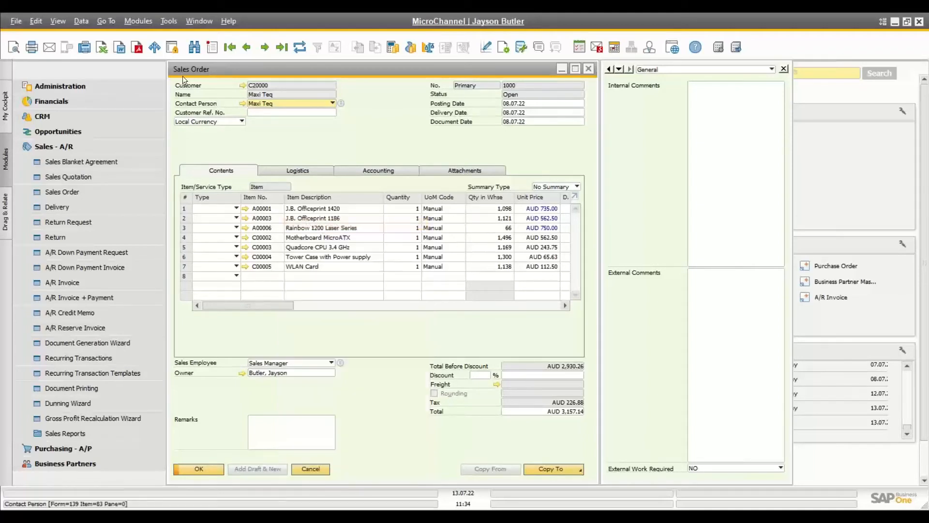
{"action": "left_click", "coordinate": [155, 47]}
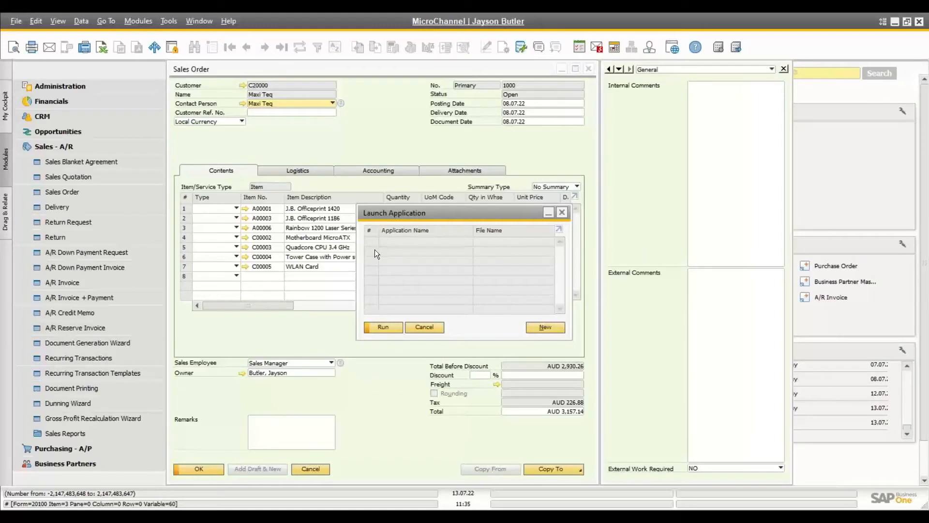
{"action": "left_click", "coordinate": [424, 327]}
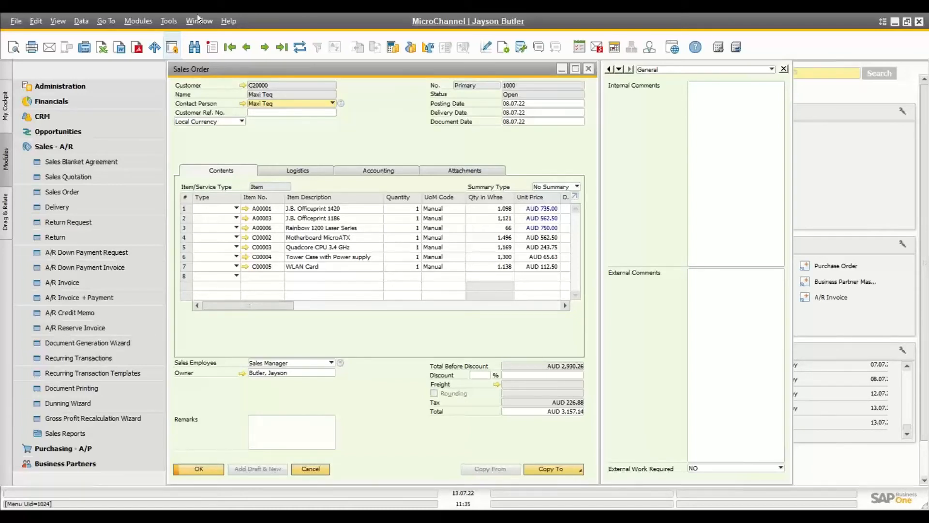
Step: Lock the application, then unlock it with the manager password
{"action": "left_click", "coordinate": [173, 47]}
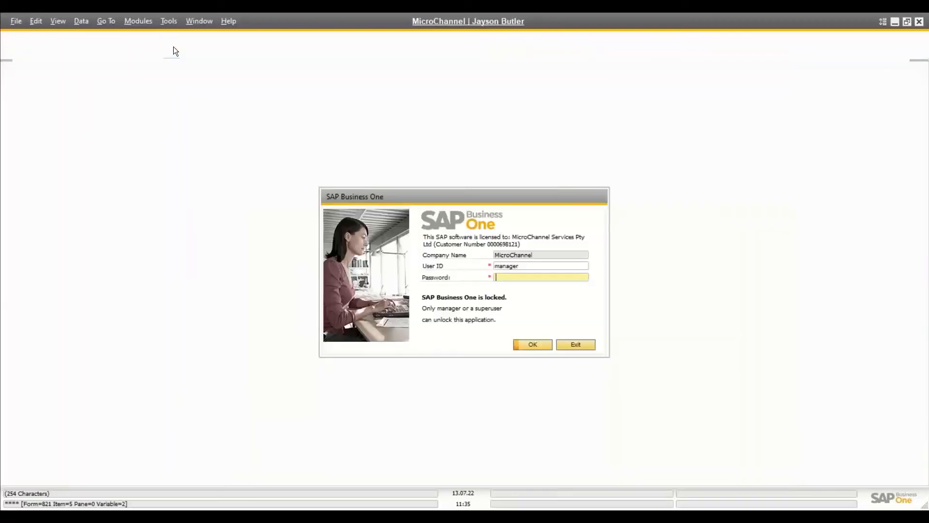
{"action": "type", "text": "•••••"}
{"action": "key", "text": "Return"}
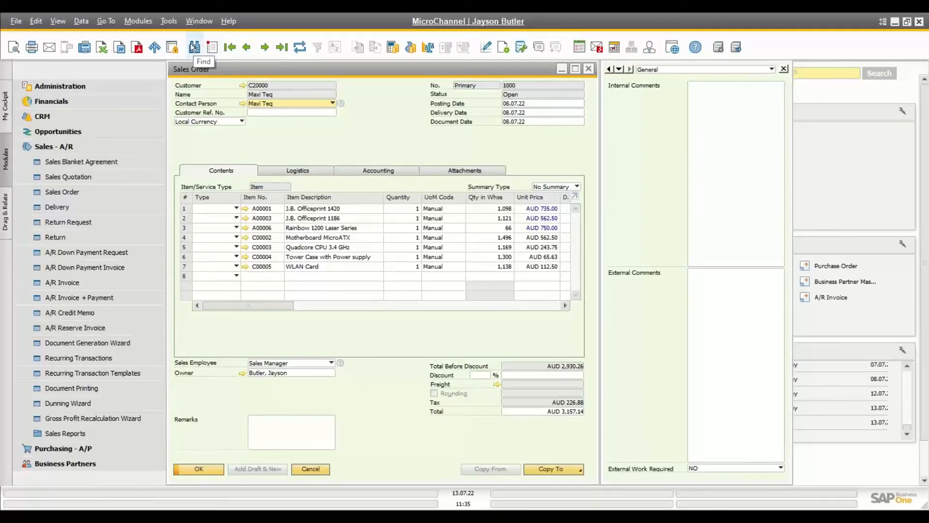
Step: Page through the sales orders from the first record, ending on the latest, No. 1000
{"action": "left_click", "coordinate": [228, 47]}
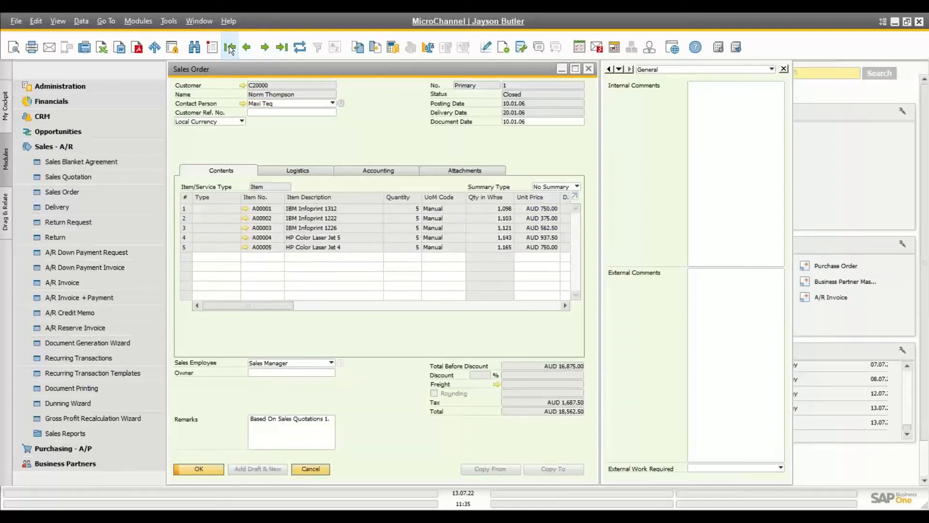
{"action": "left_click", "coordinate": [251, 47]}
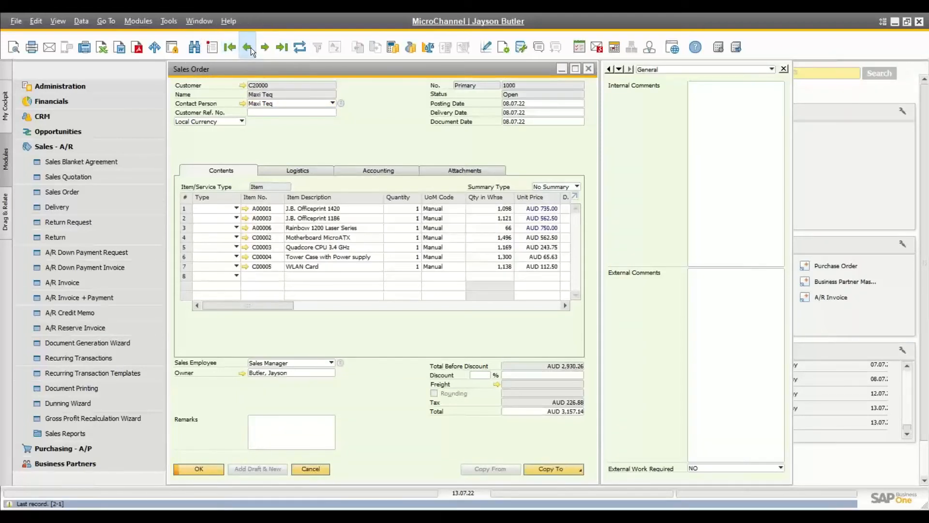
{"action": "left_click", "coordinate": [250, 48]}
{"action": "left_click", "coordinate": [250, 47]}
{"action": "left_click", "coordinate": [250, 47]}
{"action": "left_click", "coordinate": [251, 48]}
{"action": "left_click", "coordinate": [251, 47]}
{"action": "left_click", "coordinate": [251, 47]}
{"action": "left_click", "coordinate": [251, 48]}
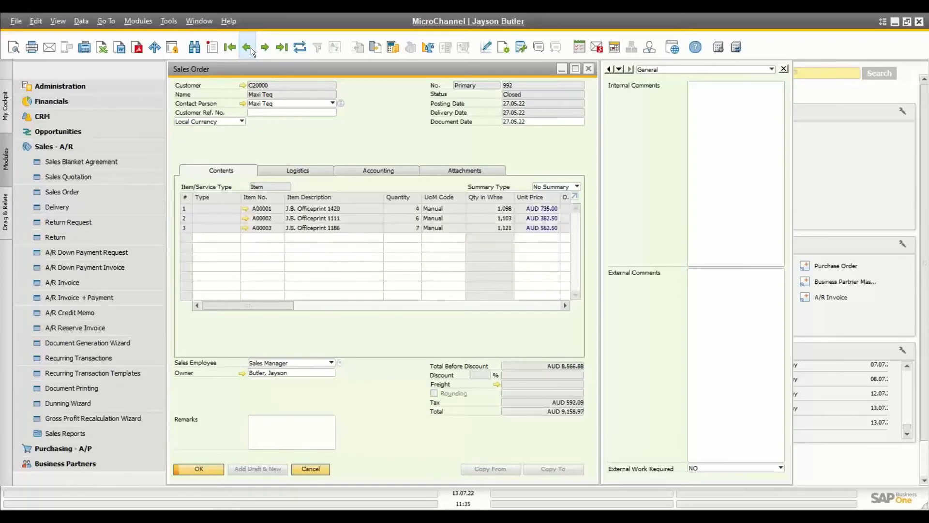
{"action": "left_click", "coordinate": [251, 47]}
{"action": "left_click", "coordinate": [264, 47]}
{"action": "left_click", "coordinate": [264, 48]}
{"action": "left_click", "coordinate": [264, 48]}
{"action": "left_click", "coordinate": [264, 47]}
{"action": "left_click", "coordinate": [264, 47]}
{"action": "left_click", "coordinate": [264, 47]}
{"action": "left_click", "coordinate": [280, 48]}
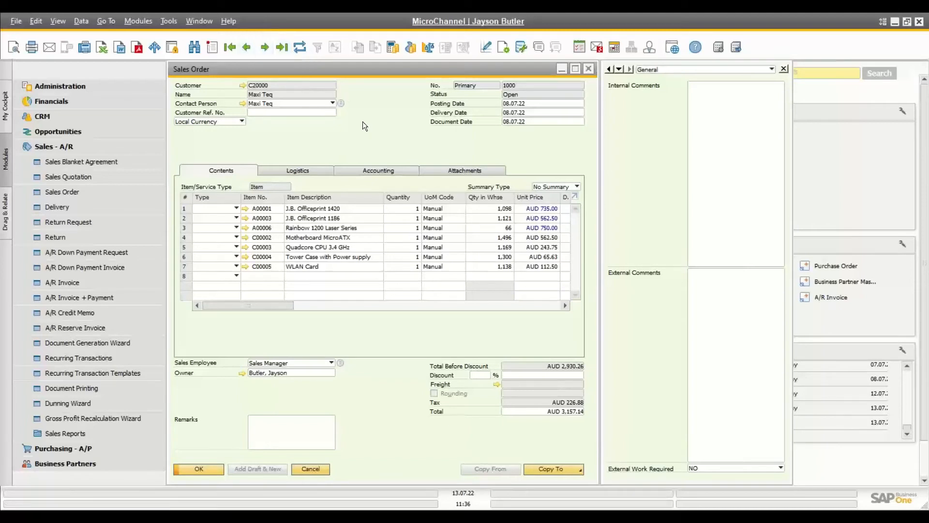
Step: Revisit sales orders 997 and 998, then return to order 1000
{"action": "left_click", "coordinate": [250, 47]}
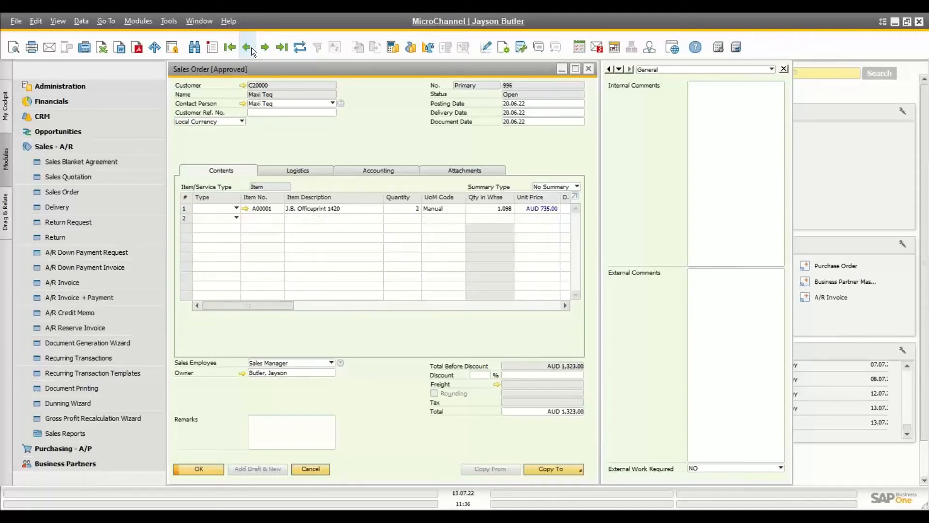
{"action": "left_click", "coordinate": [251, 48]}
{"action": "left_click", "coordinate": [251, 47]}
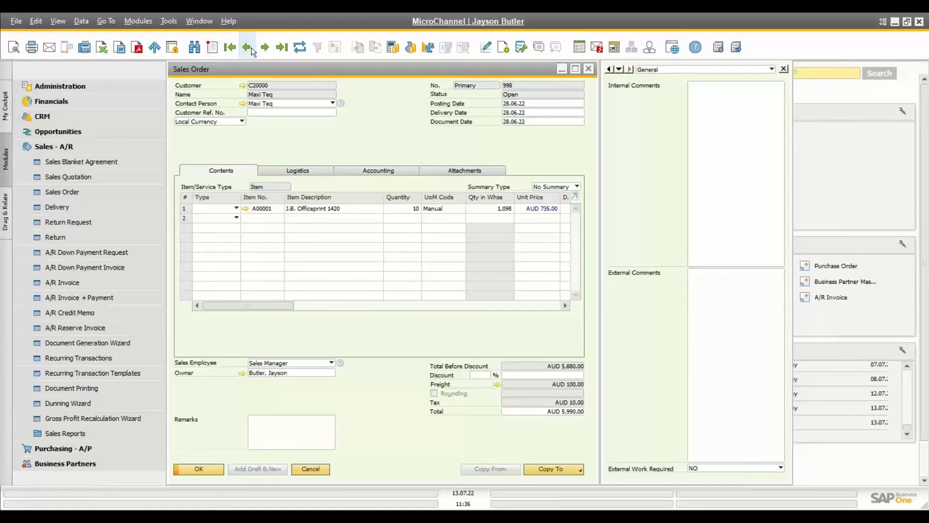
{"action": "left_click", "coordinate": [282, 50]}
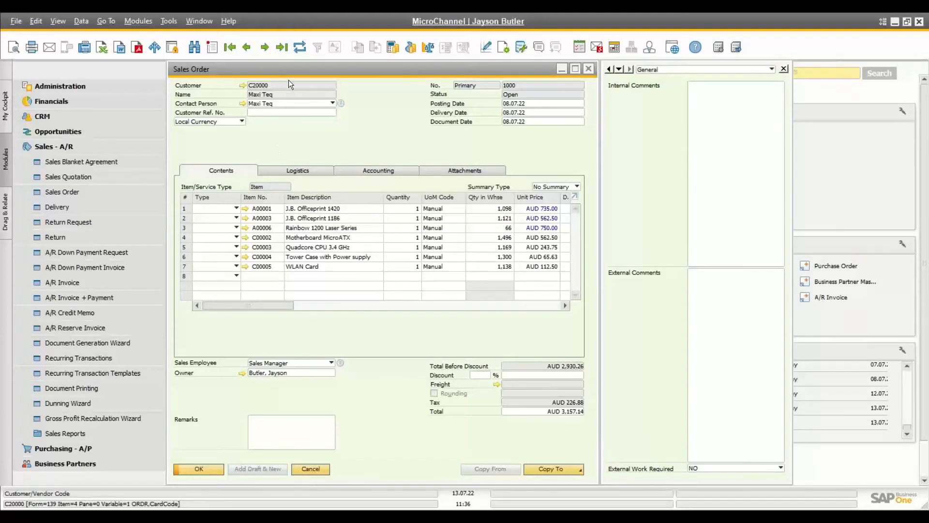
Step: Refresh order 1000, view and close its linked purchase order, then close the sales order
{"action": "left_click", "coordinate": [298, 46]}
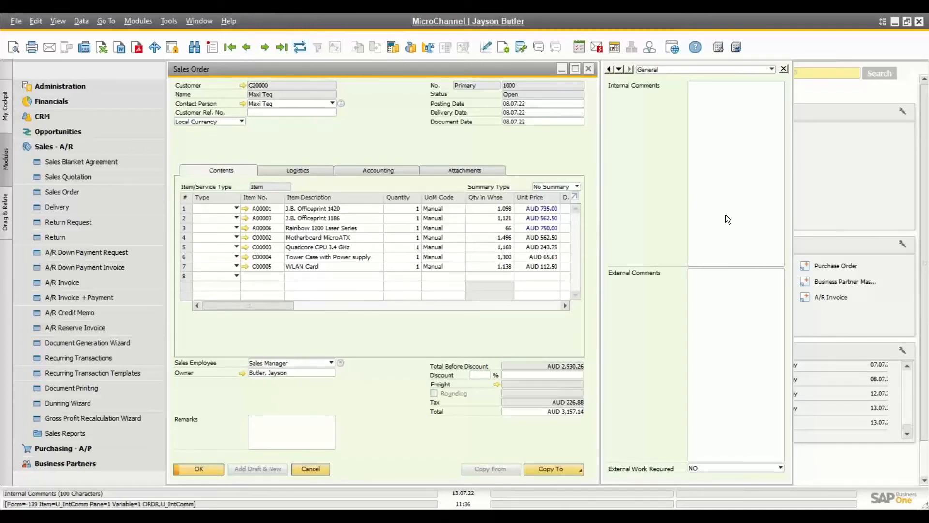
{"action": "left_click", "coordinate": [846, 266]}
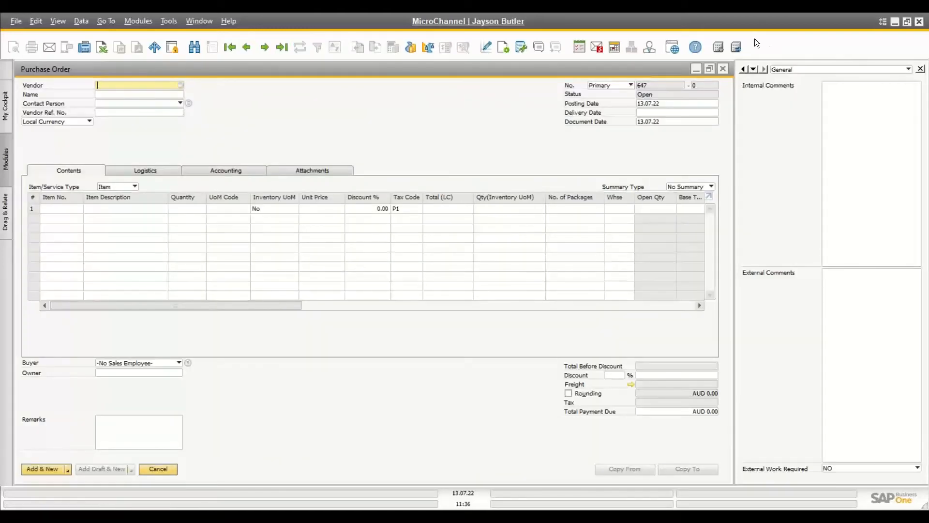
{"action": "left_click", "coordinate": [722, 68]}
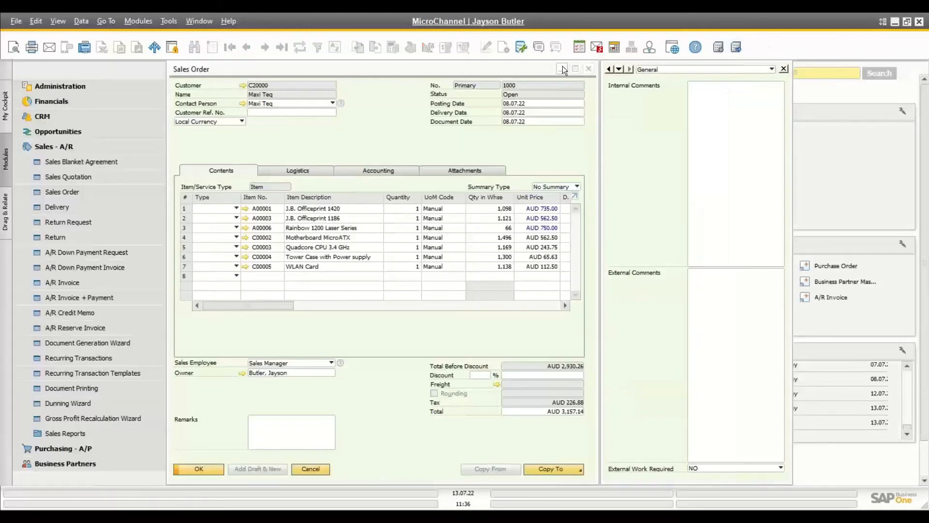
{"action": "left_click_drag", "start_coordinate": [533, 68], "coordinate": [450, 74]}
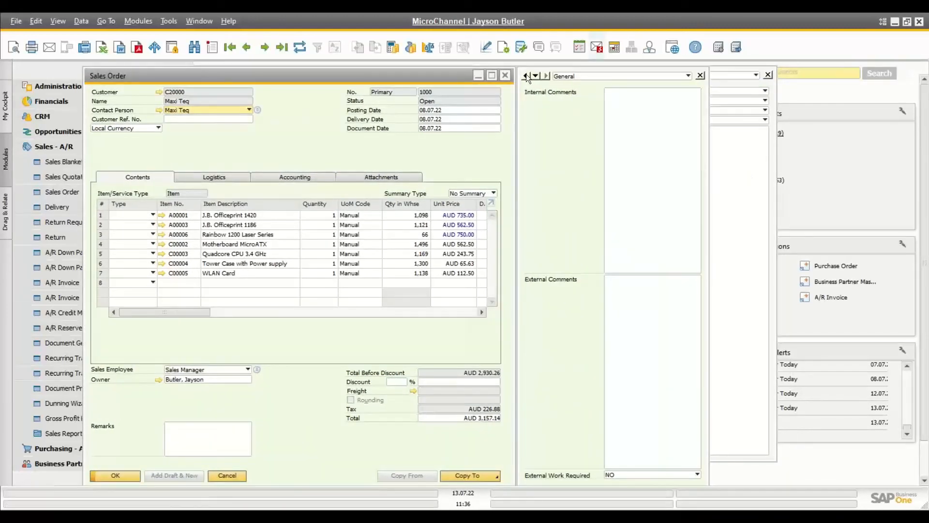
{"action": "left_click", "coordinate": [505, 76]}
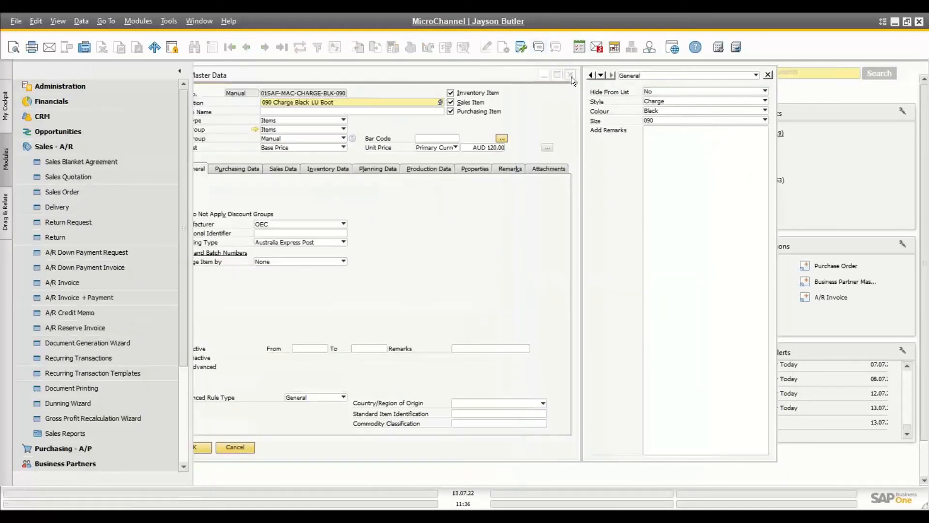
Step: List the 29 open sales quotations and try, then clear, a Customer Code Not Equal filter
{"action": "left_click", "coordinate": [743, 135]}
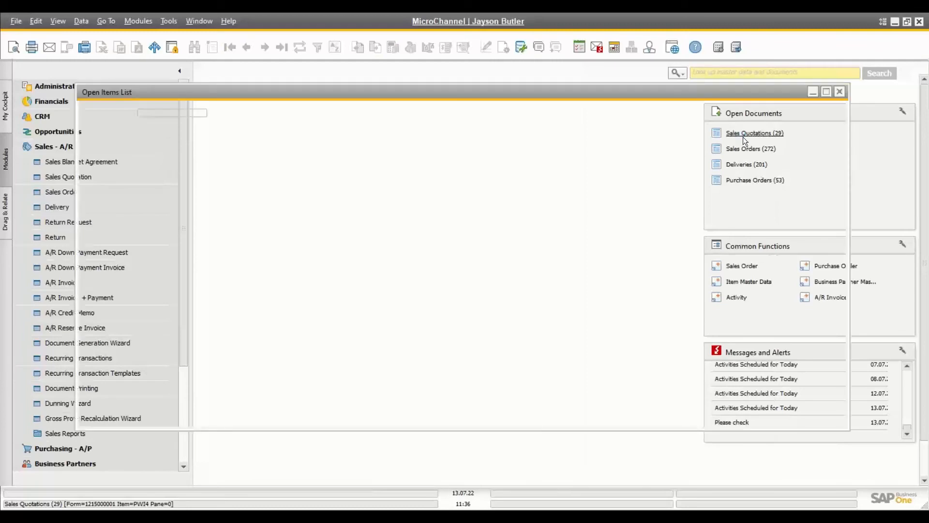
{"action": "left_click", "coordinate": [316, 48]}
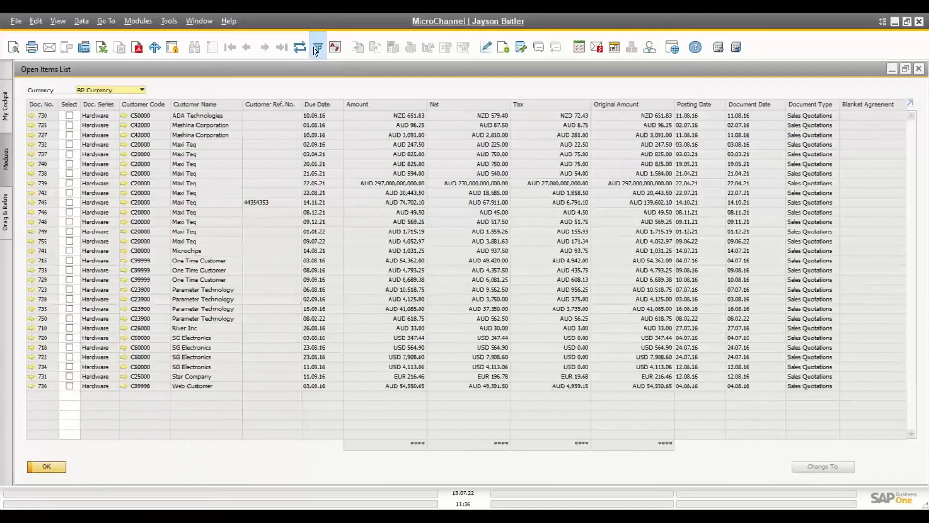
{"action": "left_click_drag", "start_coordinate": [143, 66], "coordinate": [314, 156]}
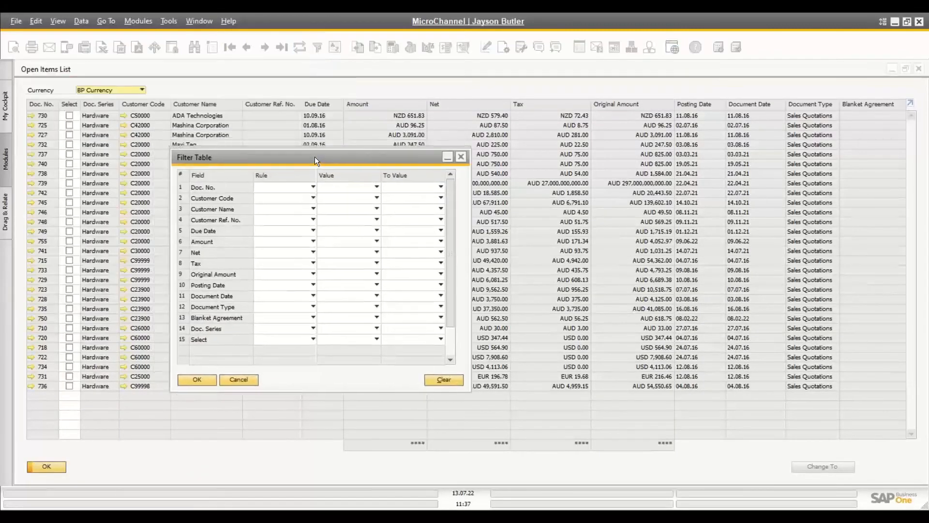
{"action": "left_click", "coordinate": [259, 201]}
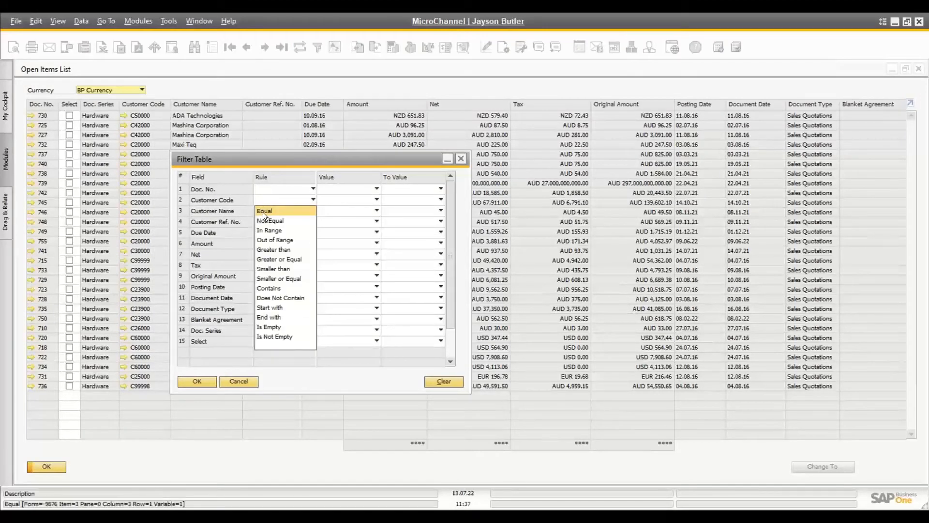
{"action": "left_click", "coordinate": [266, 219]}
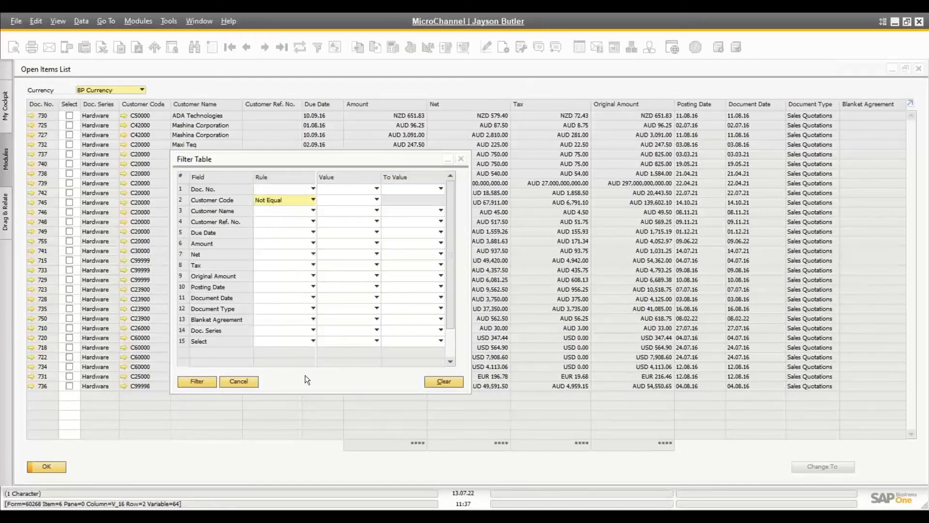
{"action": "left_click", "coordinate": [445, 382]}
Step: Filter quotations to Customer Name Equal ADA Technologies, then clear it and reapply the empty filter
{"action": "left_click", "coordinate": [261, 213]}
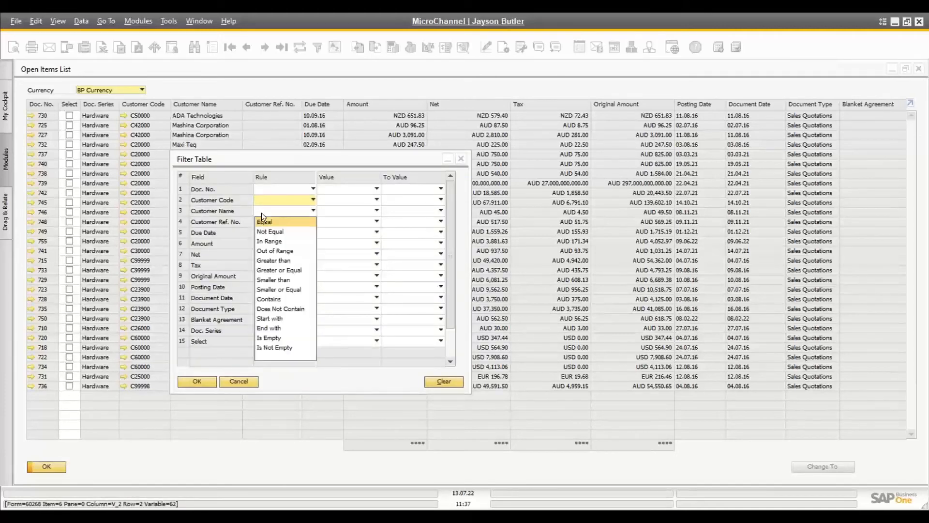
{"action": "left_click", "coordinate": [264, 221]}
{"action": "left_click", "coordinate": [333, 212]}
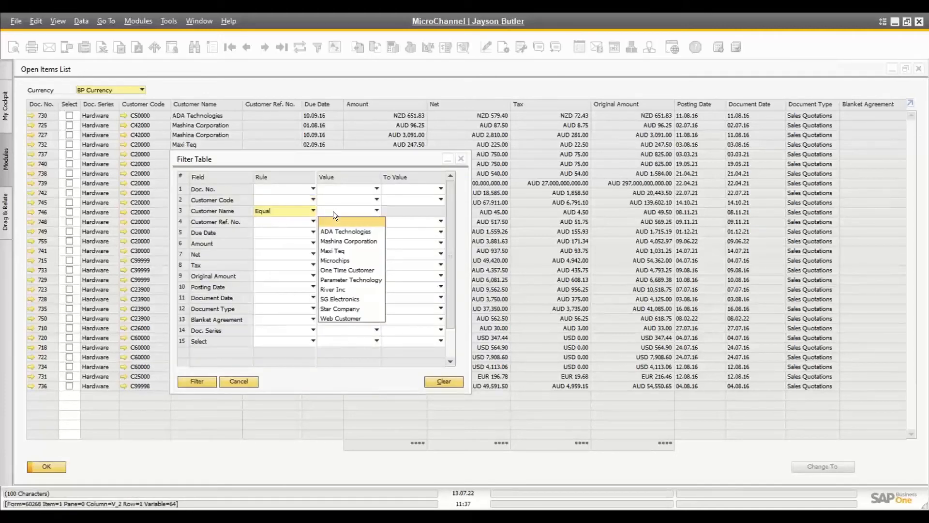
{"action": "left_click", "coordinate": [334, 230]}
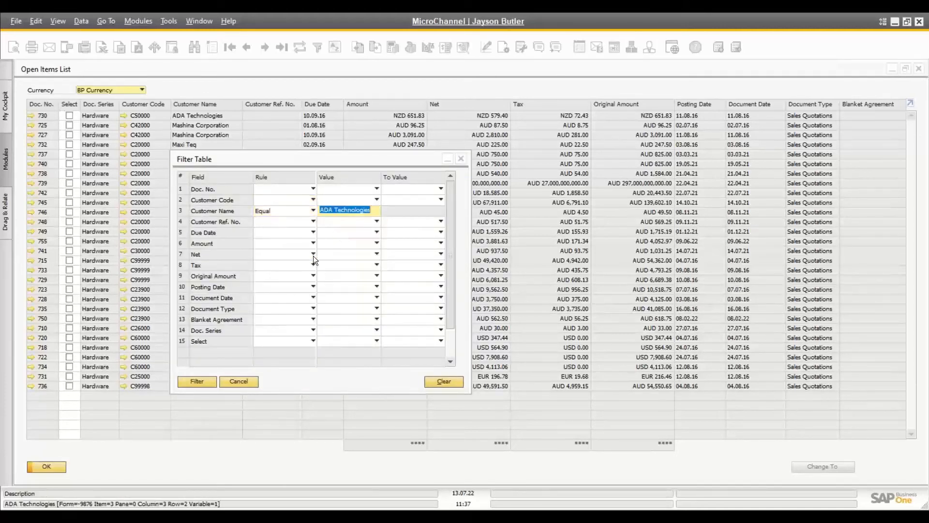
{"action": "left_click", "coordinate": [193, 382]}
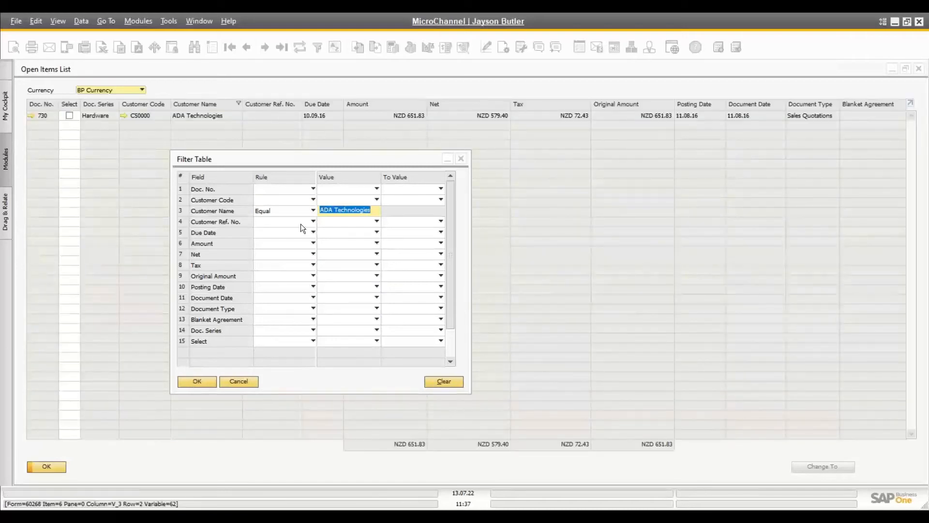
{"action": "left_click", "coordinate": [440, 382]}
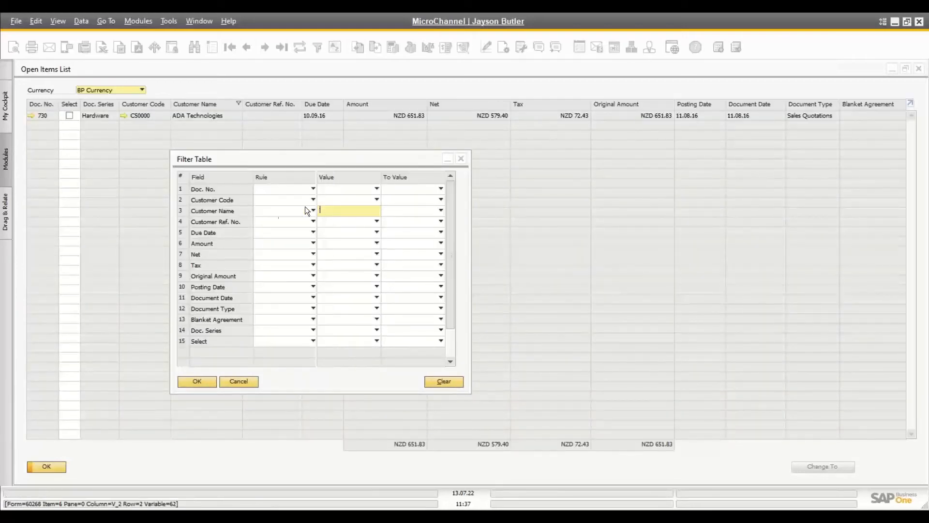
{"action": "left_click", "coordinate": [196, 381]}
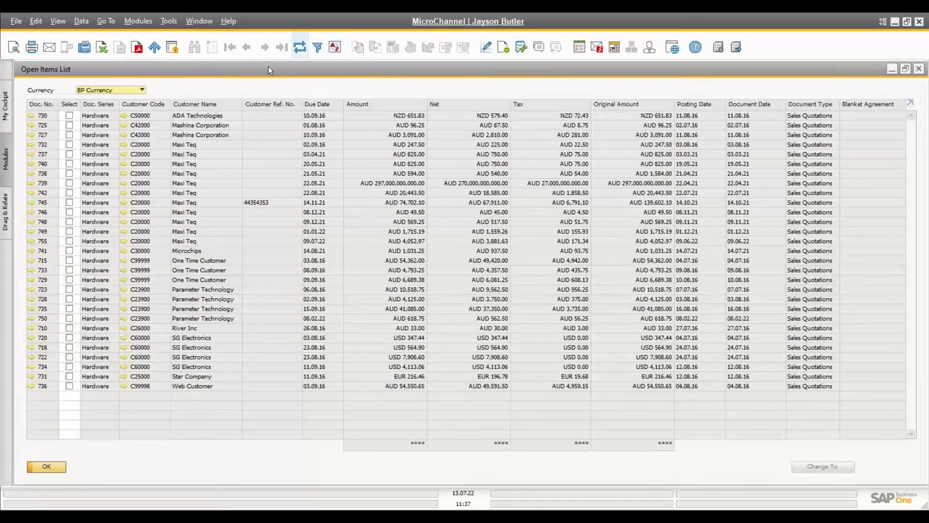
Step: Sort by Customer Name, Customer Ref. No. and Due Date, finishing with Amount ascending (33.00 first)
{"action": "double_click", "coordinate": [211, 104]}
{"action": "left_click", "coordinate": [210, 104]}
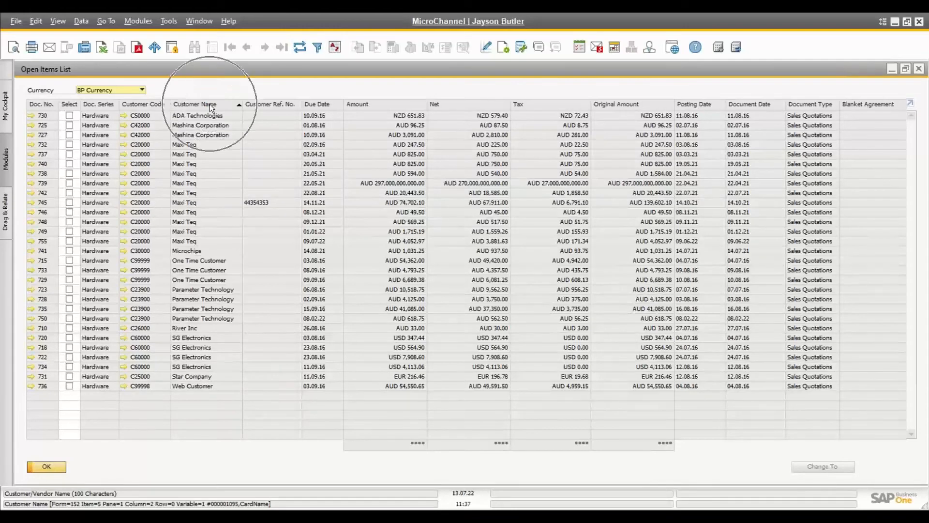
{"action": "double_click", "coordinate": [218, 103]}
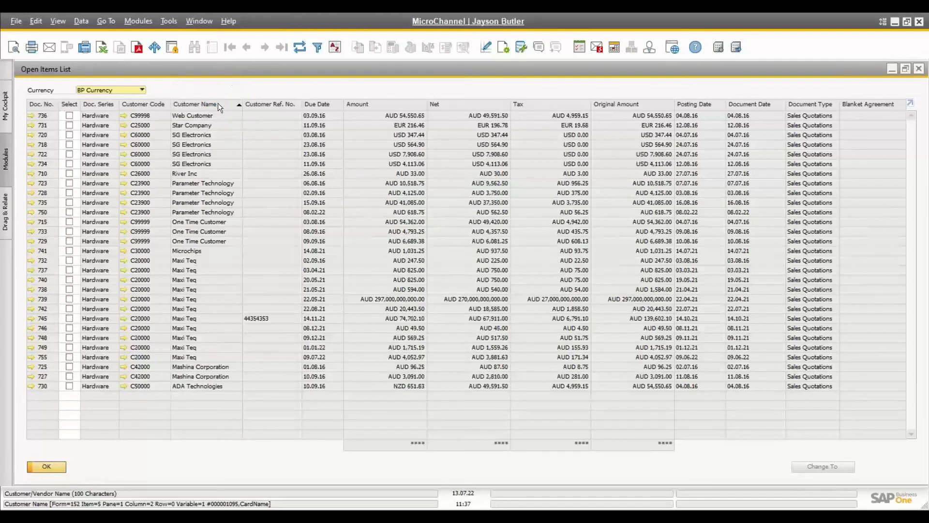
{"action": "double_click", "coordinate": [260, 103]}
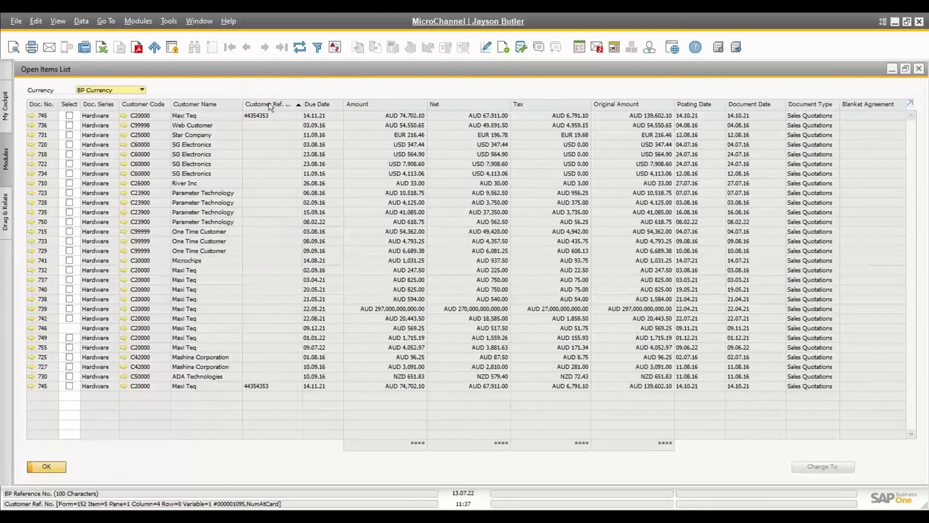
{"action": "double_click", "coordinate": [317, 104]}
{"action": "double_click", "coordinate": [318, 106]}
{"action": "double_click", "coordinate": [353, 104]}
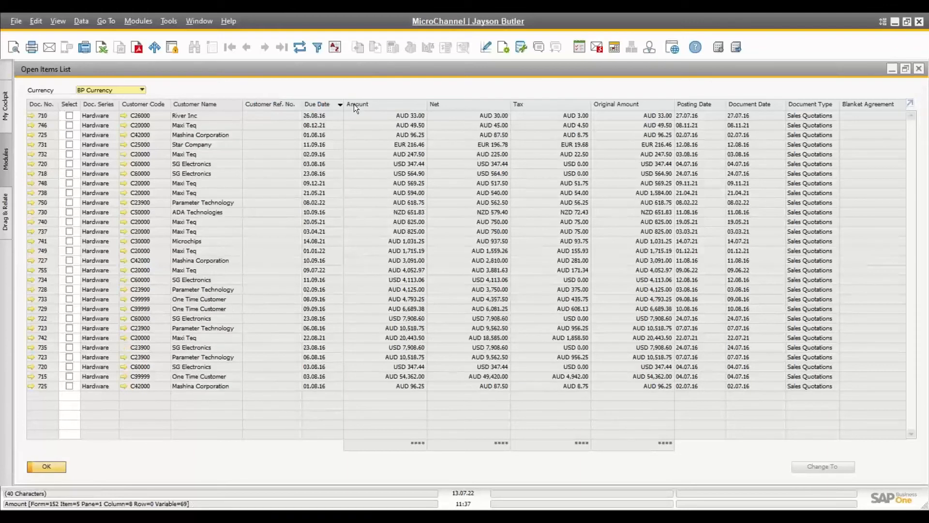
{"action": "double_click", "coordinate": [354, 103]}
{"action": "double_click", "coordinate": [353, 104]}
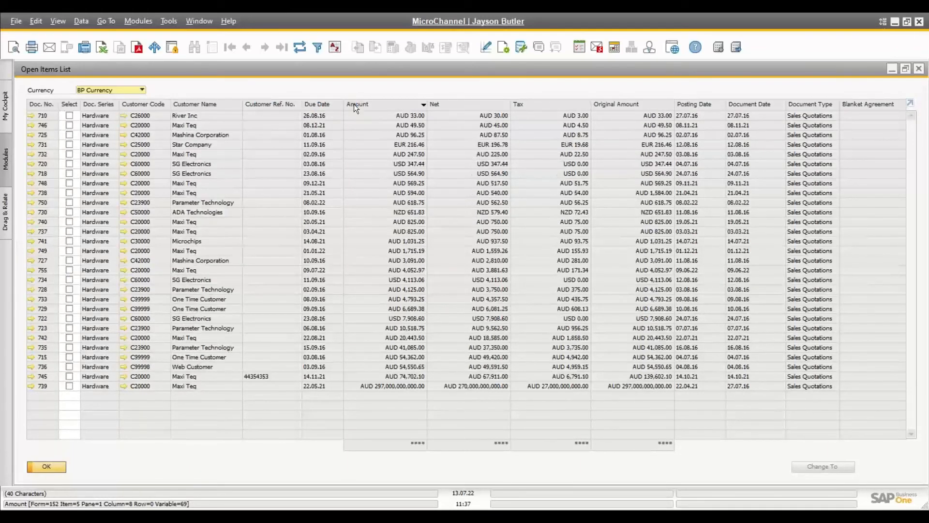
Step: Sort the quotations by Customer Code, then Original Amount, ascending
{"action": "left_click", "coordinate": [336, 50]}
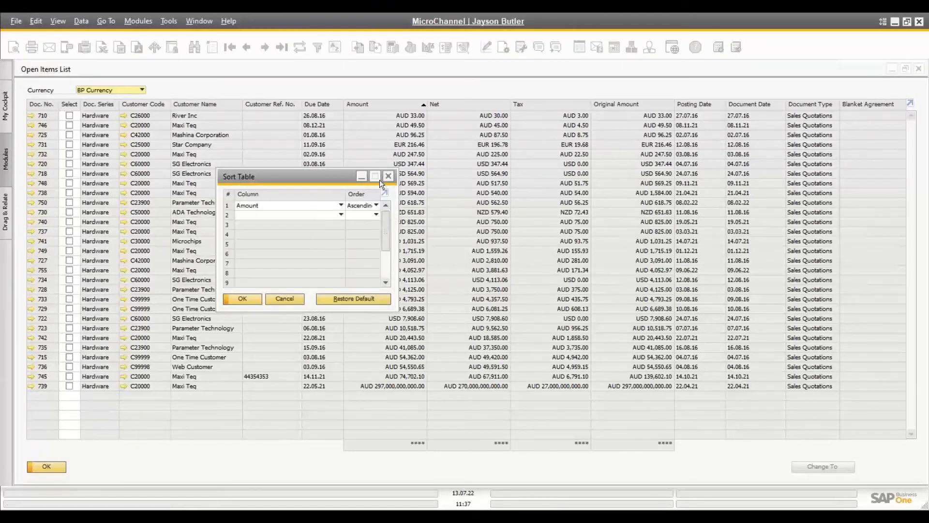
{"action": "left_click", "coordinate": [334, 214]}
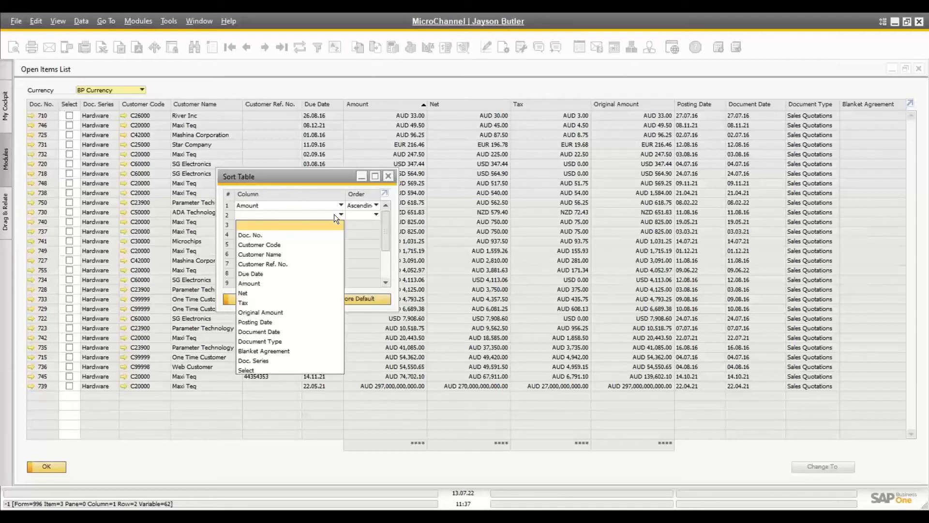
{"action": "left_click", "coordinate": [334, 214]}
{"action": "left_click", "coordinate": [336, 204]}
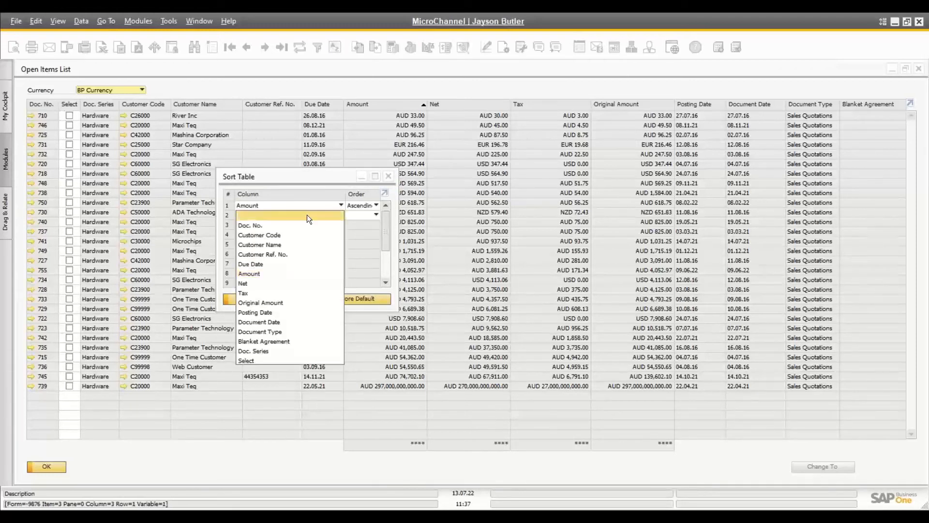
{"action": "left_click", "coordinate": [278, 234]}
{"action": "left_click", "coordinate": [294, 218]}
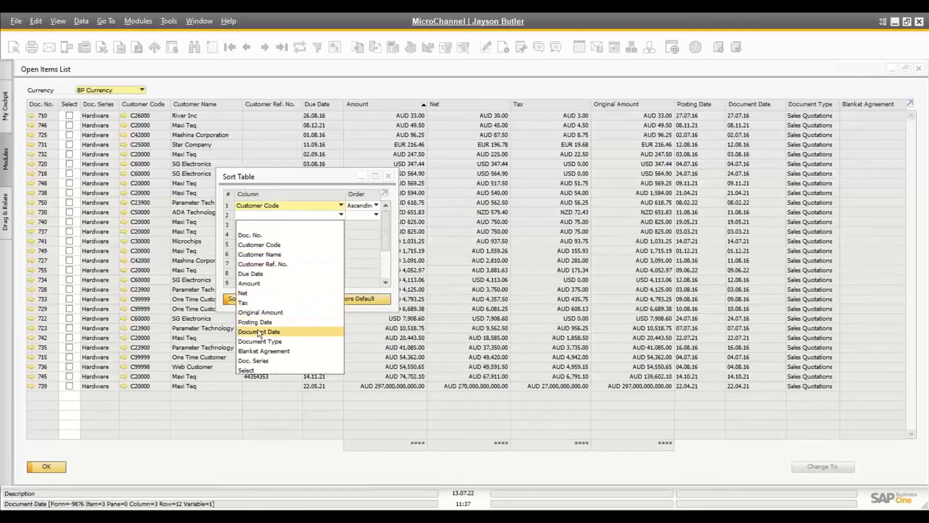
{"action": "left_click", "coordinate": [269, 312]}
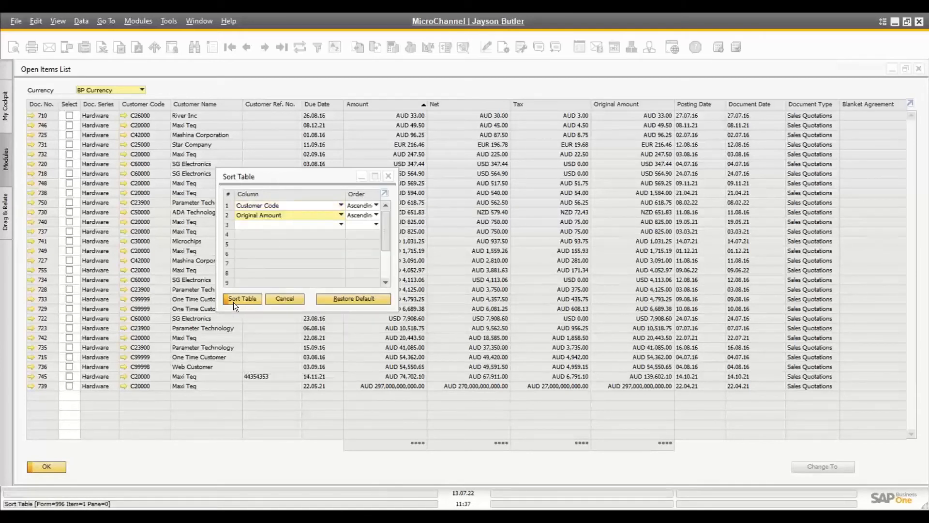
{"action": "left_click", "coordinate": [241, 299]}
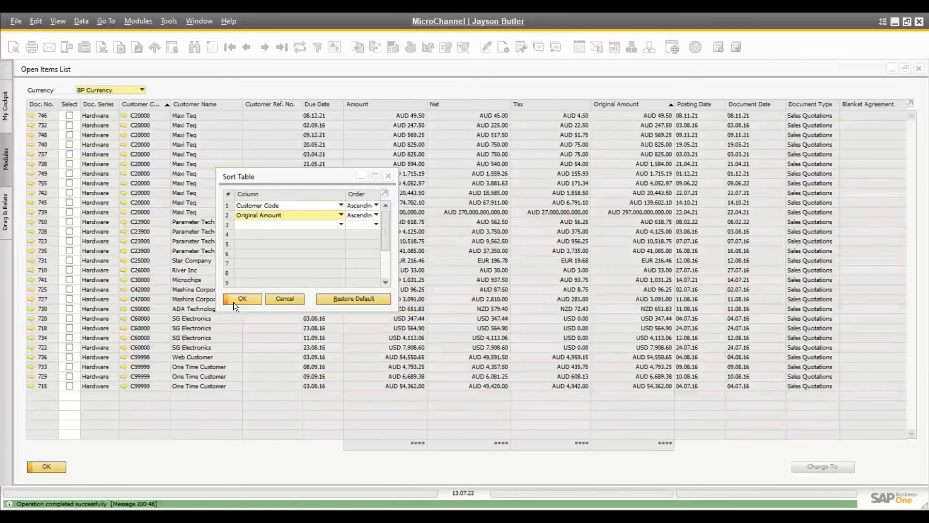
{"action": "left_click", "coordinate": [234, 302]}
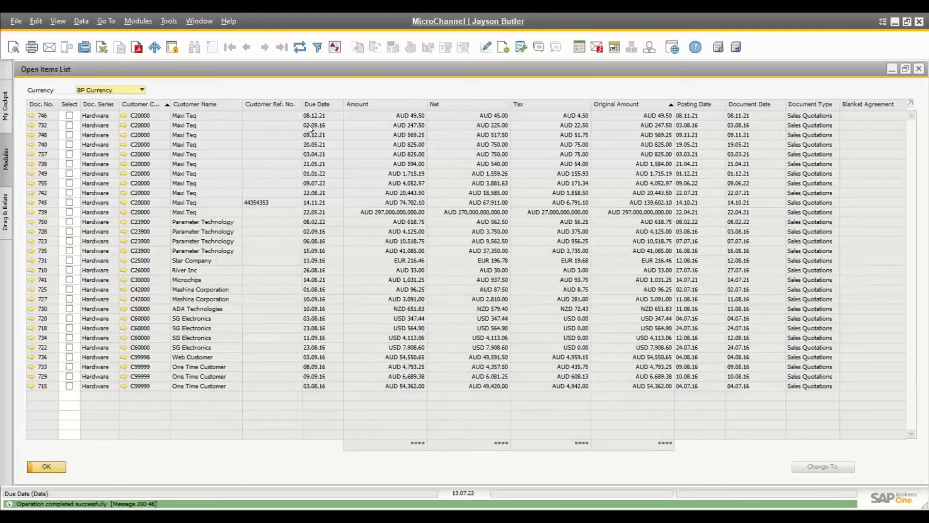
Step: Close the filter settings unchanged and close the open quotations list
{"action": "left_click", "coordinate": [317, 47]}
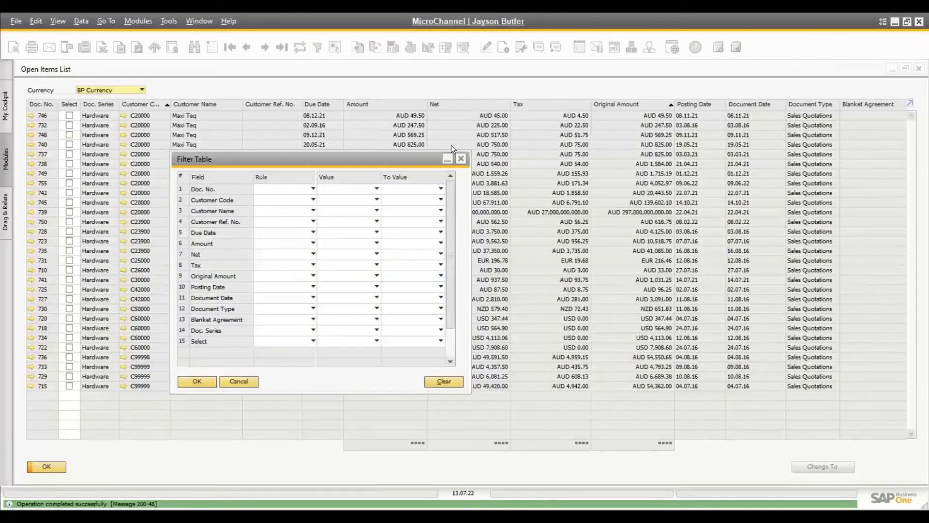
{"action": "left_click", "coordinate": [461, 158]}
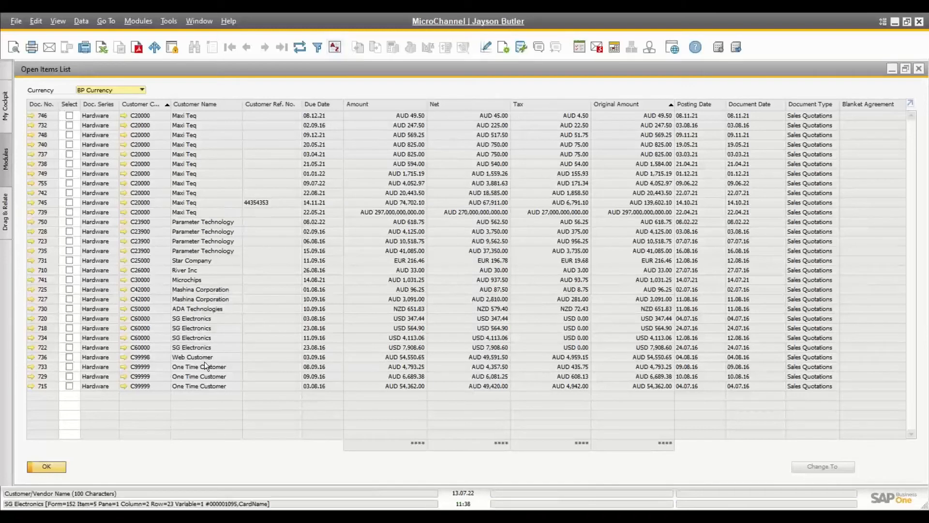
{"action": "left_click", "coordinate": [50, 468]}
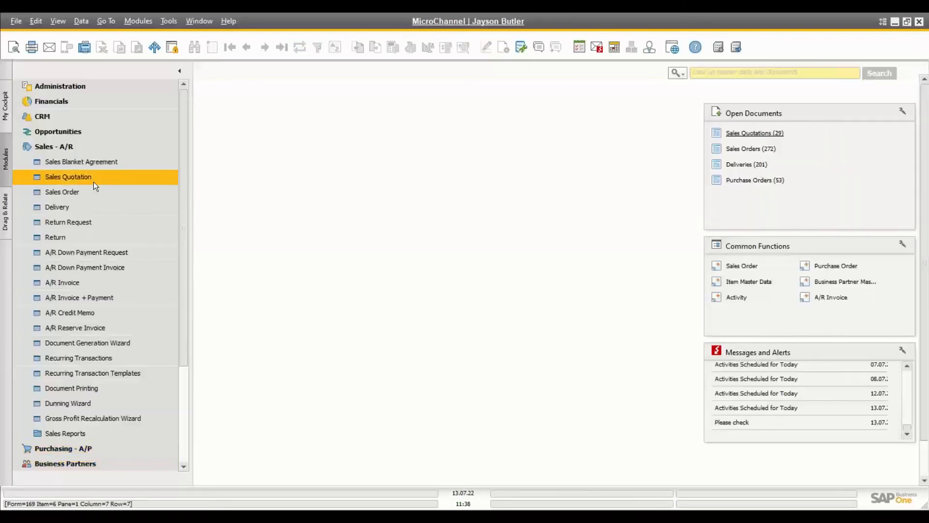
Step: Open the A/R Invoice form and page back from invoice 1012 to invoice 1009
{"action": "left_click", "coordinate": [56, 283]}
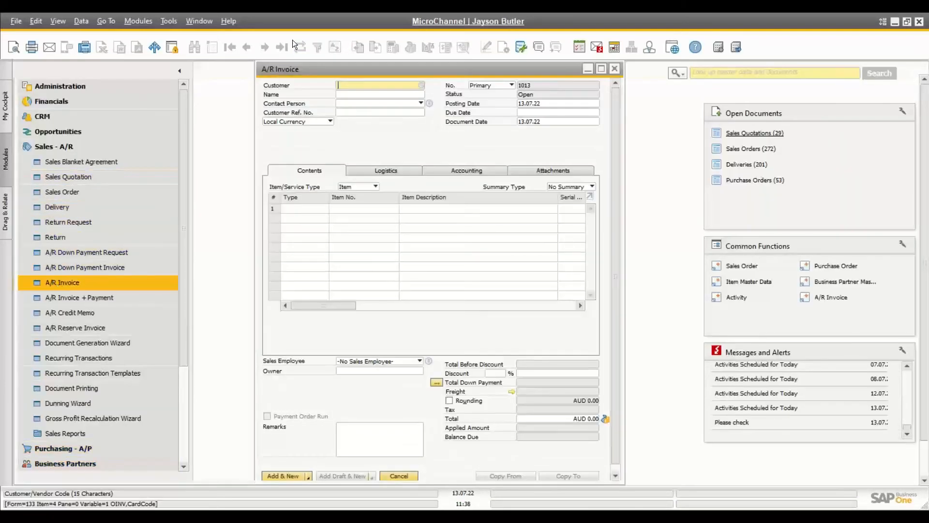
{"action": "left_click", "coordinate": [248, 47]}
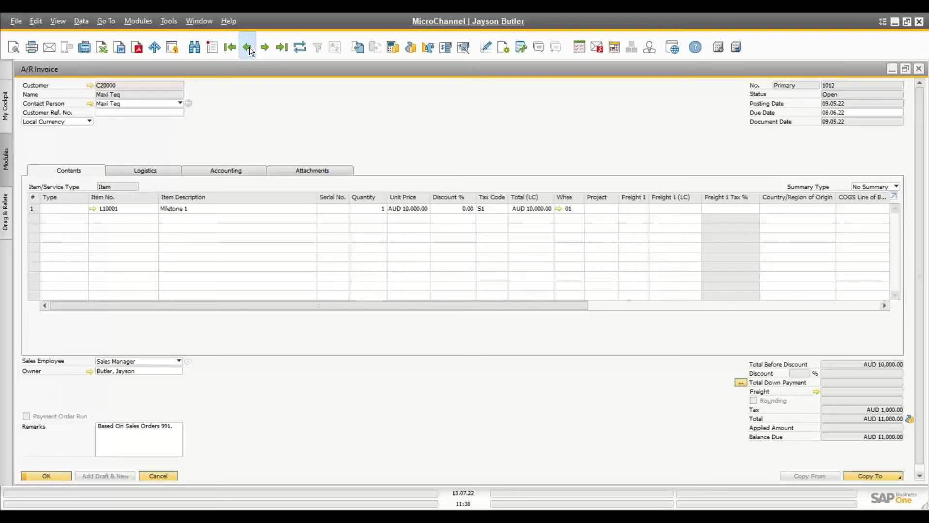
{"action": "left_click", "coordinate": [248, 47]}
{"action": "left_click", "coordinate": [286, 51]}
{"action": "left_click", "coordinate": [245, 48]}
{"action": "left_click", "coordinate": [246, 48]}
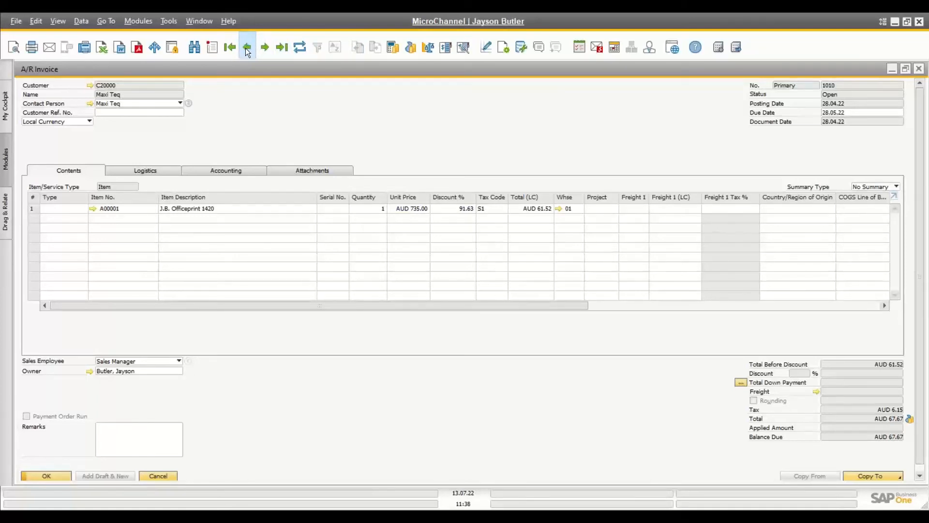
{"action": "left_click", "coordinate": [245, 48]}
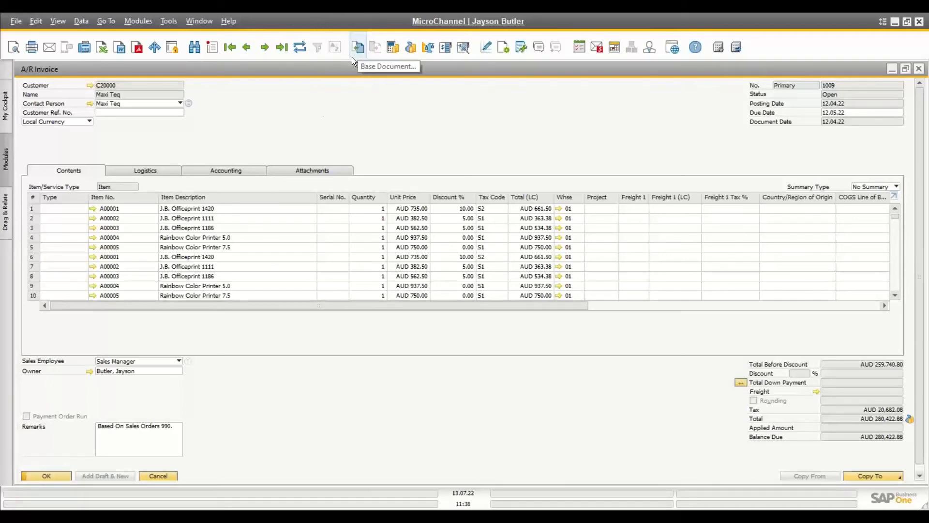
Step: View invoice 1009's relationship map, then open its base document, Sales Order 990
{"action": "right_click", "coordinate": [299, 128]}
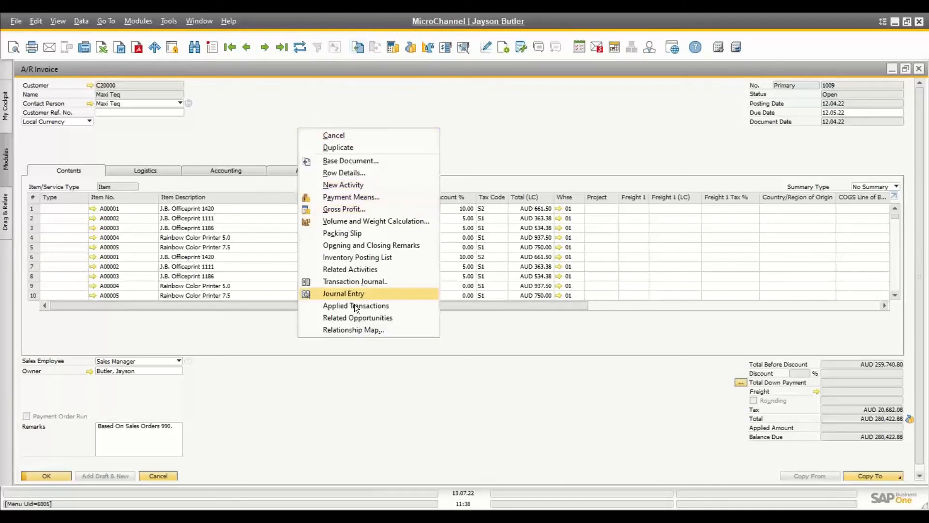
{"action": "left_click", "coordinate": [353, 330]}
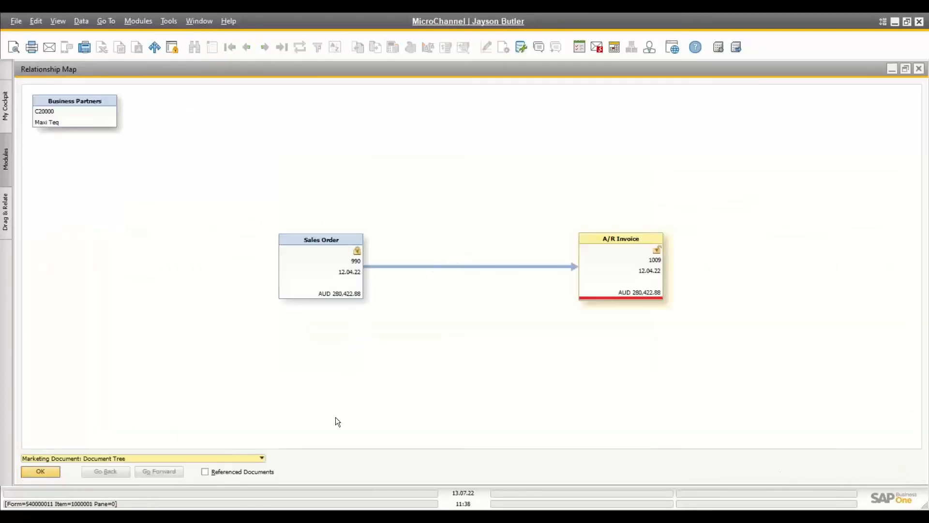
{"action": "left_click", "coordinate": [42, 469]}
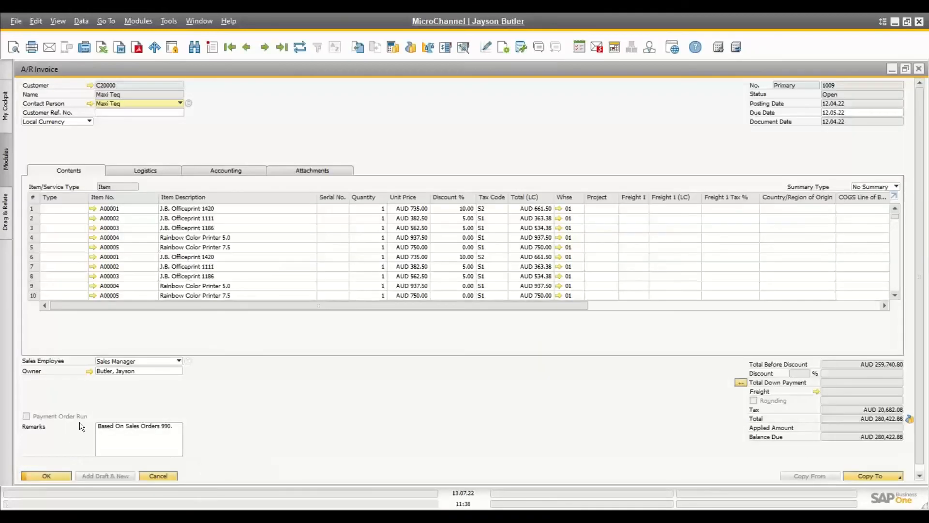
{"action": "left_click", "coordinate": [359, 50]}
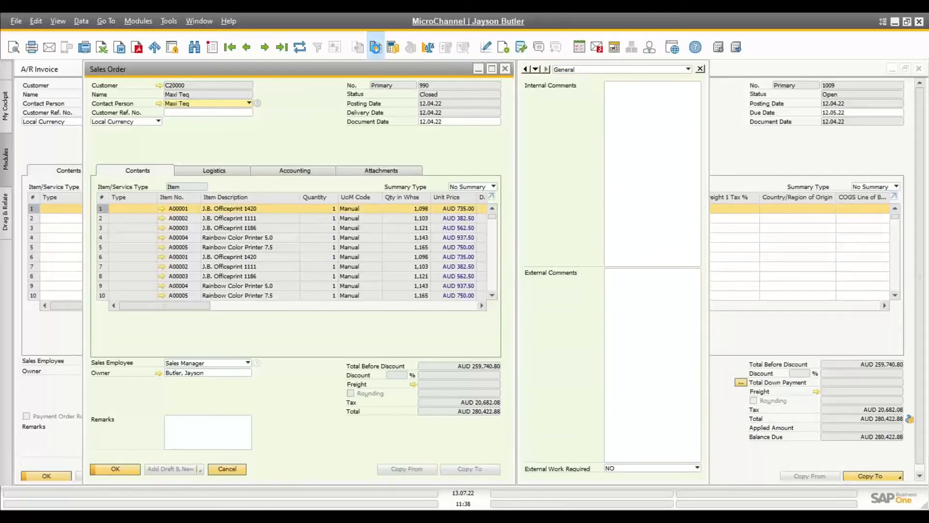
Step: Glance at the order's target invoice, then show Sales Order 990's gross profit of AUD 137,900.80
{"action": "left_click", "coordinate": [376, 48]}
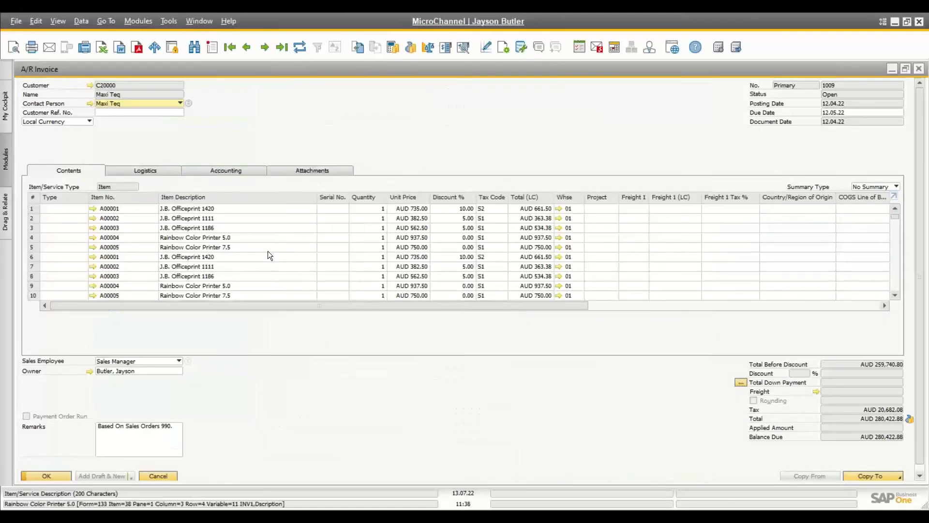
{"action": "left_click", "coordinate": [157, 477]}
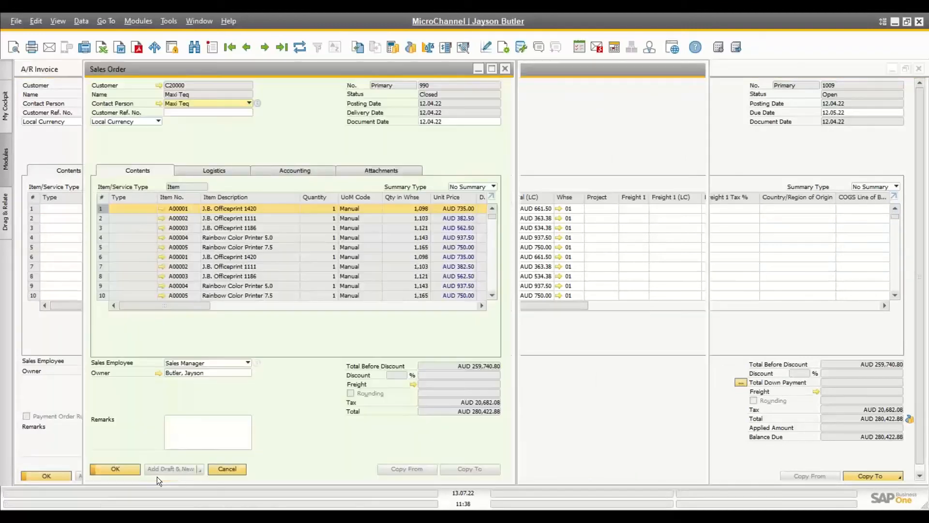
{"action": "right_click", "coordinate": [318, 108]}
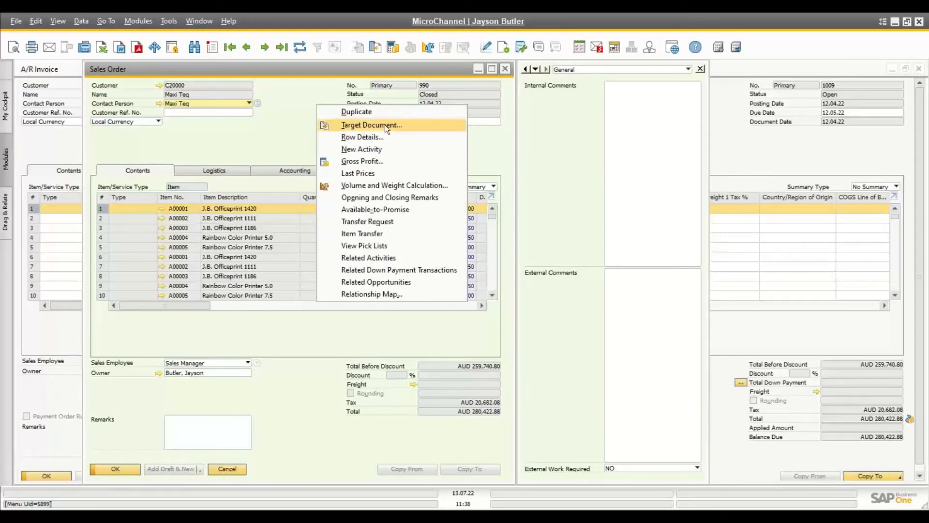
{"action": "left_click", "coordinate": [286, 129]}
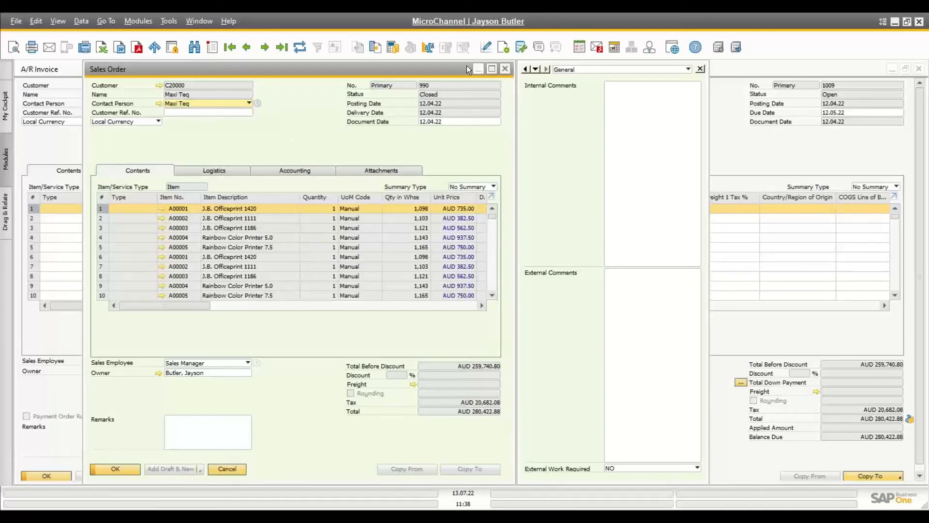
{"action": "left_click", "coordinate": [390, 47]}
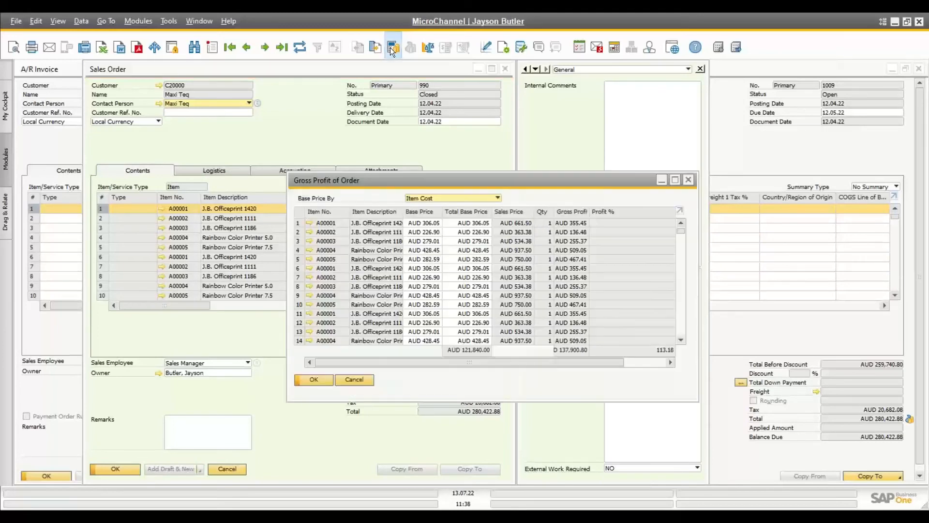
Step: Close the gross profit window and show the order's volume and weight: 400 units, 16,000 grams
{"action": "double_click", "coordinate": [407, 180]}
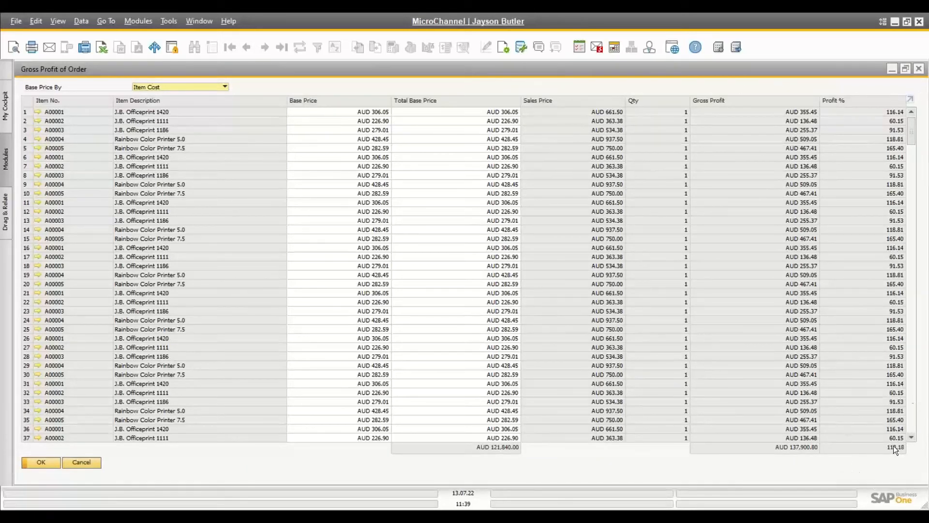
{"action": "left_click", "coordinate": [86, 460]}
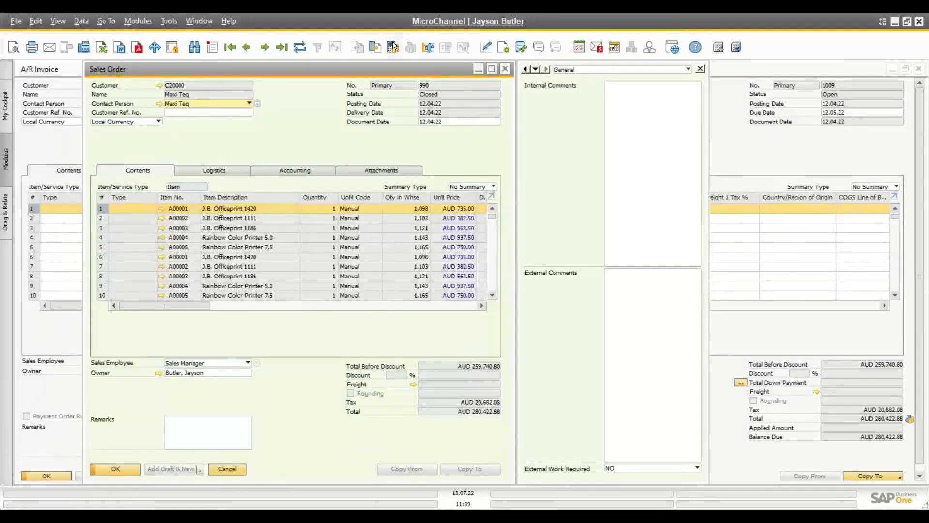
{"action": "left_click", "coordinate": [429, 47]}
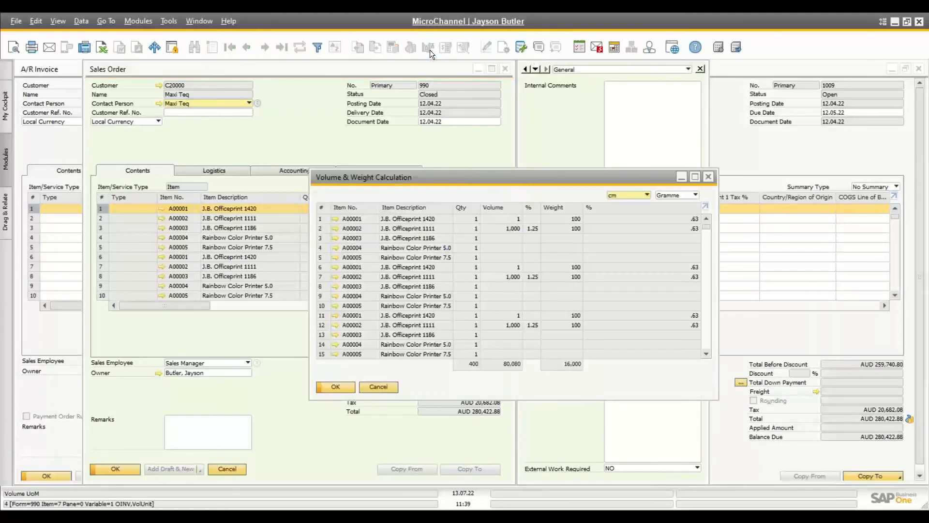
Step: Close the Volume & Weight window and Sales Order 990, returning to invoice 1009
{"action": "double_click", "coordinate": [440, 179]}
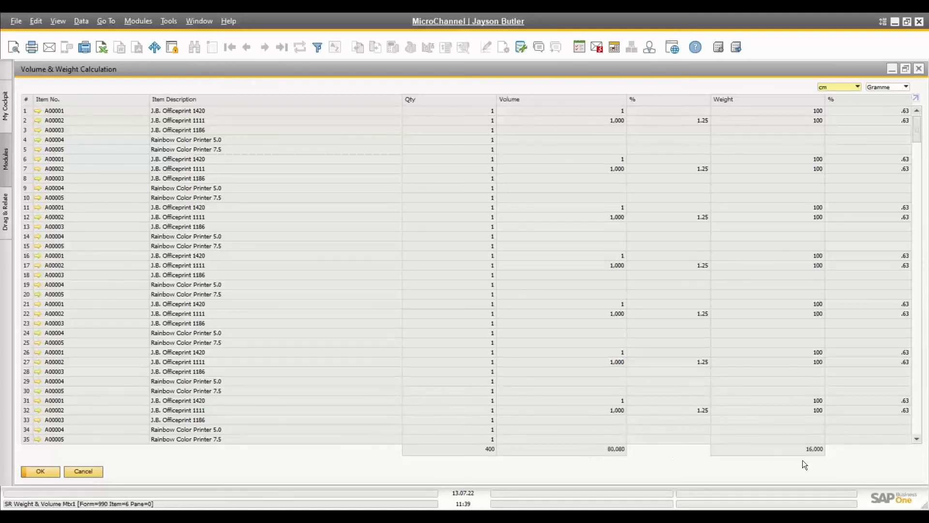
{"action": "left_click", "coordinate": [86, 471]}
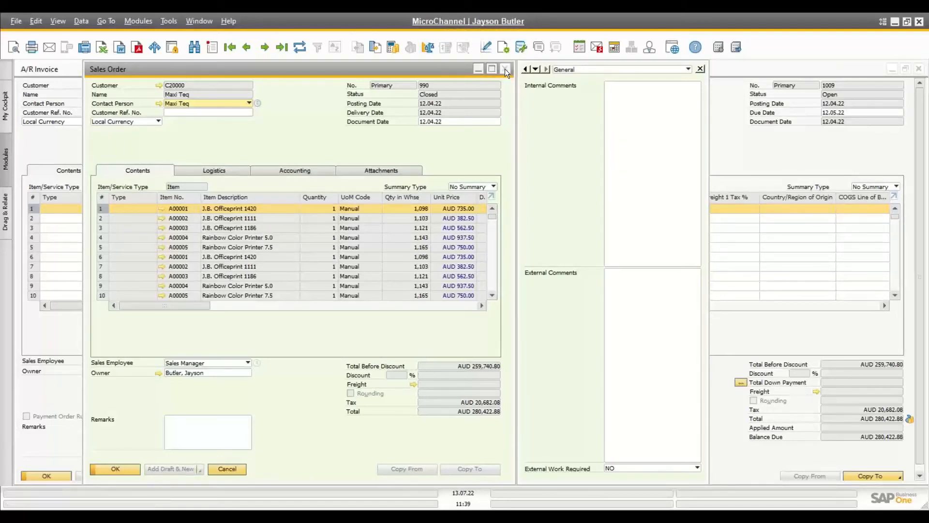
{"action": "left_click", "coordinate": [505, 69]}
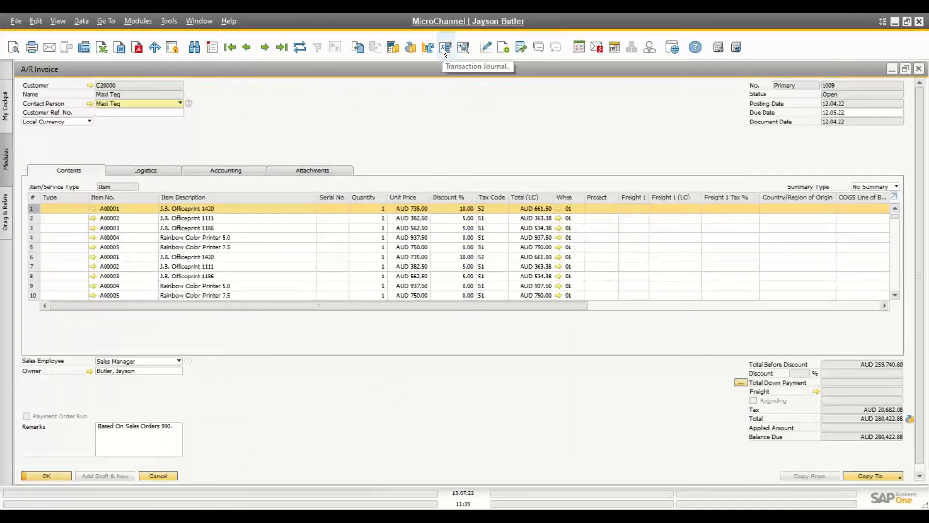
{"action": "left_click", "coordinate": [444, 50]}
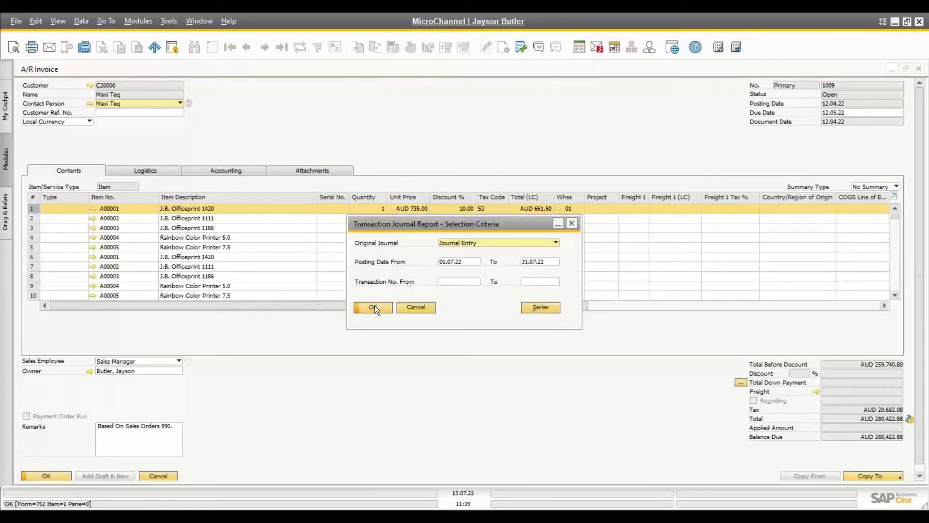
{"action": "left_click", "coordinate": [420, 307]}
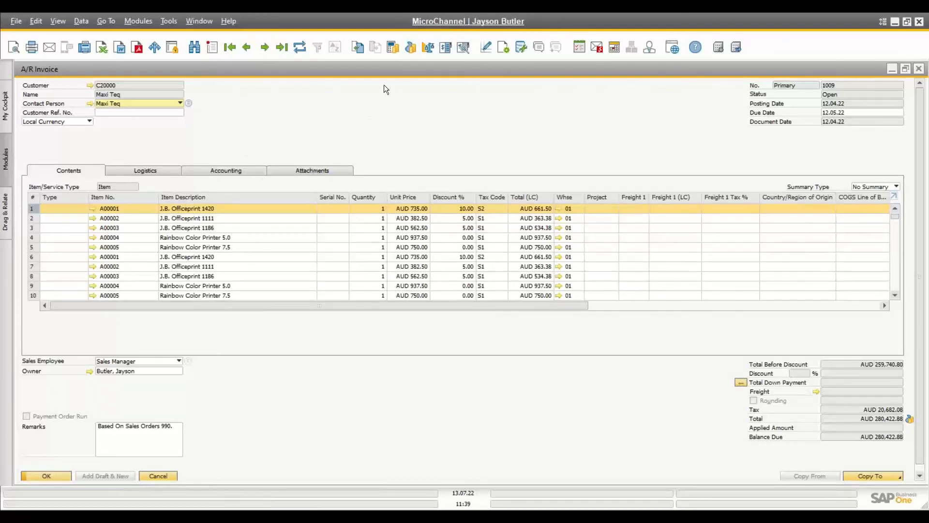
{"action": "left_click", "coordinate": [462, 48]}
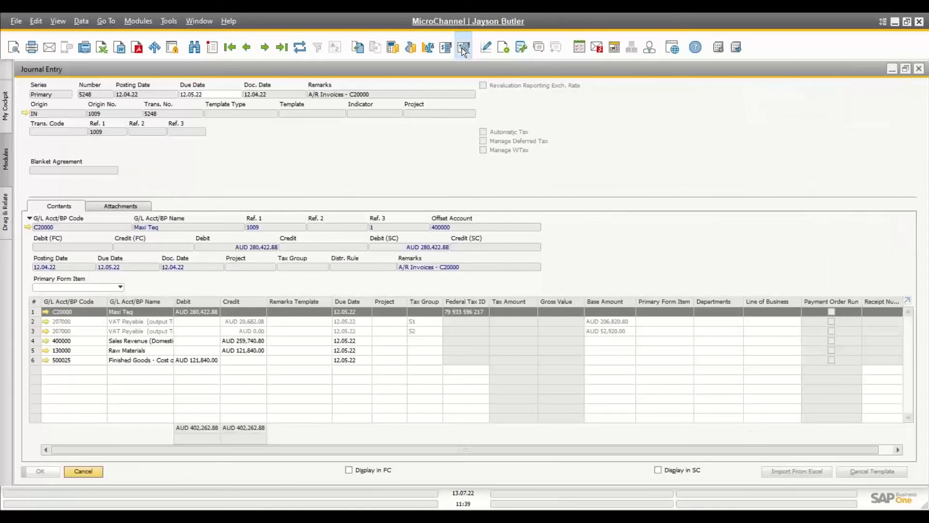
{"action": "left_click", "coordinate": [83, 471]}
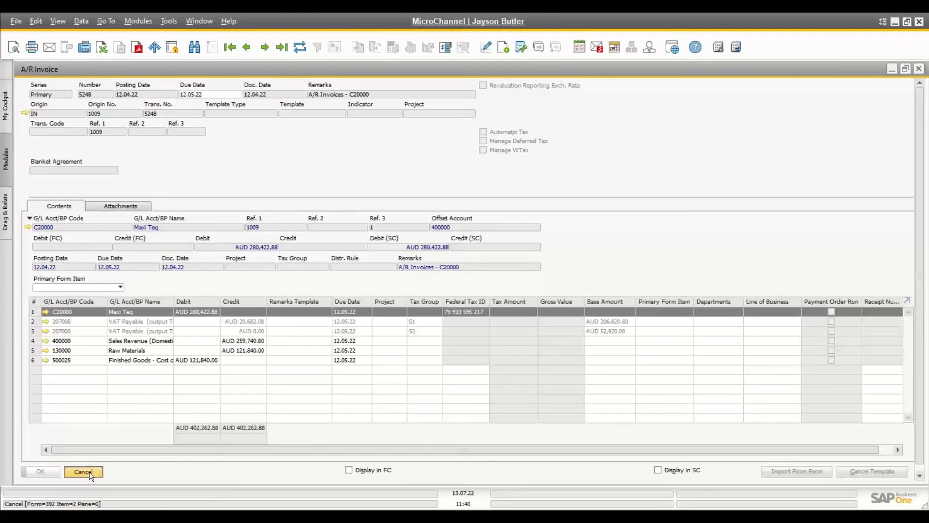
{"action": "left_click", "coordinate": [488, 47]}
{"action": "left_click", "coordinate": [377, 243]}
{"action": "left_click", "coordinate": [377, 254]}
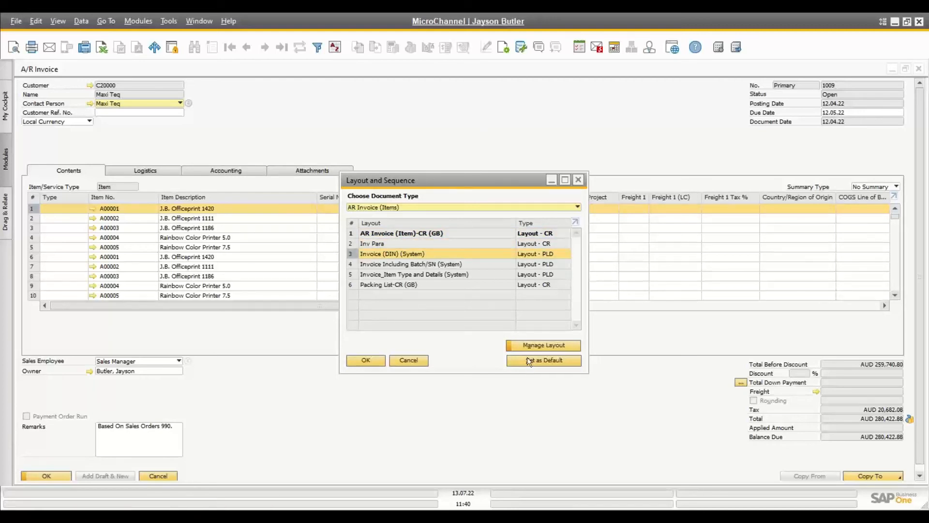
{"action": "left_click", "coordinate": [416, 359]}
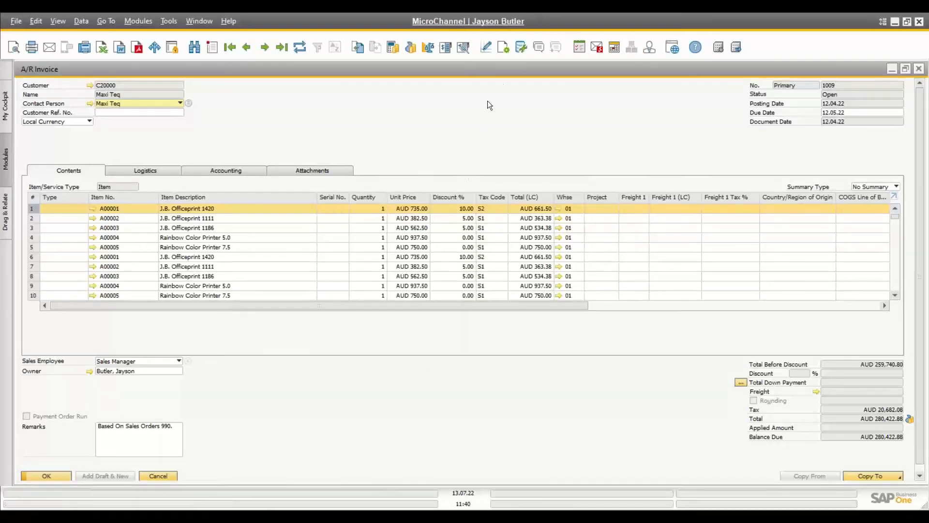
Step: In the invoice table format settings, hide Serial No. and move Tax Code after Item Description
{"action": "left_click", "coordinate": [504, 49]}
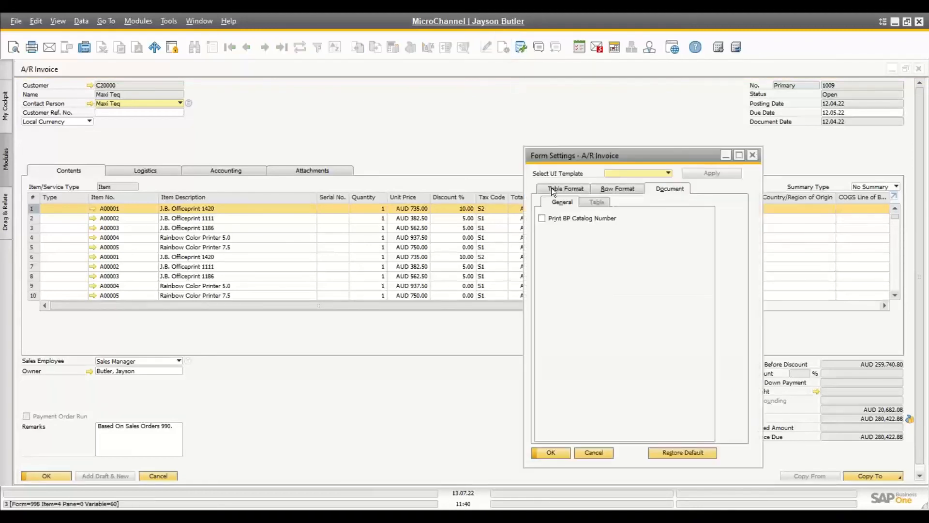
{"action": "left_click", "coordinate": [553, 190]}
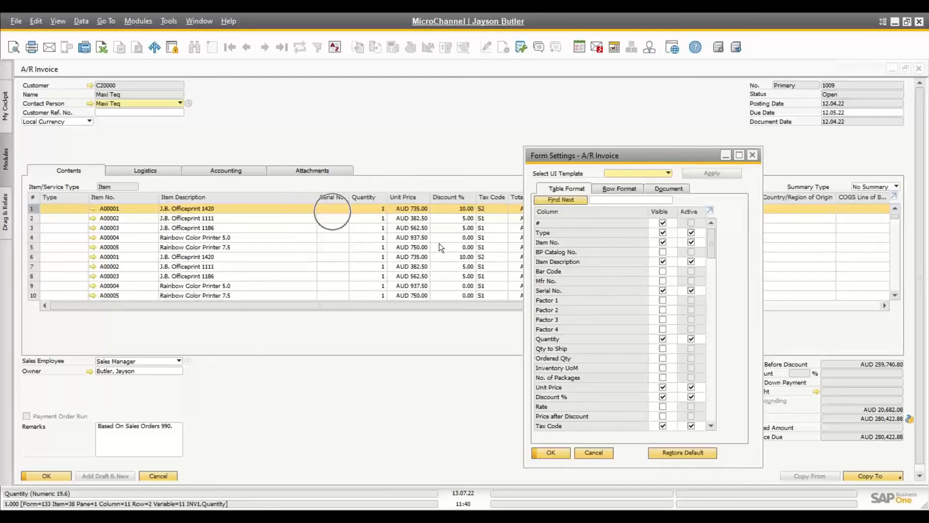
{"action": "left_click", "coordinate": [663, 291]}
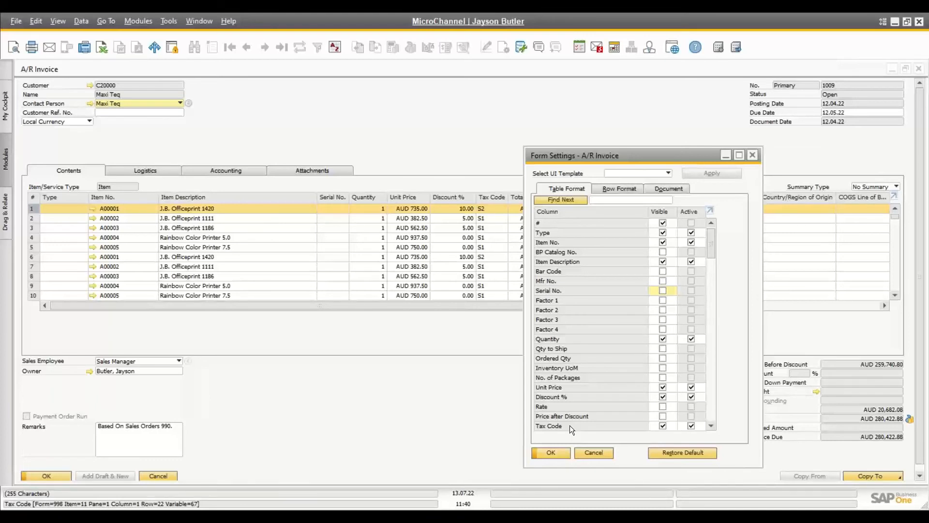
{"action": "left_click_drag", "start_coordinate": [570, 425], "coordinate": [573, 268]}
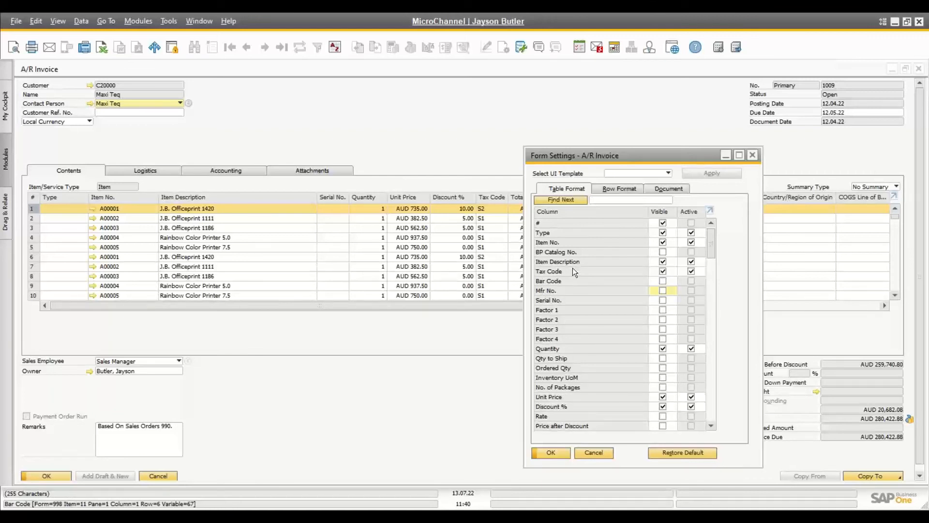
{"action": "left_click", "coordinate": [546, 455]}
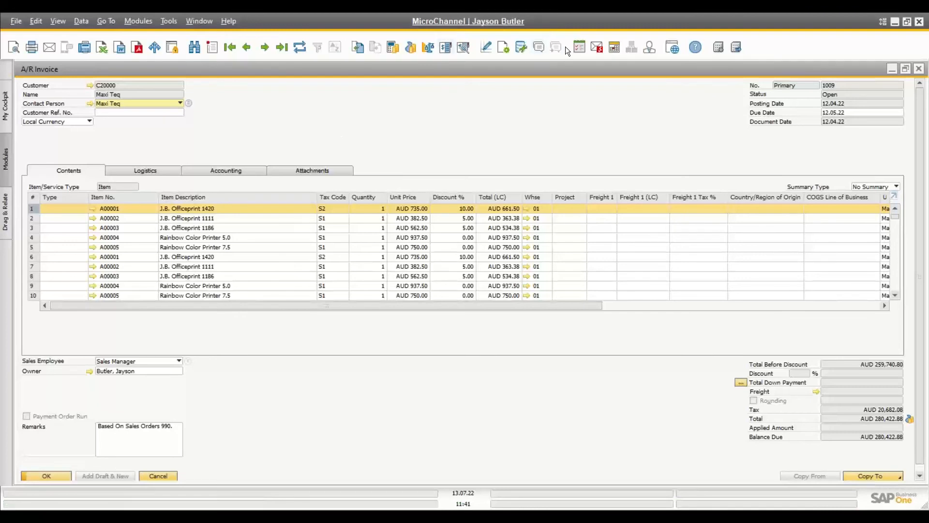
Step: Run the General Customer List query, view and hide its SQL, then close it and Query Manager
{"action": "left_click", "coordinate": [521, 47]}
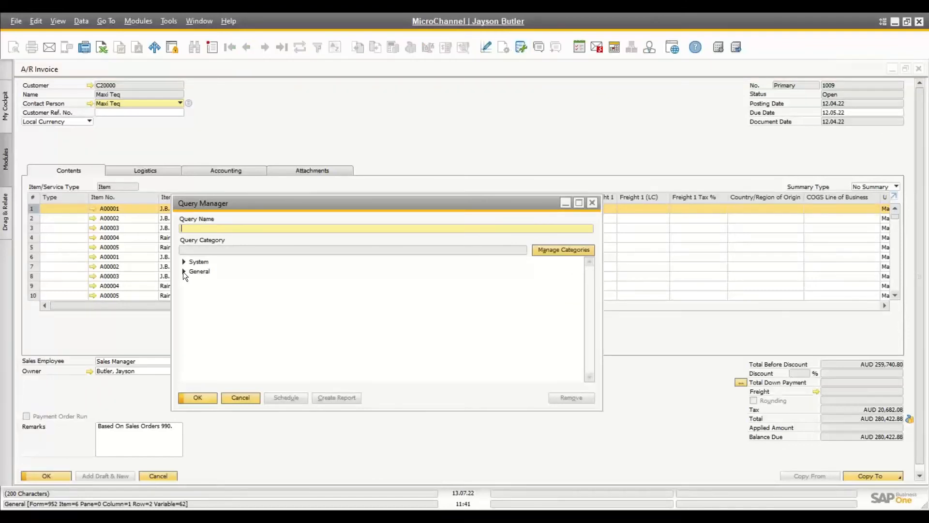
{"action": "left_click", "coordinate": [183, 271]}
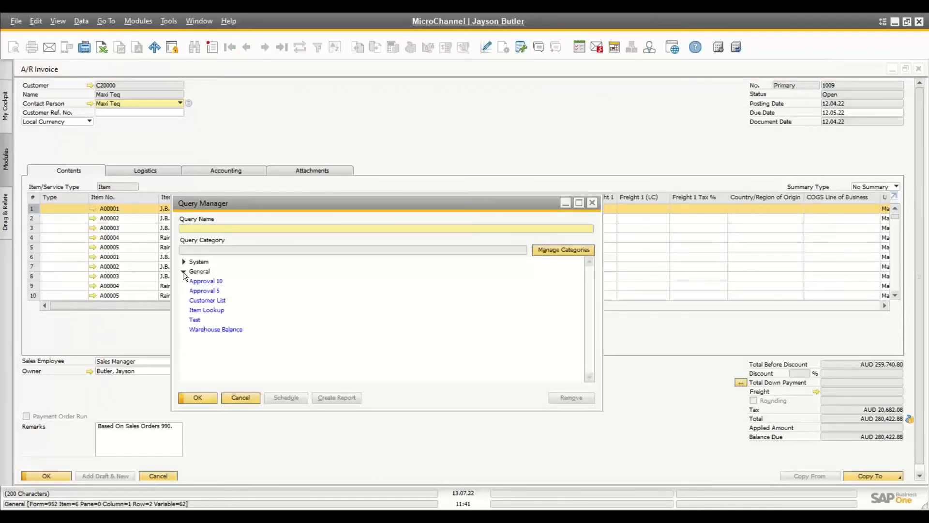
{"action": "double_click", "coordinate": [193, 301]}
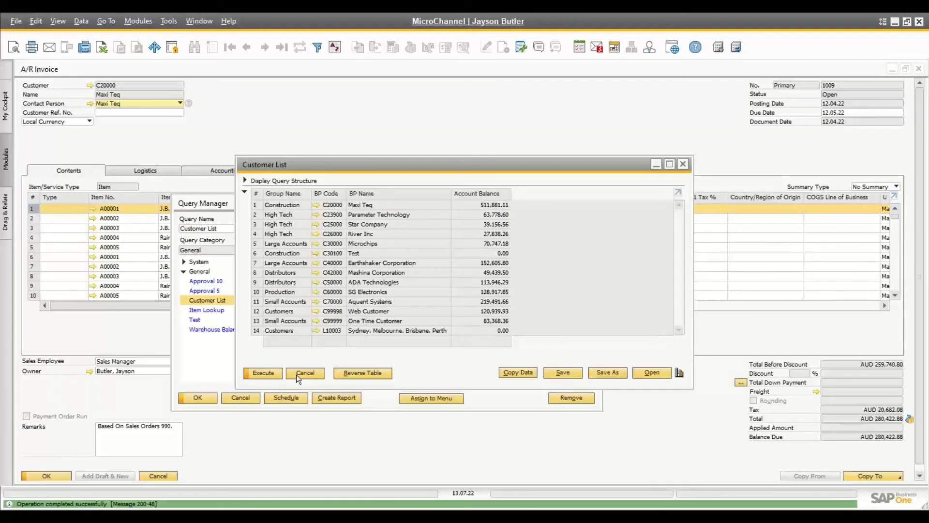
{"action": "left_click", "coordinate": [245, 180]}
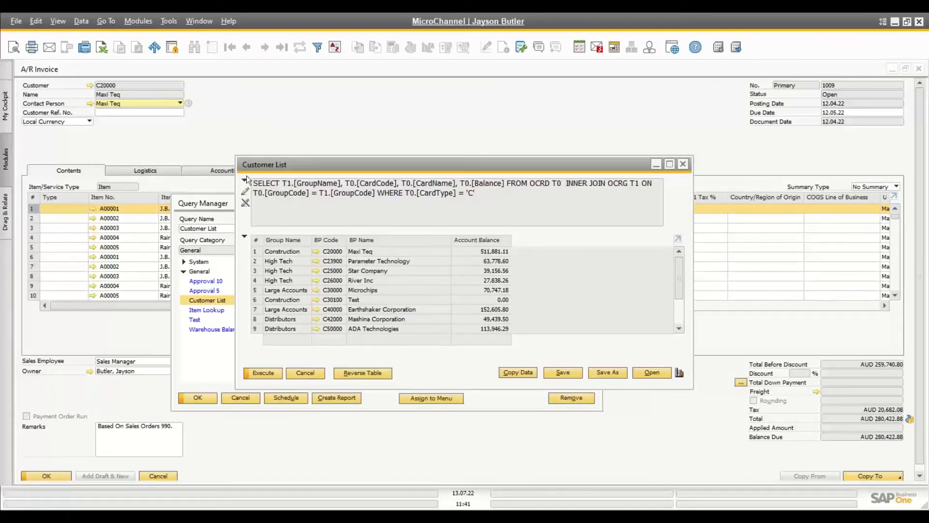
{"action": "left_click", "coordinate": [245, 179]}
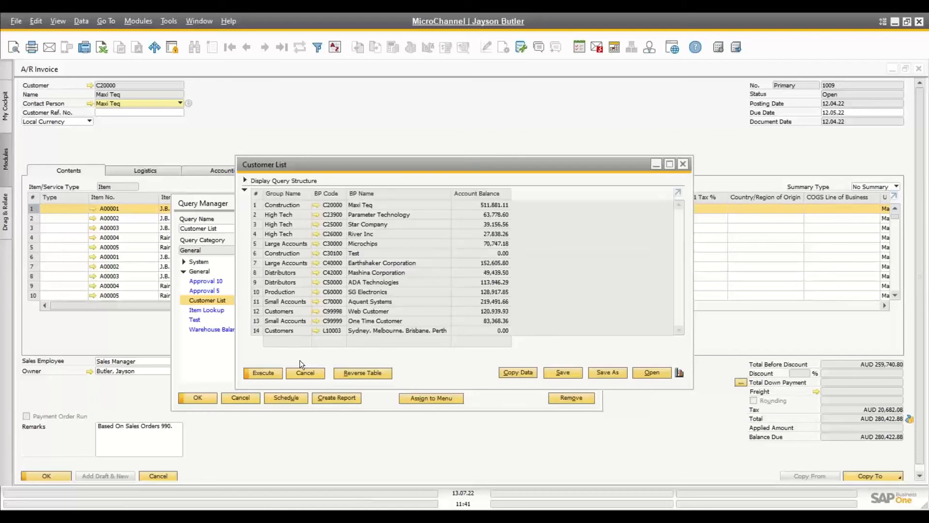
{"action": "left_click", "coordinate": [300, 375]}
{"action": "left_click", "coordinate": [250, 397]}
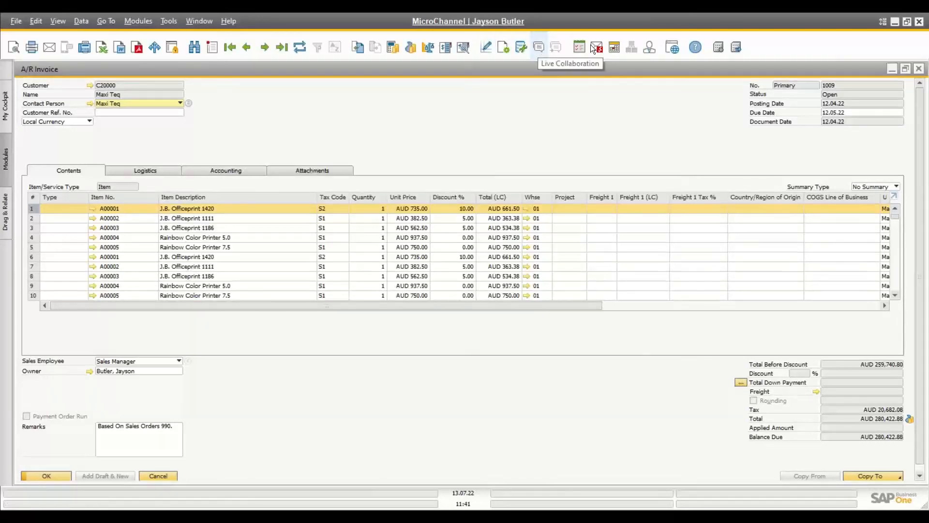
Step: Close the A/R invoice and open the Live Collaboration user list
{"action": "left_click", "coordinate": [920, 71]}
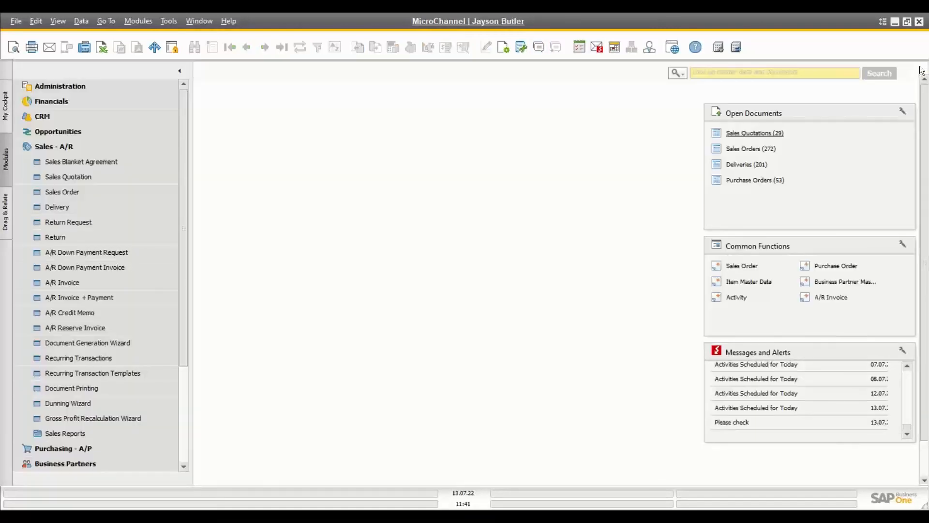
{"action": "left_click", "coordinate": [538, 47]}
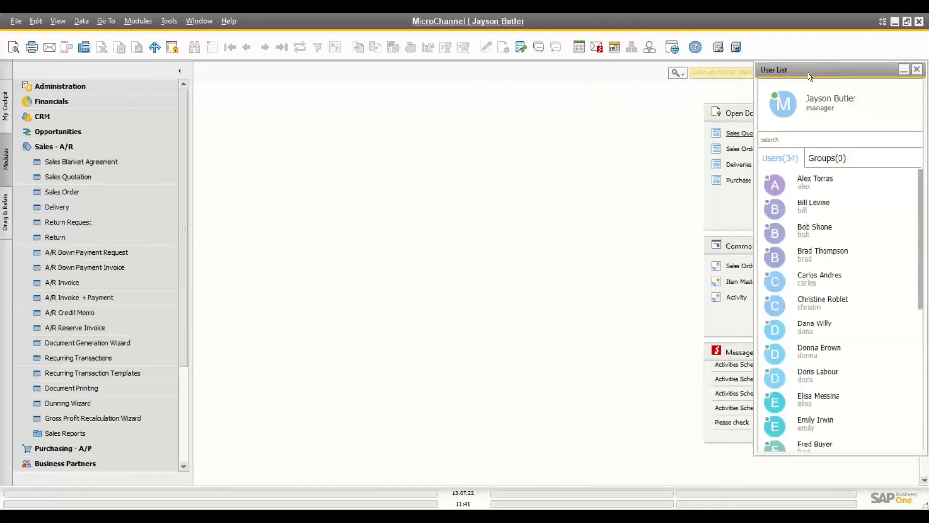
{"action": "left_click_drag", "start_coordinate": [809, 72], "coordinate": [783, 80]}
{"action": "left_click_drag", "start_coordinate": [784, 78], "coordinate": [809, 71]}
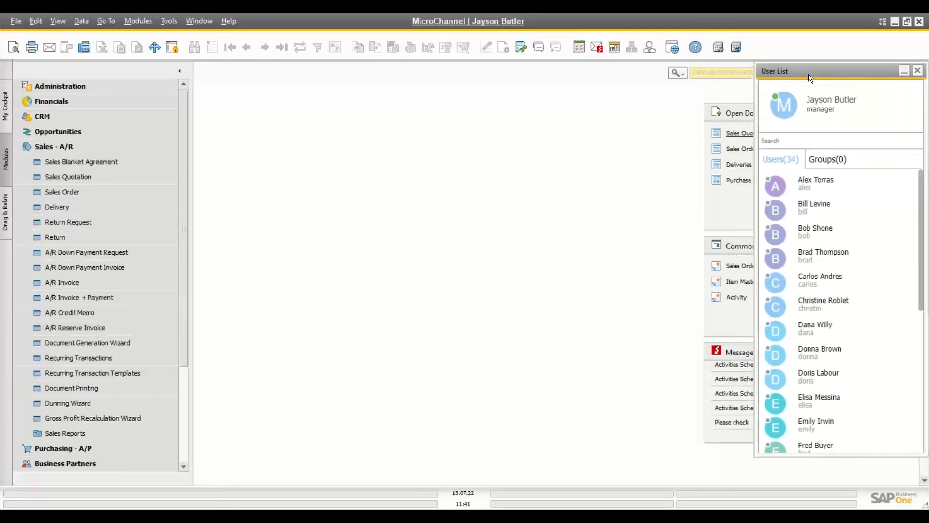
Step: Start a chat with the colleague and draft a greeting asking them to check this order
{"action": "double_click", "coordinate": [816, 184]}
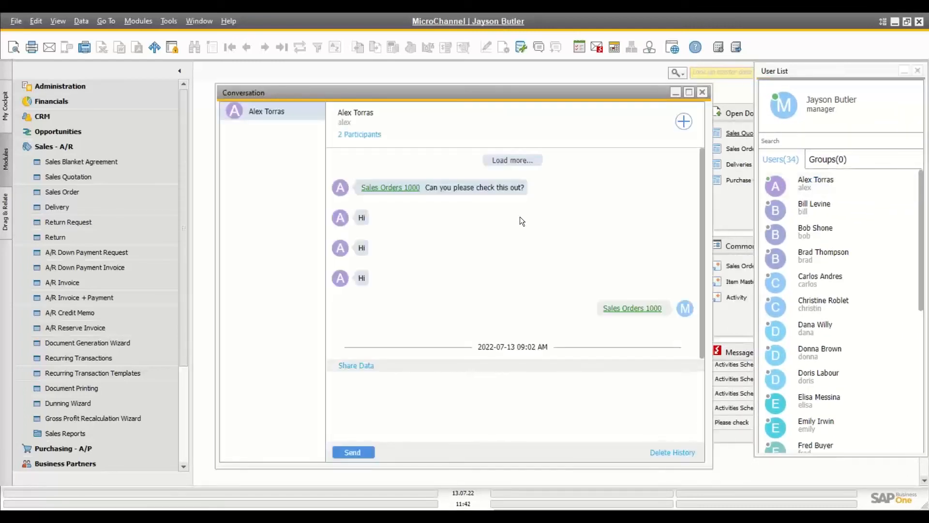
{"action": "left_click", "coordinate": [385, 387]}
{"action": "type", "text": "Hi Alex"}
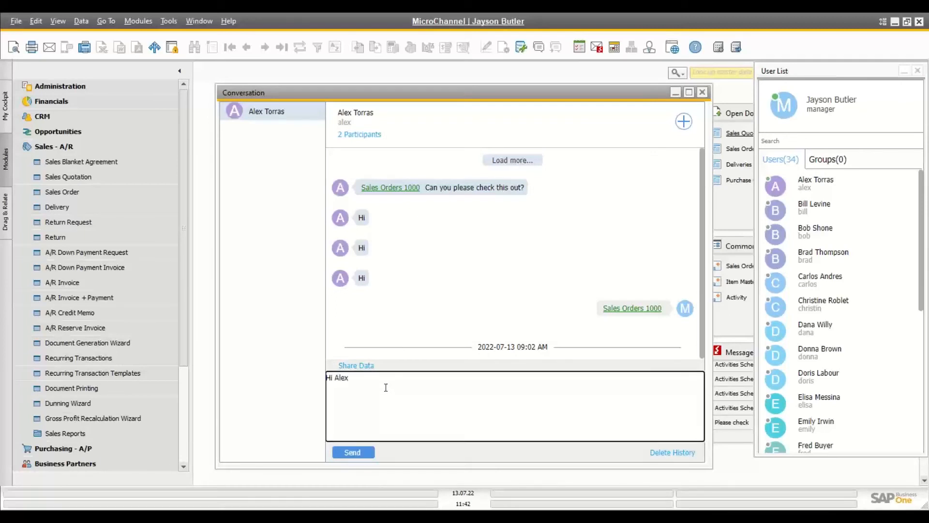
{"action": "type", "text": "..can you please check this order:"}
Step: Share Sales Order 1000 into the chat, send it, and switch to the colleague's session
{"action": "left_click", "coordinate": [60, 193]}
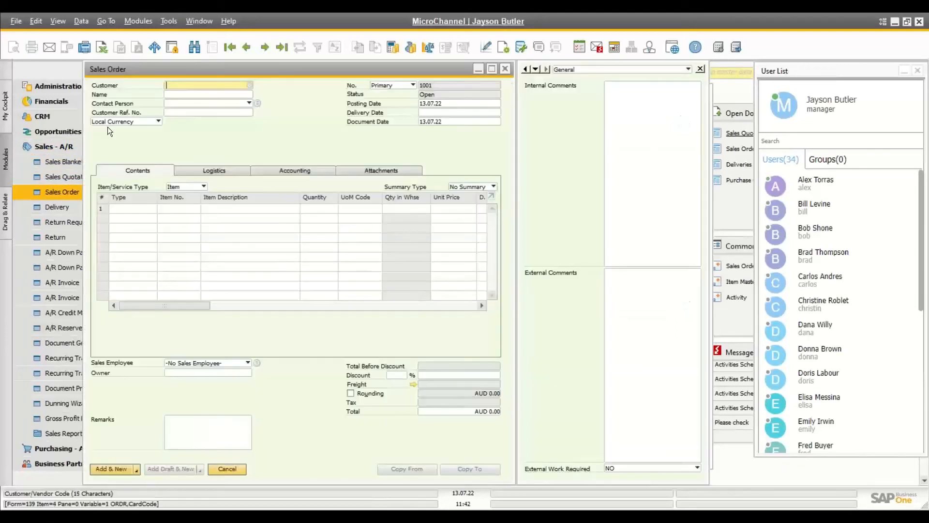
{"action": "left_click", "coordinate": [243, 49]}
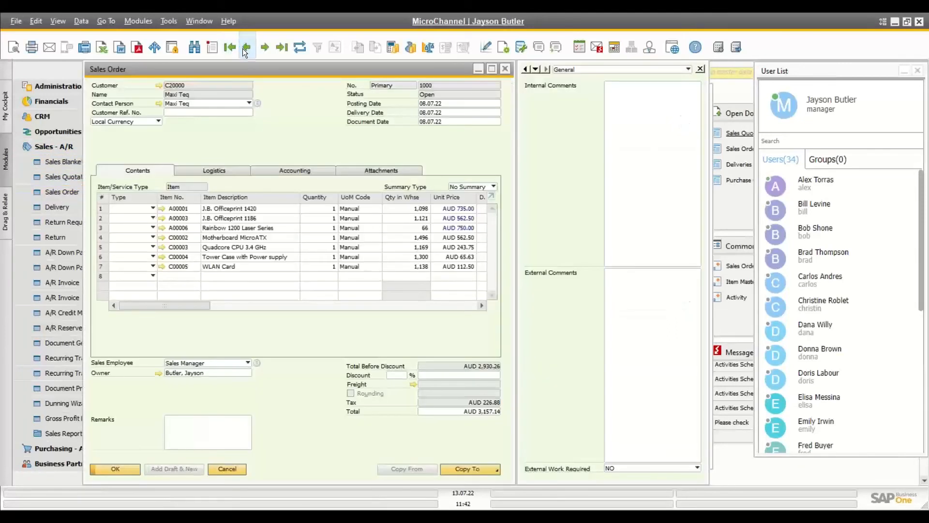
{"action": "left_click", "coordinate": [557, 49]}
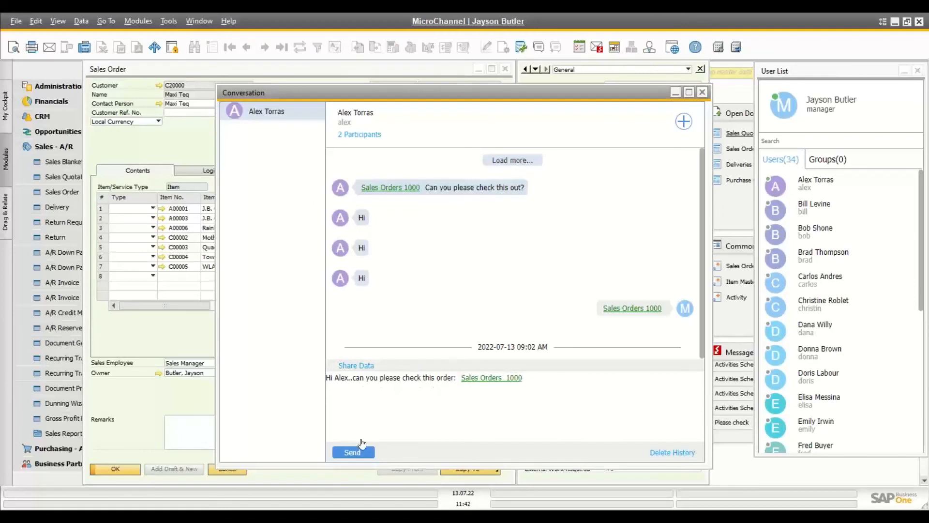
{"action": "left_click", "coordinate": [348, 453]}
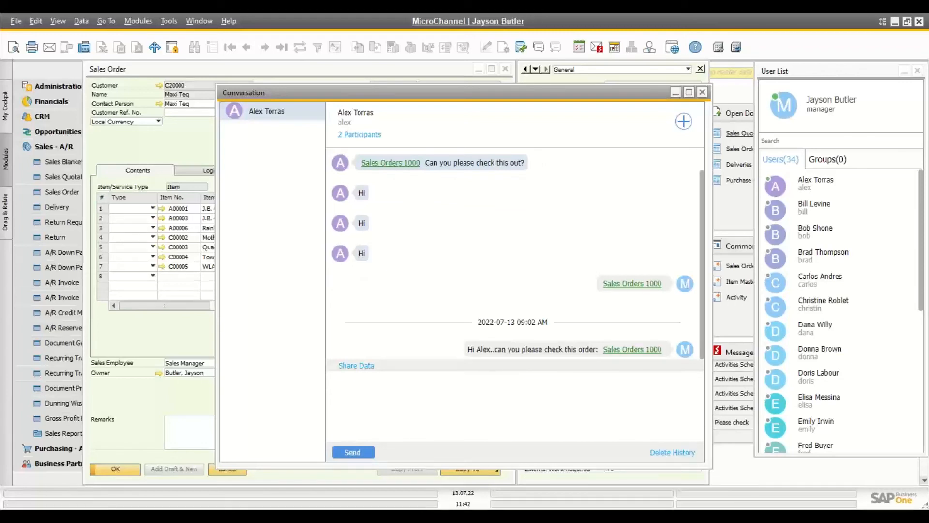
{"action": "left_click", "coordinate": [512, 481]}
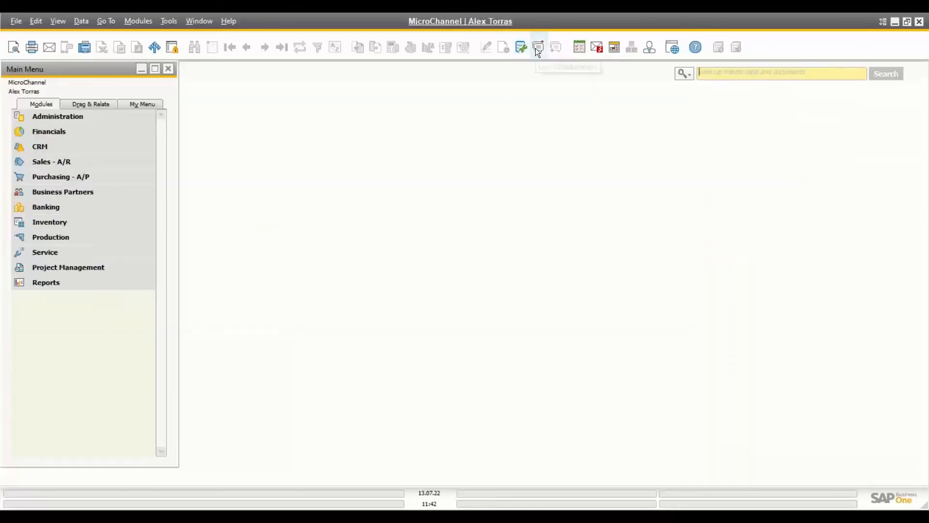
Step: As the colleague, open the Live Collaboration conversation with the manager
{"action": "left_click", "coordinate": [536, 48]}
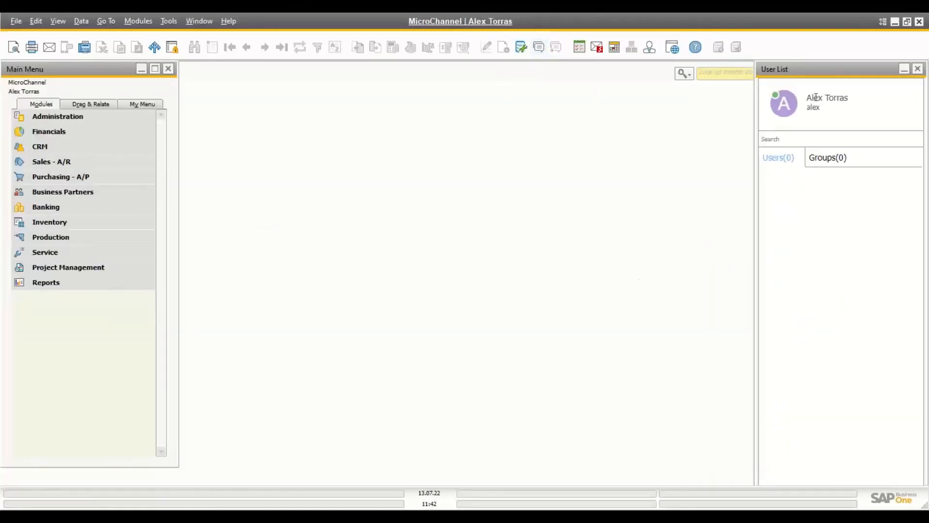
{"action": "mouse_move", "coordinate": [839, 64]}
{"action": "left_mouse_down"}
{"action": "mouse_move", "coordinate": [840, 96]}
{"action": "mouse_move", "coordinate": [831, 67]}
{"action": "left_mouse_up"}
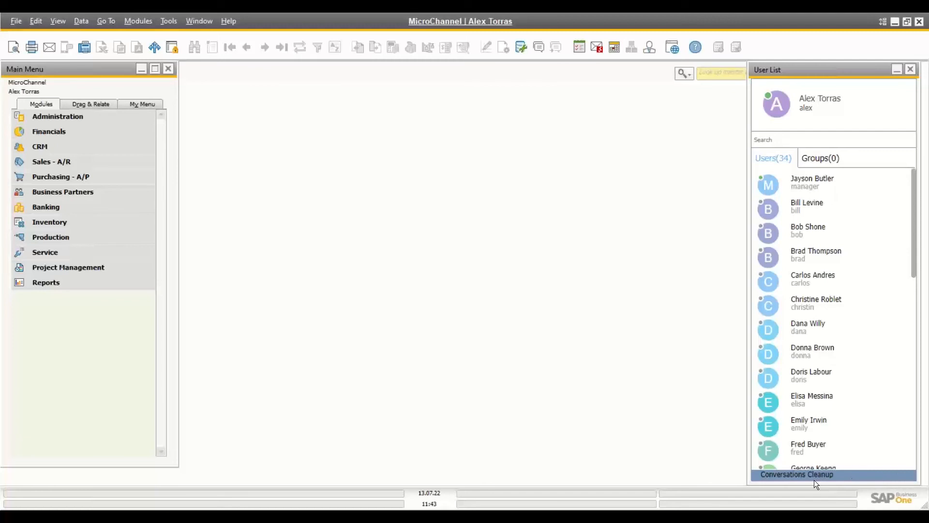
{"action": "left_click", "coordinate": [899, 478]}
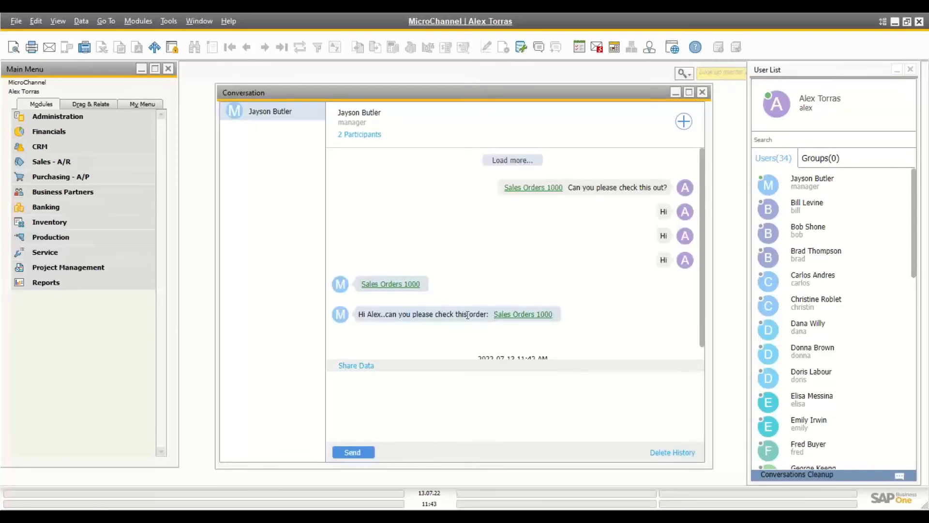
Step: Review the linked Sales Order 1000 and reply 'I think its looks ok'
{"action": "left_click", "coordinate": [521, 316]}
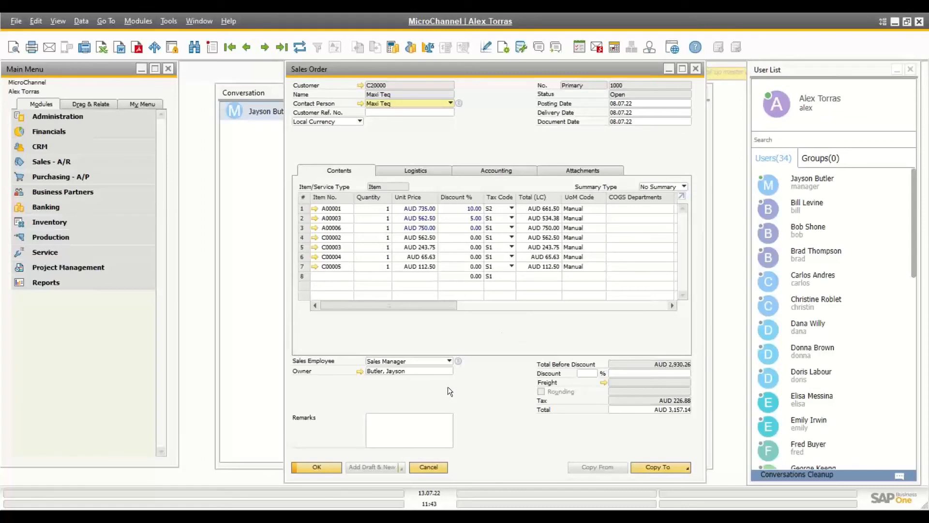
{"action": "left_click", "coordinate": [420, 467]}
{"action": "type", "text": "I"}
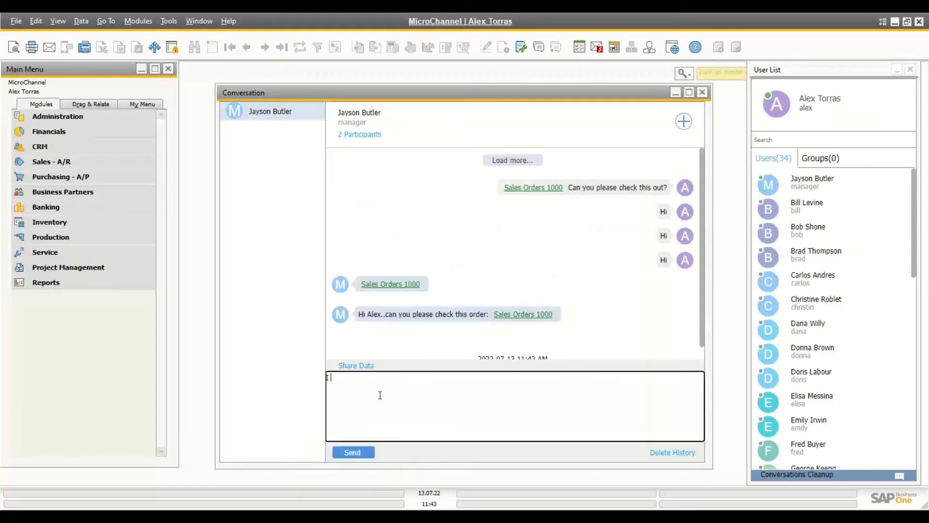
{"action": "type", "text": " think its looks "}
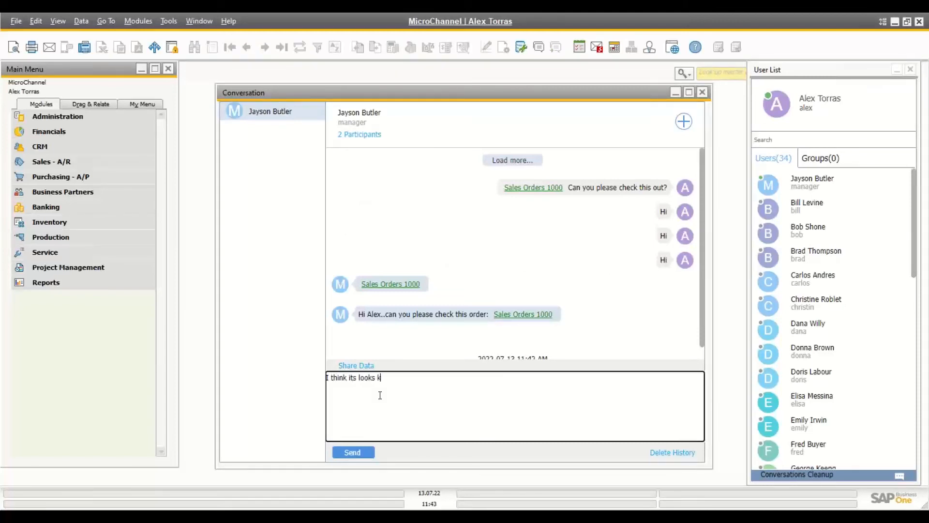
{"action": "type", "text": "ok"}
{"action": "key", "text": "Return"}
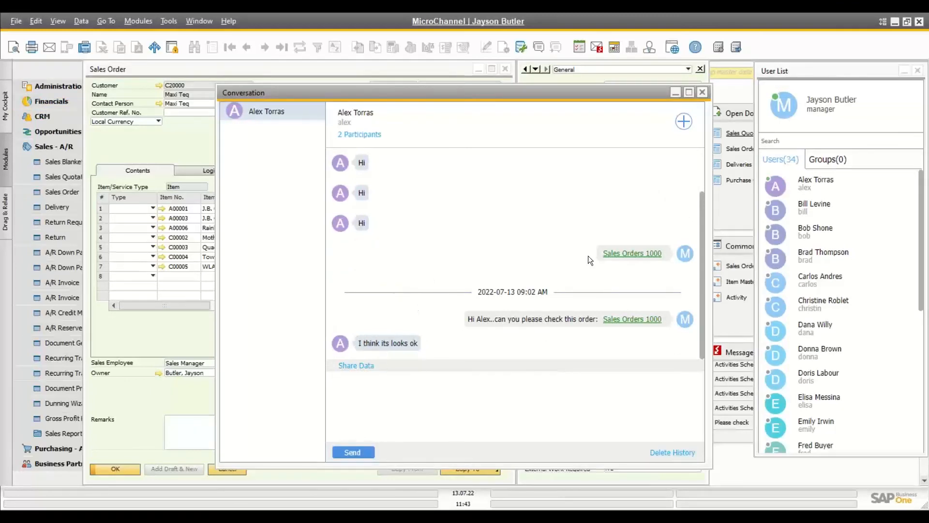
Step: Close the Conversation window and the Sales Order 1000 window
{"action": "left_click", "coordinate": [702, 92]}
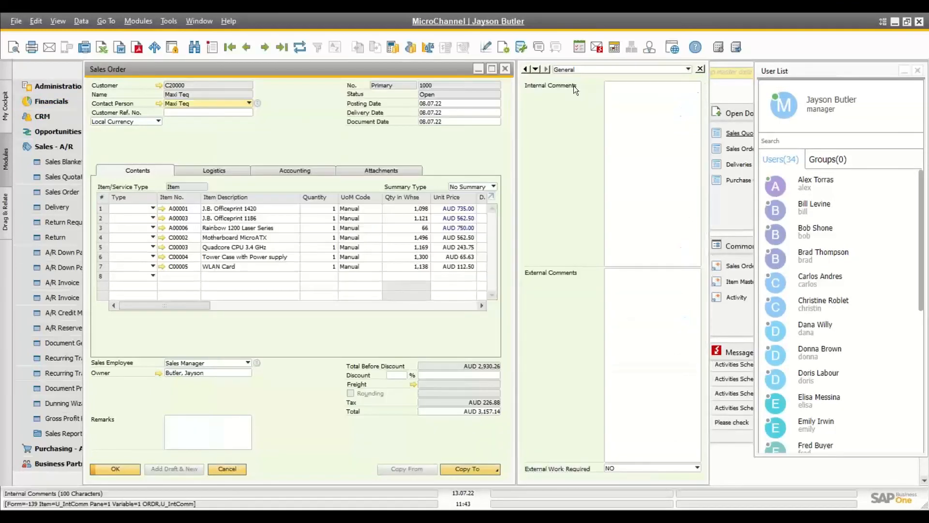
{"action": "left_click", "coordinate": [508, 71]}
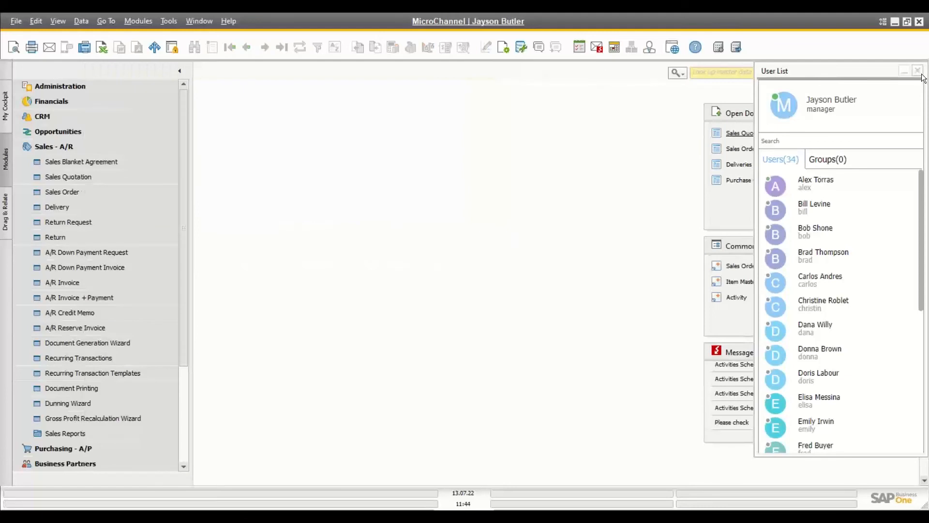
Step: Glance at Messages/Alerts, close the User List, and page the maximized Calendar back to May 2022
{"action": "left_click", "coordinate": [599, 50]}
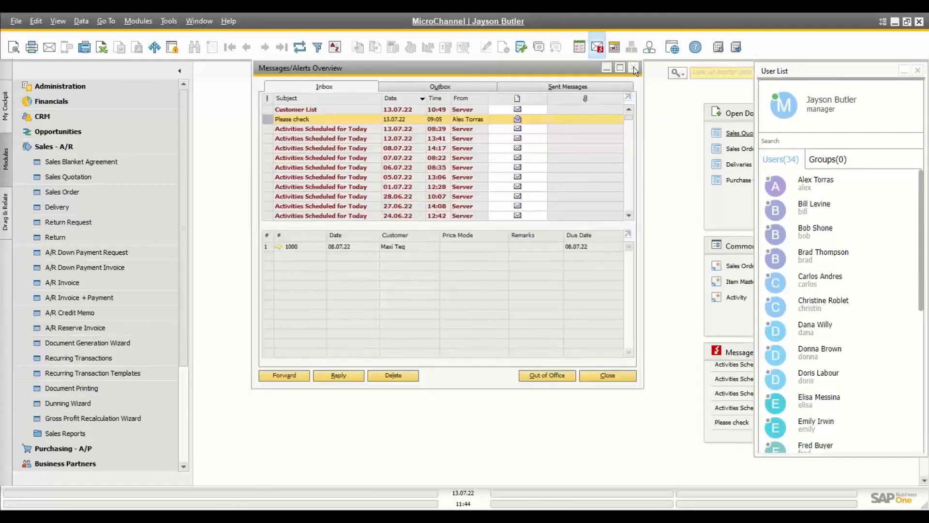
{"action": "left_click", "coordinate": [633, 67]}
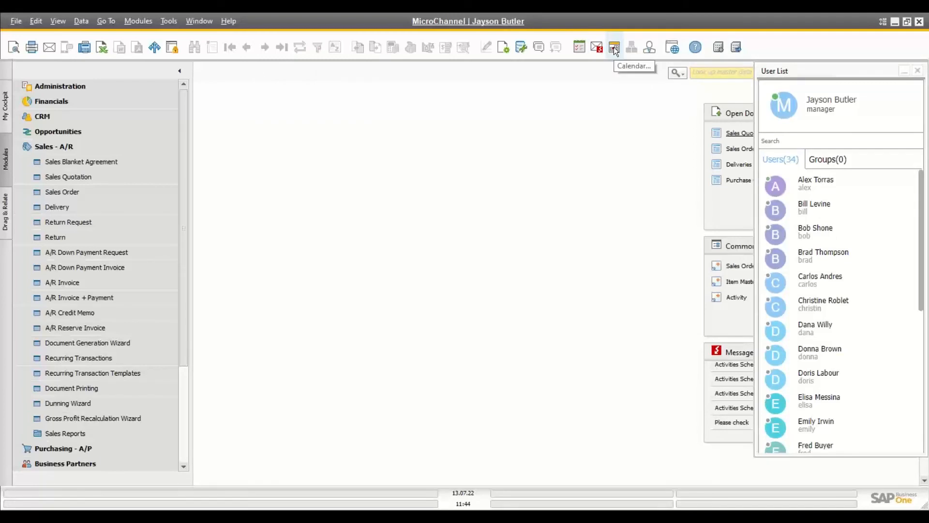
{"action": "left_click", "coordinate": [614, 47]}
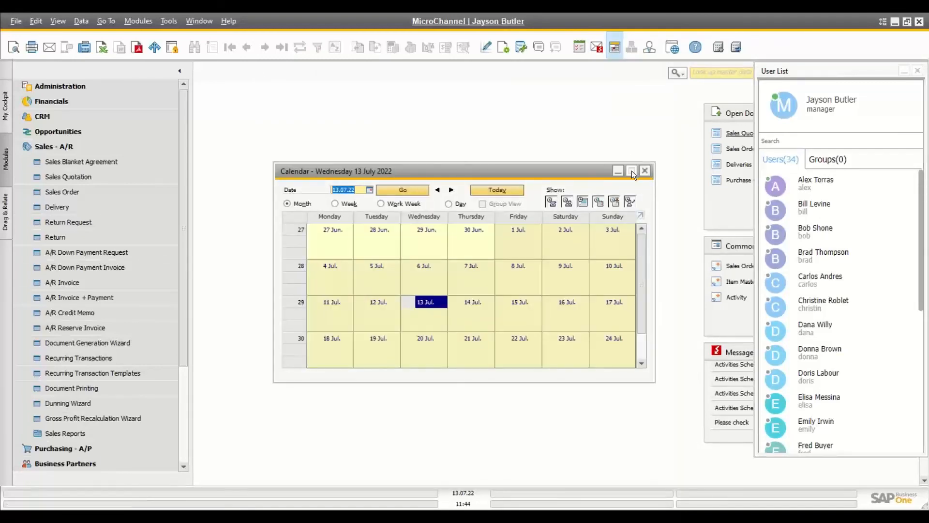
{"action": "left_click", "coordinate": [918, 72]}
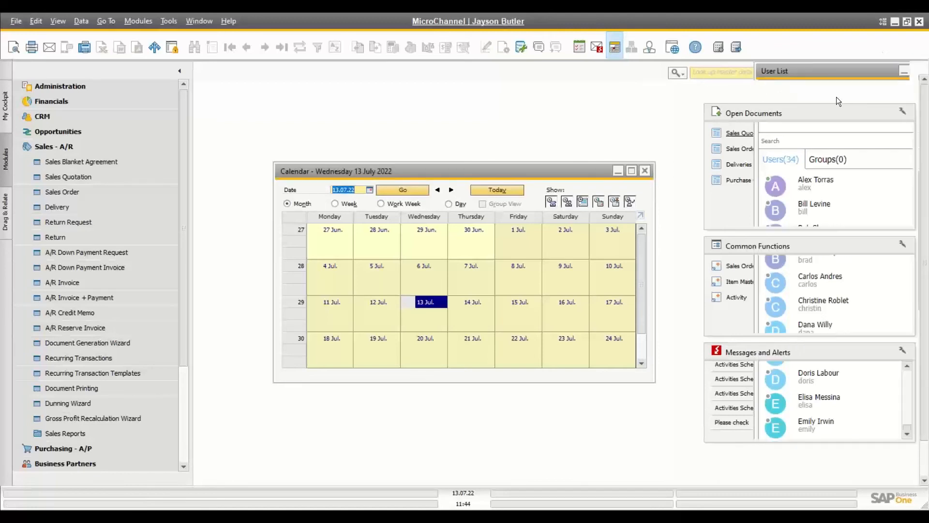
{"action": "left_click", "coordinate": [632, 171]}
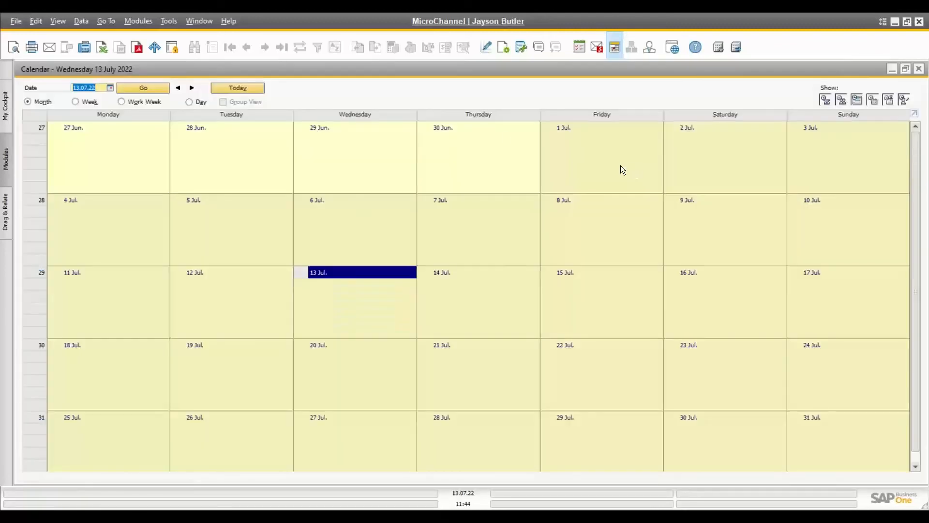
{"action": "left_click", "coordinate": [177, 88]}
{"action": "left_click", "coordinate": [177, 88]}
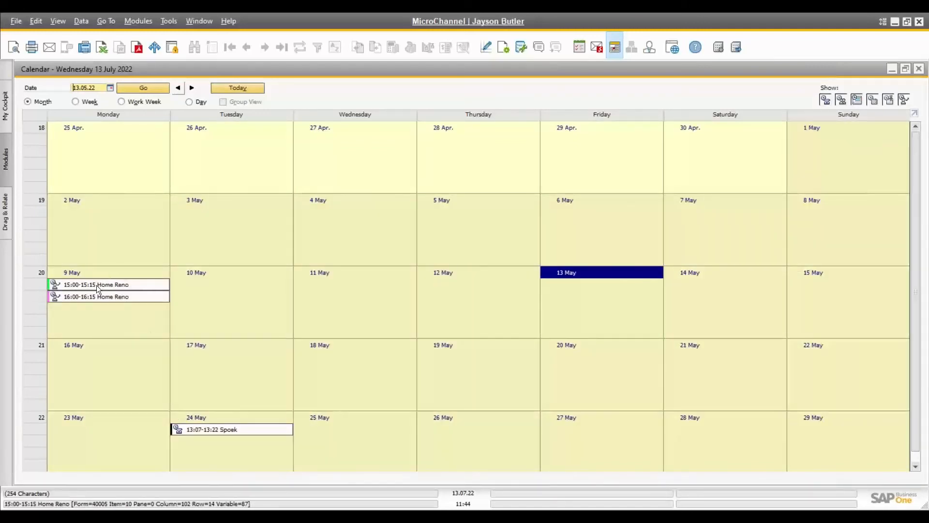
{"action": "left_click", "coordinate": [920, 69]}
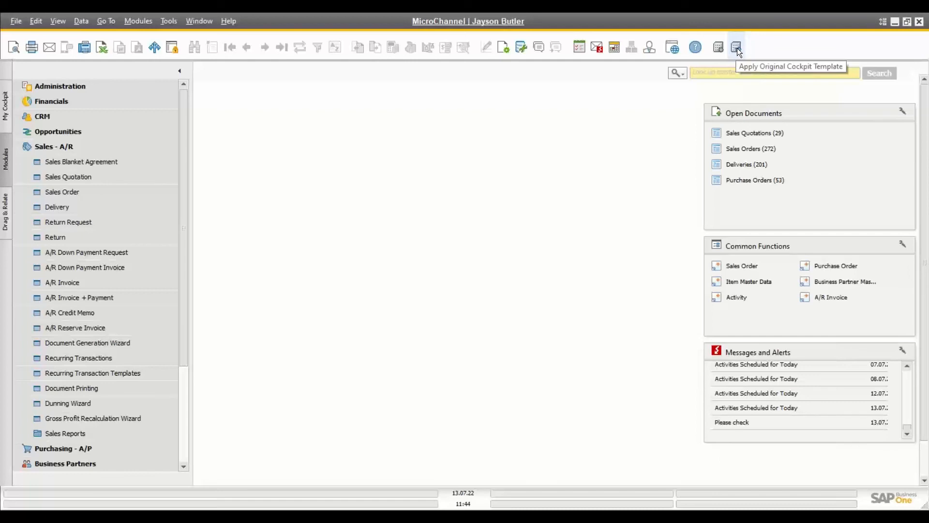
Step: Load Maxi Teq's Sales Order 1000 by stepping back from a new order, and open Go To
{"action": "left_click", "coordinate": [86, 147]}
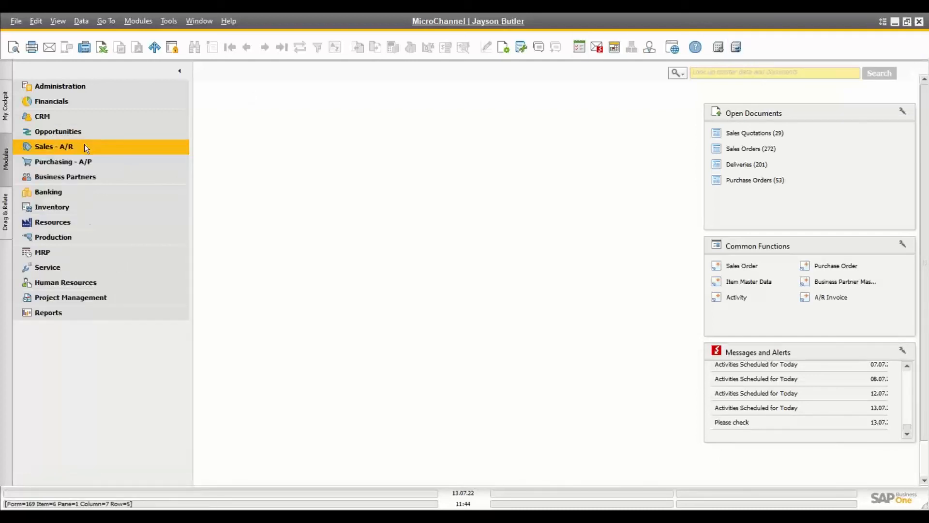
{"action": "left_click", "coordinate": [78, 149]}
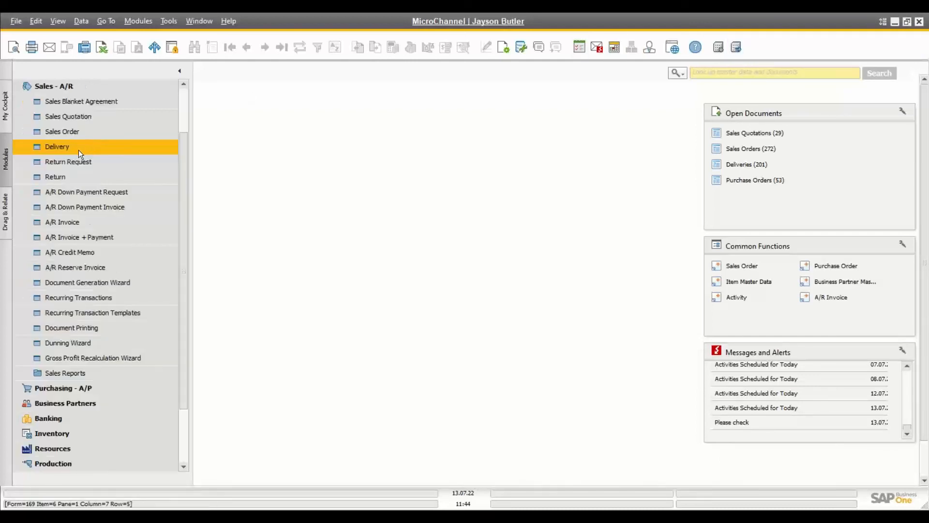
{"action": "left_click", "coordinate": [89, 131]}
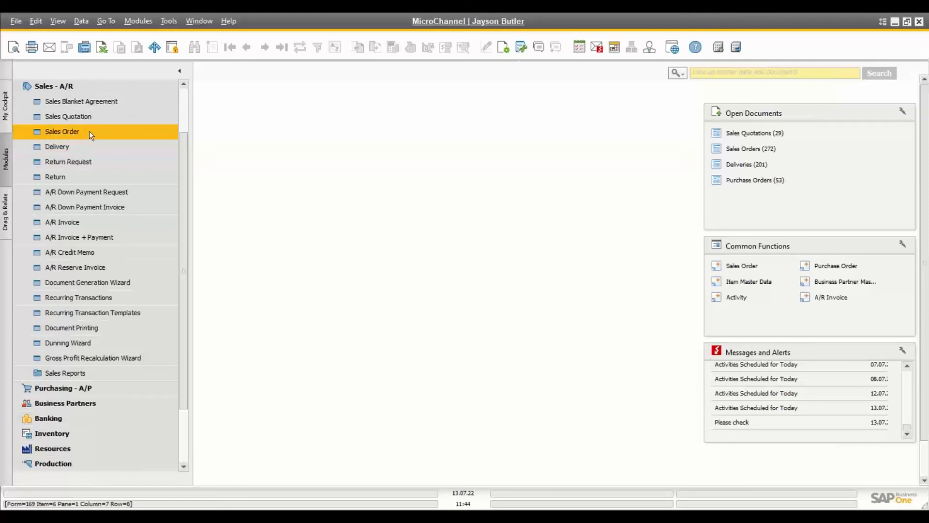
{"action": "left_click", "coordinate": [251, 48]}
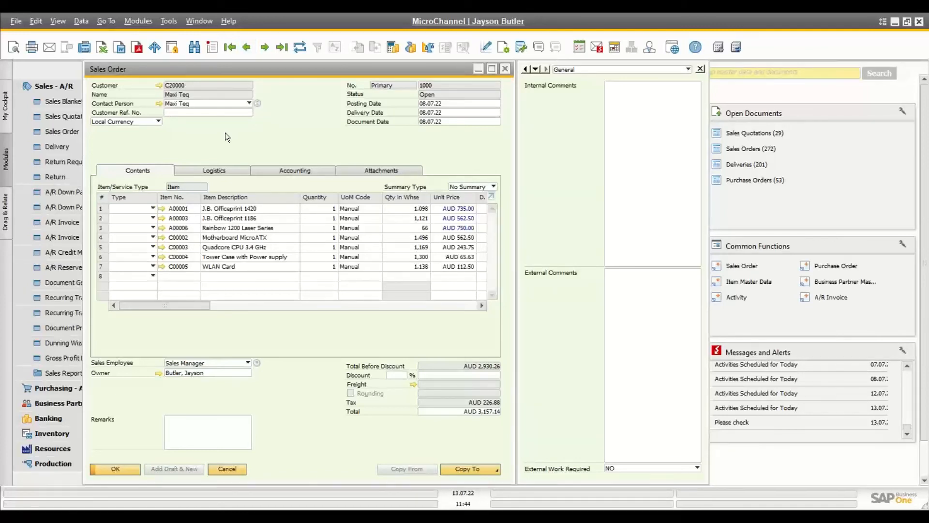
{"action": "left_click", "coordinate": [109, 21]}
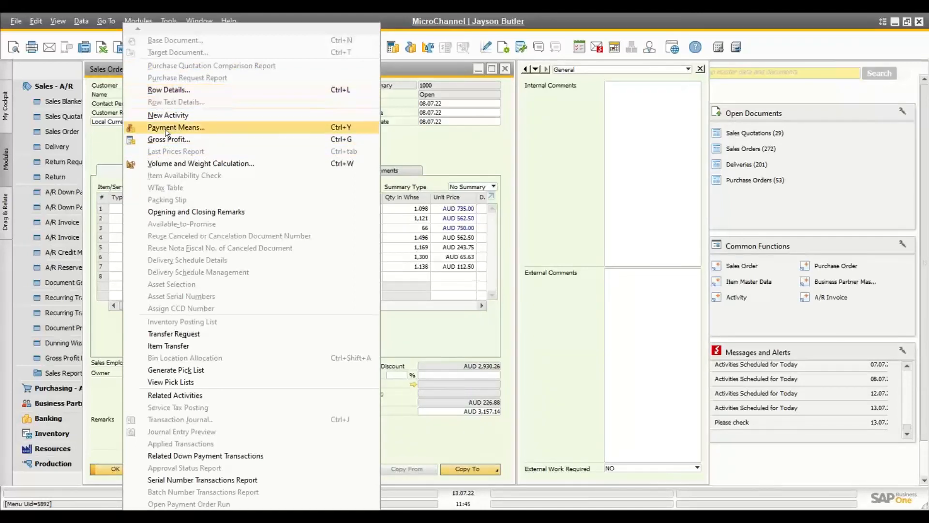
{"action": "left_click", "coordinate": [429, 152]}
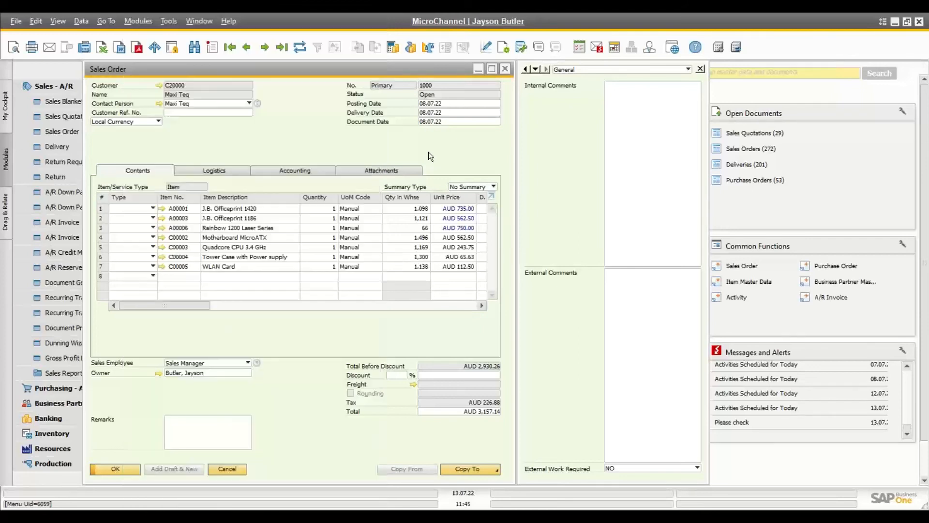
{"action": "left_click", "coordinate": [86, 21]}
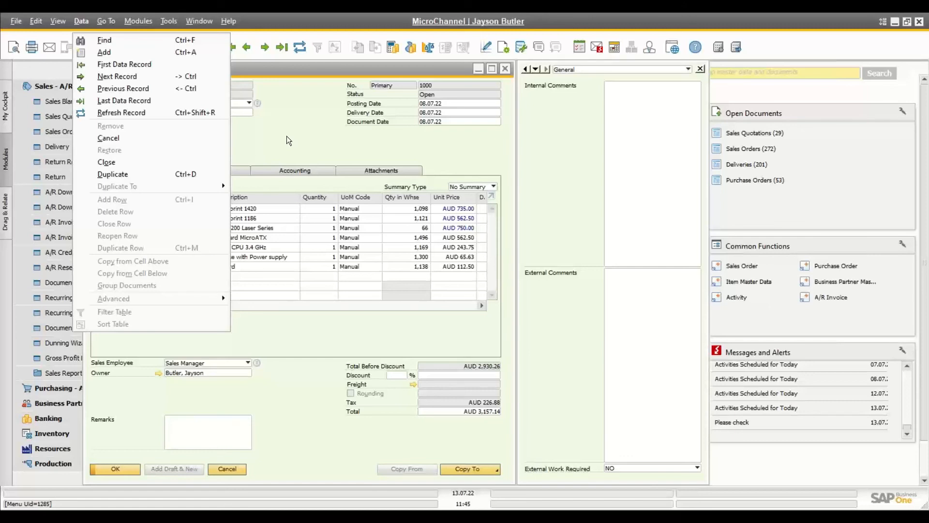
{"action": "mouse_move", "coordinate": [108, 22]}
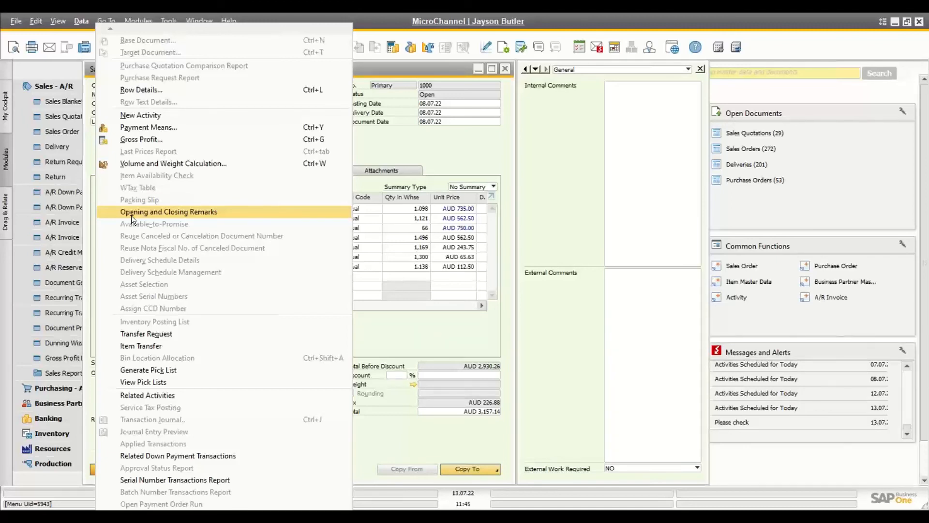
{"action": "left_click", "coordinate": [382, 70]}
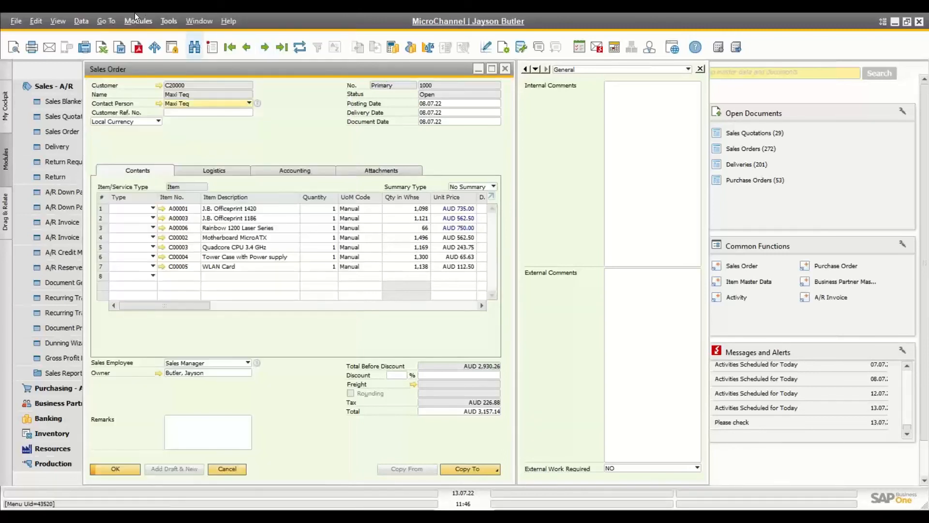
{"action": "left_click", "coordinate": [104, 21]}
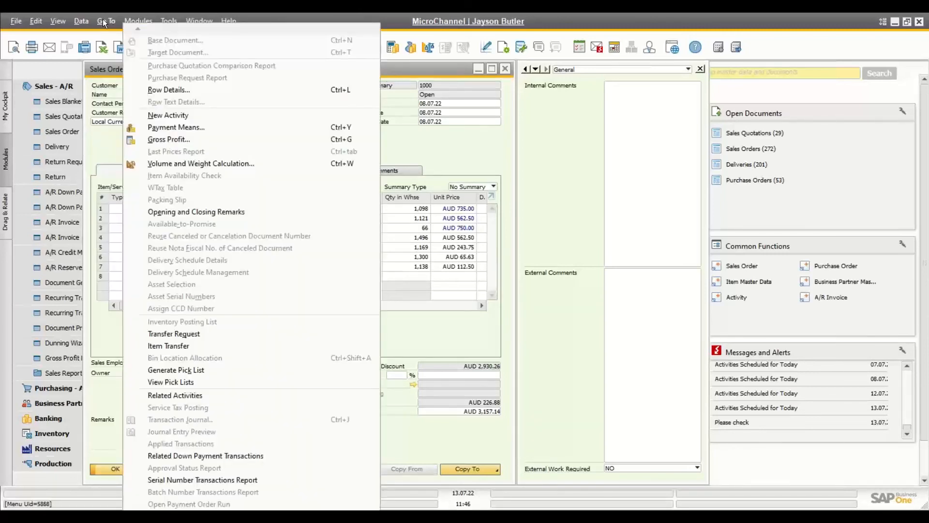
{"action": "left_click", "coordinate": [437, 154]}
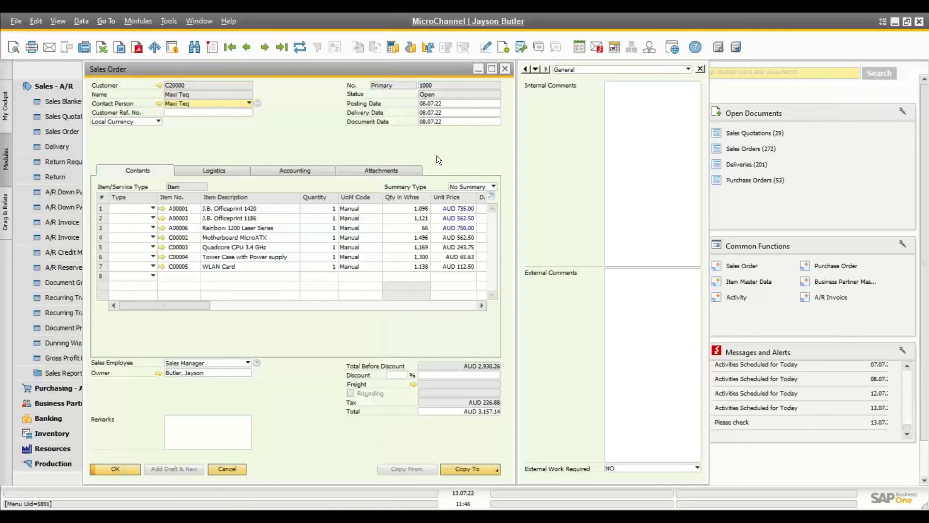
{"action": "left_click", "coordinate": [101, 25]}
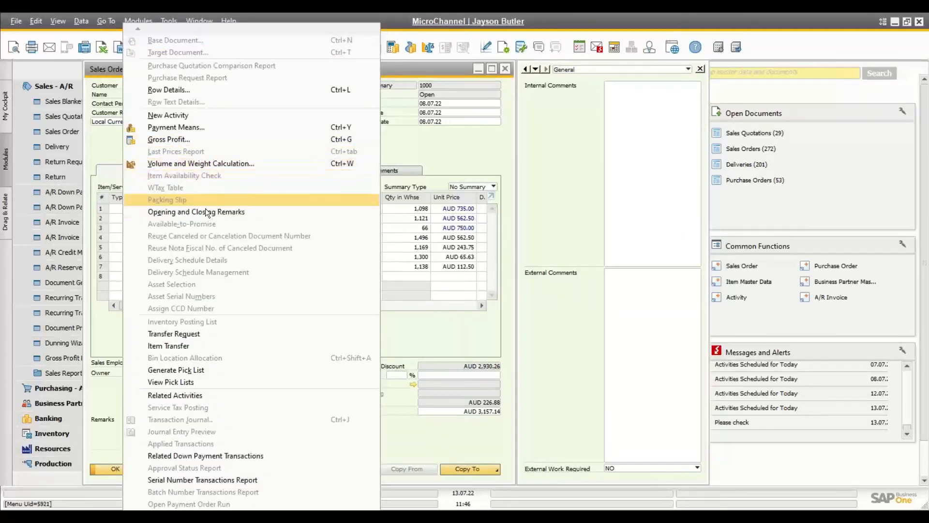
{"action": "left_click", "coordinate": [424, 153]}
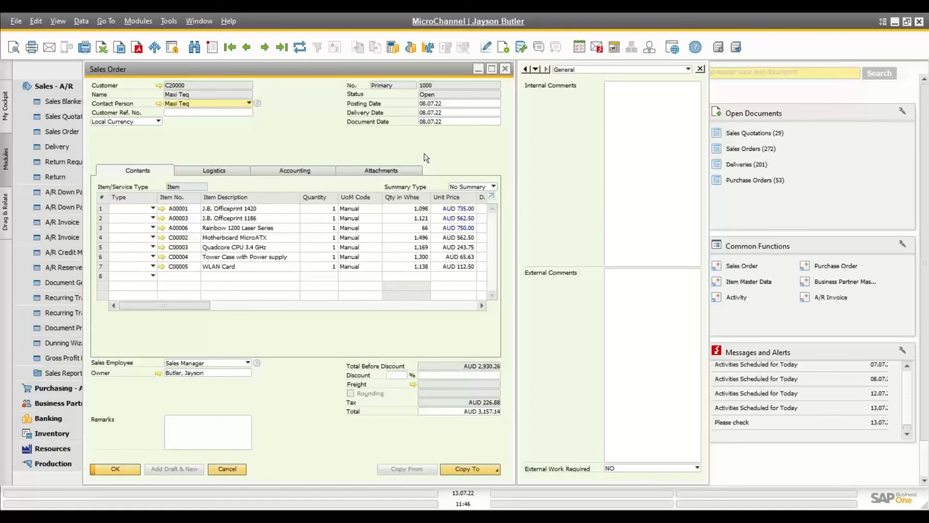
{"action": "key", "text": "alt+g"}
{"action": "key", "text": "o"}
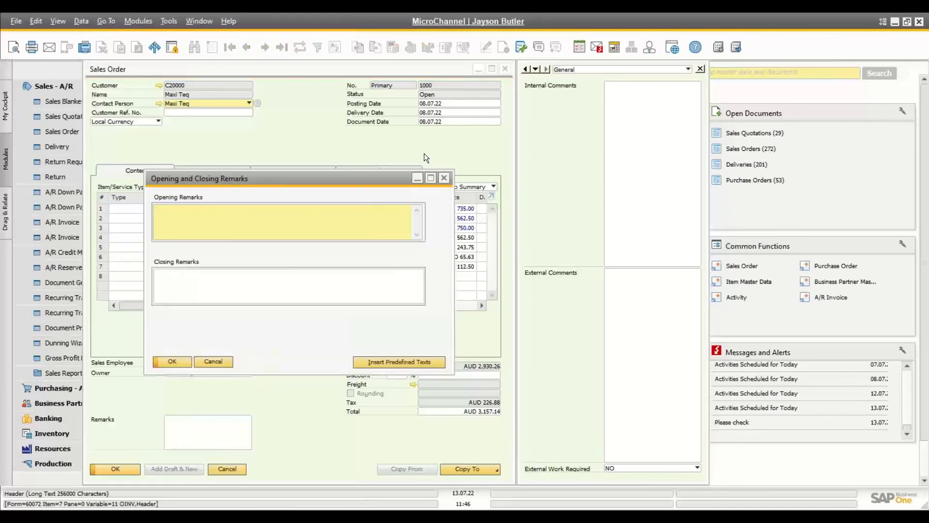
{"action": "left_click", "coordinate": [222, 361]}
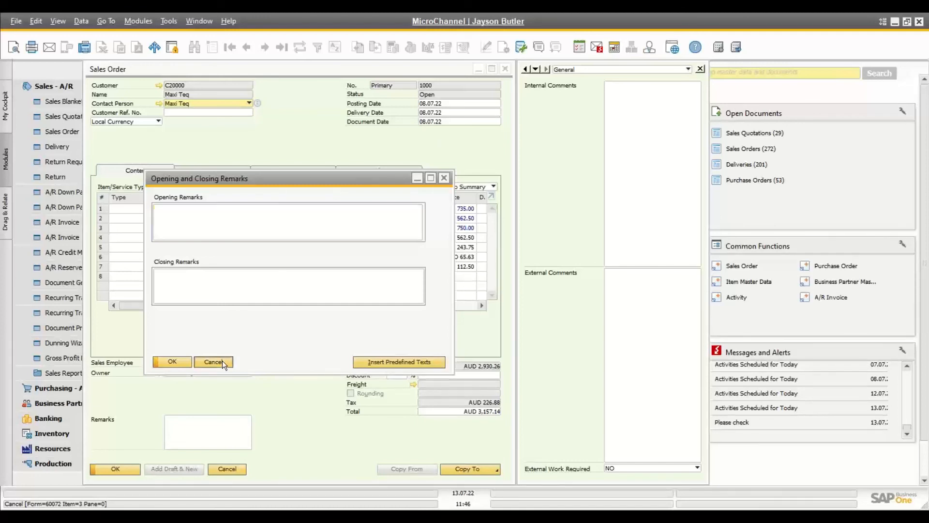
{"action": "left_click", "coordinate": [234, 20]}
{"action": "mouse_move", "coordinate": [273, 40]}
{"action": "left_click", "coordinate": [354, 39]}
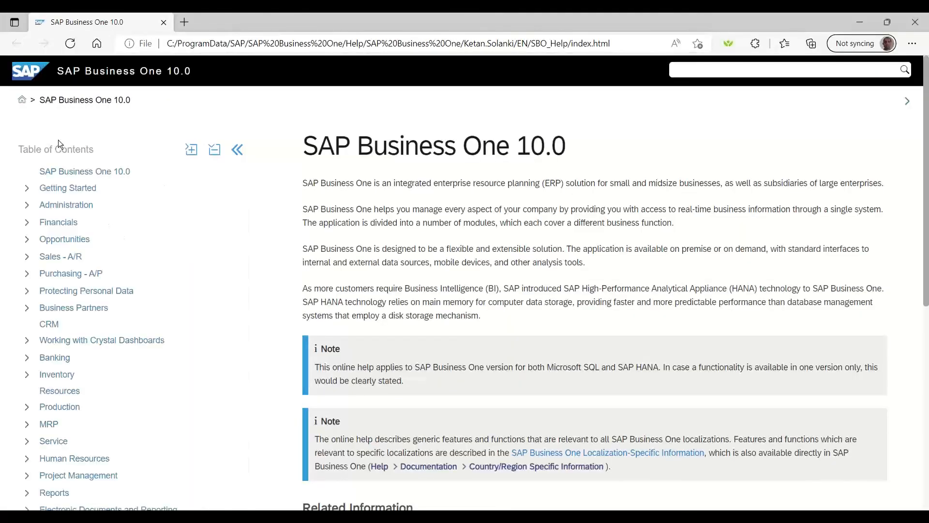
{"action": "scroll", "coordinate": [77, 373], "scroll_direction": "down", "scroll_amount": 2}
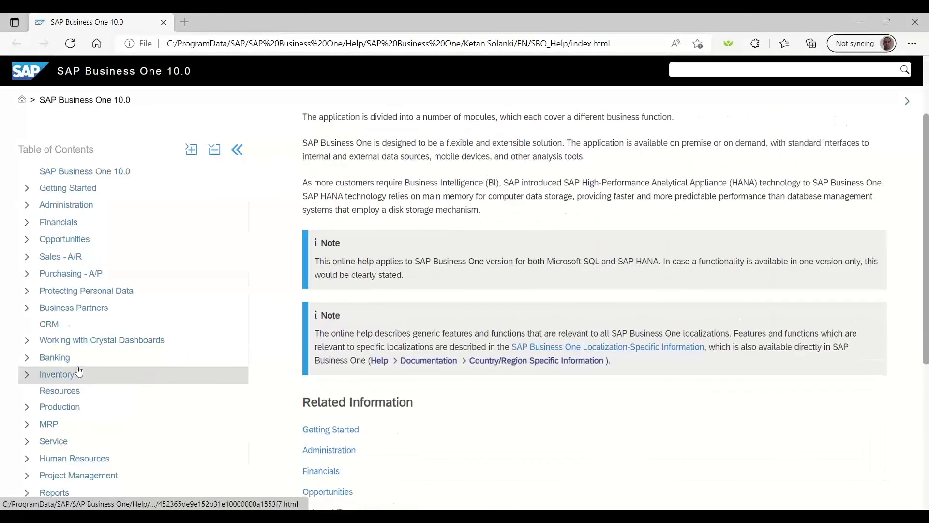
{"action": "scroll", "coordinate": [79, 371], "scroll_direction": "down", "scroll_amount": 5}
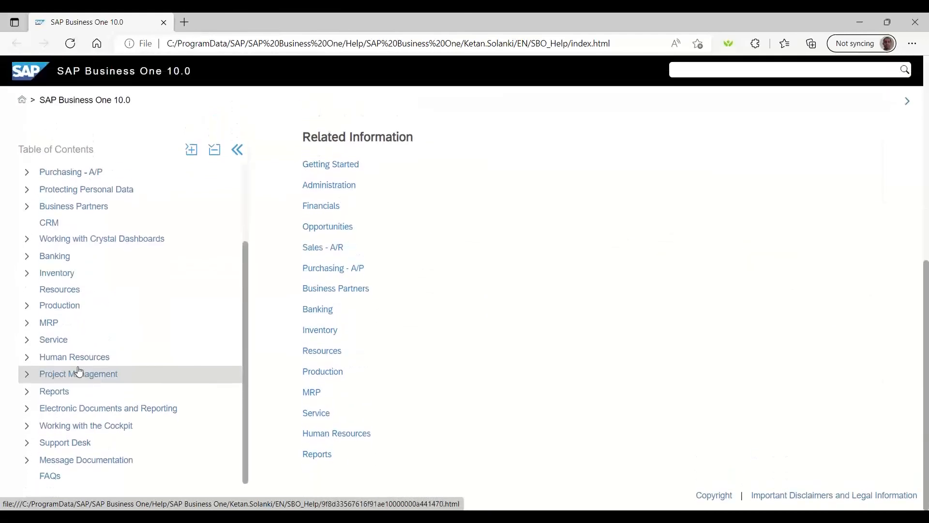
{"action": "scroll", "coordinate": [77, 373], "scroll_direction": "up", "scroll_amount": 4}
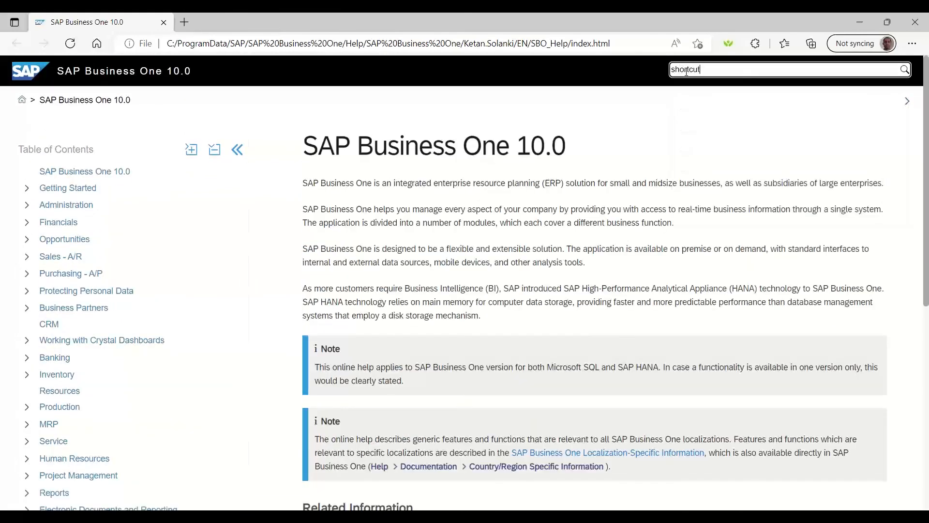
{"action": "key", "text": "Return"}
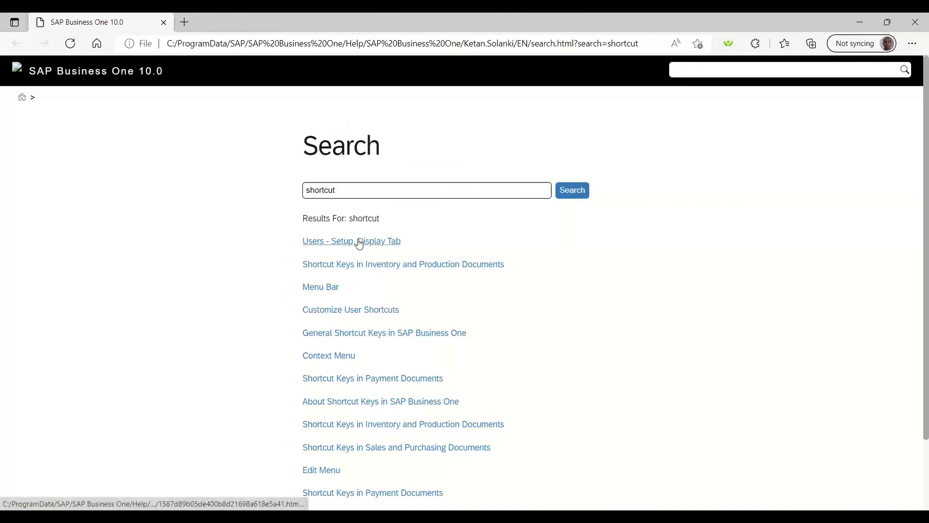
{"action": "left_click", "coordinate": [355, 264]}
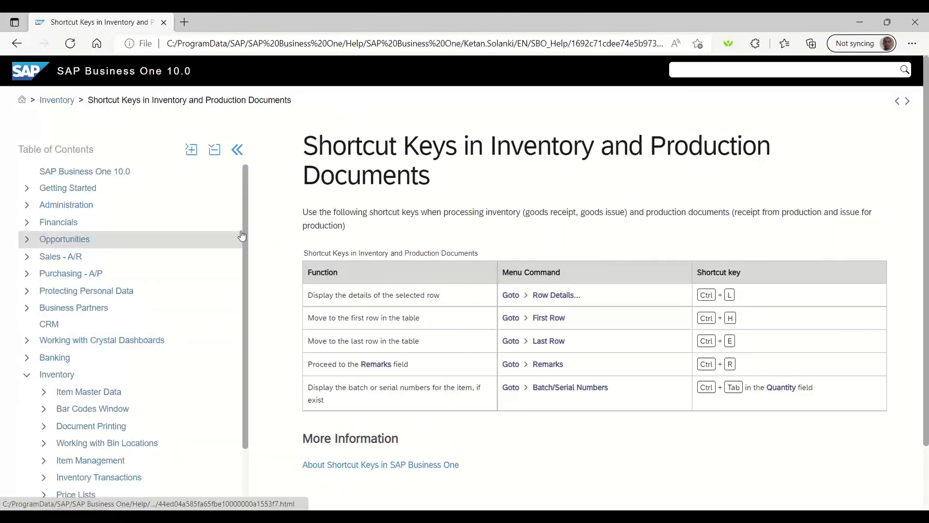
{"action": "left_click", "coordinate": [314, 465]}
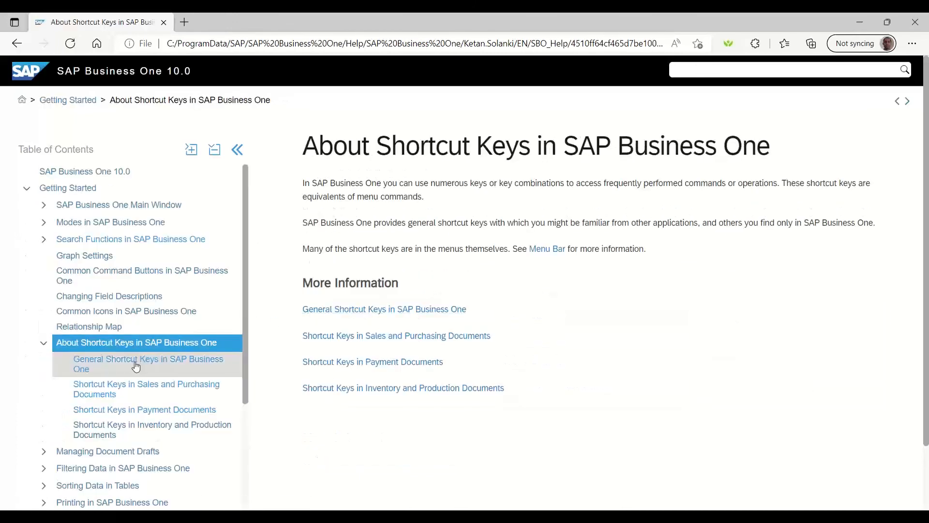
{"action": "left_click", "coordinate": [135, 365]}
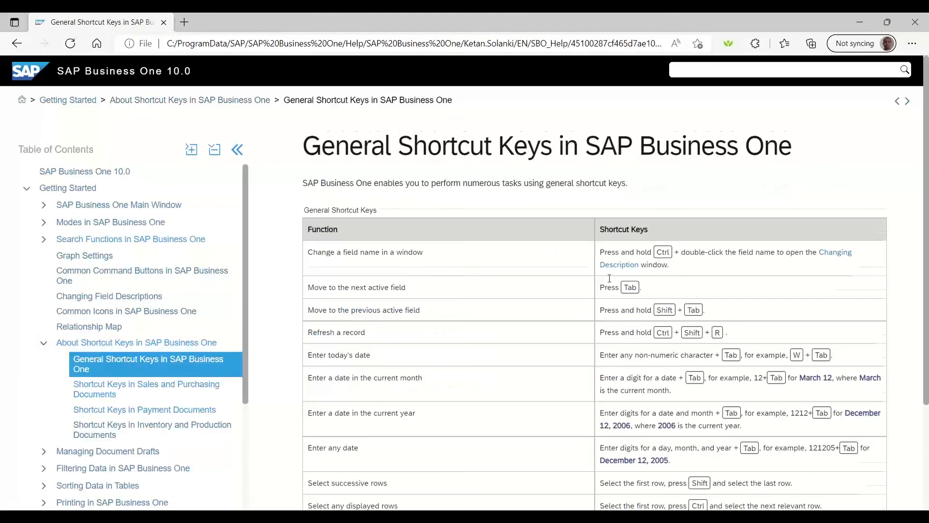
{"action": "scroll", "coordinate": [609, 278], "scroll_direction": "down", "scroll_amount": 3}
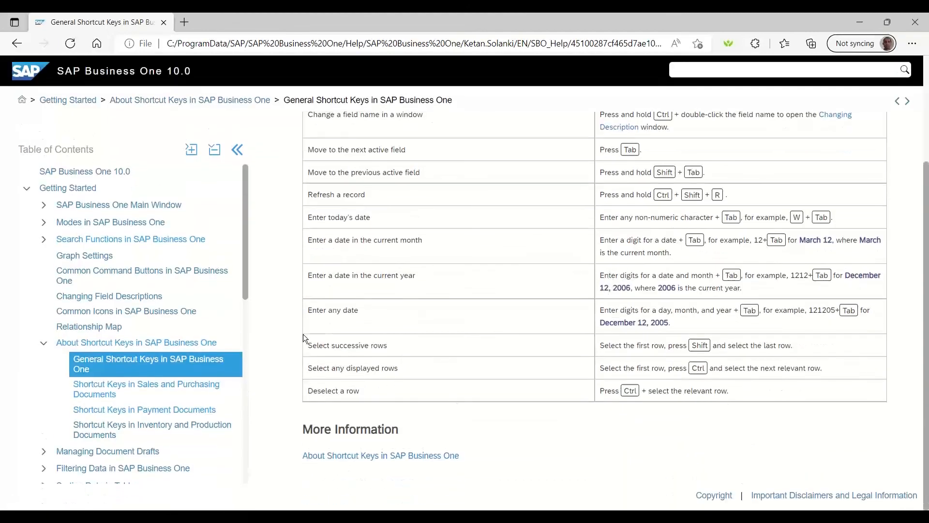
{"action": "left_click", "coordinate": [137, 388]}
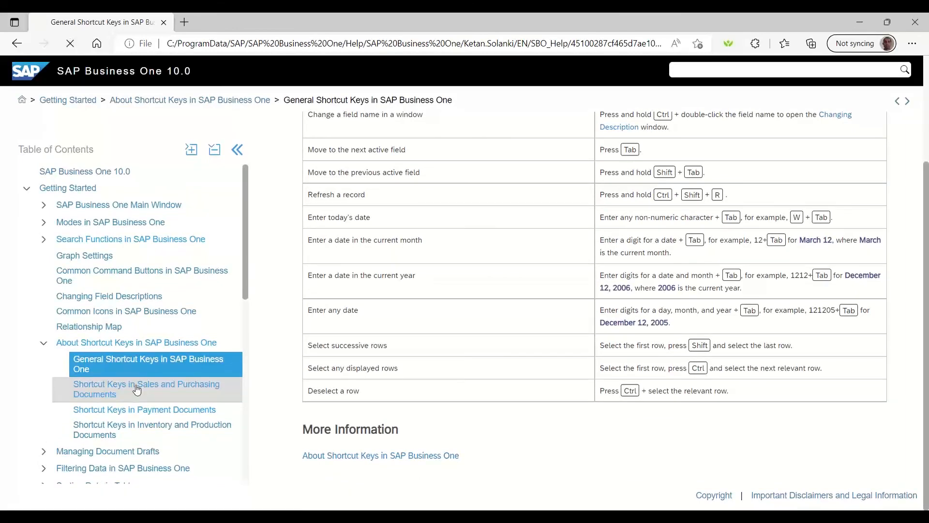
{"action": "scroll", "coordinate": [350, 298], "scroll_direction": "down", "scroll_amount": 2}
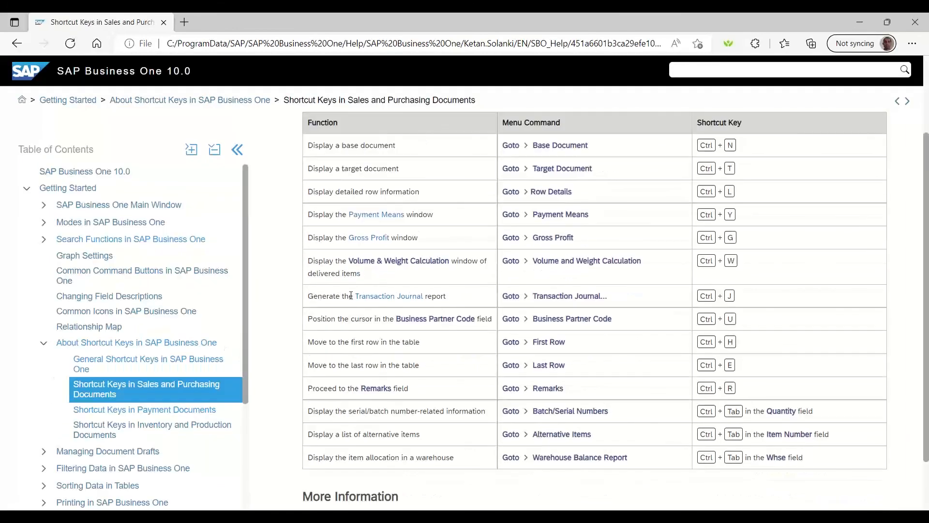
{"action": "left_click", "coordinate": [144, 431]}
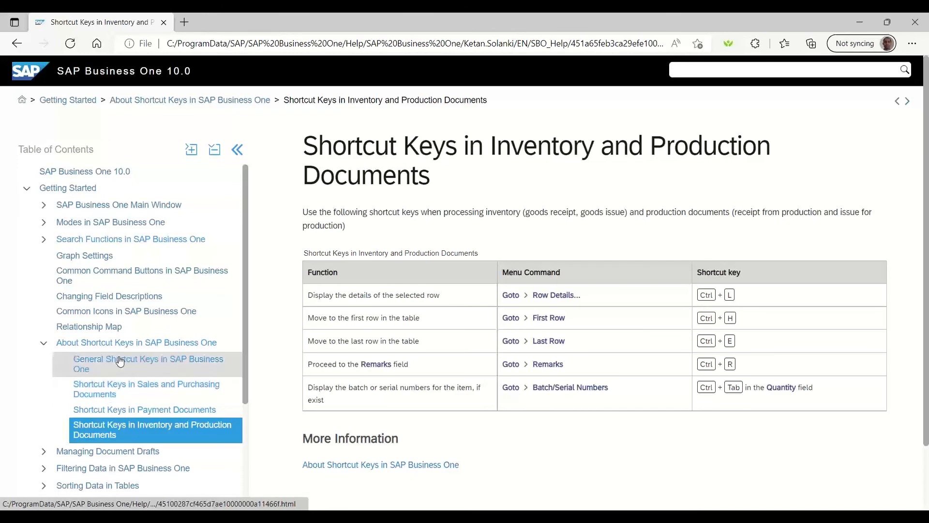
{"action": "left_click", "coordinate": [86, 364]}
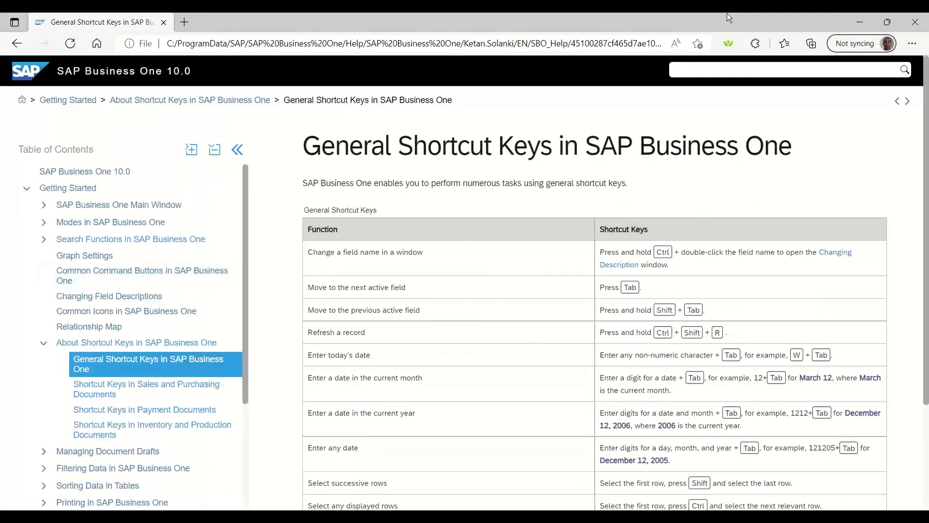
{"action": "left_click", "coordinate": [918, 22]}
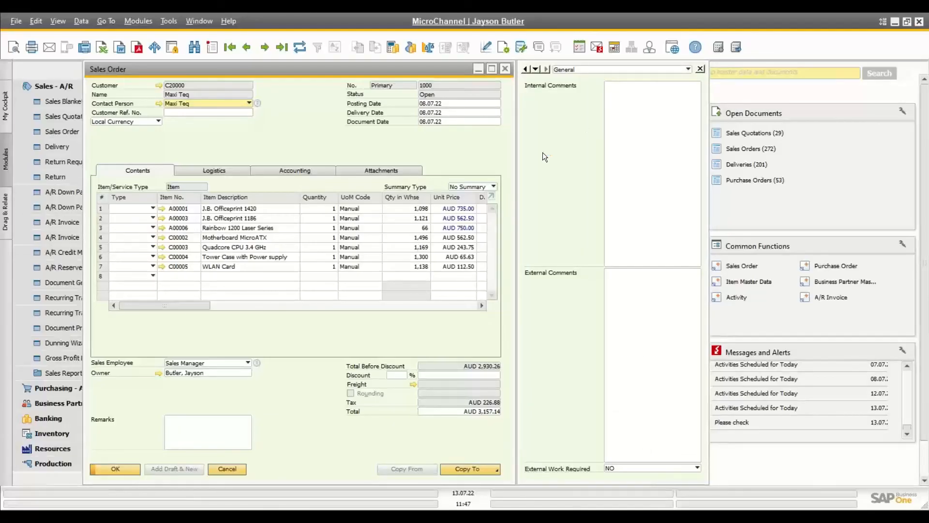
Step: Close Sales Order 1000 and collapse Sales - A/R in the Modules tree
{"action": "left_click", "coordinate": [506, 68]}
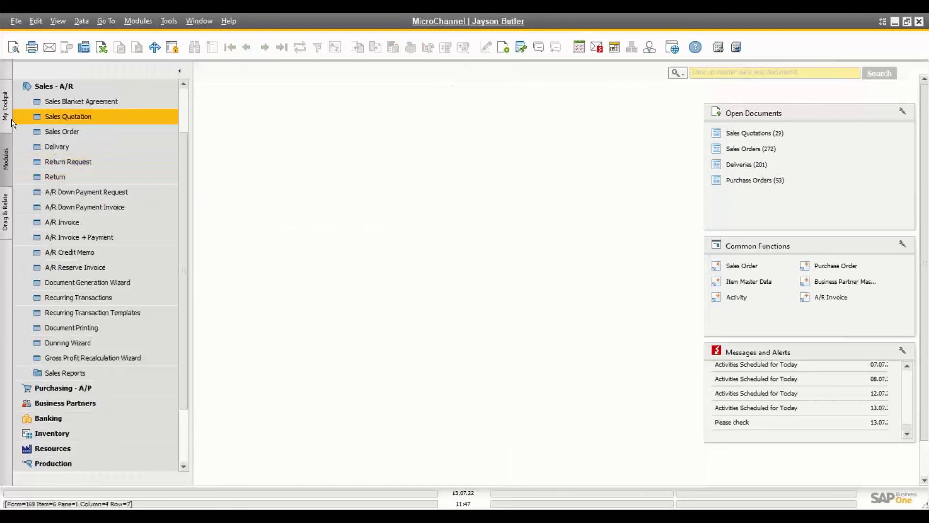
{"action": "left_click", "coordinate": [184, 104]}
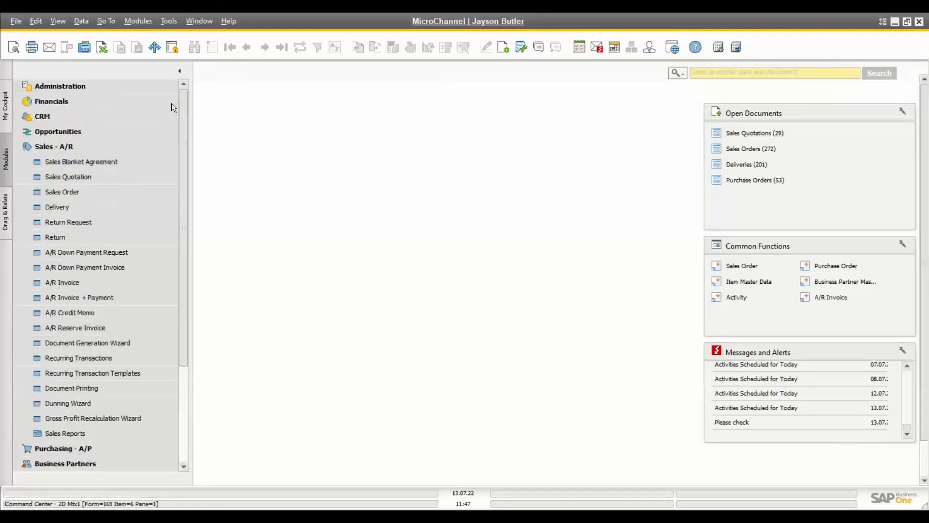
{"action": "left_click", "coordinate": [59, 145]}
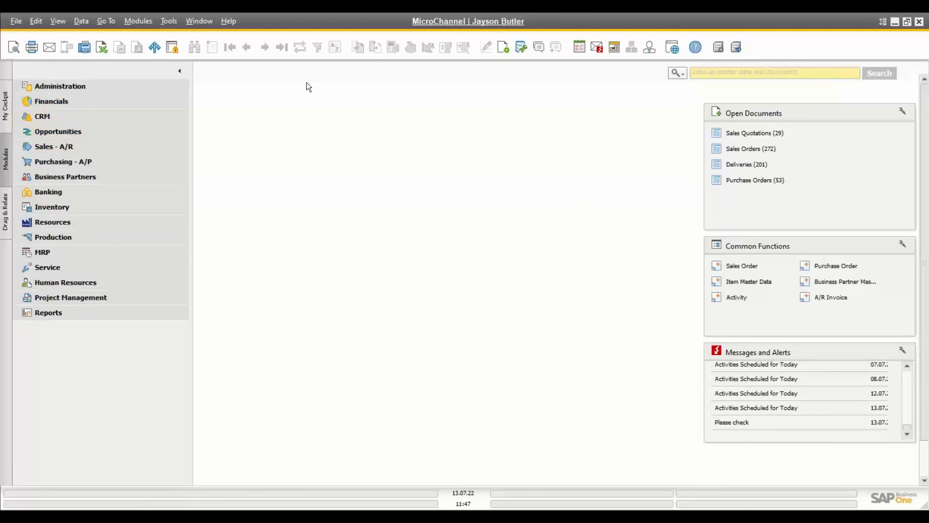
Step: Browse the Modules and Tools menus
{"action": "left_click", "coordinate": [135, 22]}
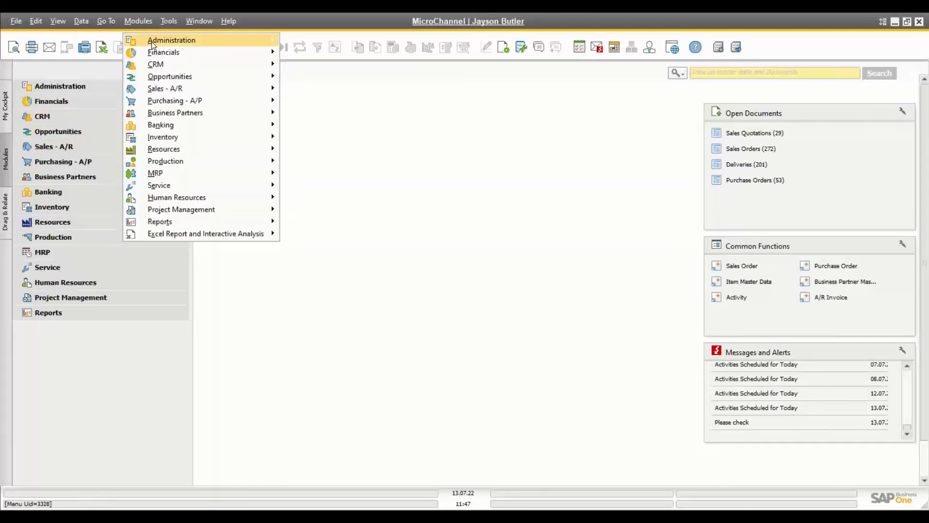
{"action": "left_click", "coordinate": [139, 21]}
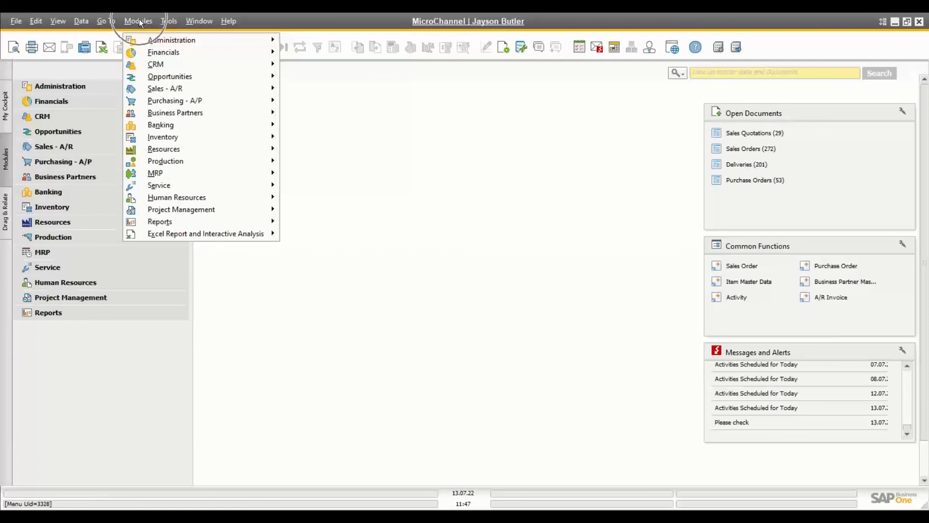
{"action": "mouse_move", "coordinate": [235, 87]}
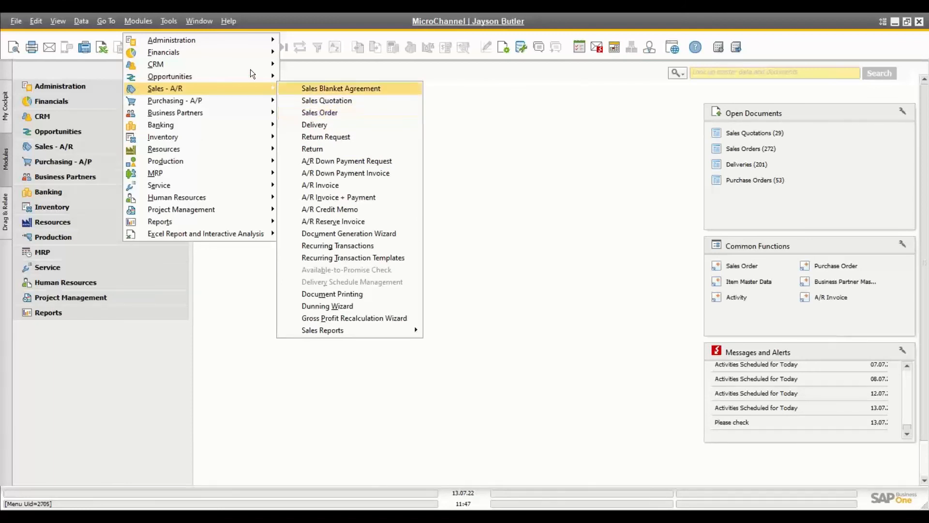
{"action": "left_click", "coordinate": [169, 20]}
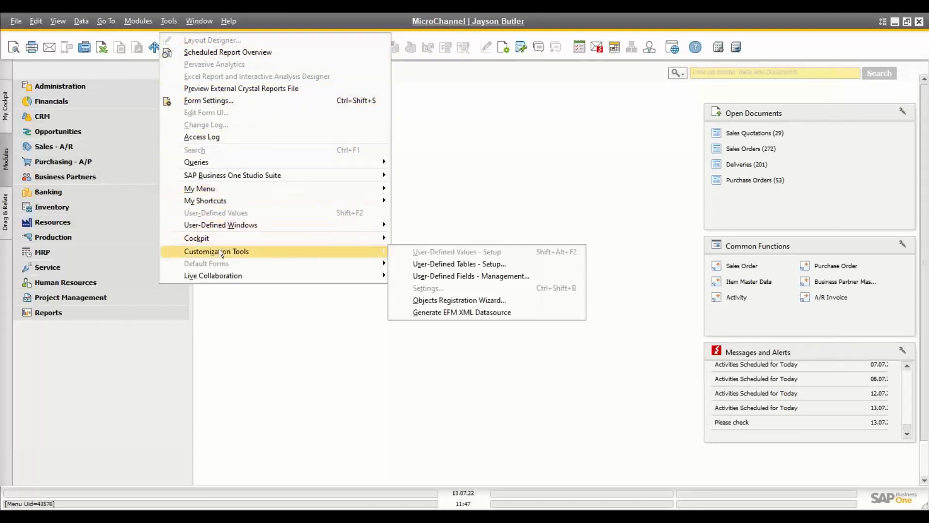
Step: Assign F8 as a personal shortcut for Business Partners > Activity and check the shortcut list
{"action": "mouse_move", "coordinate": [219, 202]}
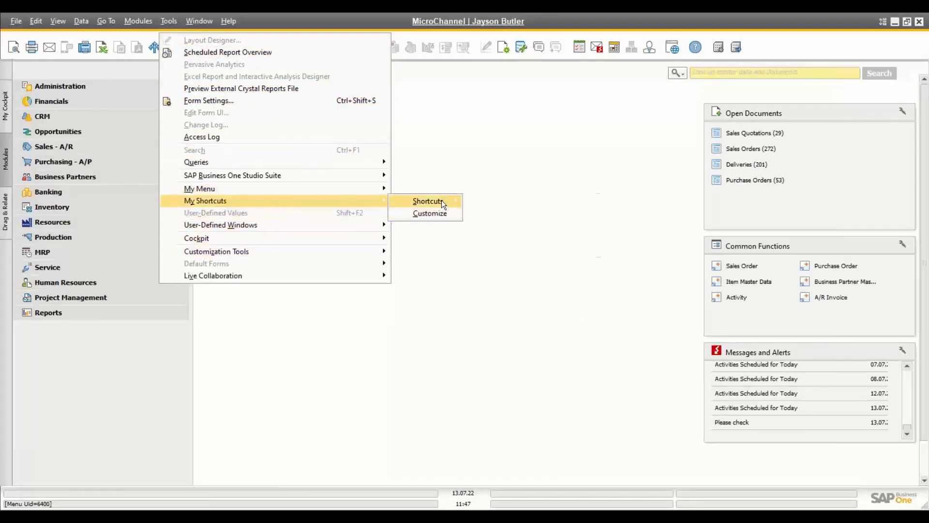
{"action": "mouse_move", "coordinate": [442, 200]}
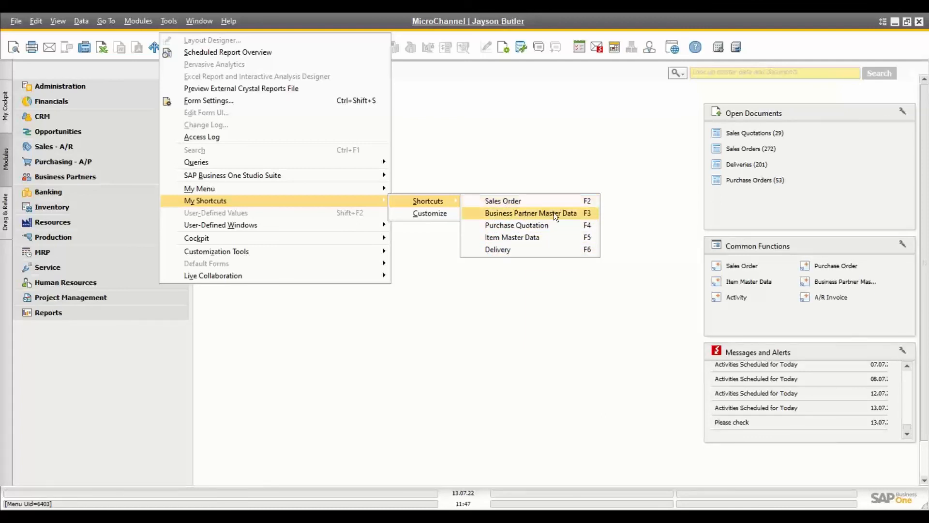
{"action": "left_click", "coordinate": [437, 213]}
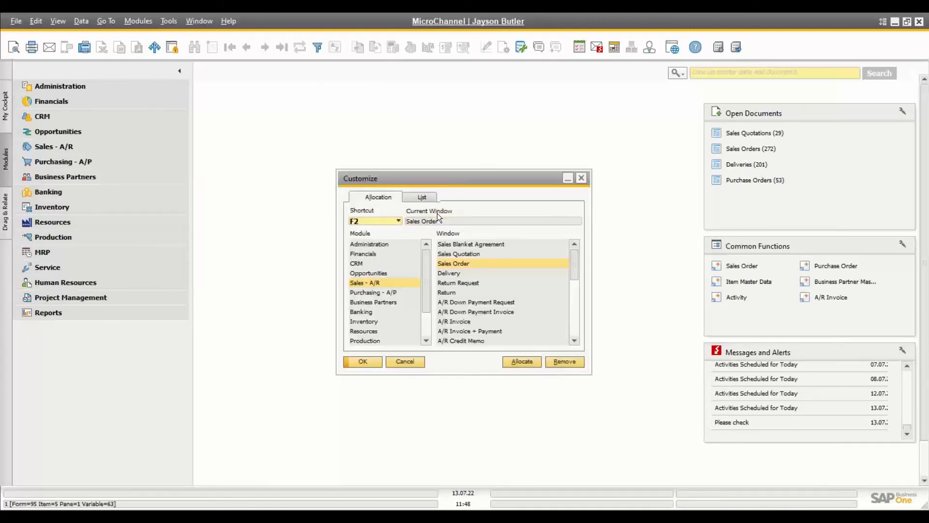
{"action": "left_click", "coordinate": [393, 220]}
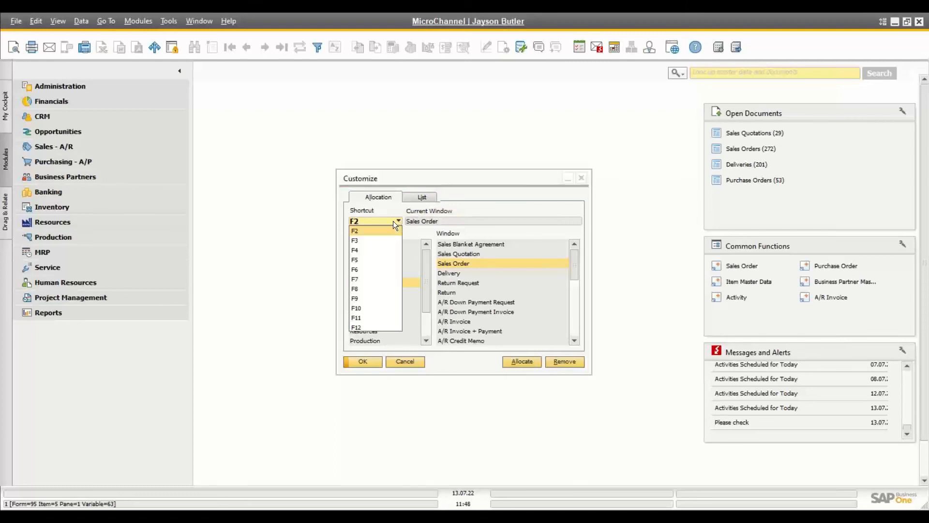
{"action": "left_click", "coordinate": [361, 290]}
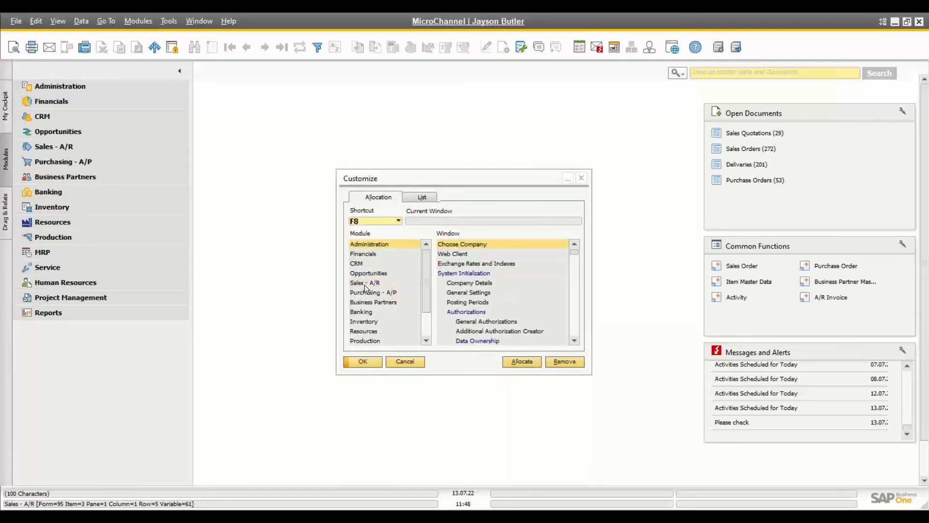
{"action": "left_click", "coordinate": [364, 301]}
{"action": "left_click", "coordinate": [452, 255]}
{"action": "left_click", "coordinate": [517, 364]}
{"action": "left_click", "coordinate": [421, 198]}
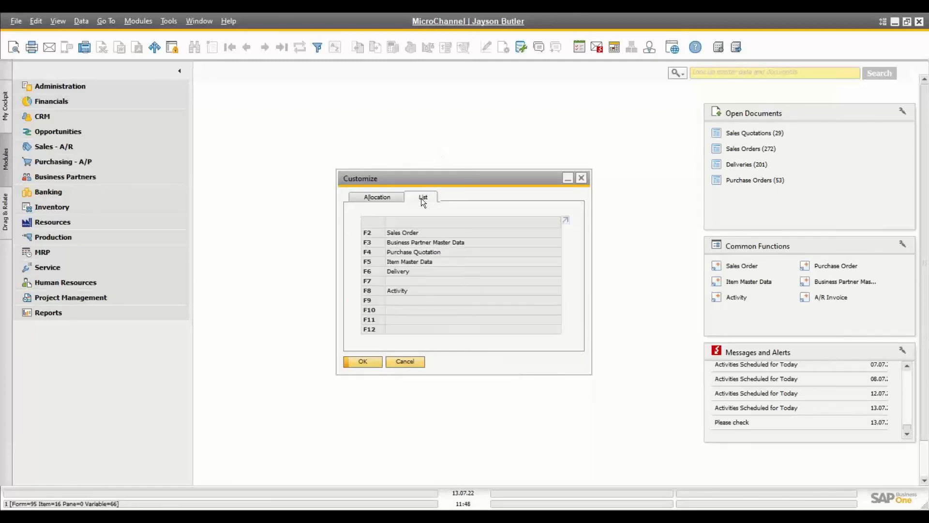
{"action": "left_click", "coordinate": [401, 362]}
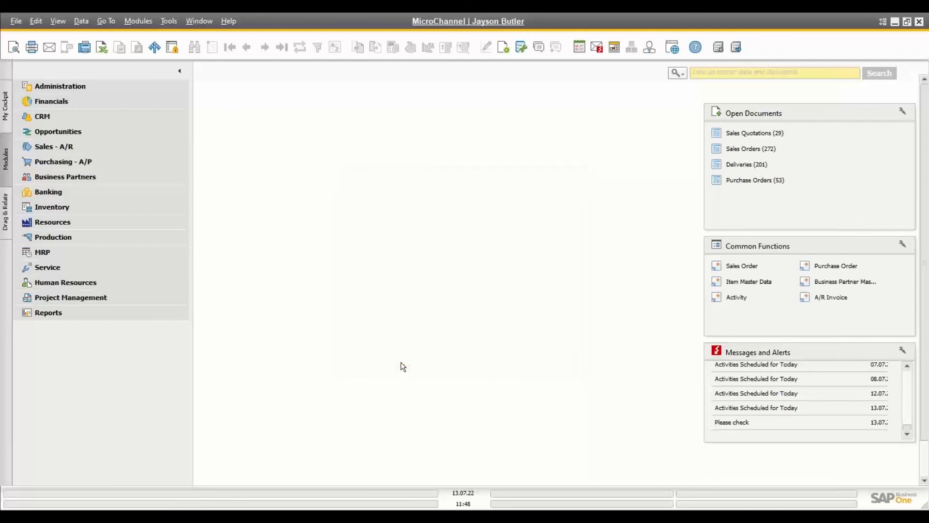
Step: Test F8 to open Activity, close it, and expand the Sales - A/R documents
{"action": "key", "text": "F8"}
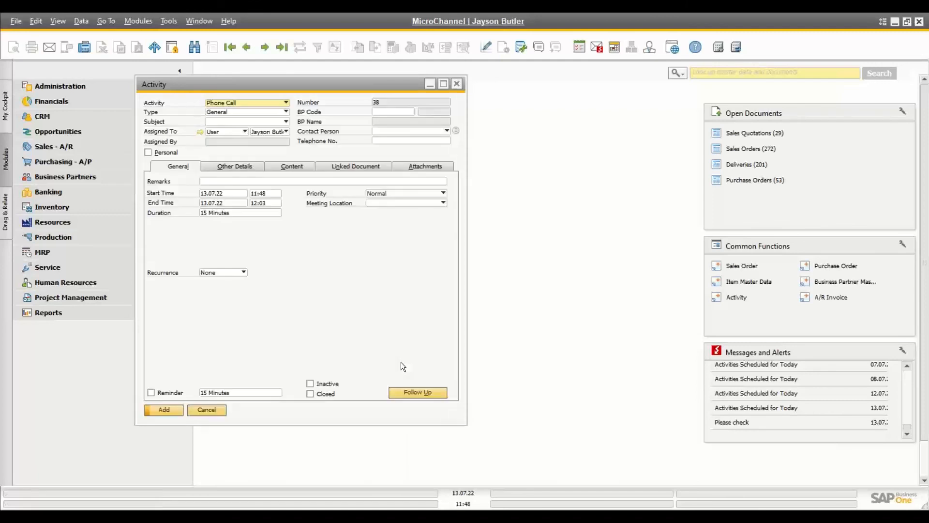
{"action": "left_click", "coordinate": [456, 85]}
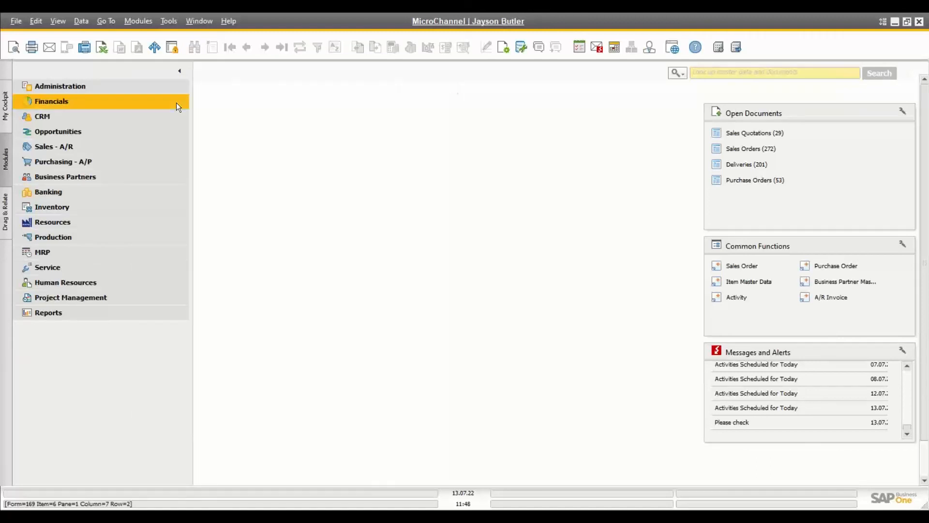
{"action": "left_click", "coordinate": [71, 145]}
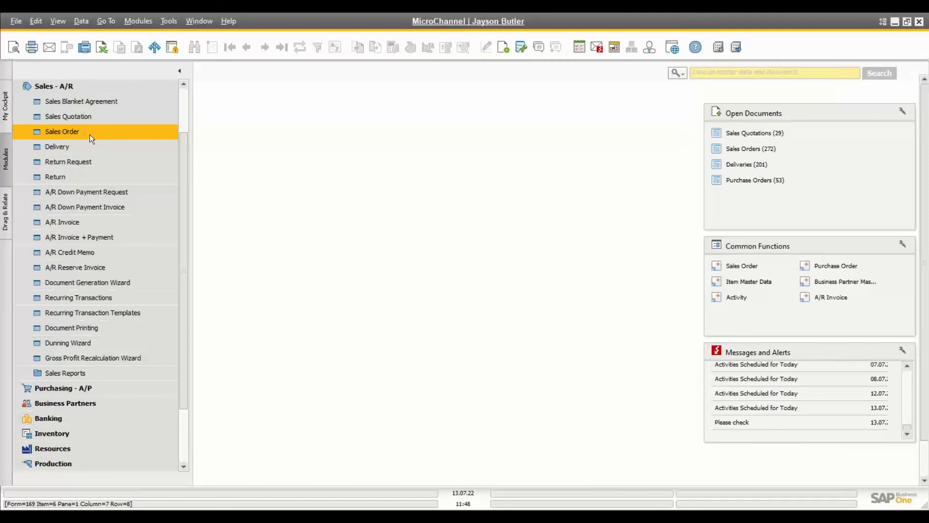
Step: Start a new sales order for customer Maxi Teq, accepting the credit-limit warning
{"action": "left_click", "coordinate": [62, 132]}
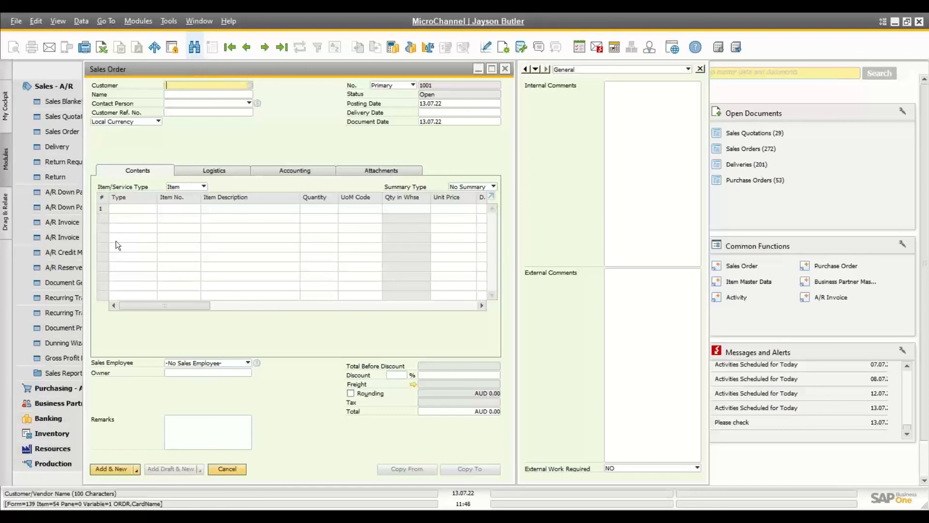
{"action": "left_click", "coordinate": [193, 95]}
{"action": "type", "text": "max"}
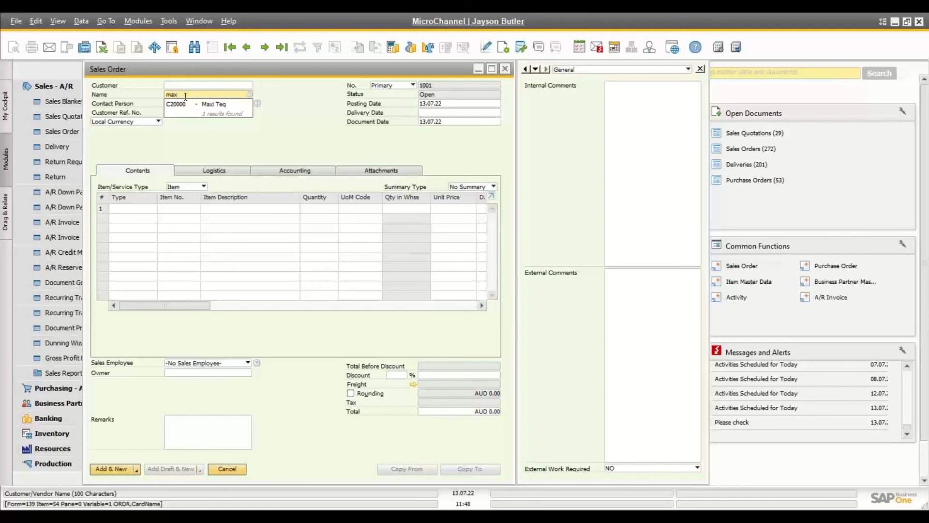
{"action": "key", "text": "BackSpace"}
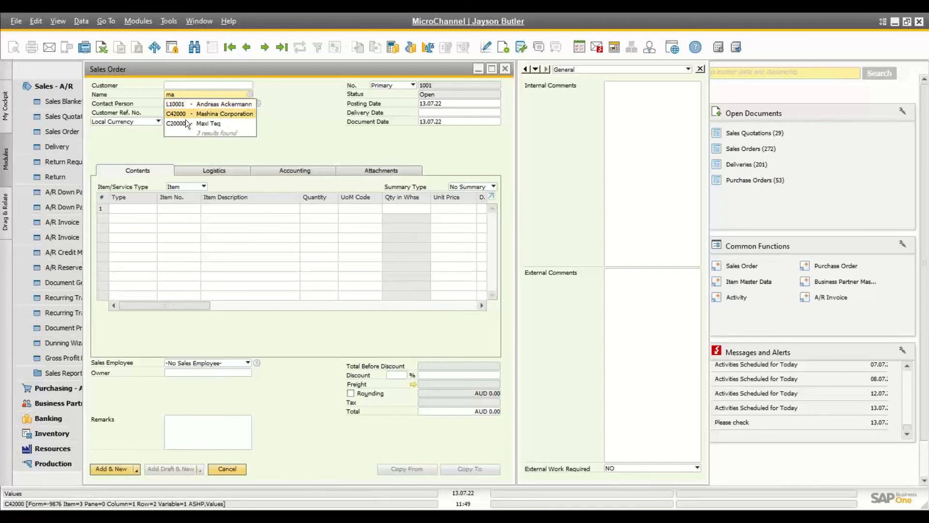
{"action": "left_click", "coordinate": [187, 122]}
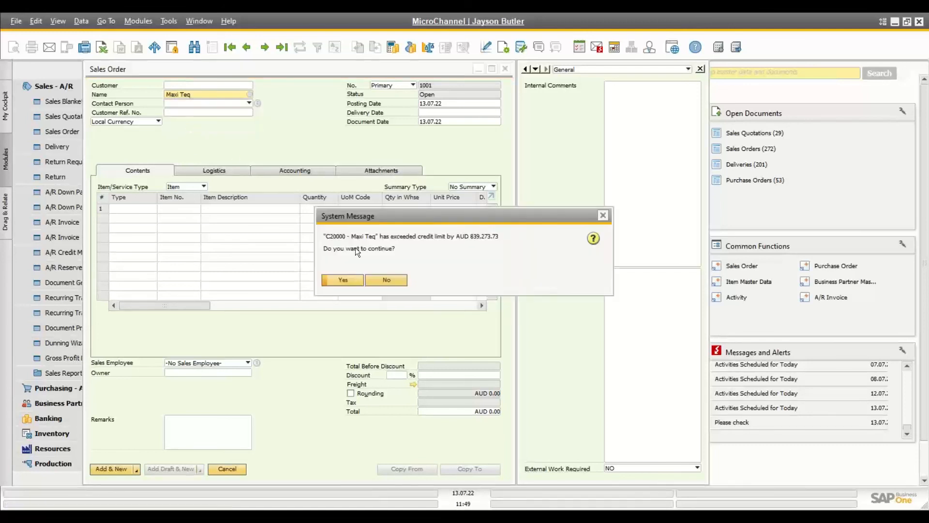
{"action": "left_click", "coordinate": [350, 280]}
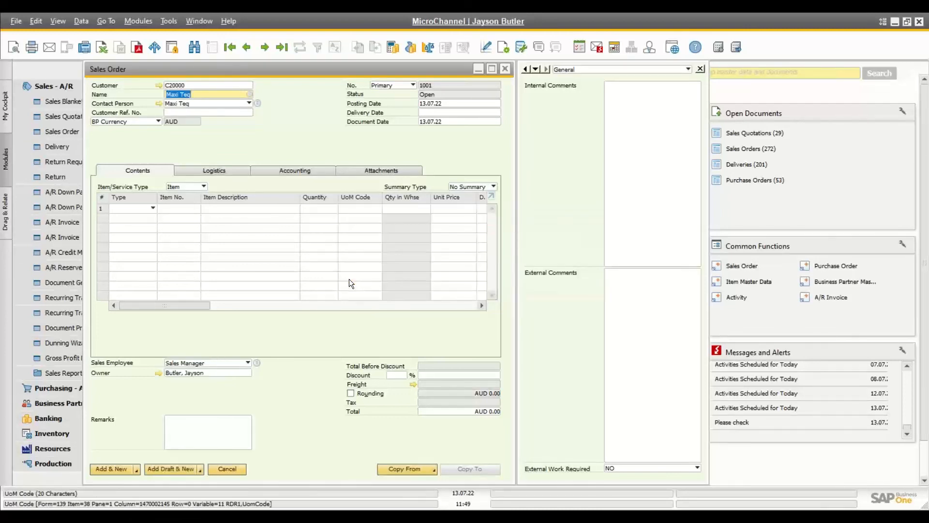
{"action": "key", "text": "Tab"}
{"action": "key", "text": "Tab"}
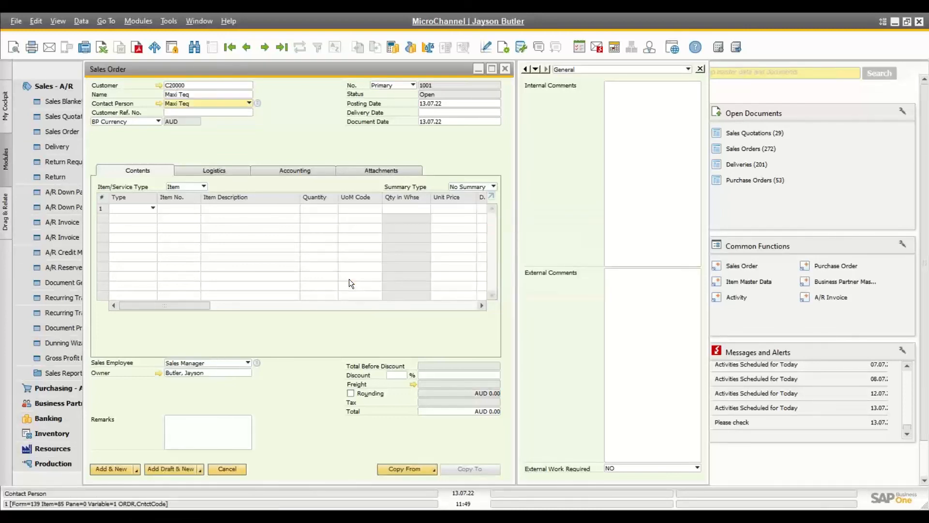
Step: Try delivery date entries 20 (20.07.22), 20.08 (20.08.22) and t (today, 13.07.22)
{"action": "key", "text": "Tab"}
{"action": "key", "text": "Tab"}
{"action": "key", "text": "Tab"}
{"action": "key", "text": "Tab"}
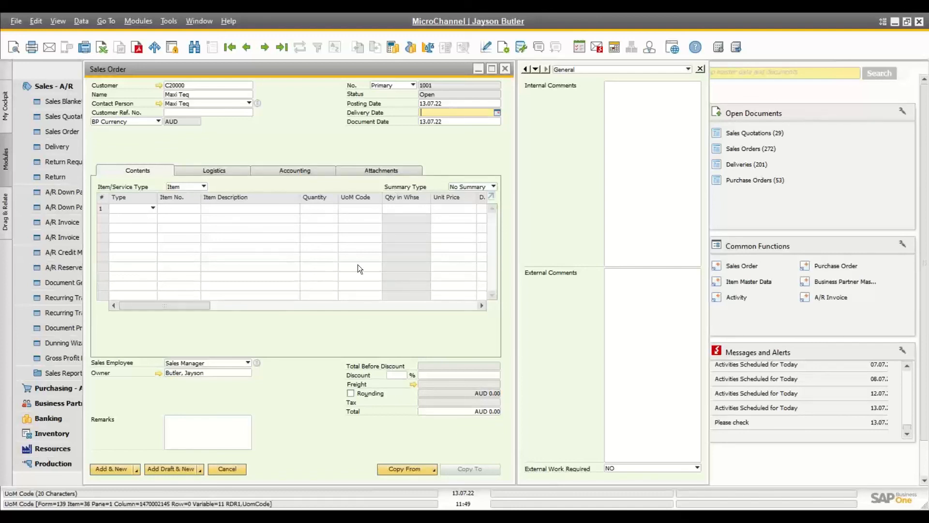
{"action": "type", "text": "20"}
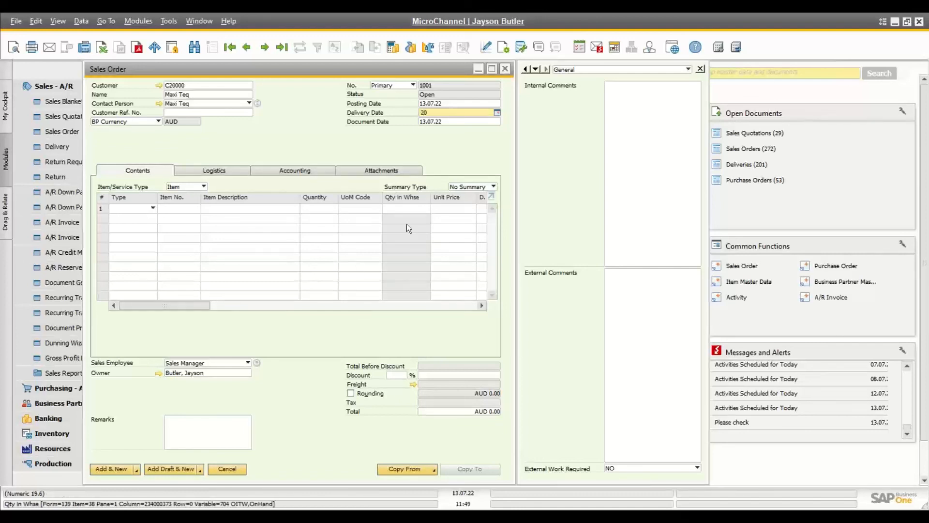
{"action": "key", "text": "Tab"}
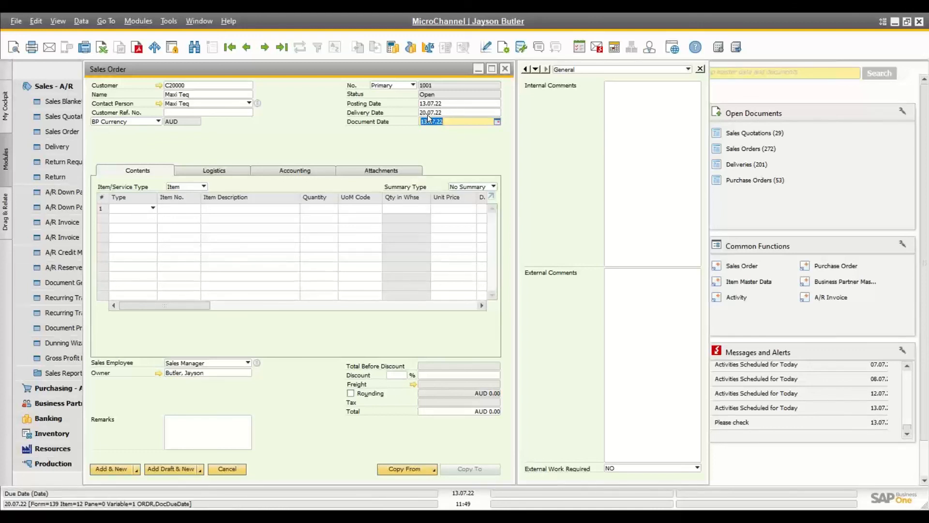
{"action": "left_click", "coordinate": [450, 111]}
{"action": "key", "text": "BackSpace"}
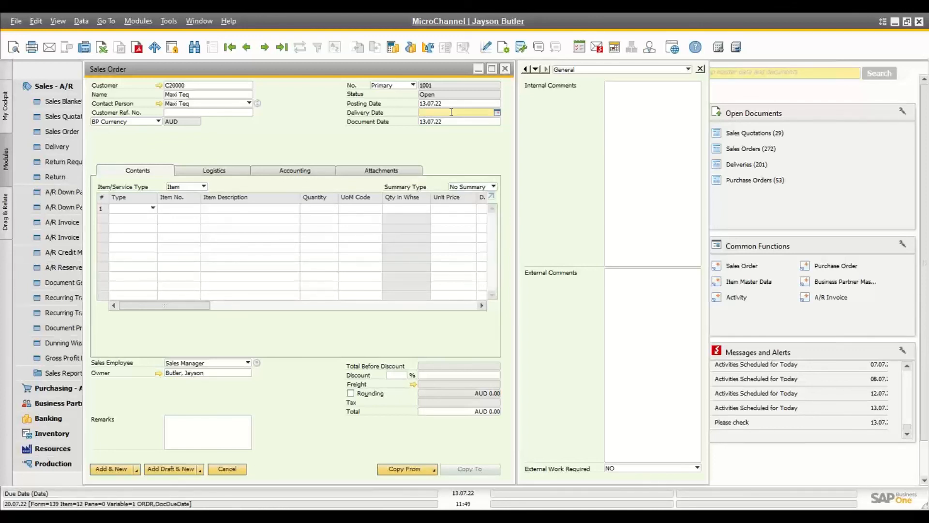
{"action": "type", "text": "20.0"}
{"action": "type", "text": "8"}
{"action": "key", "text": "Tab"}
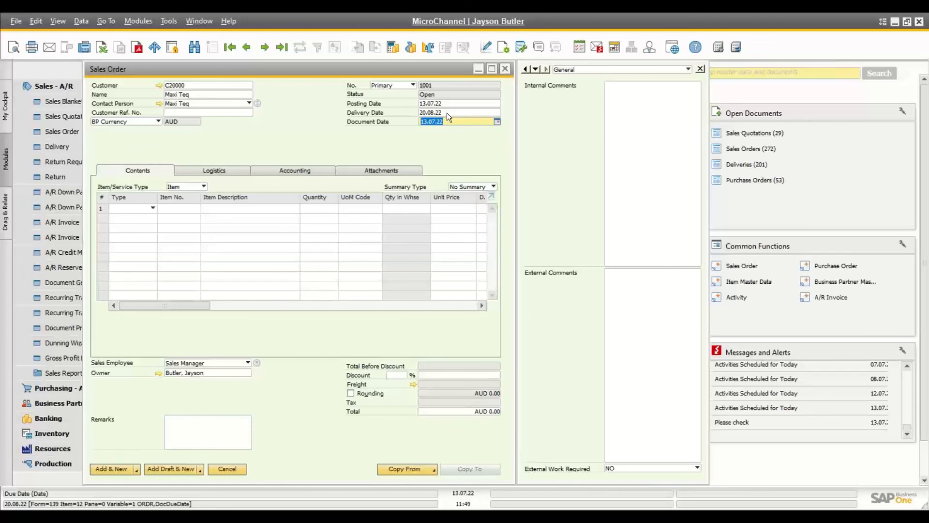
{"action": "left_click", "coordinate": [446, 112]}
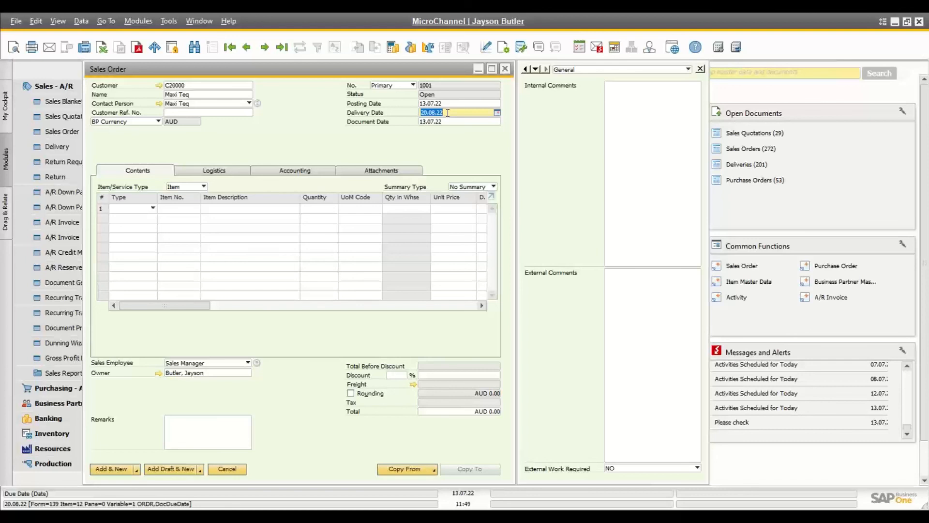
{"action": "key", "text": "BackSpace"}
{"action": "type", "text": "t"}
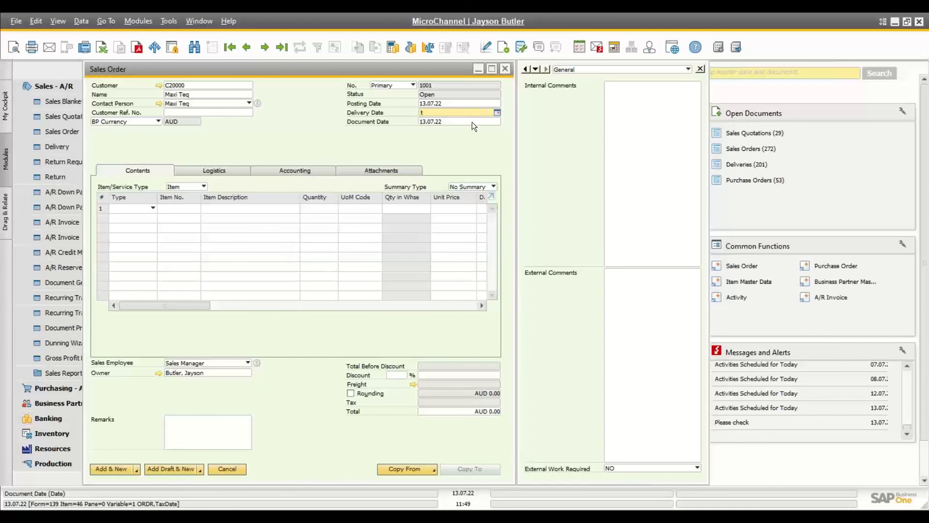
{"action": "key", "text": "Tab"}
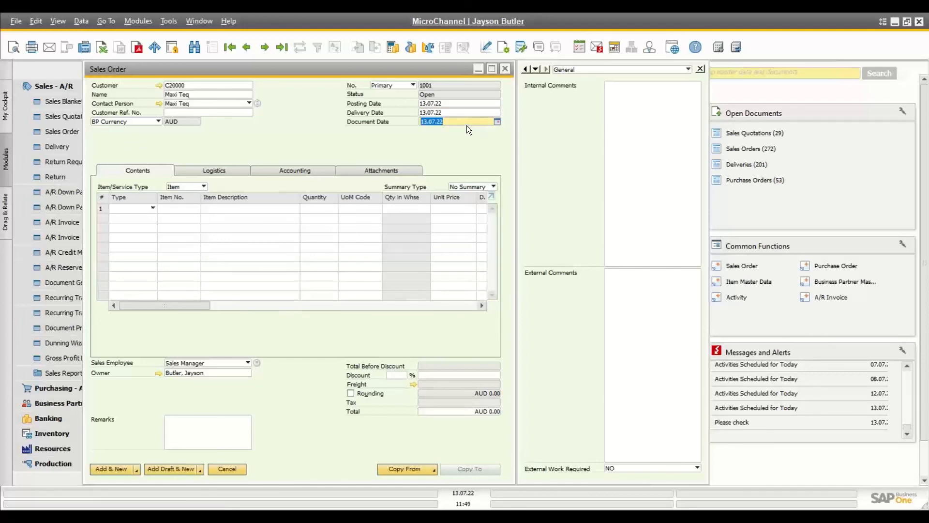
Step: Try +1m and +1y delivery dates, reset it to 13.07.22, and move to the first item line
{"action": "left_click", "coordinate": [441, 112]}
{"action": "key", "text": "BackSpace"}
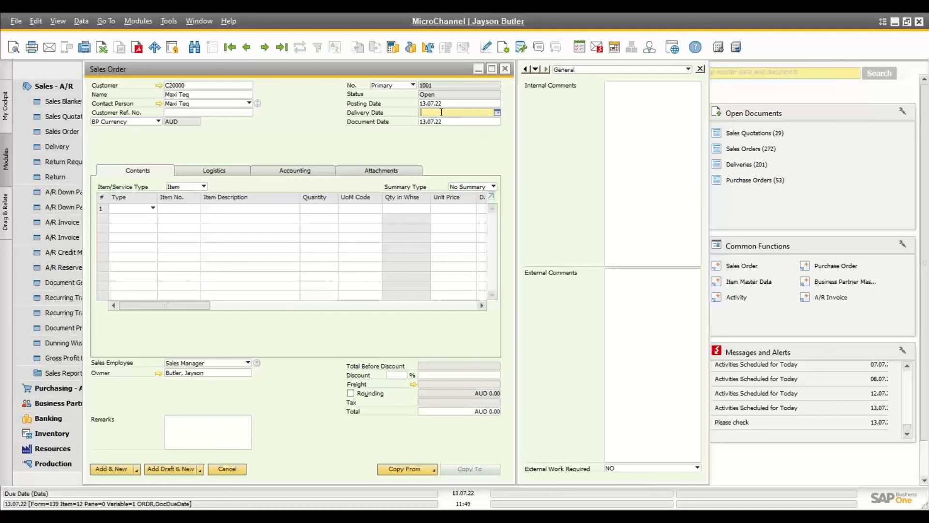
{"action": "type", "text": "+1m"}
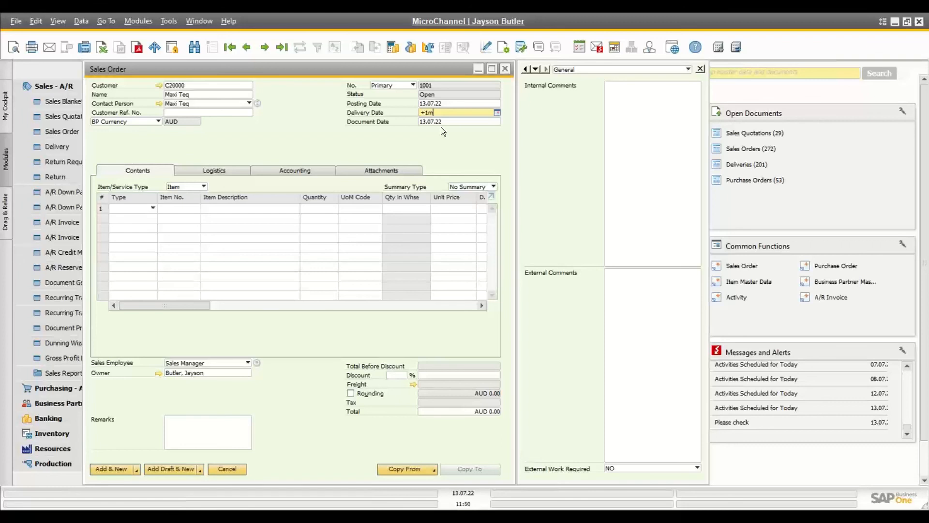
{"action": "key", "text": "Tab"}
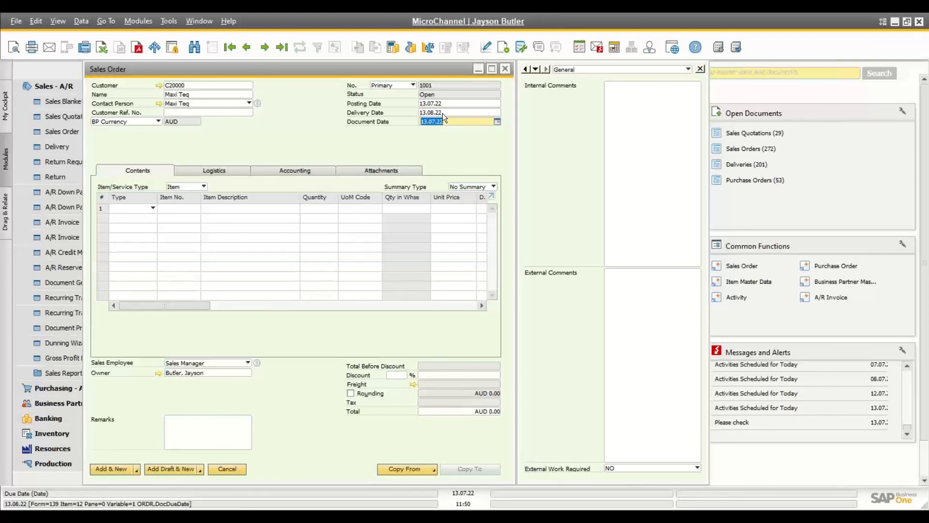
{"action": "double_click", "coordinate": [442, 114]}
{"action": "key", "text": "BackSpace"}
{"action": "type", "text": "+1y"}
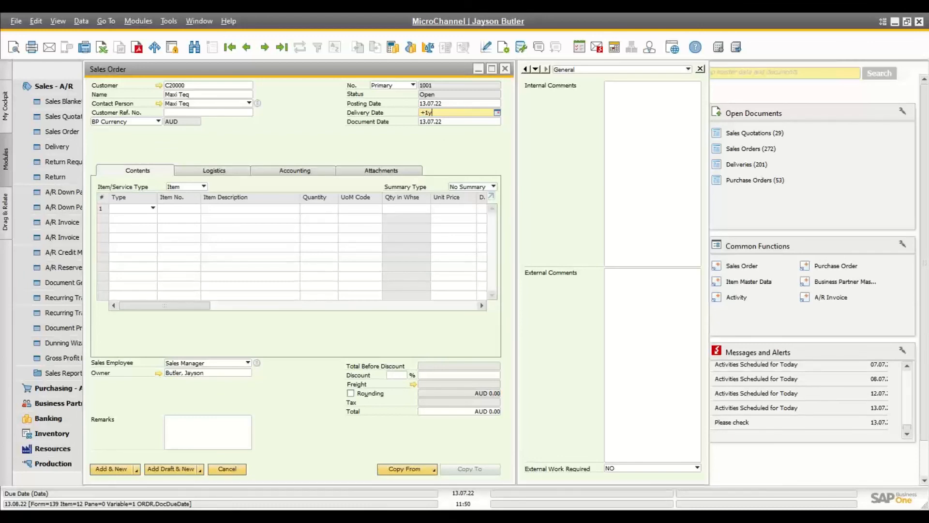
{"action": "key", "text": "Tab"}
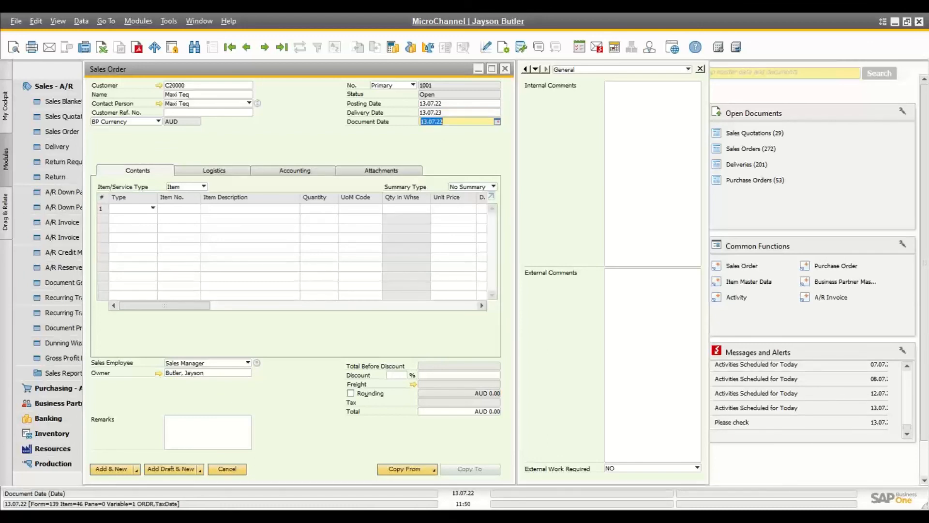
{"action": "left_click", "coordinate": [452, 112]}
{"action": "type", "text": "13.07.22"}
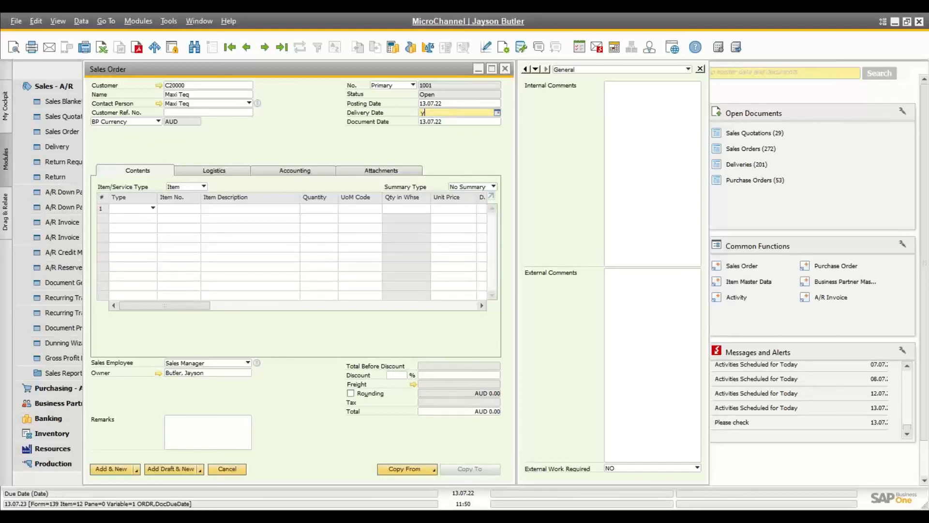
{"action": "key", "text": "Tab"}
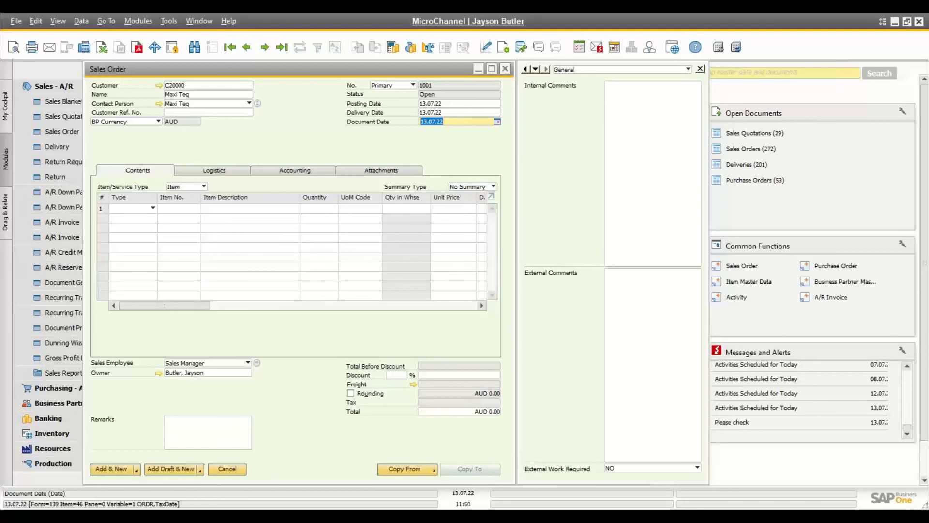
{"action": "key", "text": "Tab"}
{"action": "key", "text": "Tab"}
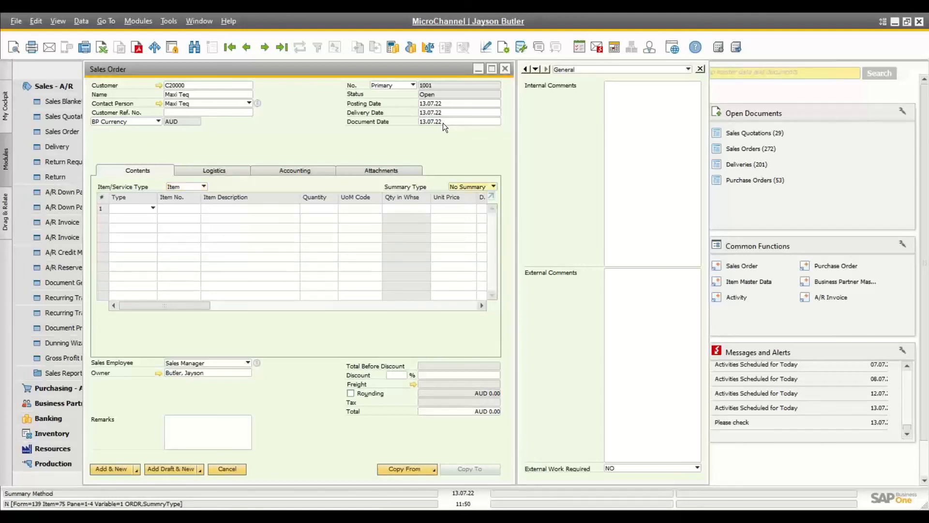
{"action": "key", "text": "Tab"}
{"action": "key", "text": "Tab"}
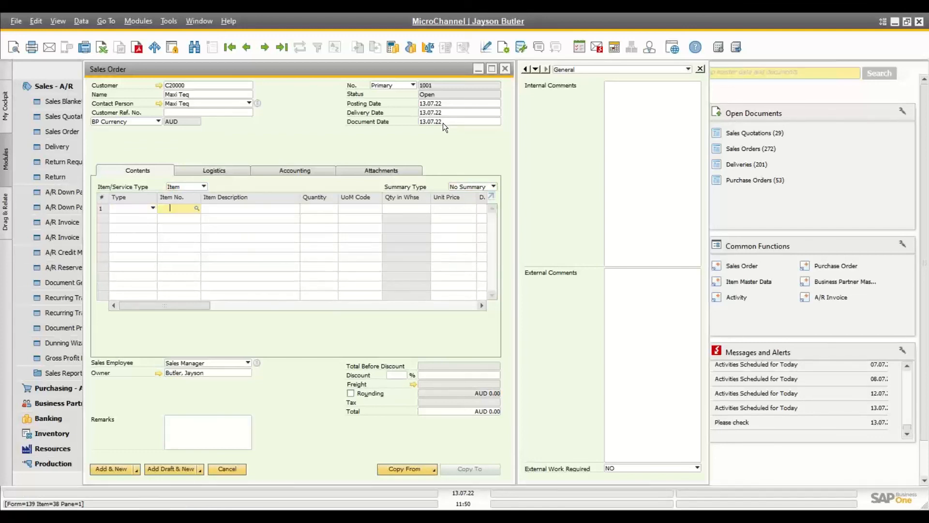
Step: Add line 1: A00001 J.B. Officeprint 1420, quantity 10, from warehouse 01 after checking stock
{"action": "type", "text": "a00"}
{"action": "key", "text": "Down"}
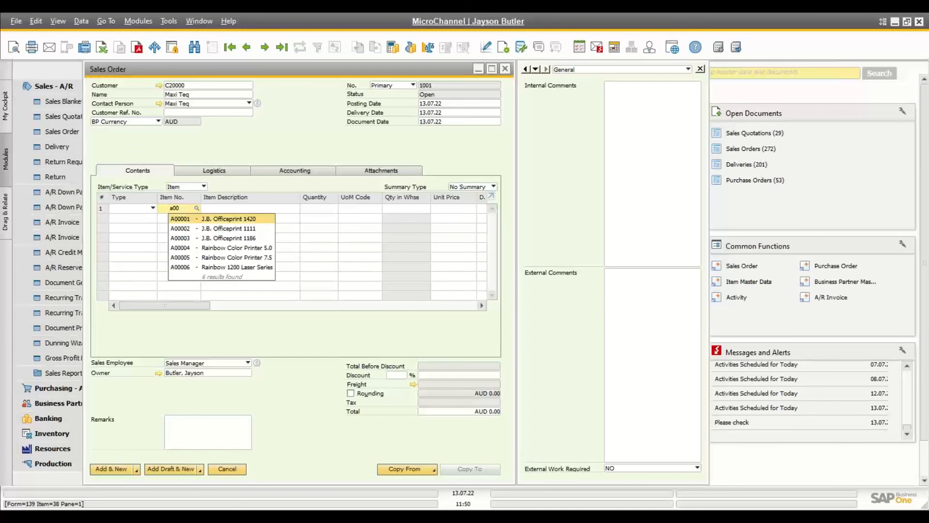
{"action": "key", "text": "Return"}
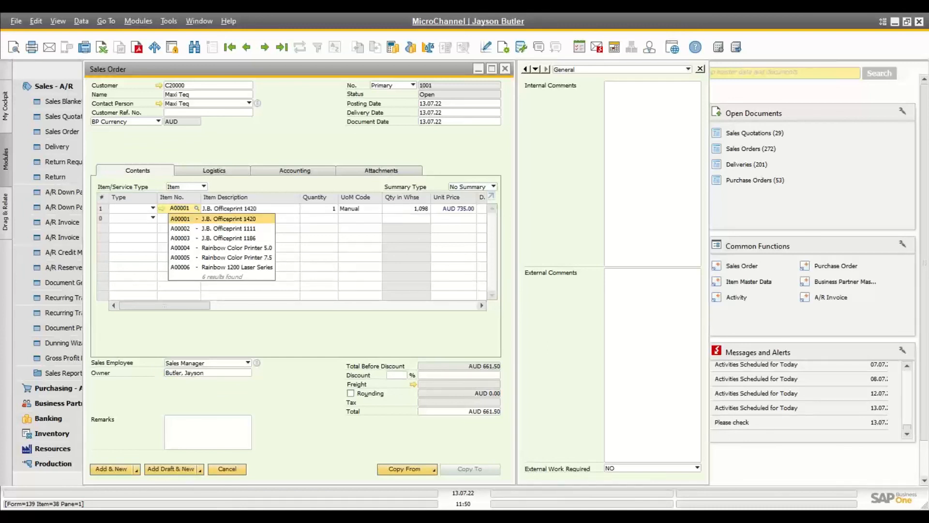
{"action": "key", "text": "Tab"}
{"action": "key", "text": "Tab"}
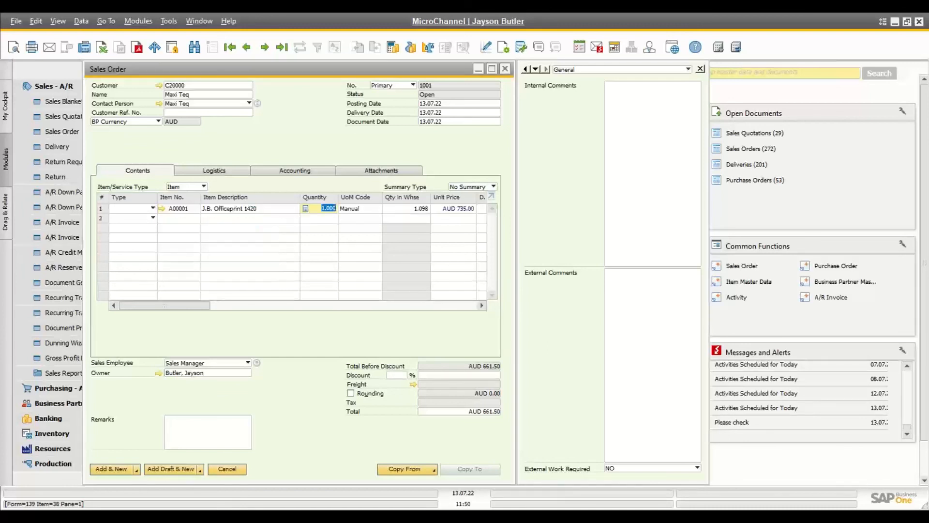
{"action": "type", "text": "10"}
{"action": "key", "text": "Tab"}
{"action": "key", "text": "Tab"}
{"action": "key", "text": "Tab"}
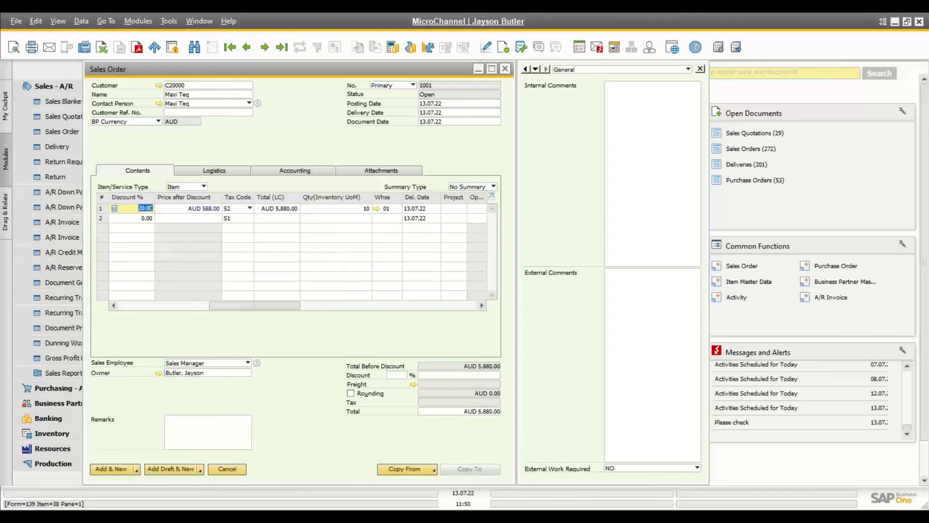
{"action": "key", "text": "Tab"}
{"action": "key", "text": "Tab"}
{"action": "key", "text": "Tab"}
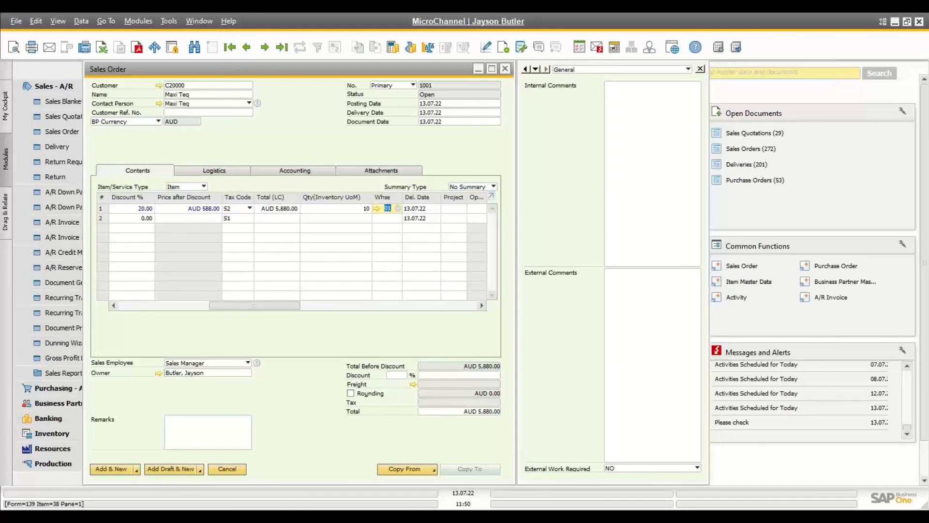
{"action": "key", "text": "ctrl+Tab"}
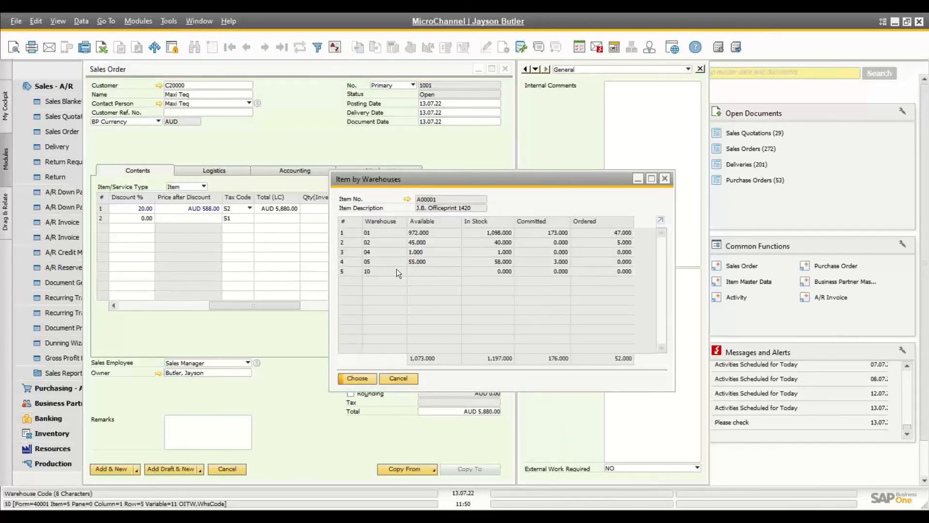
{"action": "left_click", "coordinate": [398, 378]}
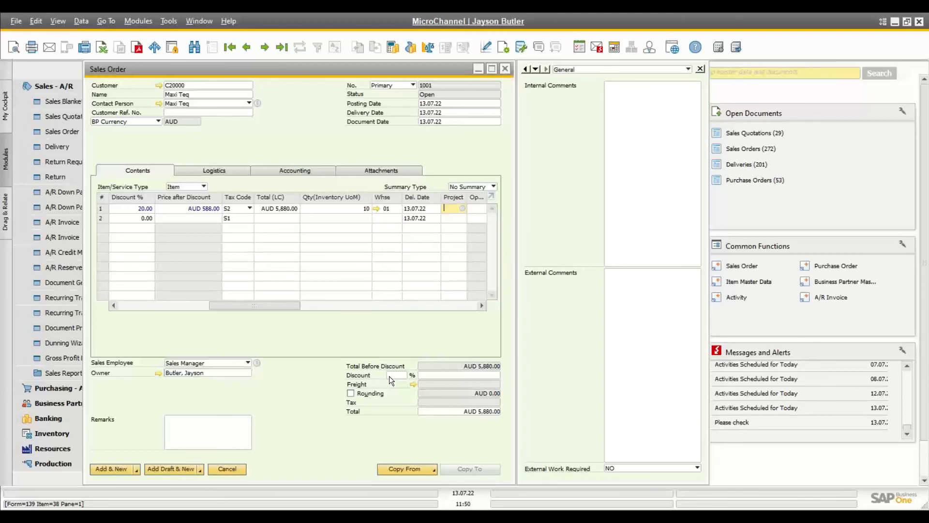
{"action": "key", "text": "Tab"}
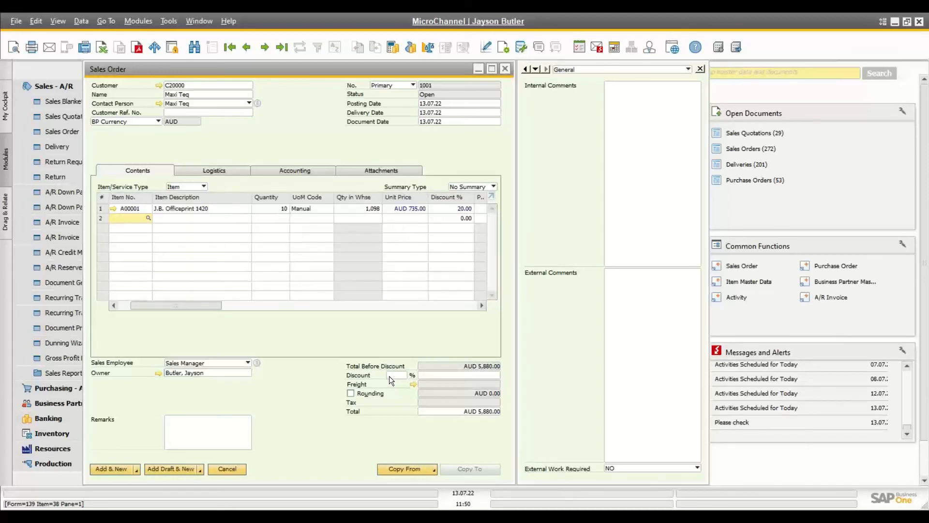
Step: Choose items A00003 through A00005 from the List of Items for lines 2-4
{"action": "type", "text": "a00"}
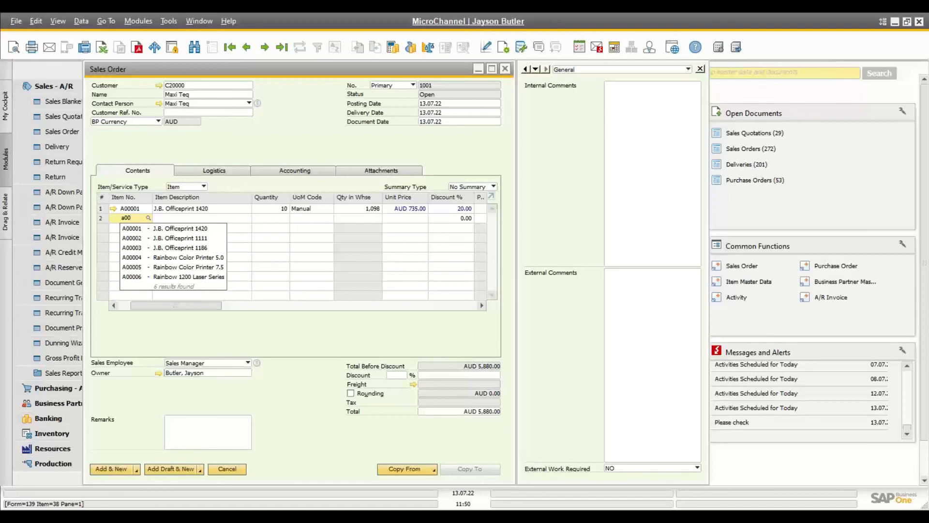
{"action": "key", "text": "Tab"}
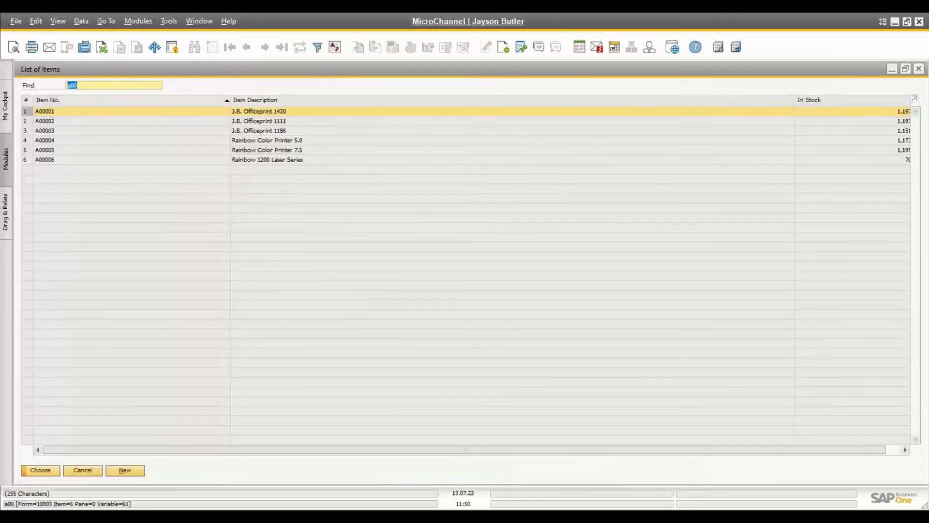
{"action": "left_click", "coordinate": [61, 130]}
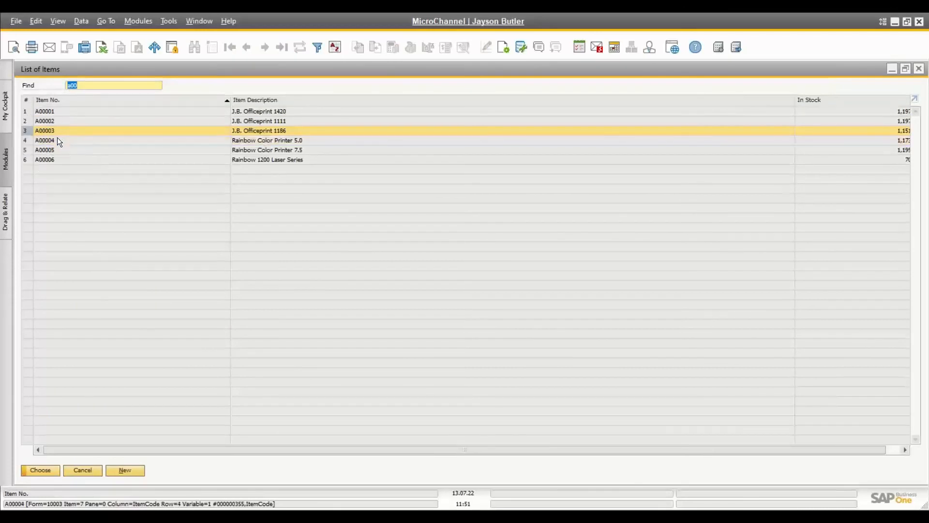
{"action": "left_click", "coordinate": [55, 148], "text": "ctrl"}
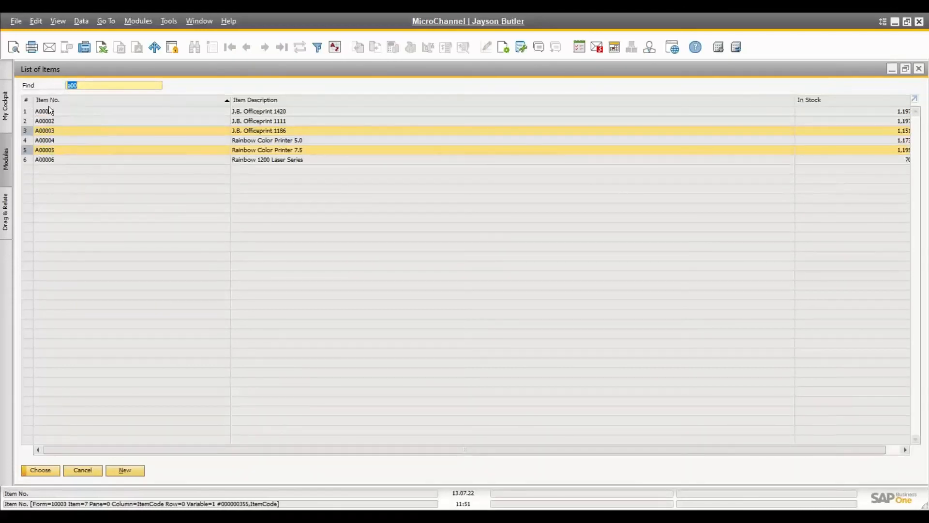
{"action": "left_click", "coordinate": [51, 129]}
{"action": "left_click", "coordinate": [51, 152], "text": "shift"}
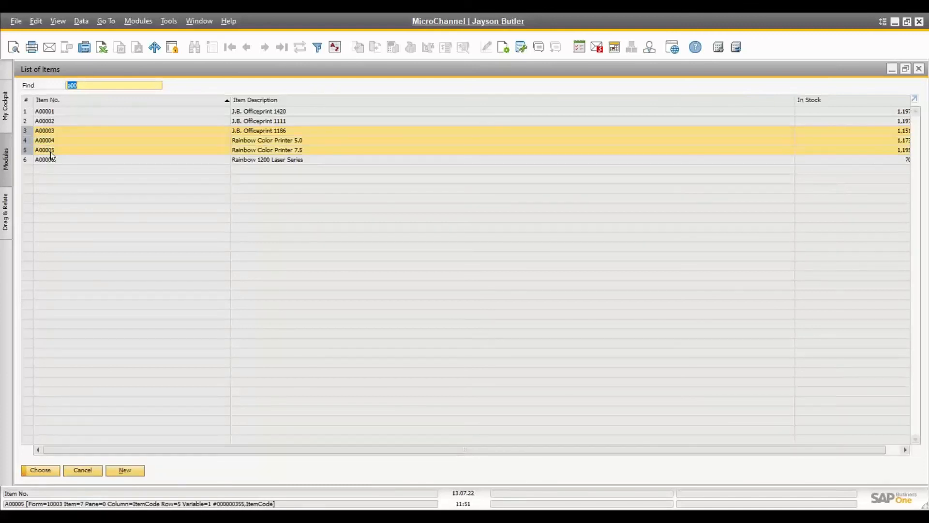
{"action": "left_click", "coordinate": [40, 469]}
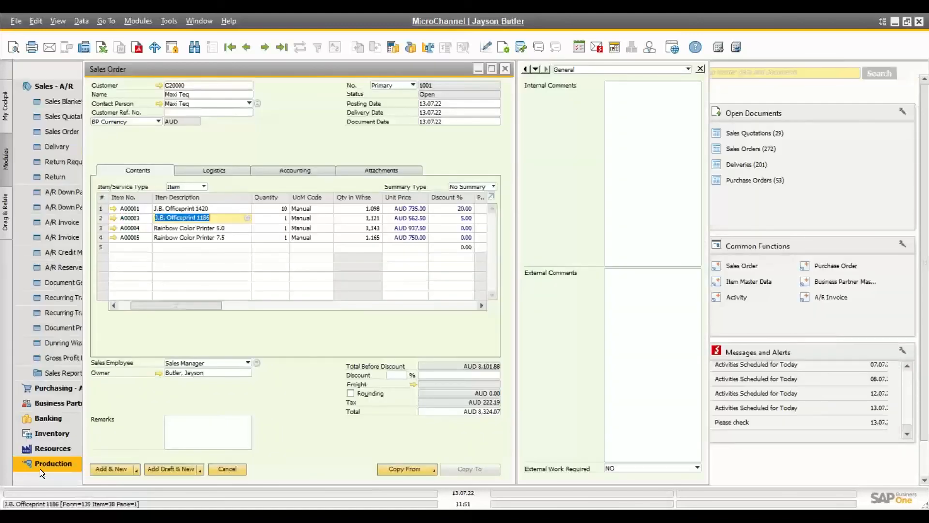
Step: Set quantities 5, 7 and 2 on the three new lines
{"action": "type", "text": "5"}
{"action": "key", "text": "Down"}
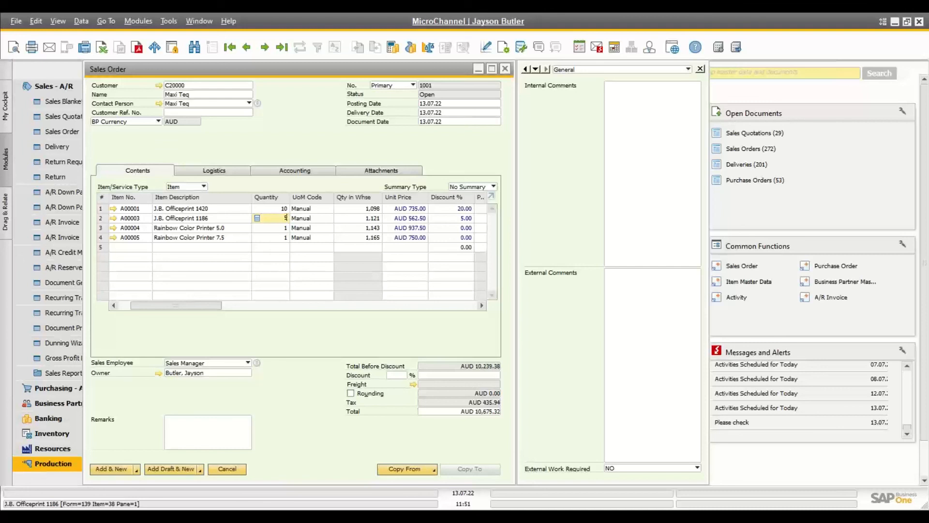
{"action": "type", "text": "7"}
{"action": "key", "text": "Down"}
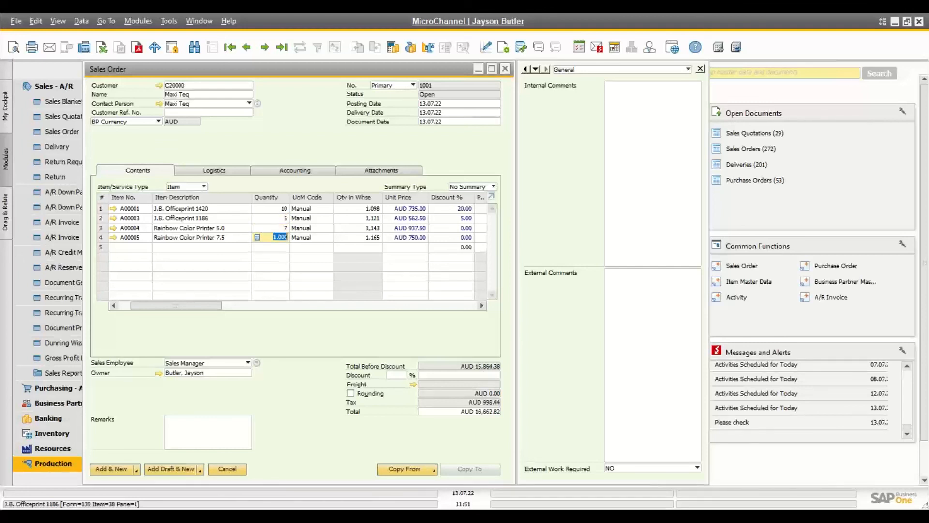
{"action": "type", "text": "2"}
{"action": "key", "text": "Up"}
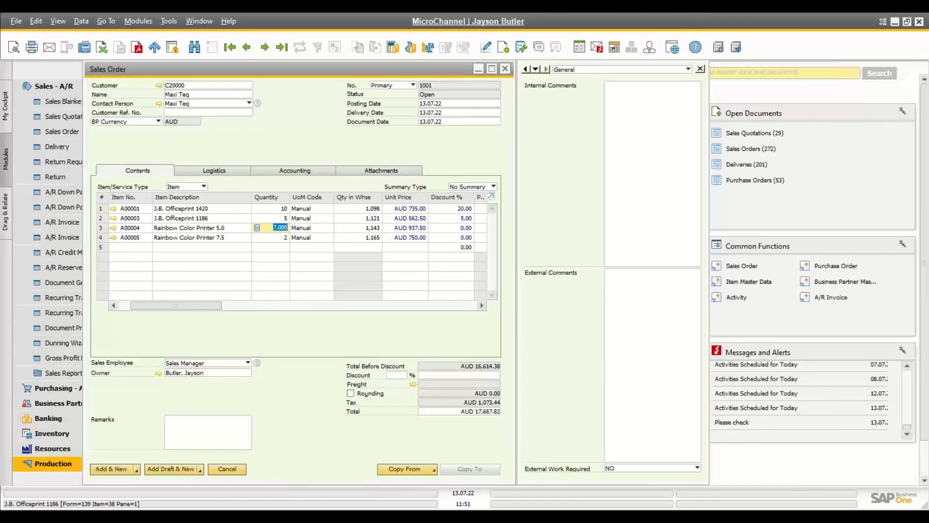
Step: Add Sales Order 1001 with Add & New, accepting the credit-limit warning on the second try
{"action": "left_click", "coordinate": [128, 466]}
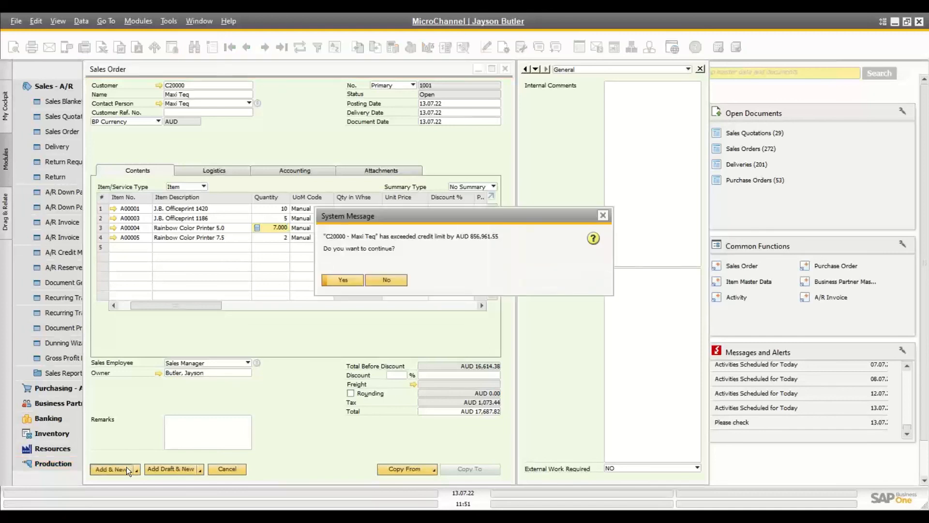
{"action": "left_click", "coordinate": [387, 283]}
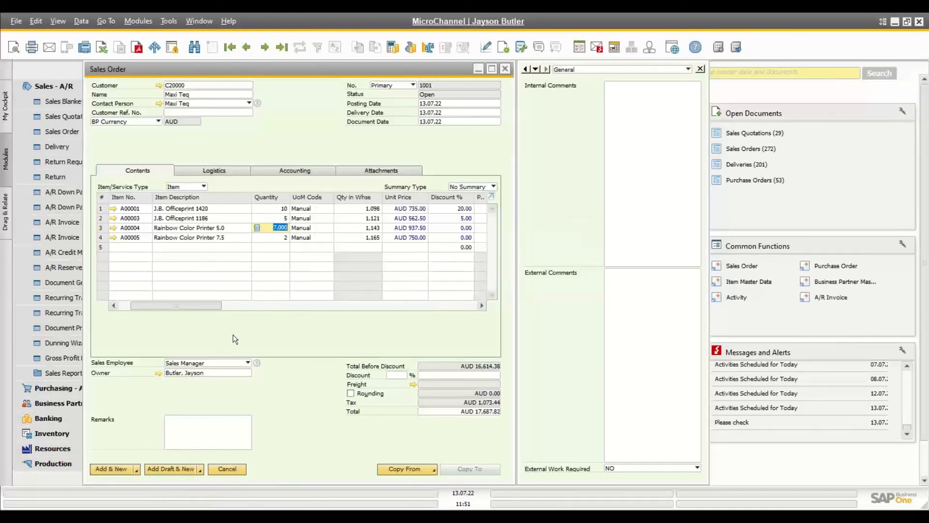
{"action": "key", "text": "Return"}
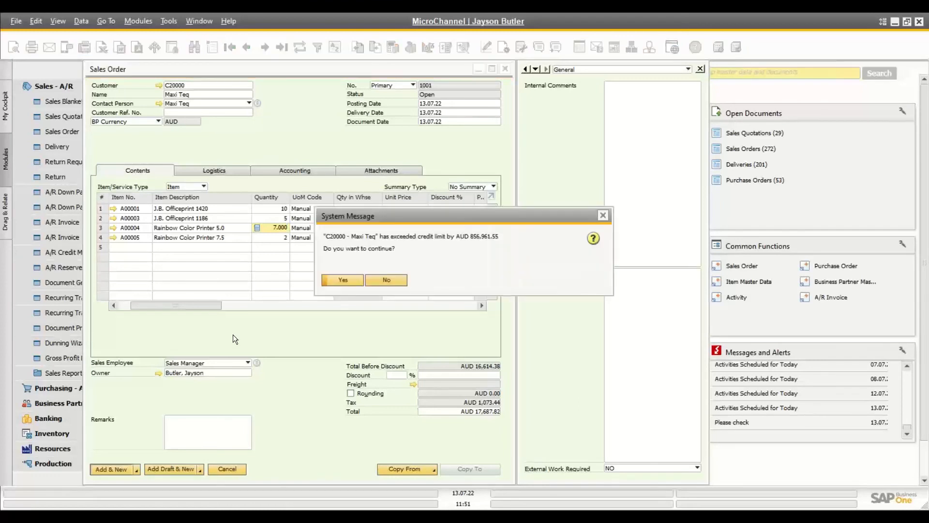
{"action": "left_click", "coordinate": [349, 281]}
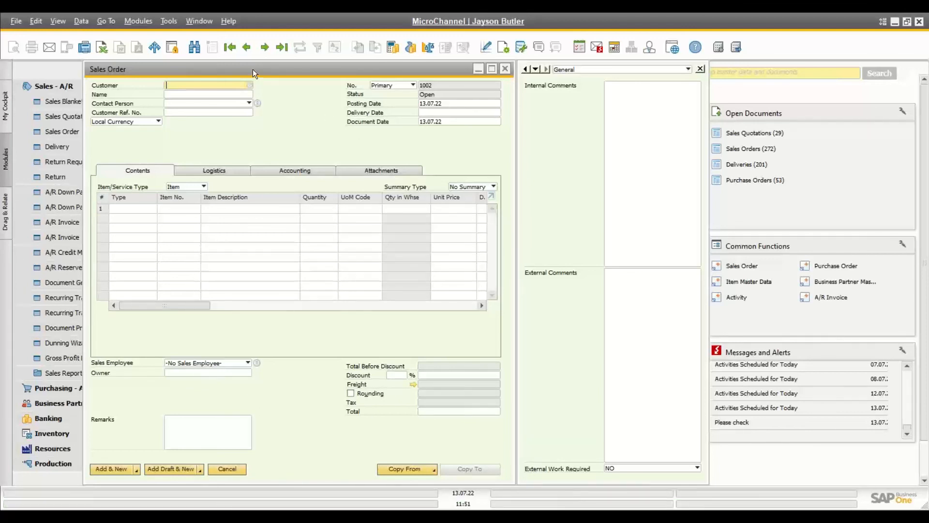
Step: Find sales order number 123
{"action": "left_click", "coordinate": [196, 47]}
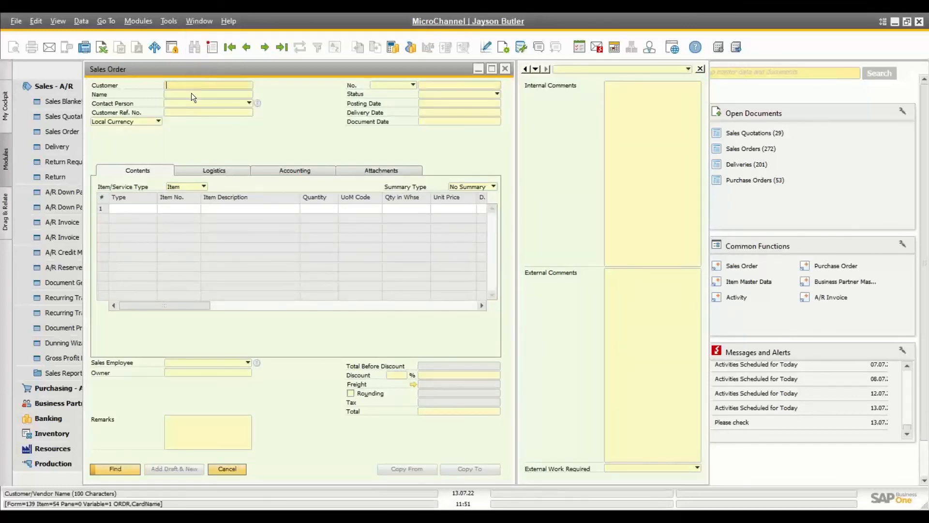
{"action": "left_click", "coordinate": [431, 86]}
{"action": "type", "text": "123"}
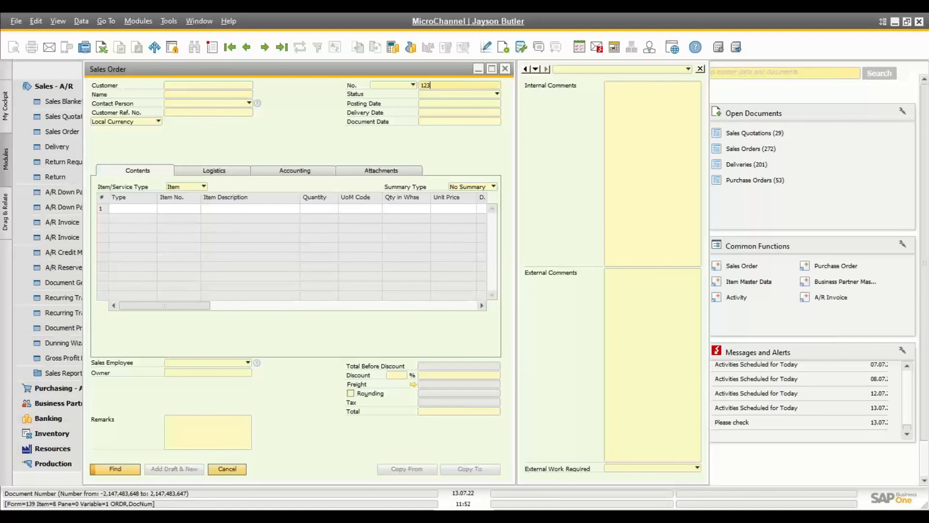
{"action": "key", "text": "Return"}
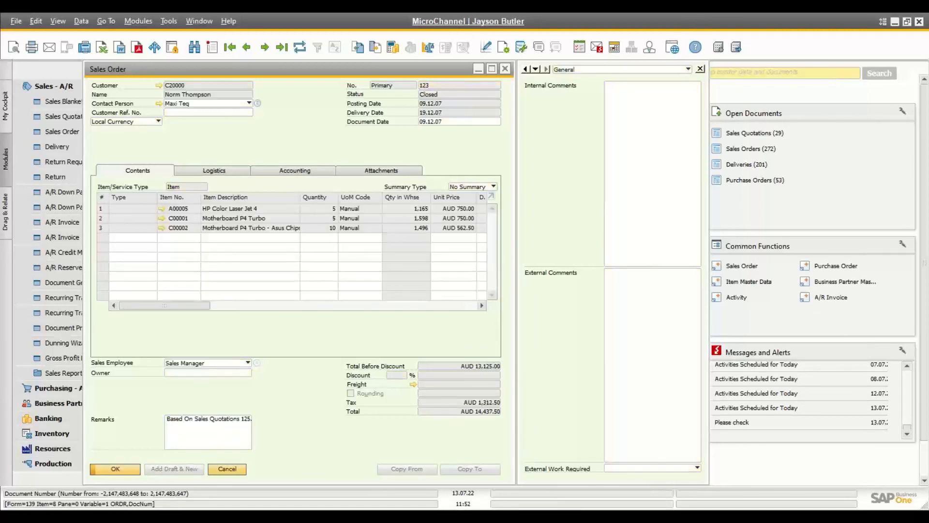
Step: Search for sales orders with posting date 01.01.22
{"action": "left_click", "coordinate": [196, 46]}
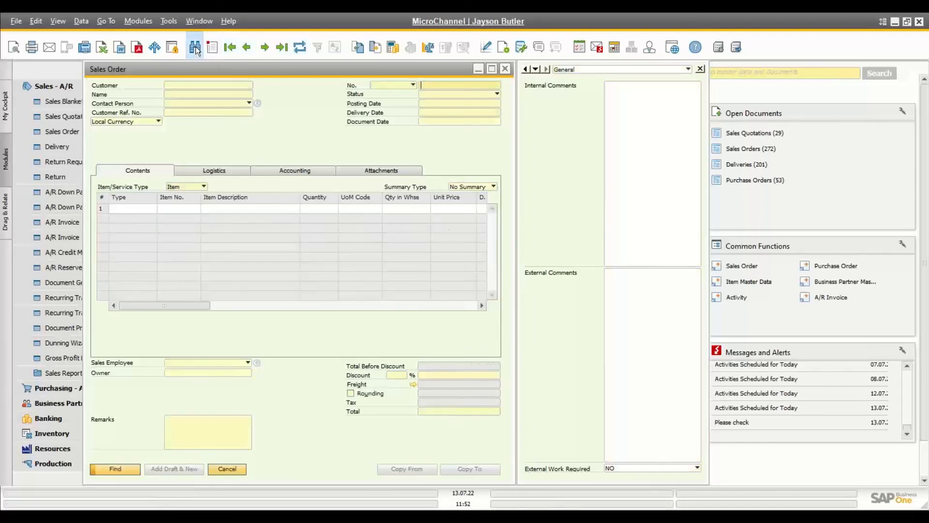
{"action": "left_click", "coordinate": [431, 103]}
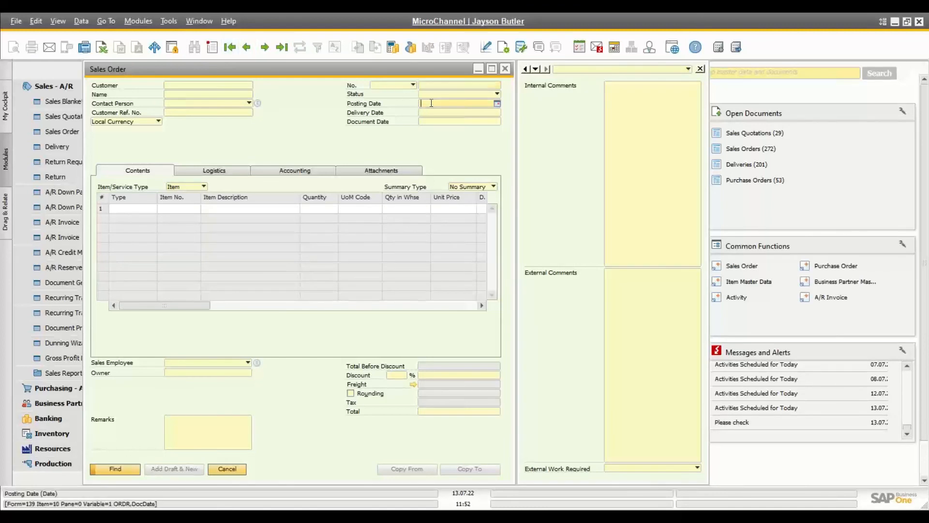
{"action": "type", "text": "010122"}
{"action": "key", "text": "Tab"}
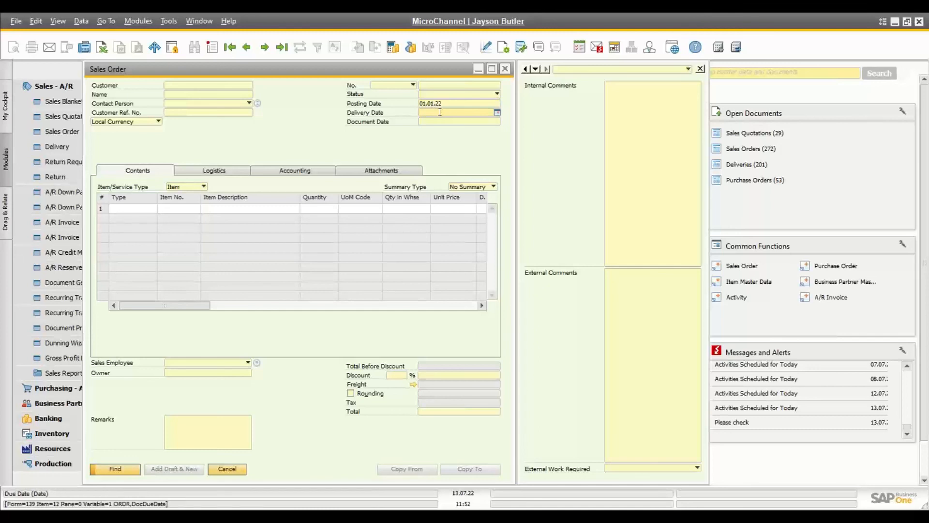
{"action": "key", "text": "Return"}
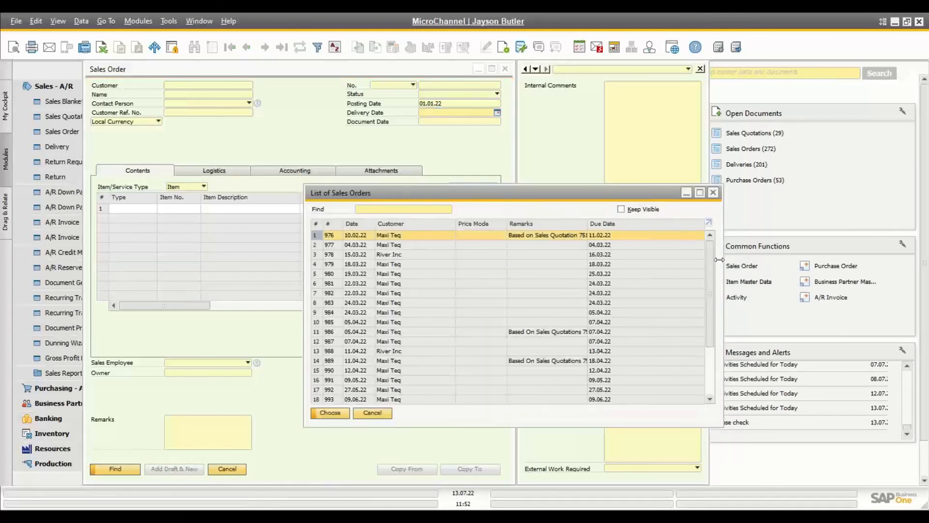
{"action": "left_click_drag", "start_coordinate": [708, 261], "coordinate": [704, 202]}
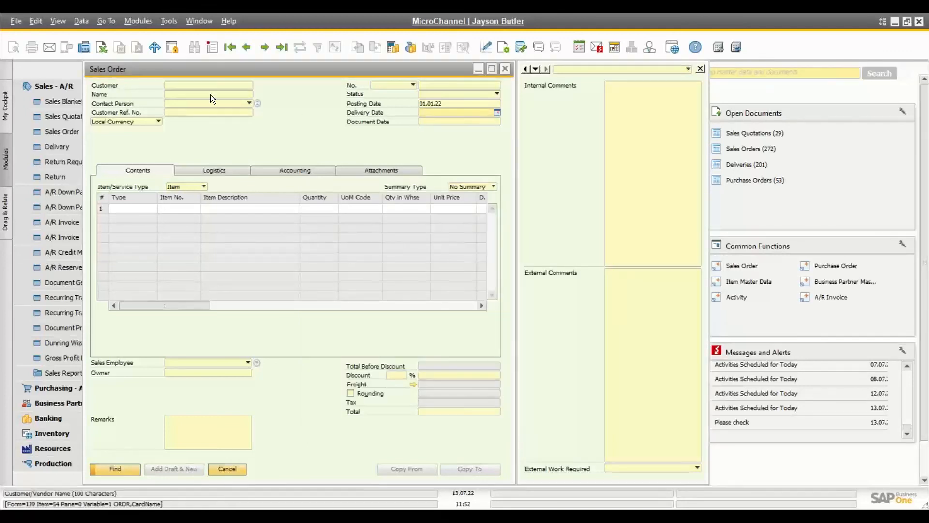
{"action": "left_click", "coordinate": [197, 85]}
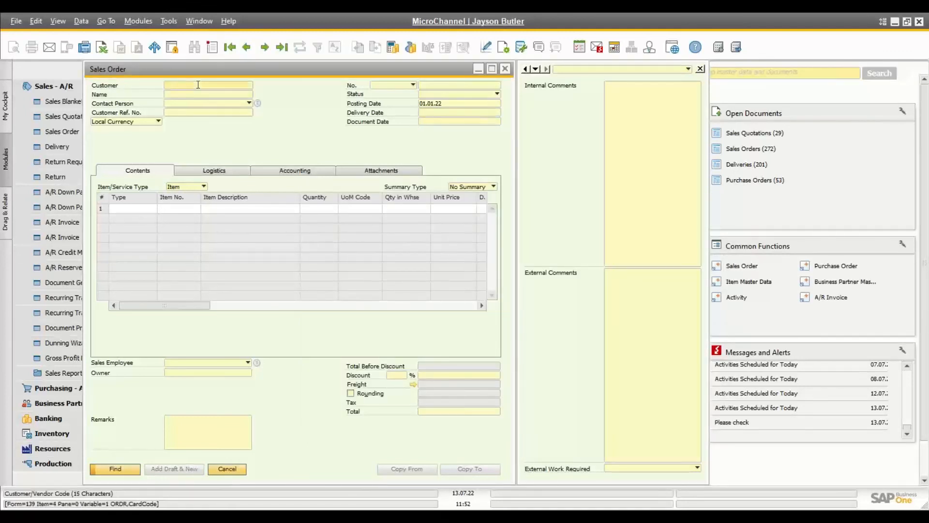